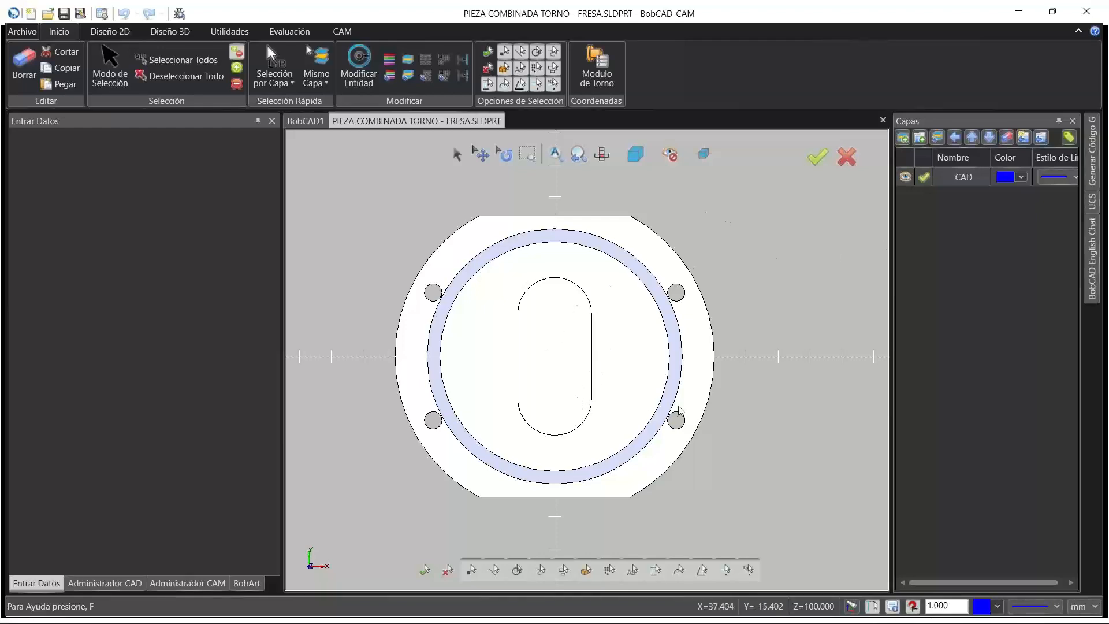
Examine the combined turning and milling part from several angles, including its flange, holes, flats and cylindrical end
middle_drag(694, 353, 537, 287)
scroll(538, 287, down, 4)
middle_drag(665, 303, 640, 344)
scroll(553, 295, down, 2)
scroll(555, 292, up, 4)
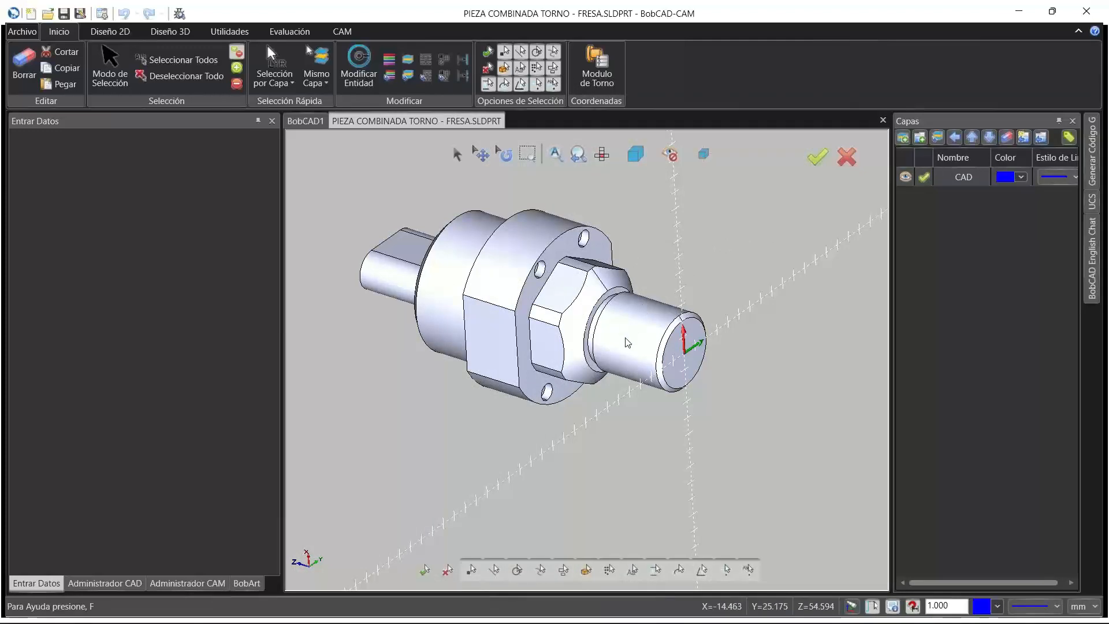
middle_drag(632, 322, 689, 291)
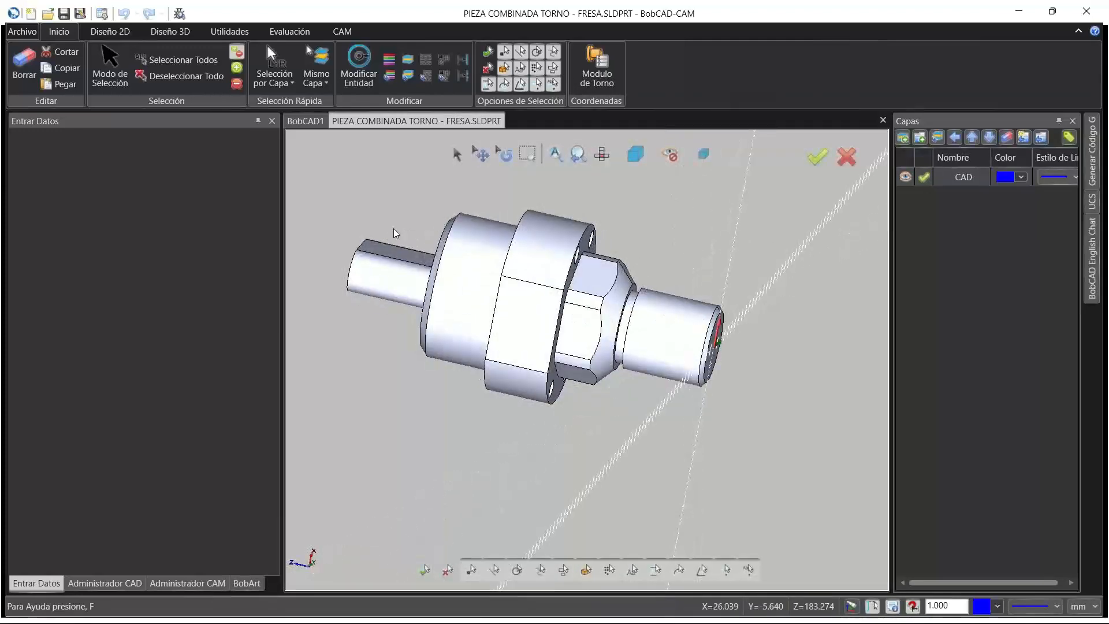
middle_drag(550, 321, 590, 321)
scroll(487, 305, down, 4)
scroll(488, 304, up, 7)
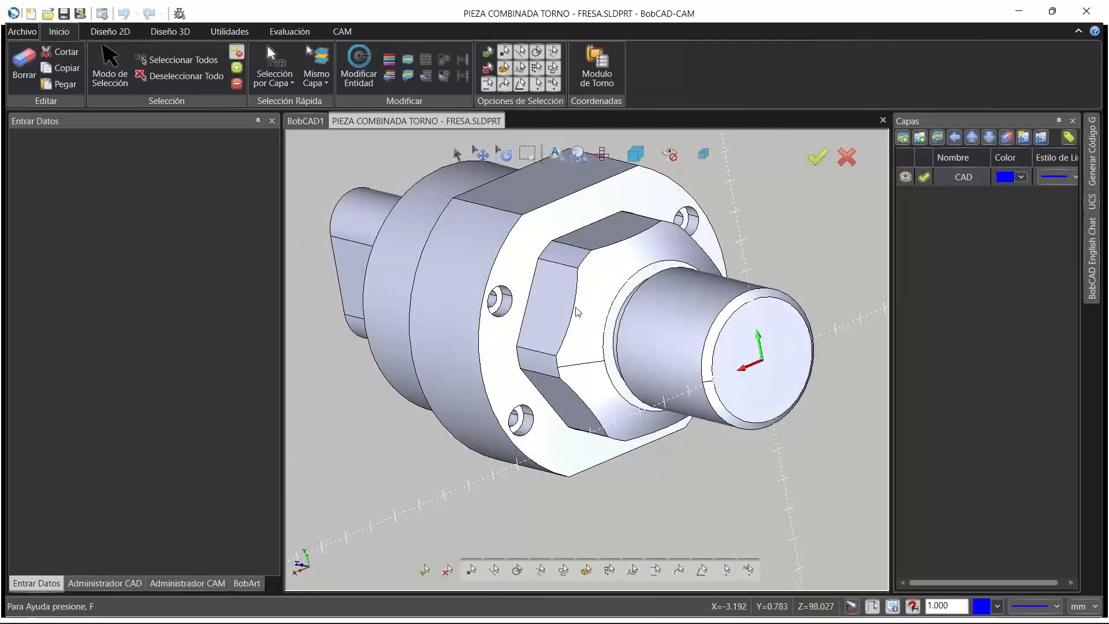
scroll(578, 312, down, 2)
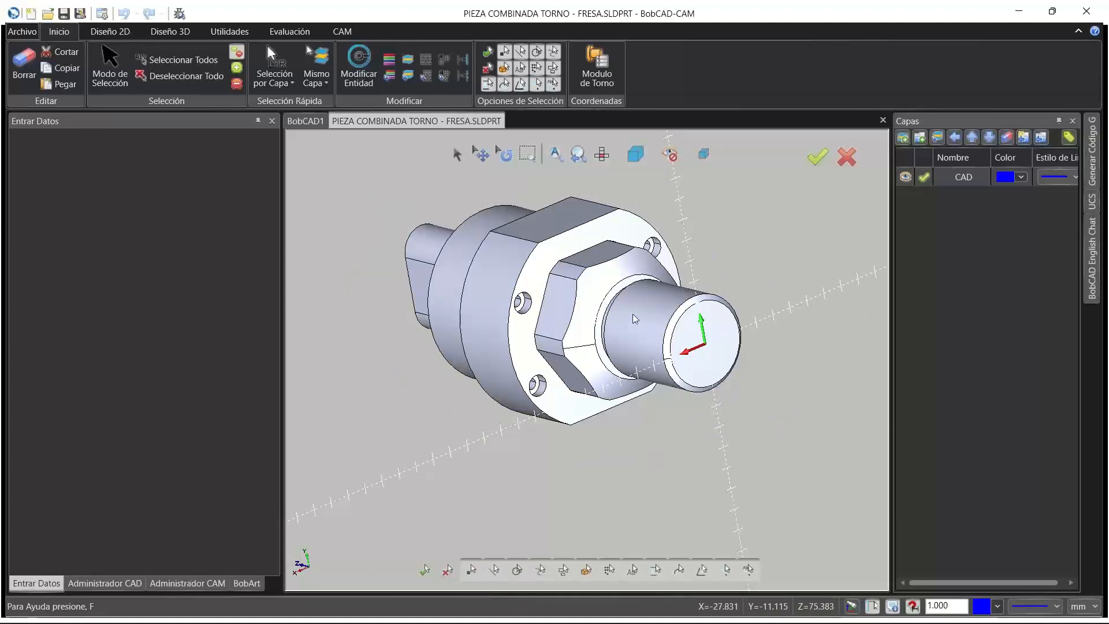
scroll(564, 319, down, 3)
middle_drag(571, 321, 540, 349)
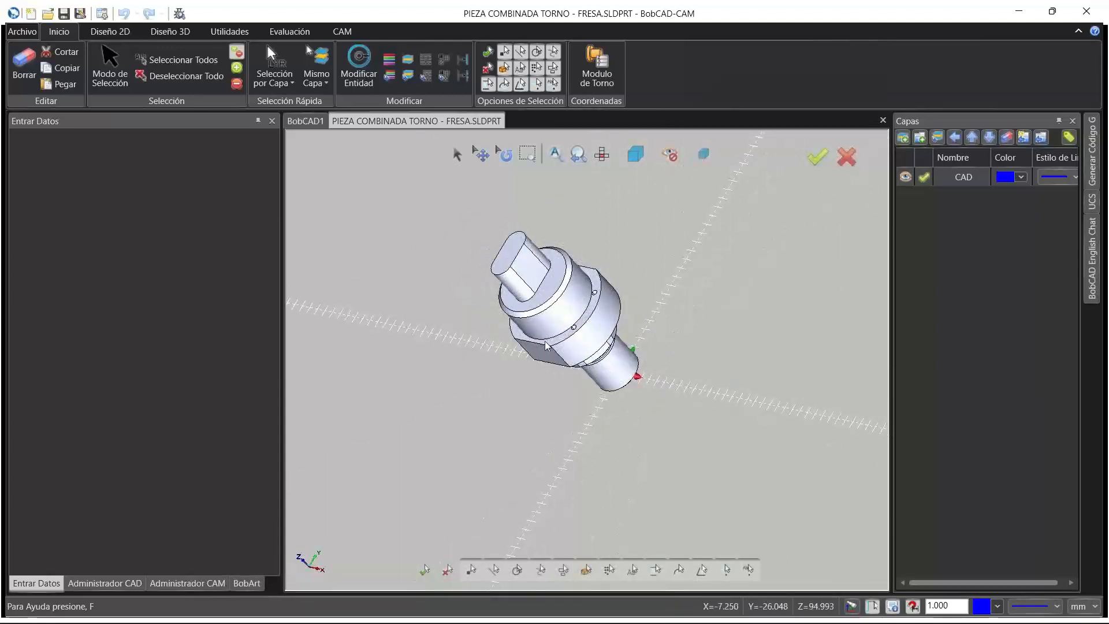
Check the part's orientation relative to the origin and axes in the top view and from the side
key(t)
scroll(564, 360, down, 2)
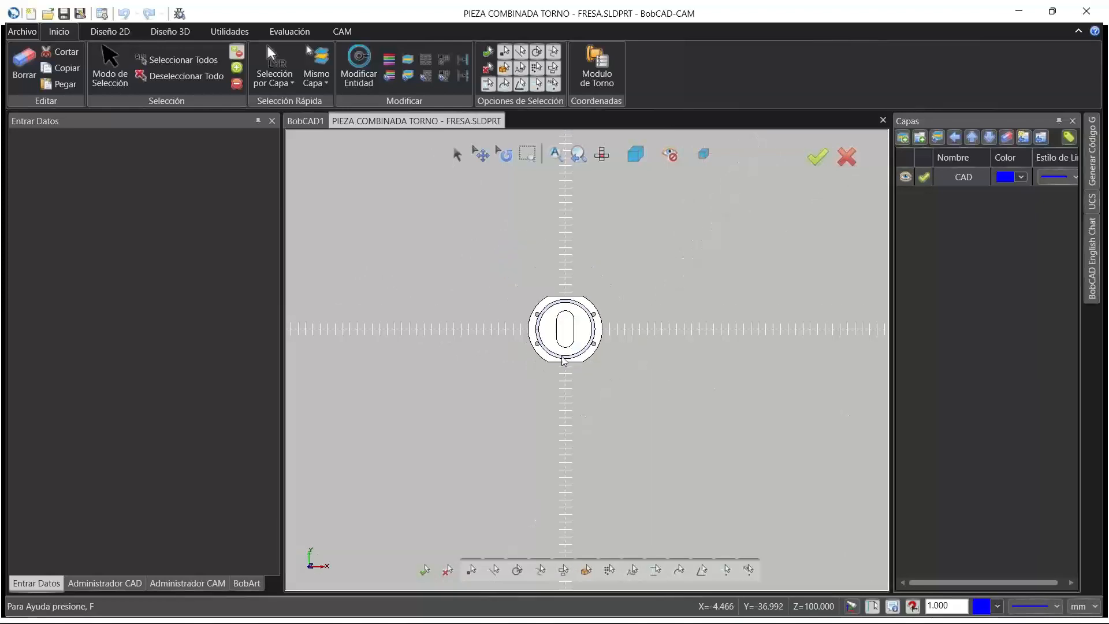
scroll(557, 347, up, 6)
middle_drag(636, 317, 531, 254)
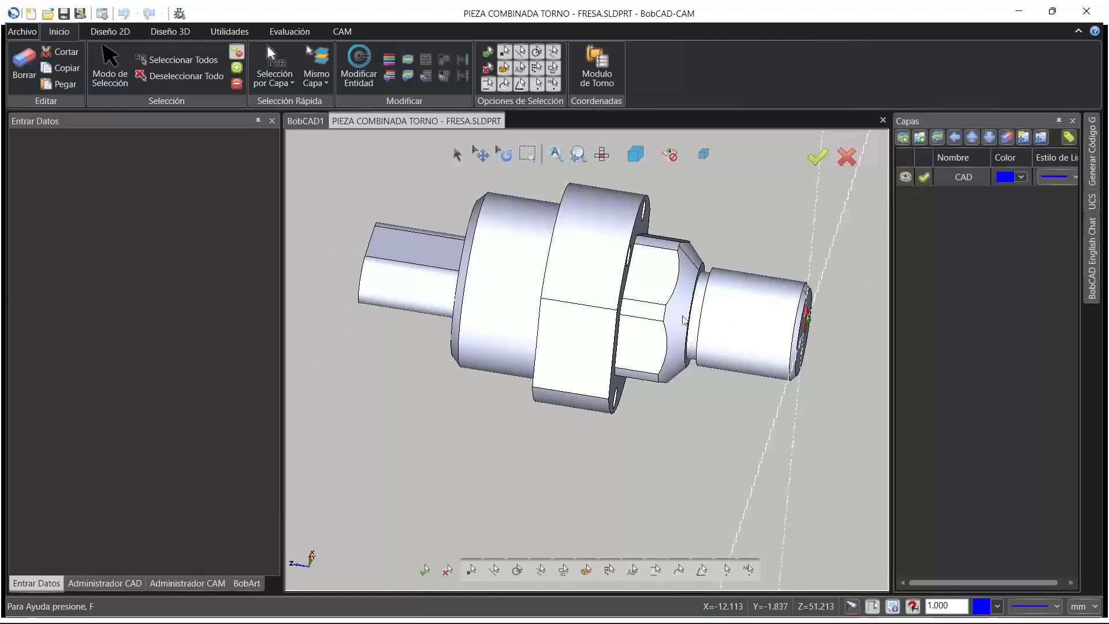
mouse_move(687, 326)
middle_down()
mouse_move(639, 417)
mouse_move(795, 326)
mouse_move(646, 335)
mouse_move(685, 345)
middle_up()
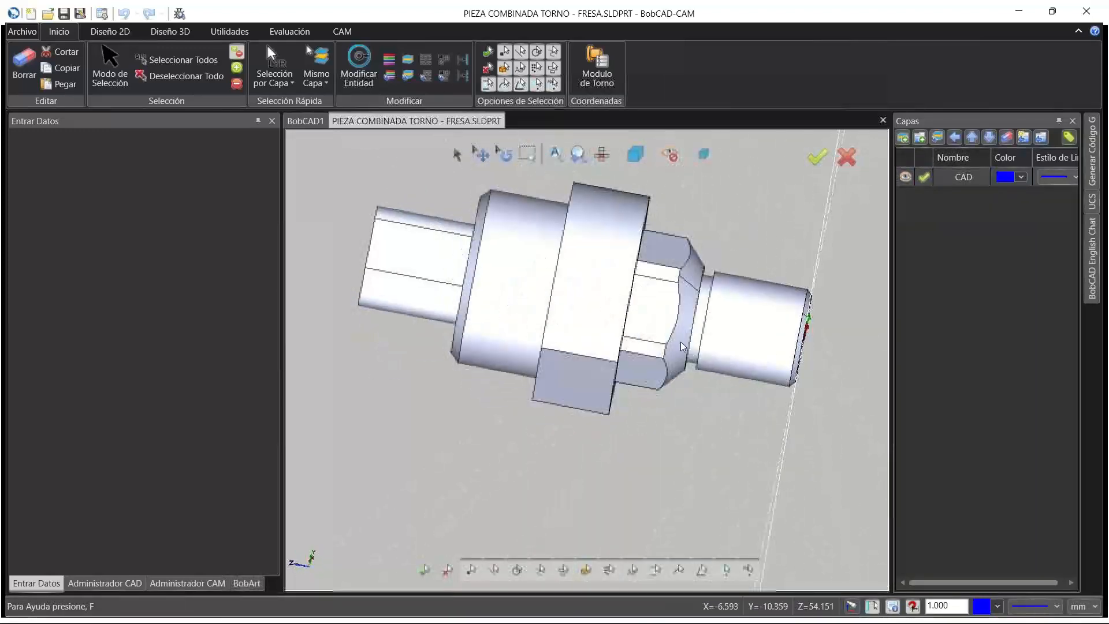
key(Home)
scroll(605, 325, down, 3)
scroll(606, 326, up, 3)
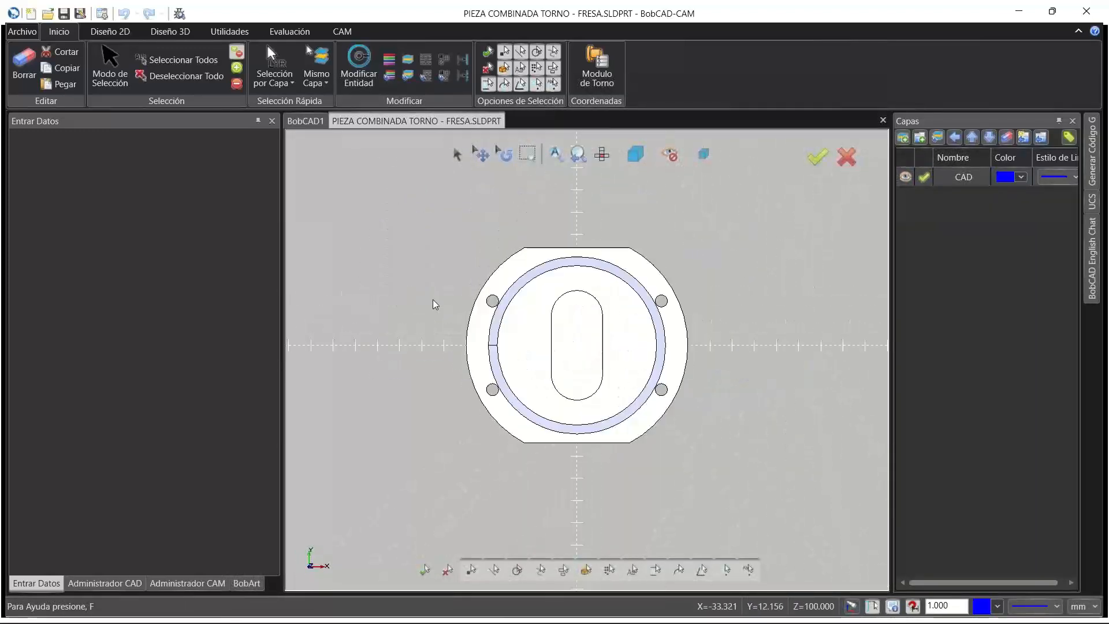
Rotate the whole solid -90 degrees about the Y axis around the origin
click(227, 32)
click(66, 63)
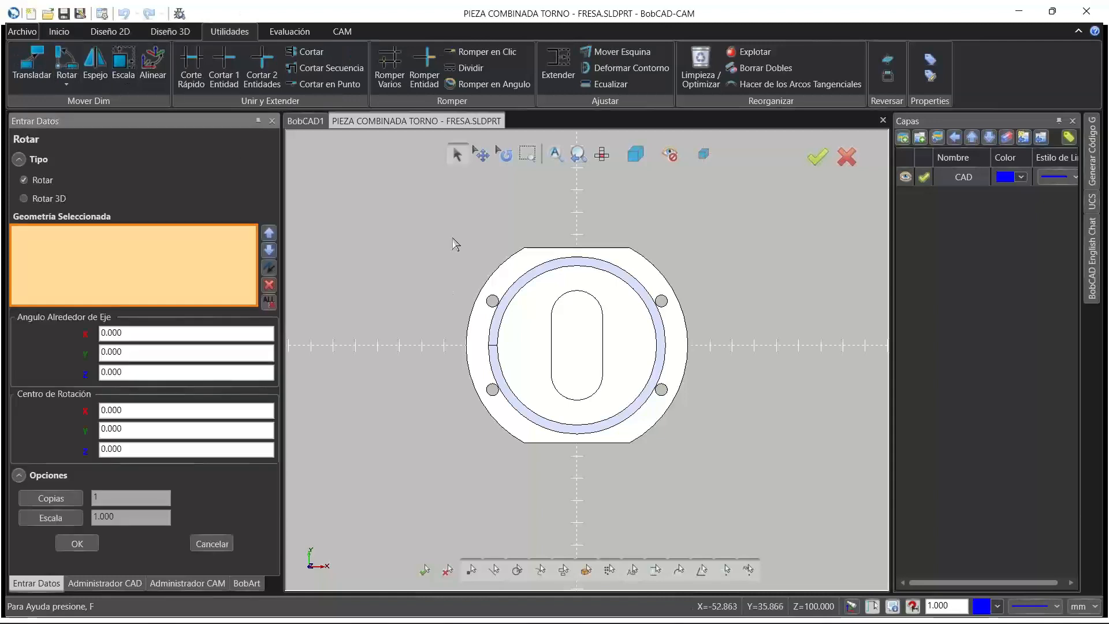
drag(442, 218, 738, 476)
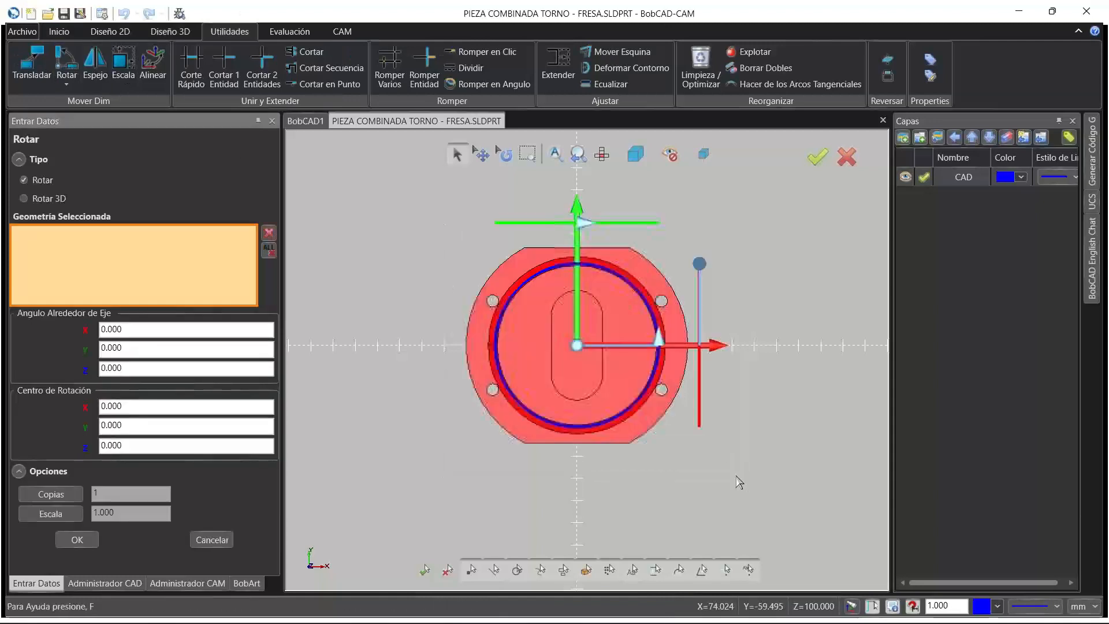
click(142, 347)
text(-90)
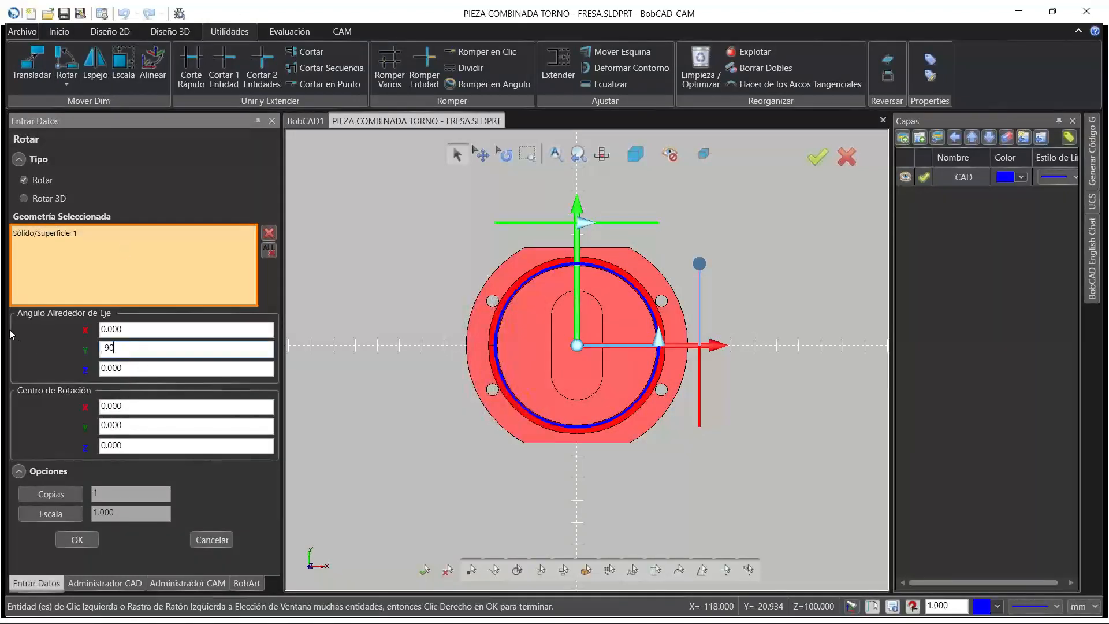
key(Tab)
click(86, 540)
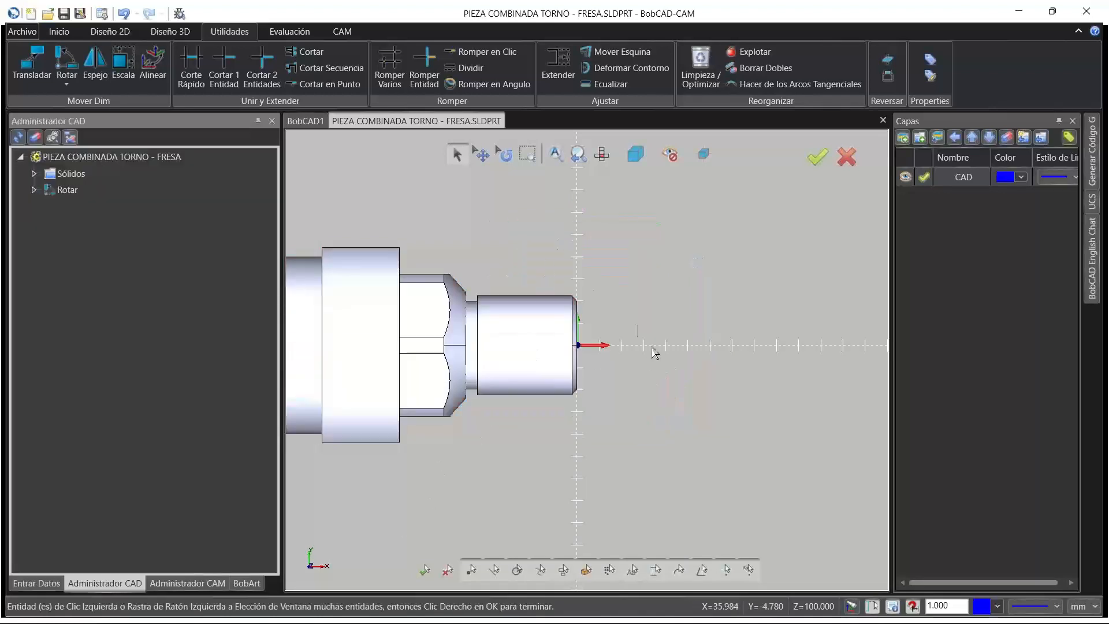
Create a new layer named PERFIL TORNO
scroll(709, 352, down, 1)
scroll(687, 374, down, 1)
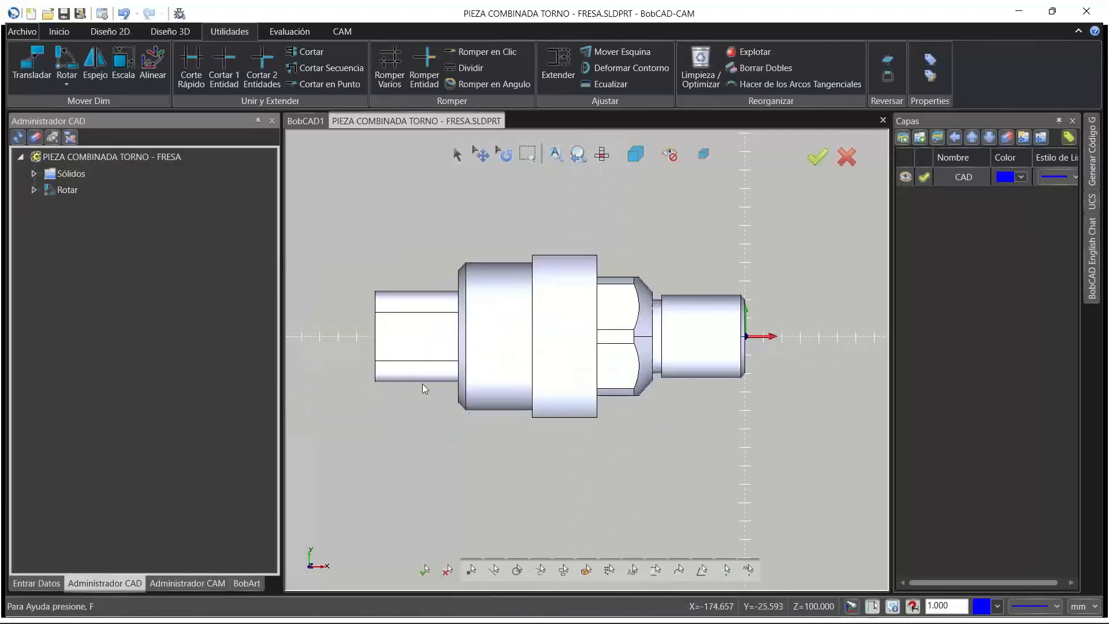
scroll(376, 394, up, 1)
click(903, 139)
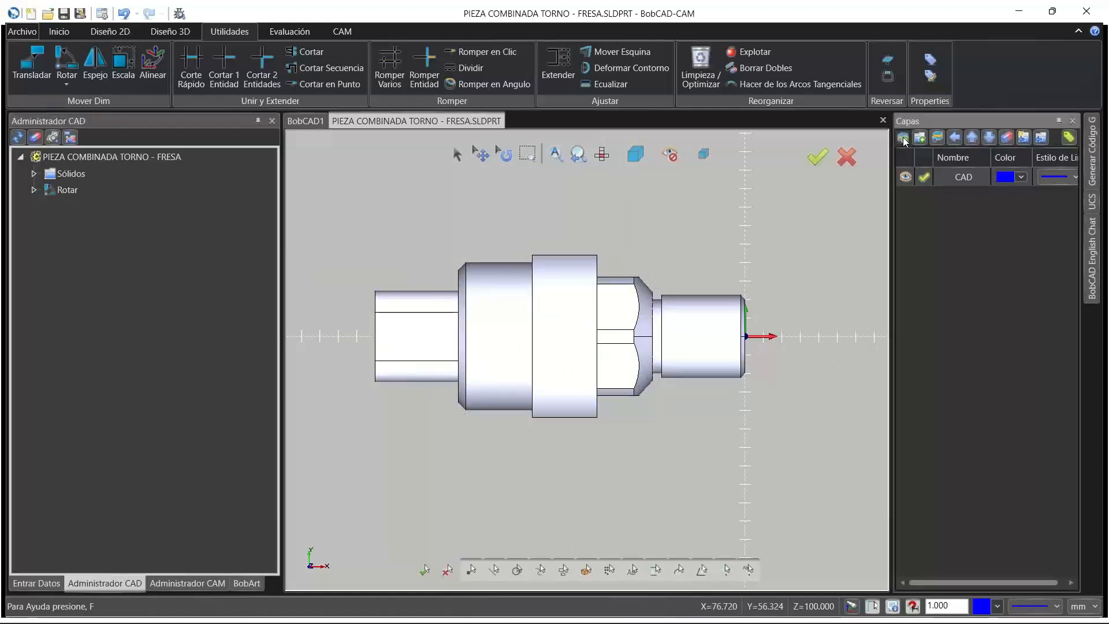
key(Caps_Lock)
text(PE)
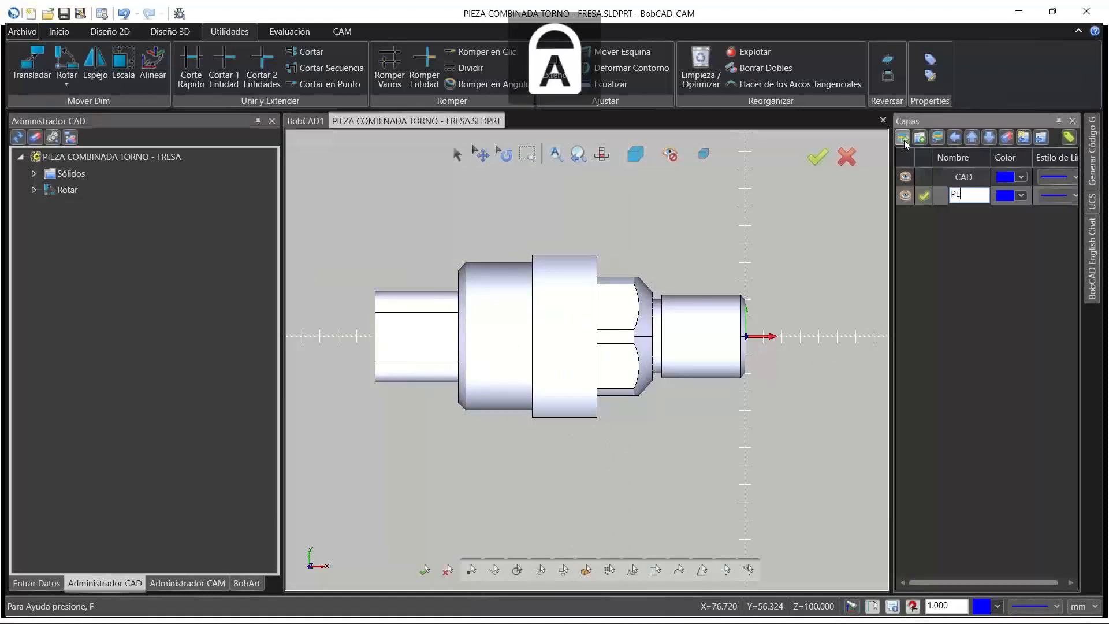
text(RFIL TORNO)
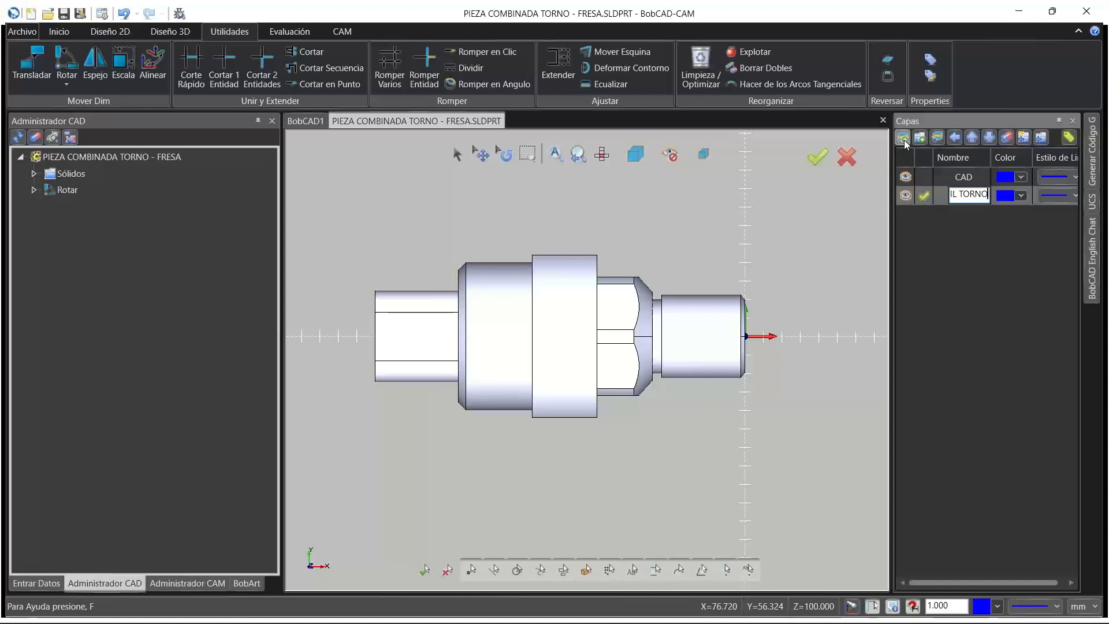
key(Return)
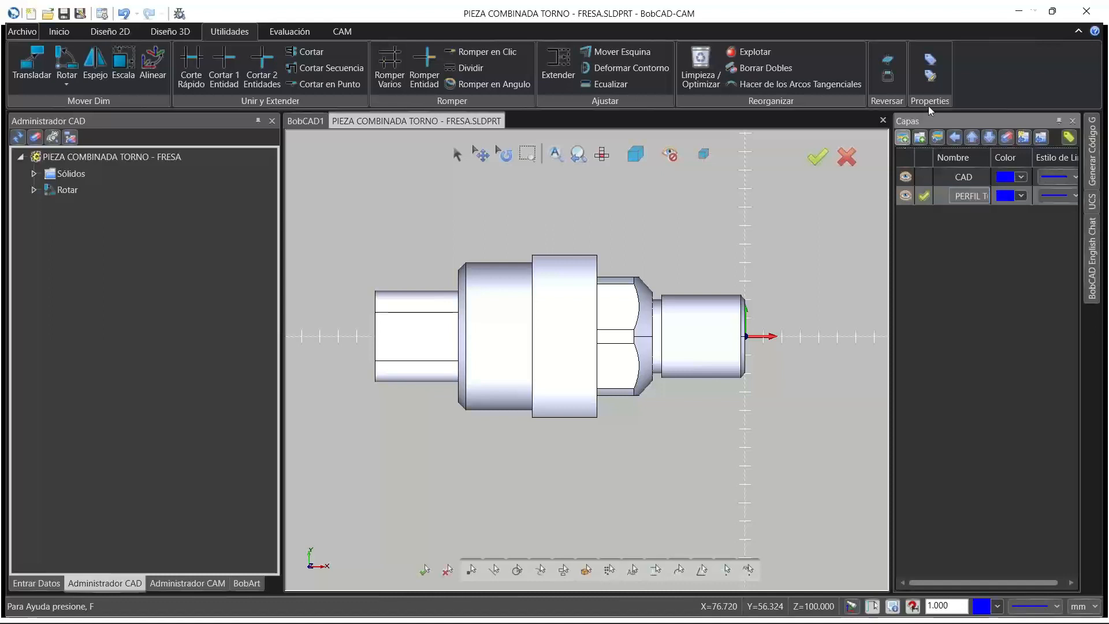
Extract a revolution profile from all faces of the part about the X axis, with a tolerance of 0.05
click(109, 31)
click(795, 88)
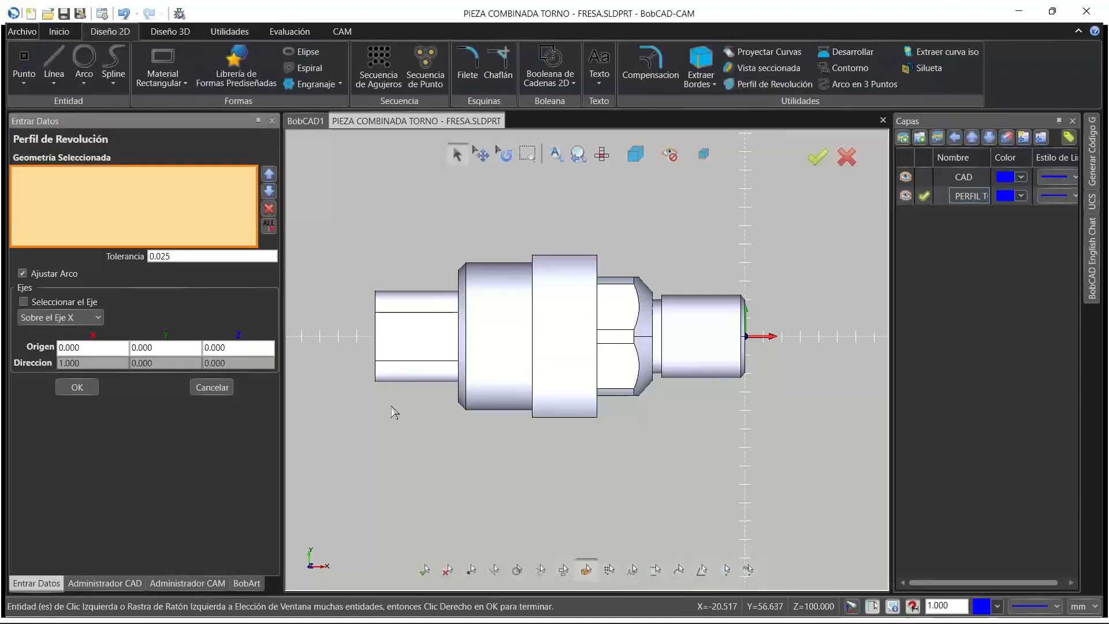
drag(349, 219, 791, 457)
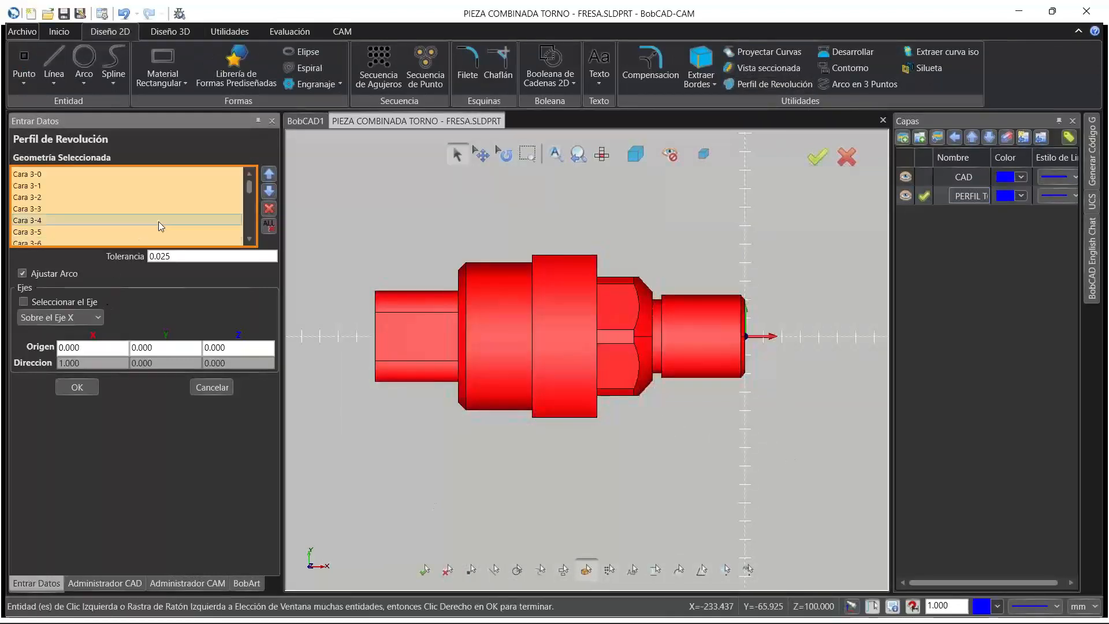
double_click(191, 256)
text(0)
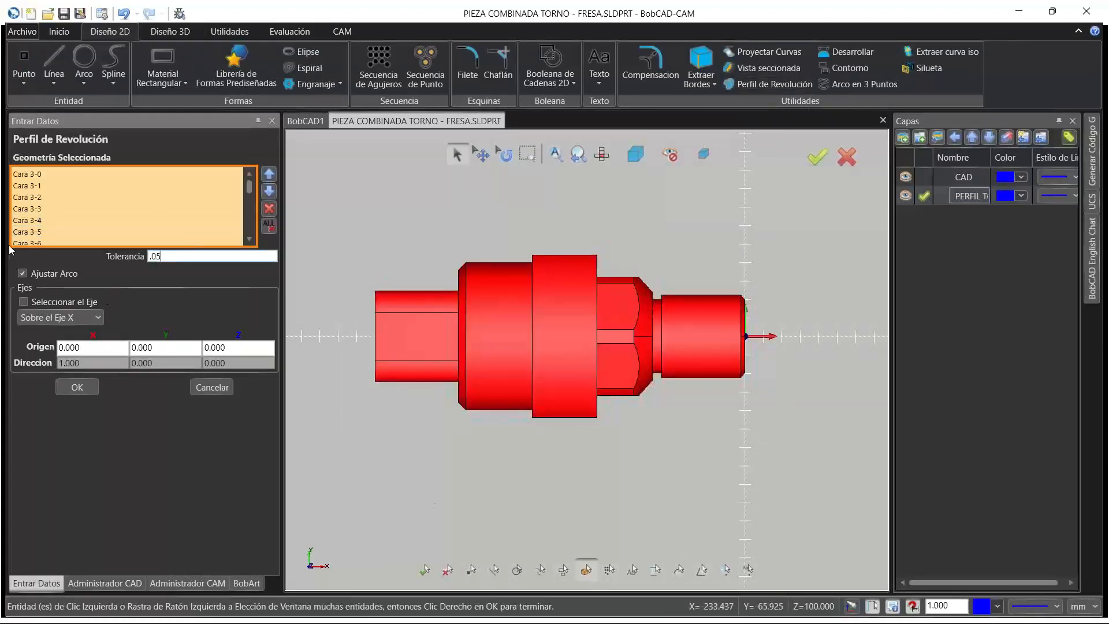
click(73, 393)
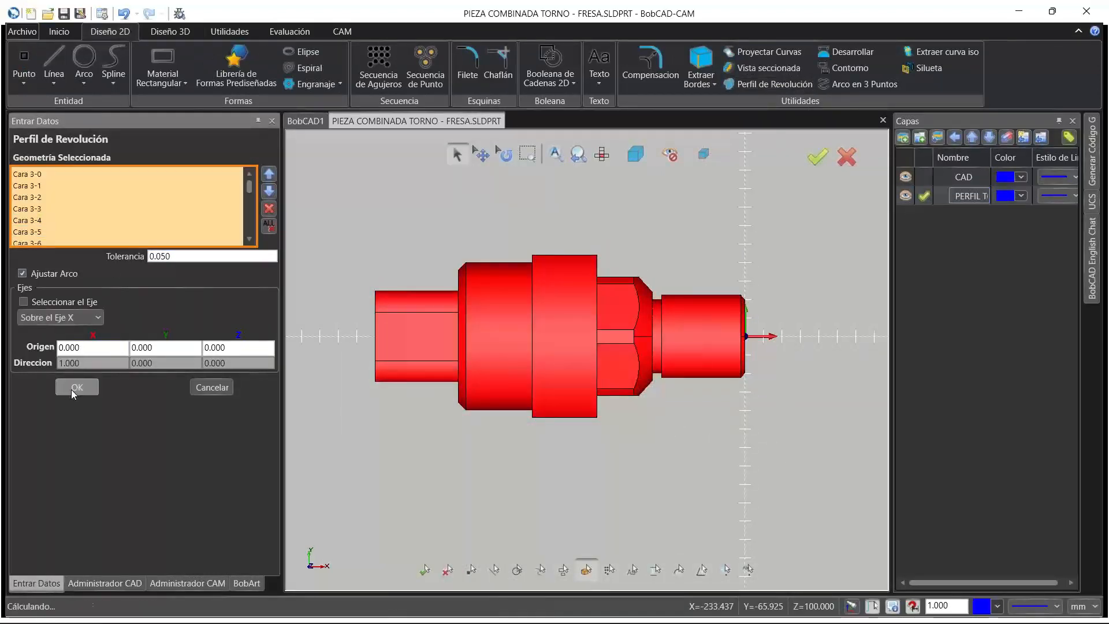
Compare the extracted profile with the part's flange flats and hexagonal section, and exit the revolution profile command
scroll(649, 298, up, 5)
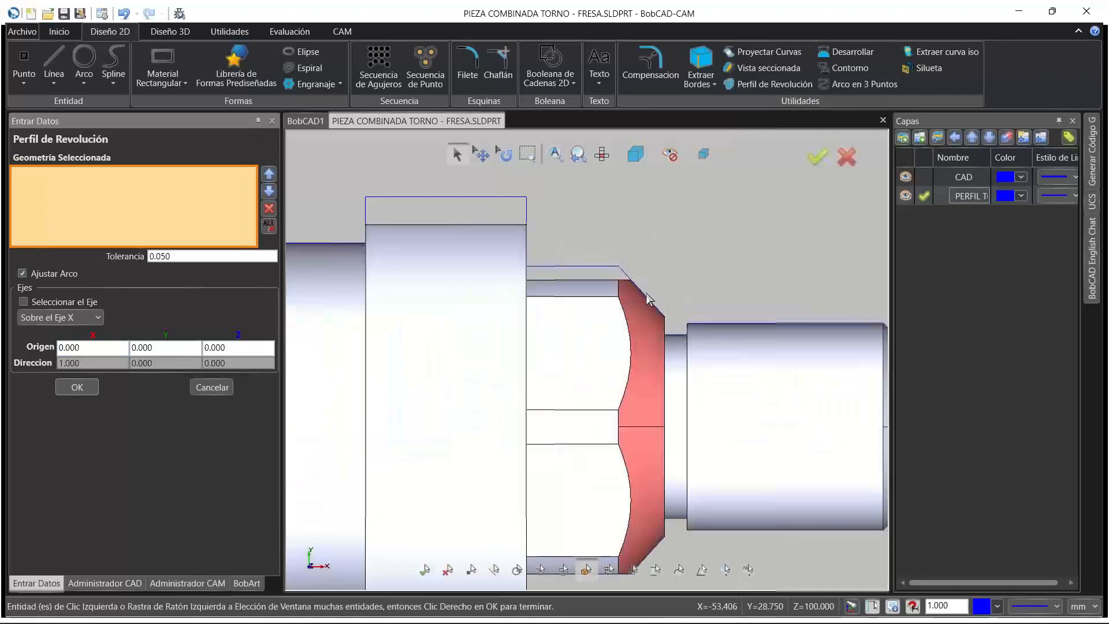
scroll(508, 229, down, 2)
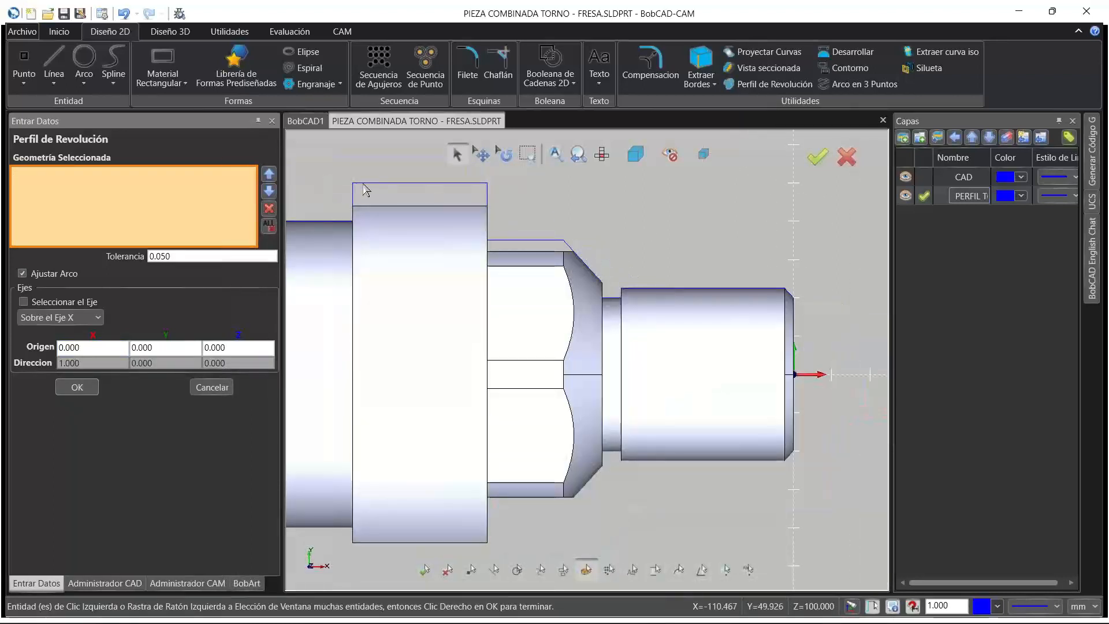
middle_drag(577, 310, 657, 254)
scroll(653, 260, down, 3)
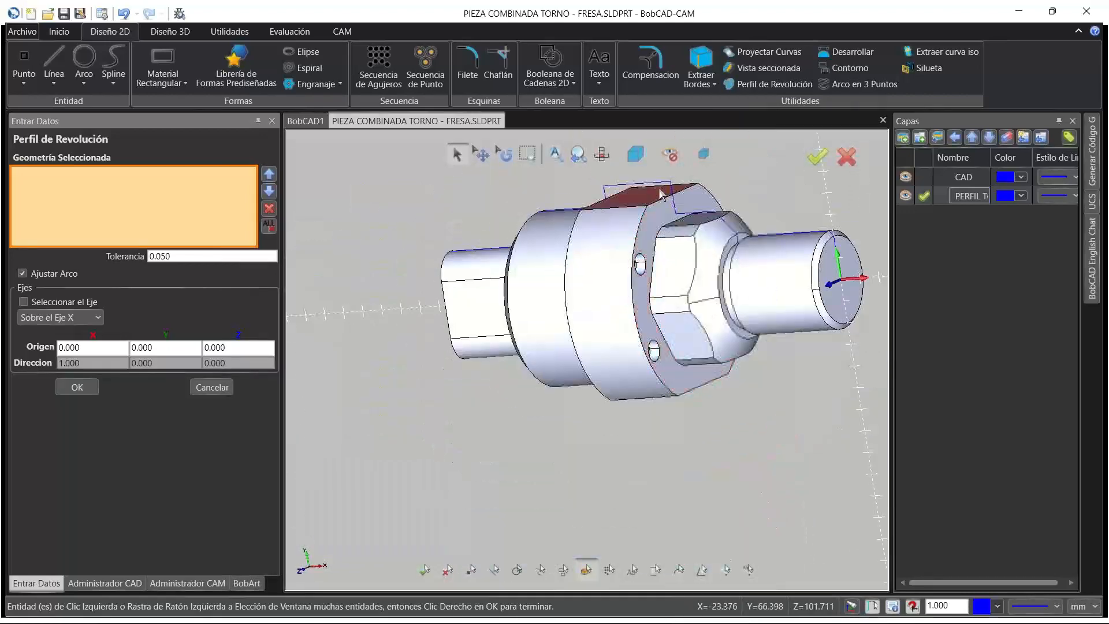
scroll(693, 206, up, 3)
scroll(695, 228, down, 3)
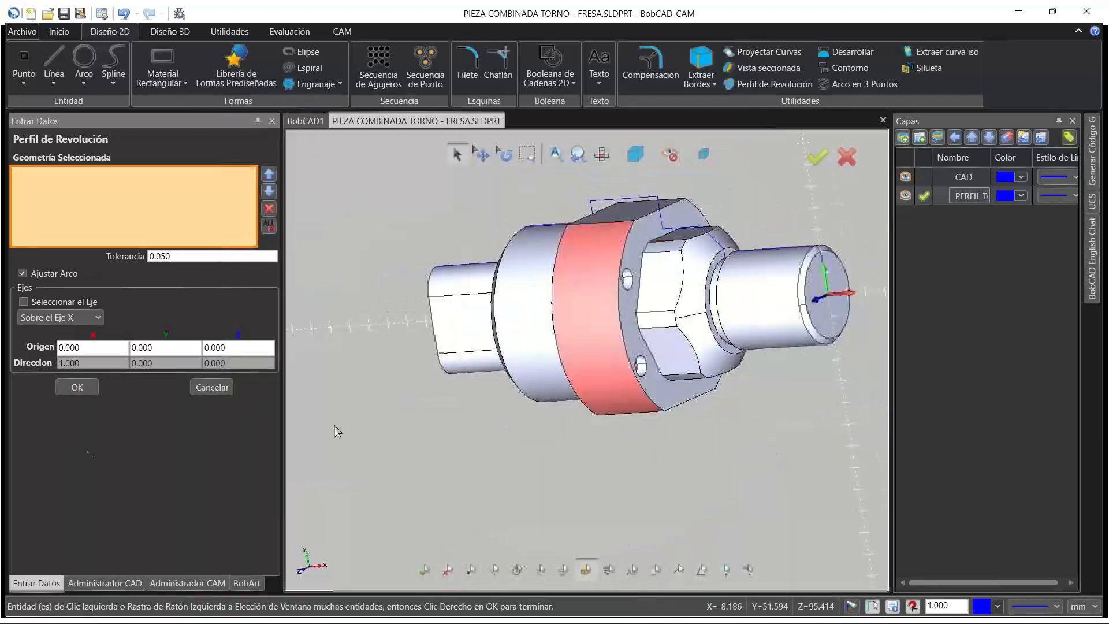
click(212, 387)
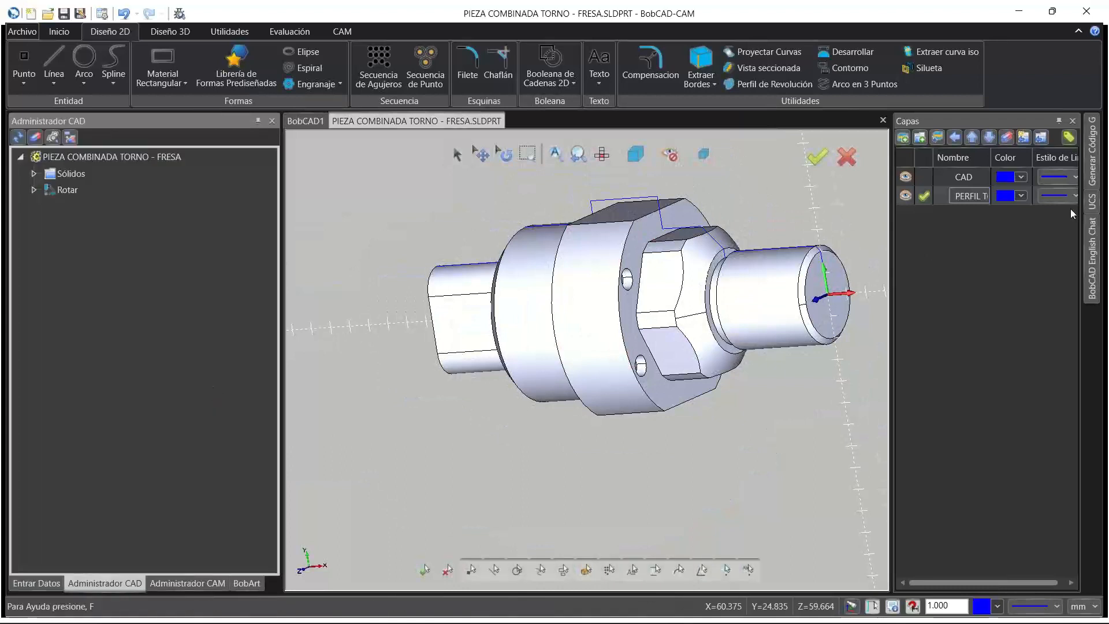
Hide the CAD layer and show the turning profile alone in the top view
click(908, 177)
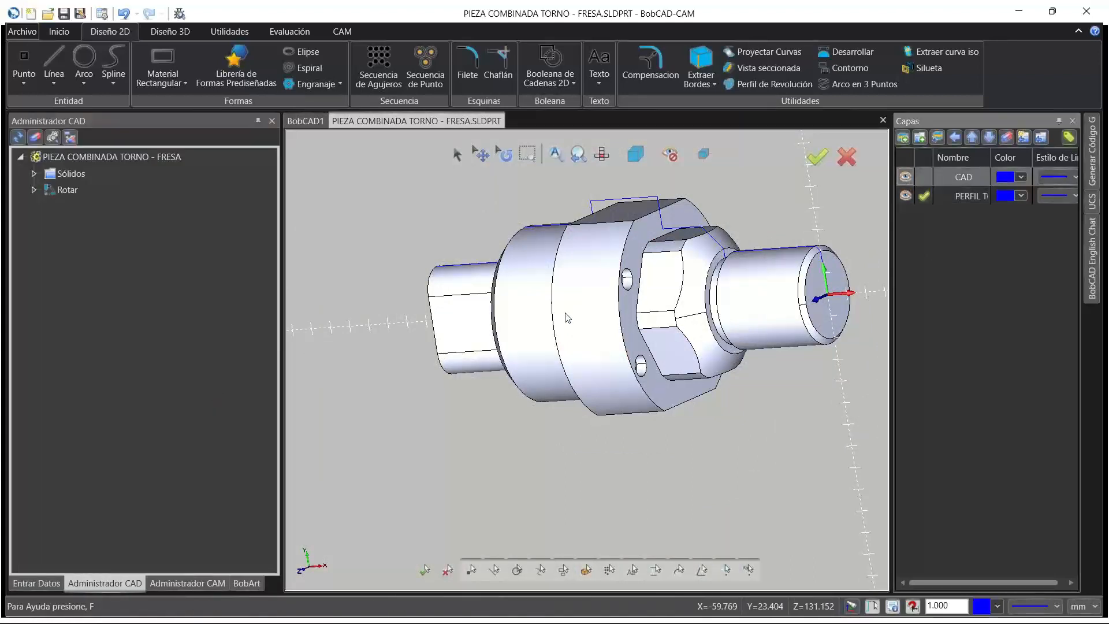
click(905, 181)
scroll(515, 260, down, 2)
scroll(514, 266, up, 3)
key(t)
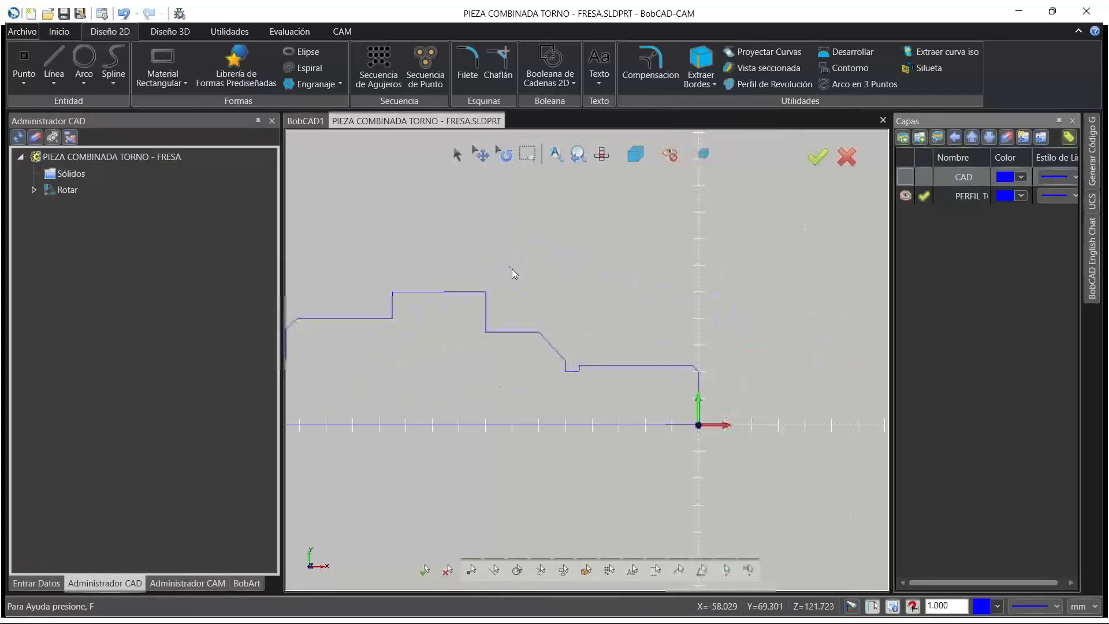
scroll(807, 309, down, 2)
scroll(750, 305, up, 2)
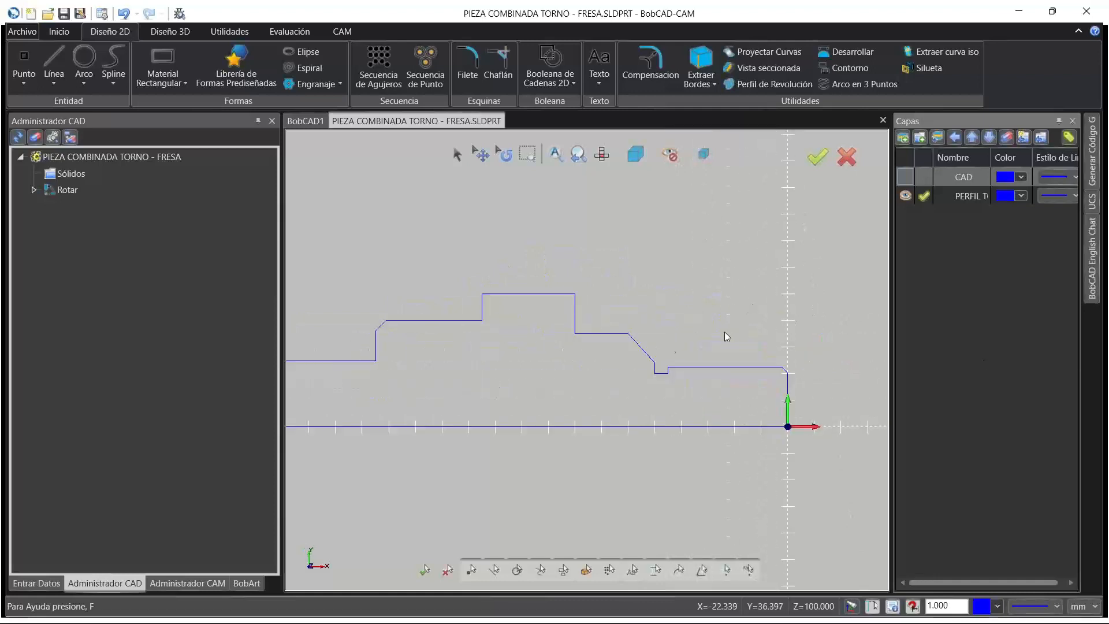
scroll(726, 335, down, 1)
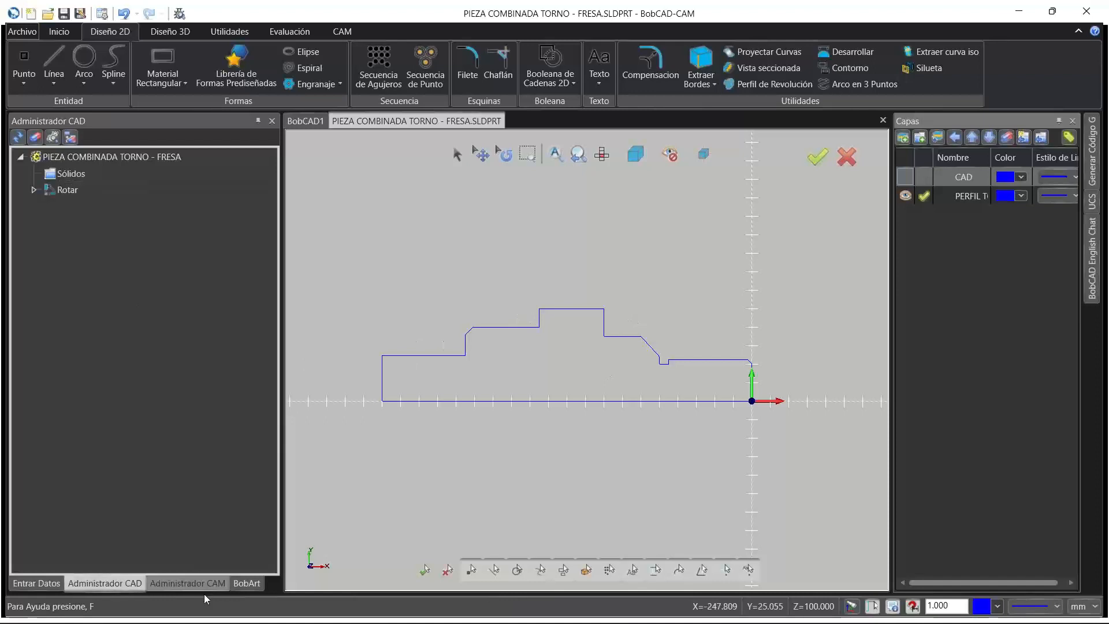
Create a new lathe (Torno) machining job using the BC_2x_Lathe machine and the System Default parameter template
click(188, 583)
right_click(107, 184)
click(161, 195)
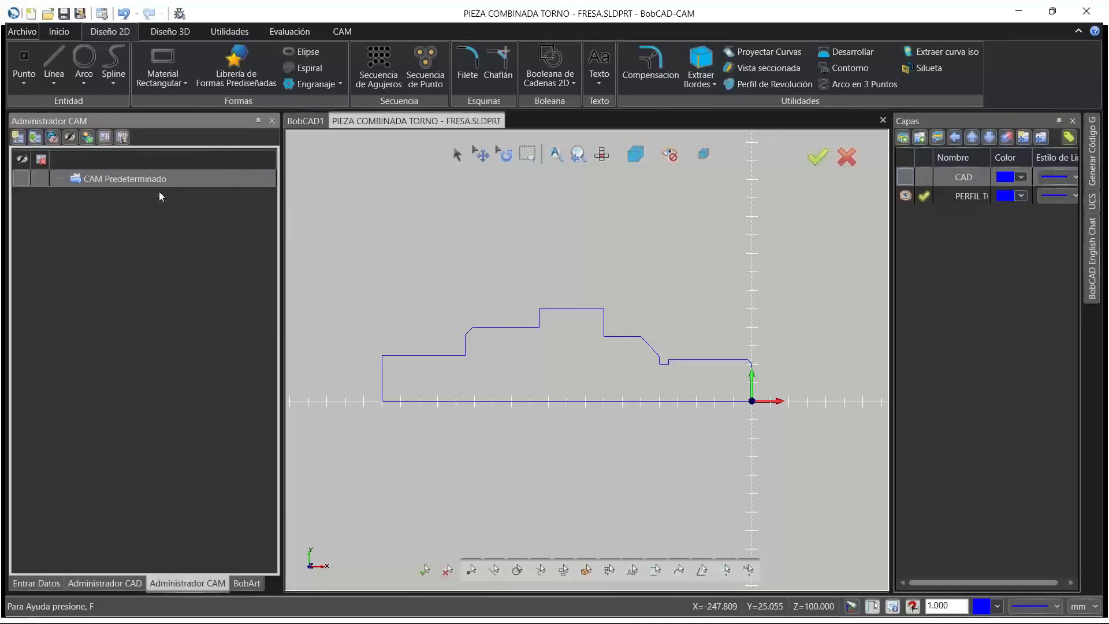
click(61, 199)
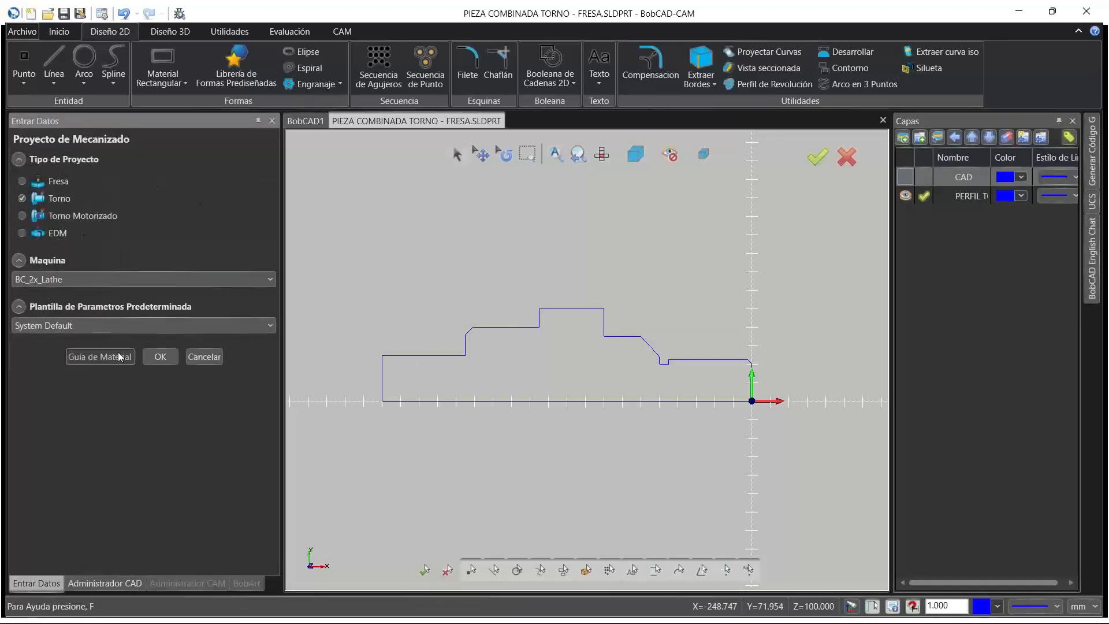
click(160, 356)
Define the cylindrical stock with a diameter of 115 mm and a length of 200 mm
click(99, 265)
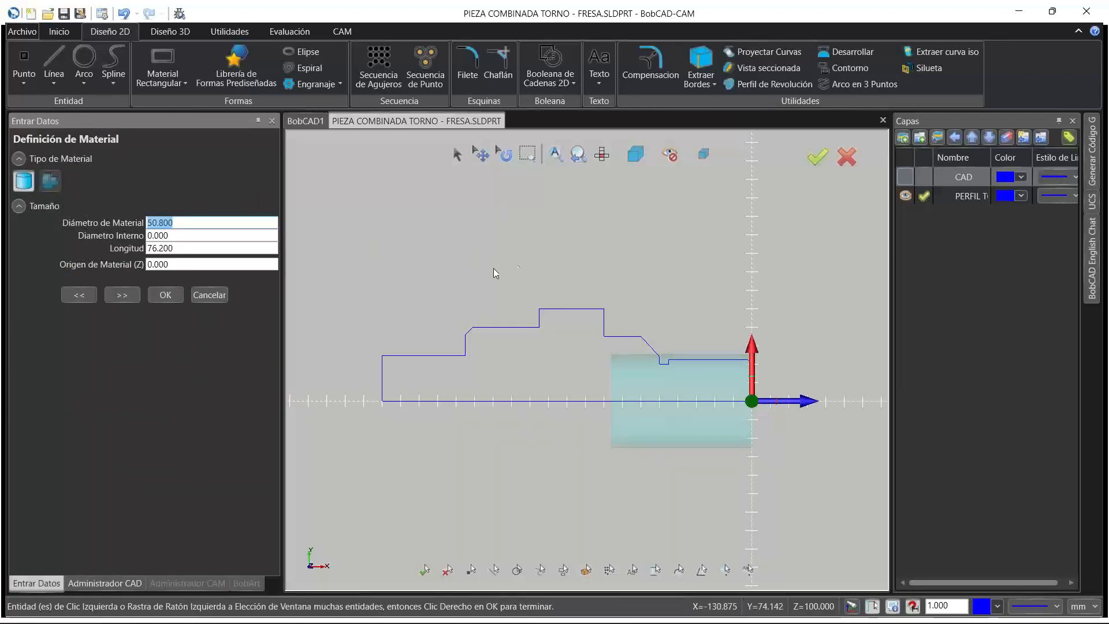
text(120)
key(Tab)
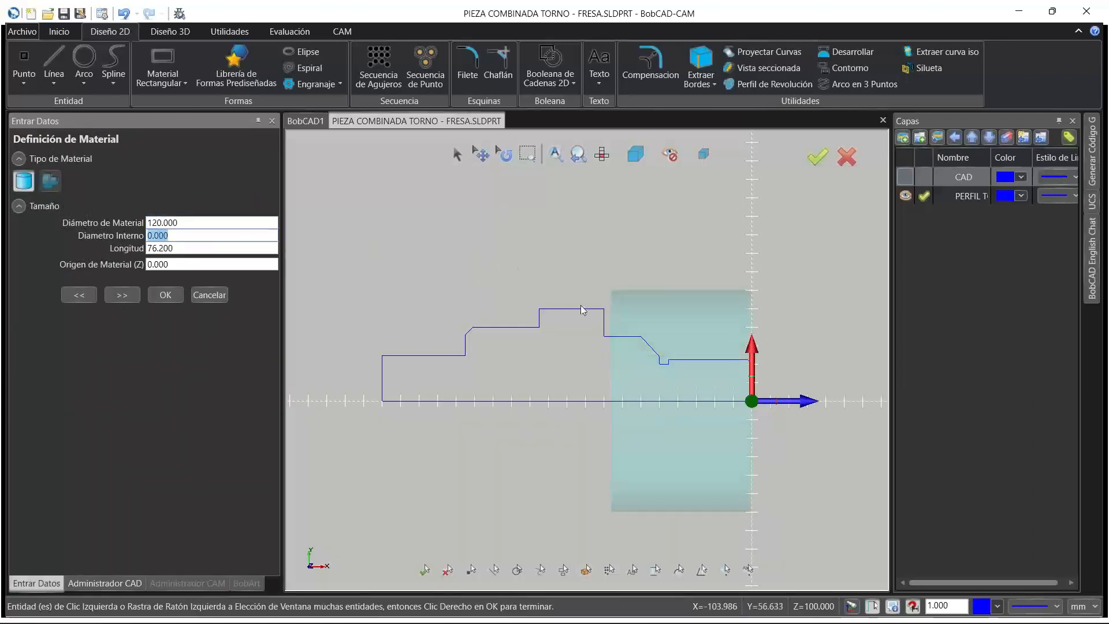
click(194, 222)
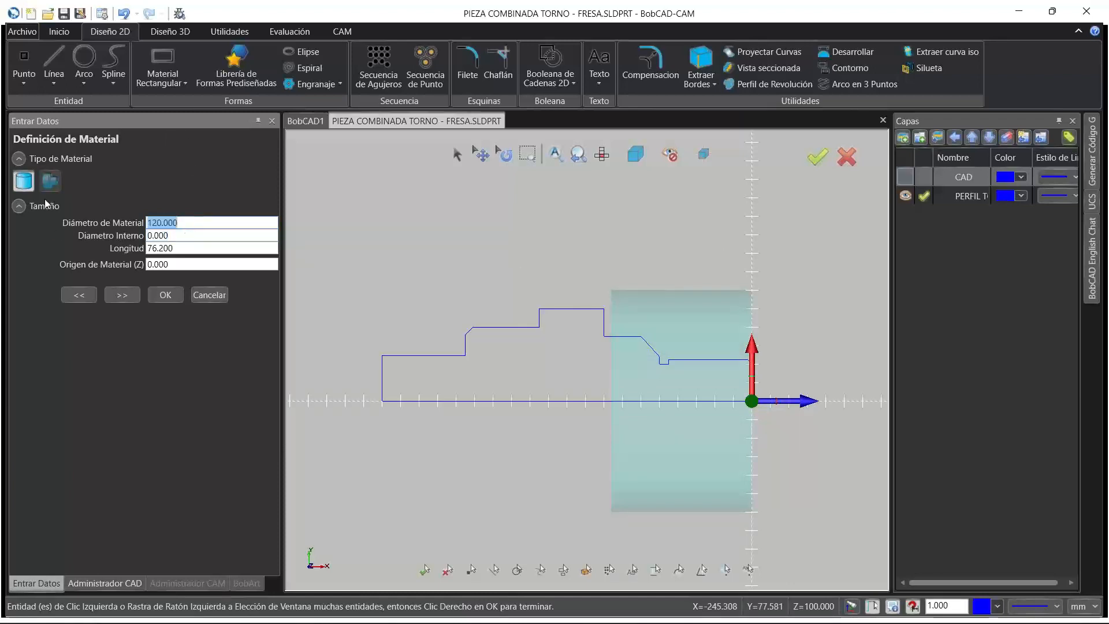
text(115)
key(Tab)
click(197, 246)
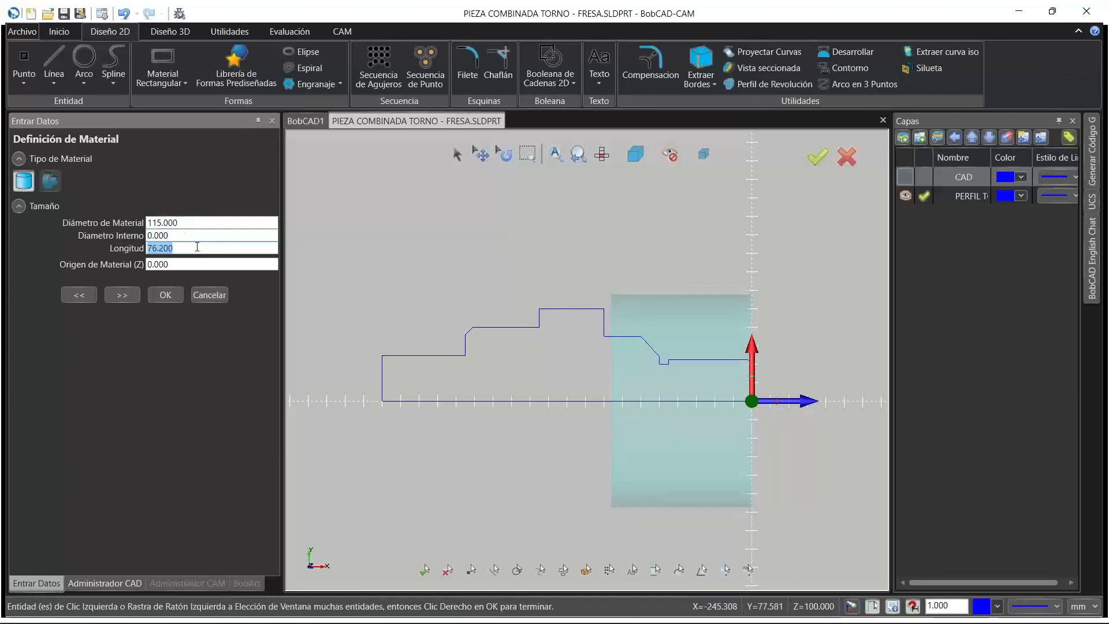
text(200)
key(Tab)
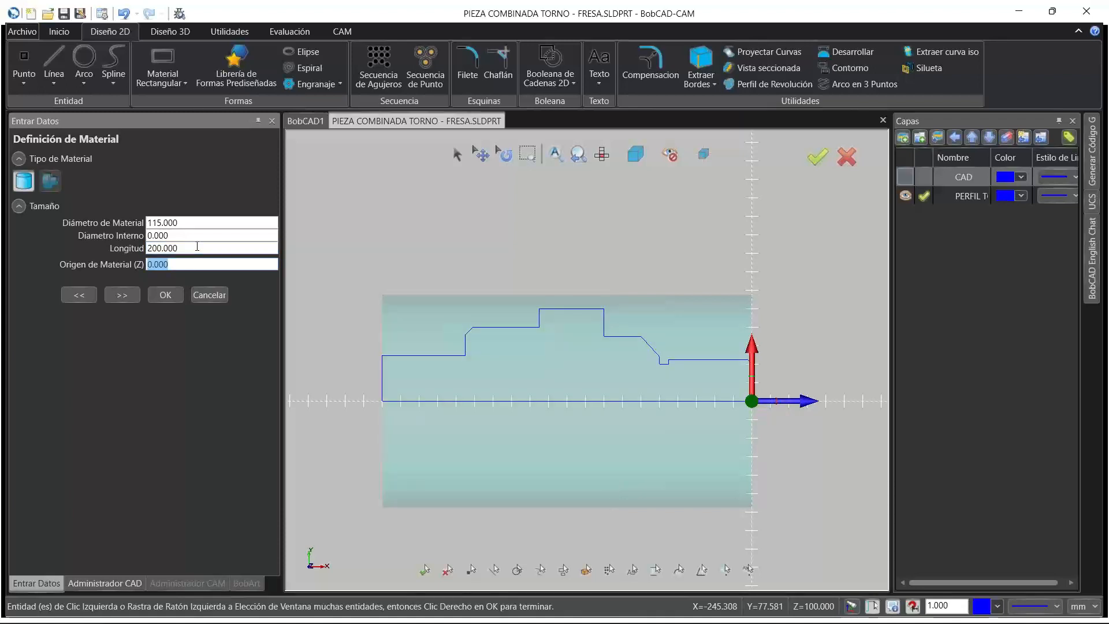
Set the face and outer diameter clearances to 0.5 mm in the machine parameters and complete the job setup
click(123, 293)
click(178, 174)
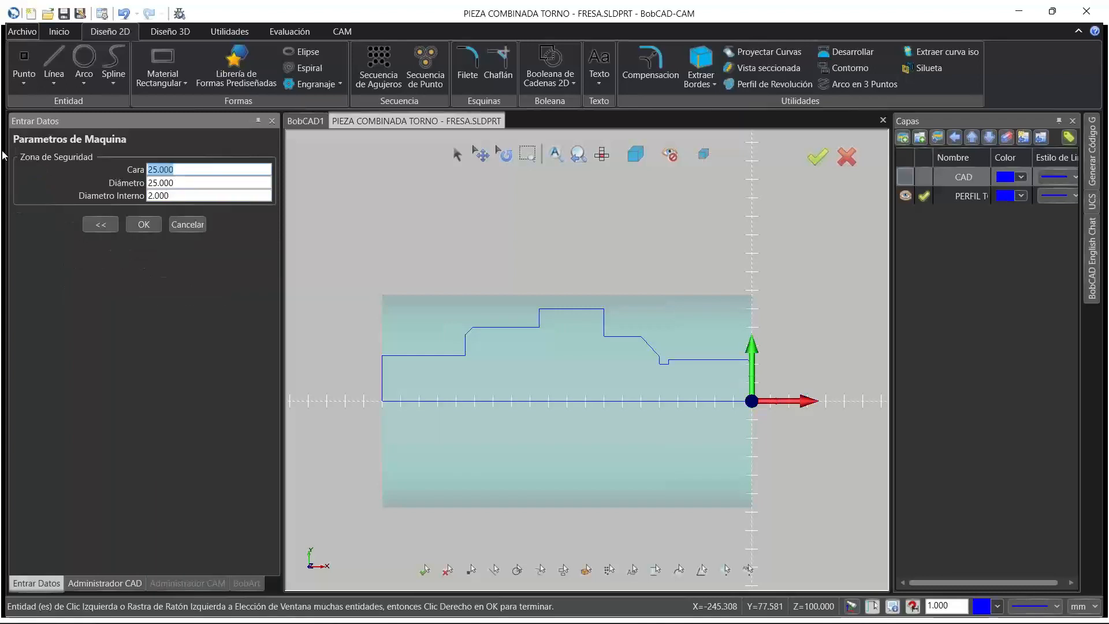
text(.5)
key(Tab)
text(.5)
key(Tab)
text(.)
click(144, 228)
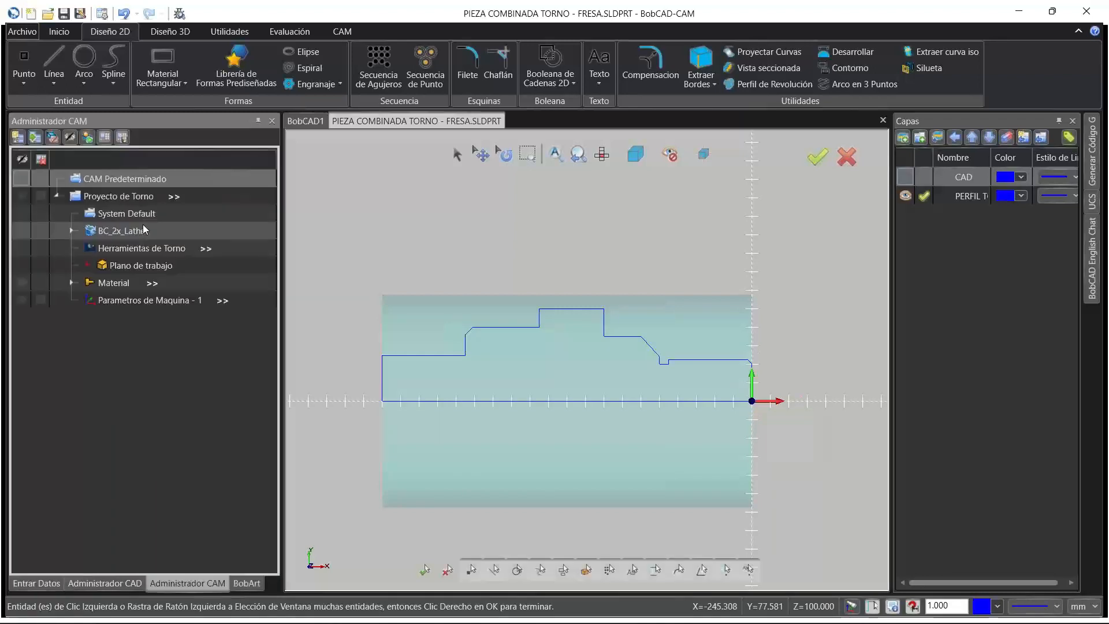
right_click(159, 300)
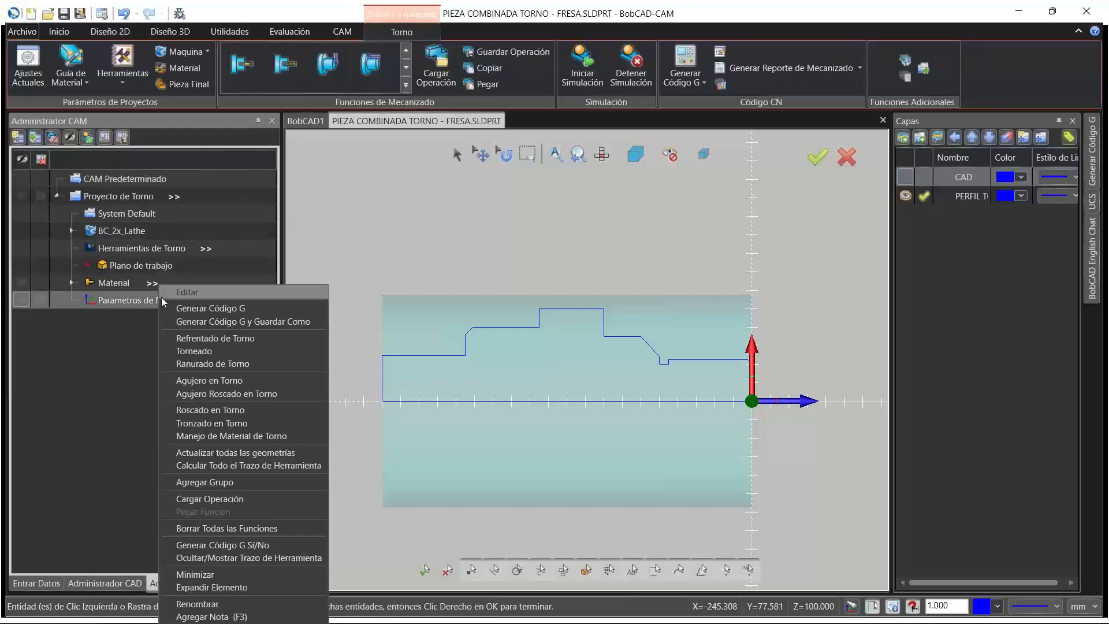
click(382, 268)
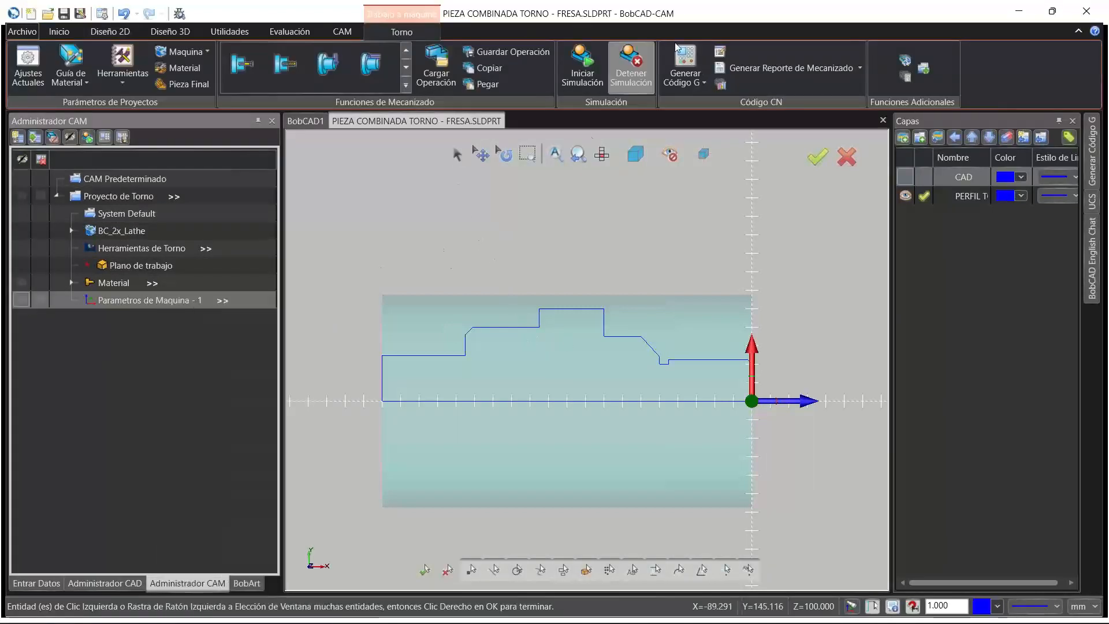
click(714, 11)
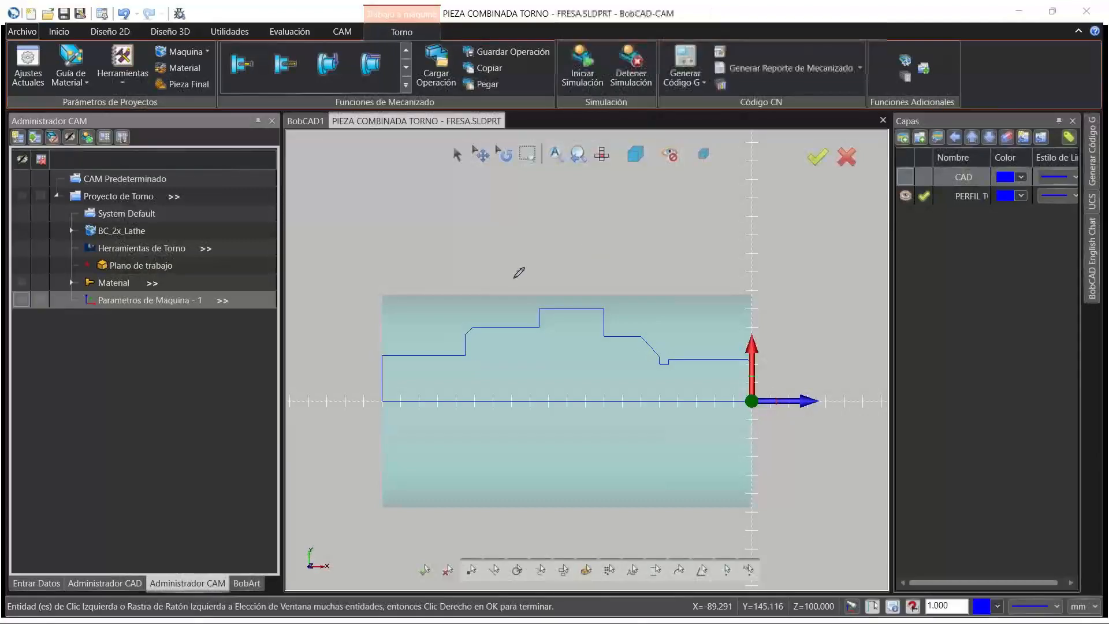
mouse_move(540, 309)
mouse_down()
mouse_move(472, 308)
mouse_move(471, 283)
mouse_up()
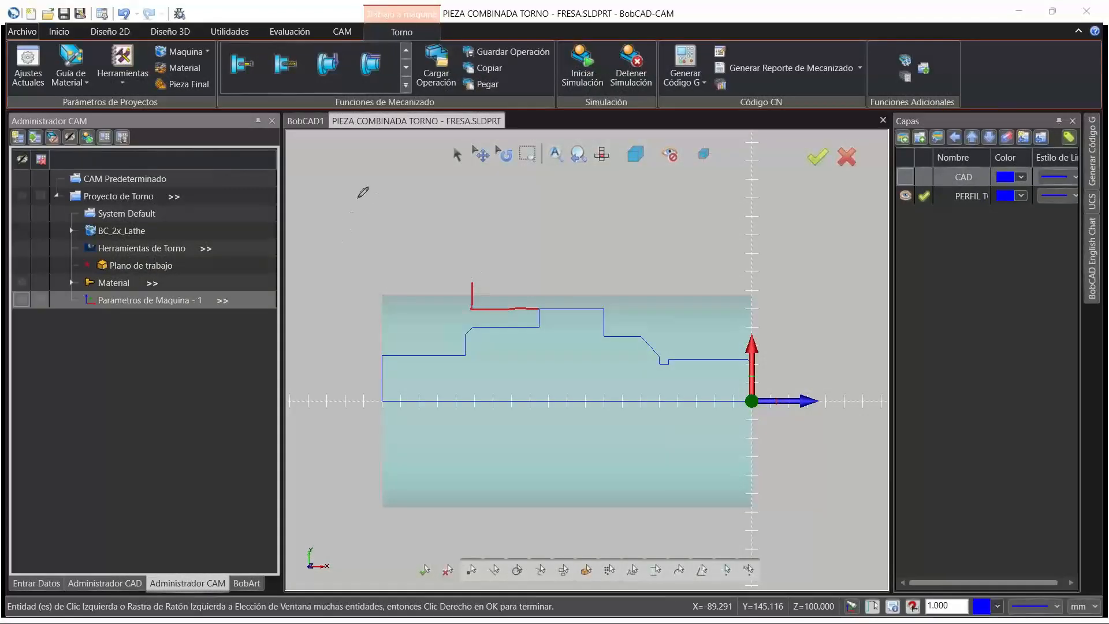
mouse_move(370, 200)
mouse_down()
mouse_move(372, 186)
mouse_move(414, 190)
mouse_move(443, 252)
mouse_move(447, 283)
mouse_move(363, 289)
mouse_move(397, 277)
mouse_up()
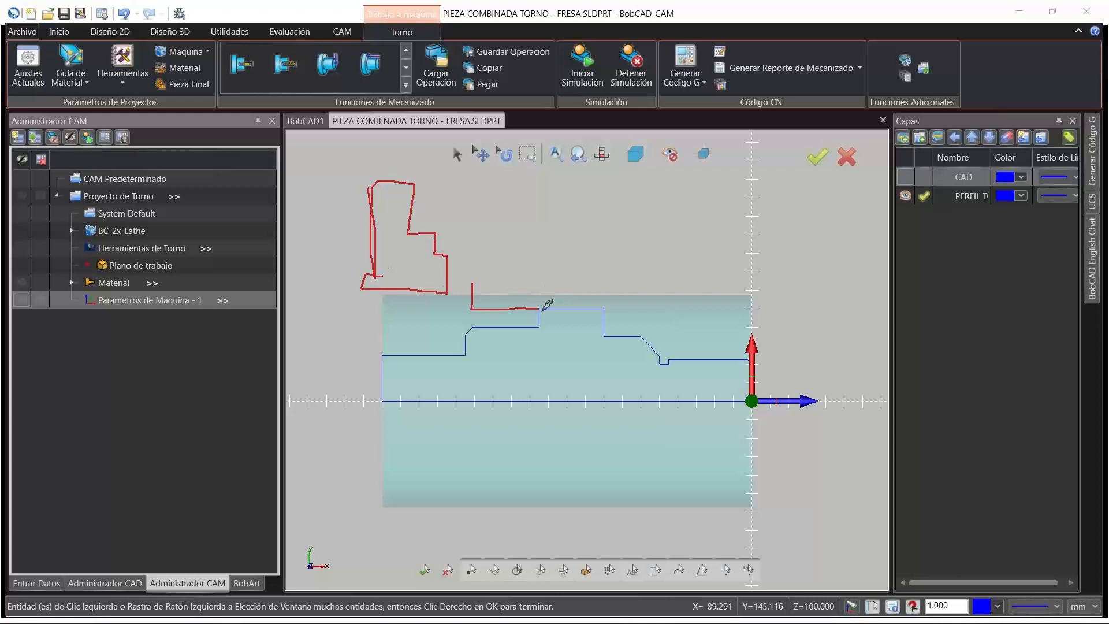
drag(538, 314, 538, 293)
mouse_move(759, 361)
mouse_down()
mouse_move(656, 316)
mouse_move(674, 320)
mouse_up()
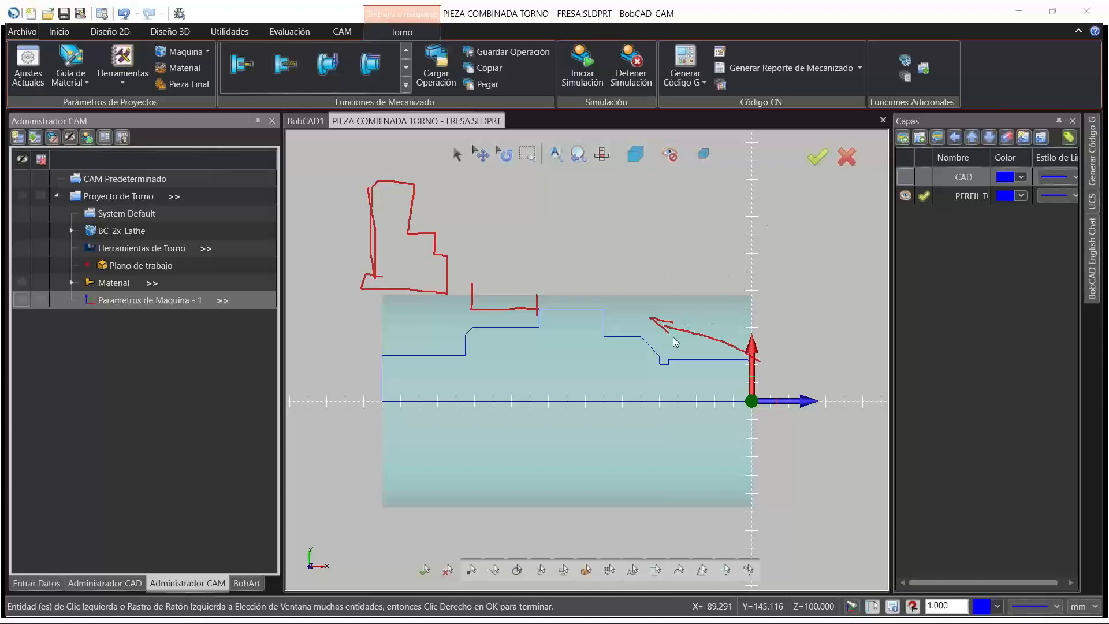
click(673, 341)
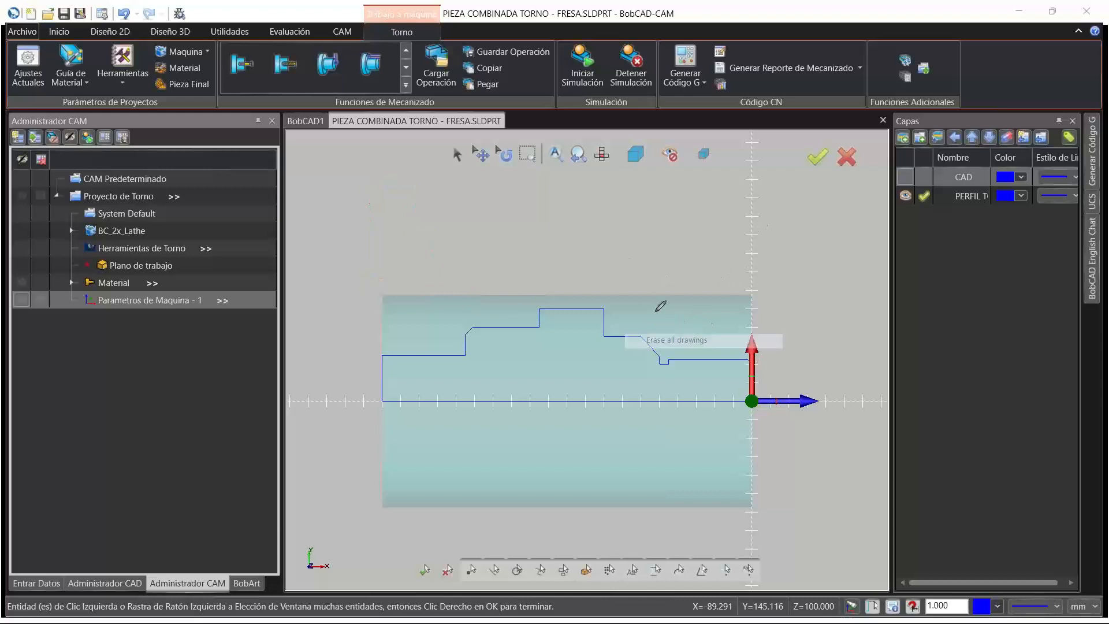
Create a turning (Torneado) feature and select the profile chain from the front chamfer to the cylindrical section behind the flange
right_click(139, 306)
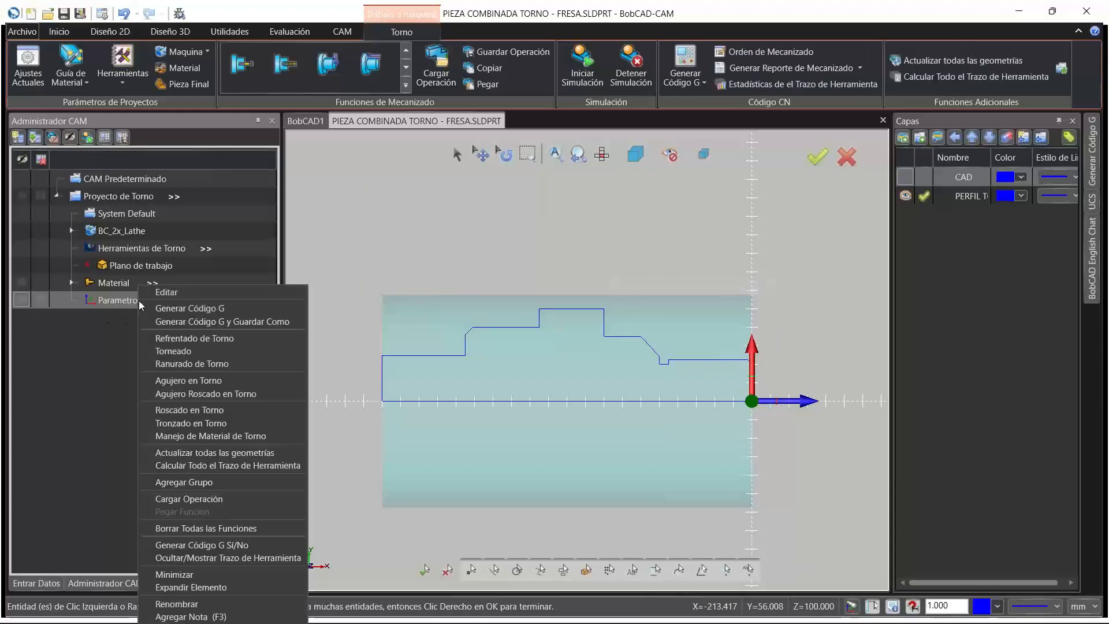
click(194, 351)
click(505, 177)
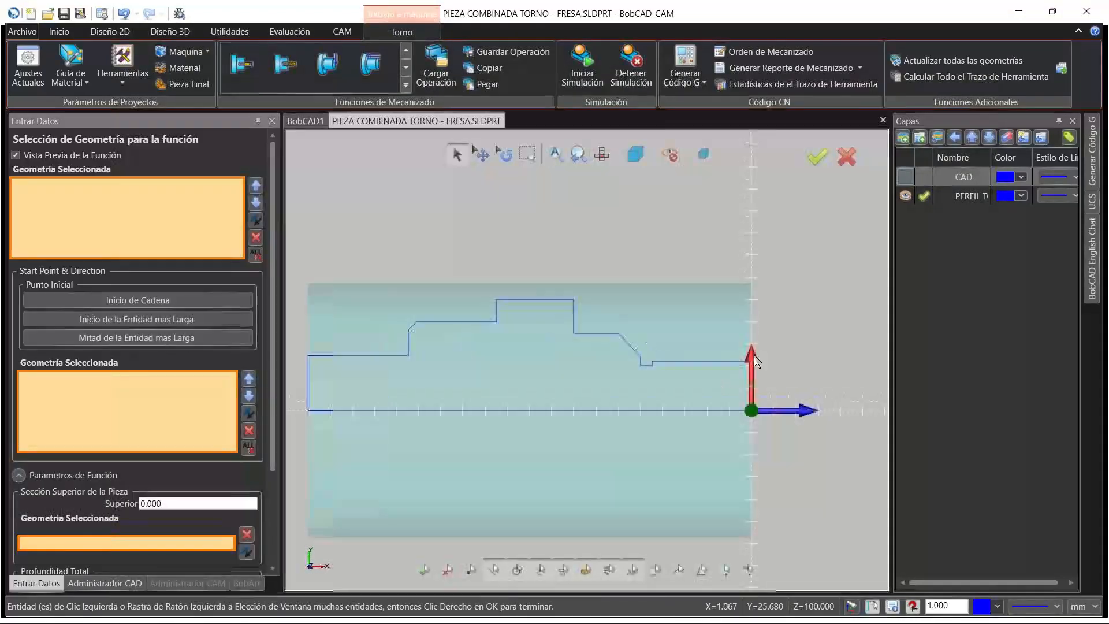
click(752, 358)
scroll(750, 375, up, 4)
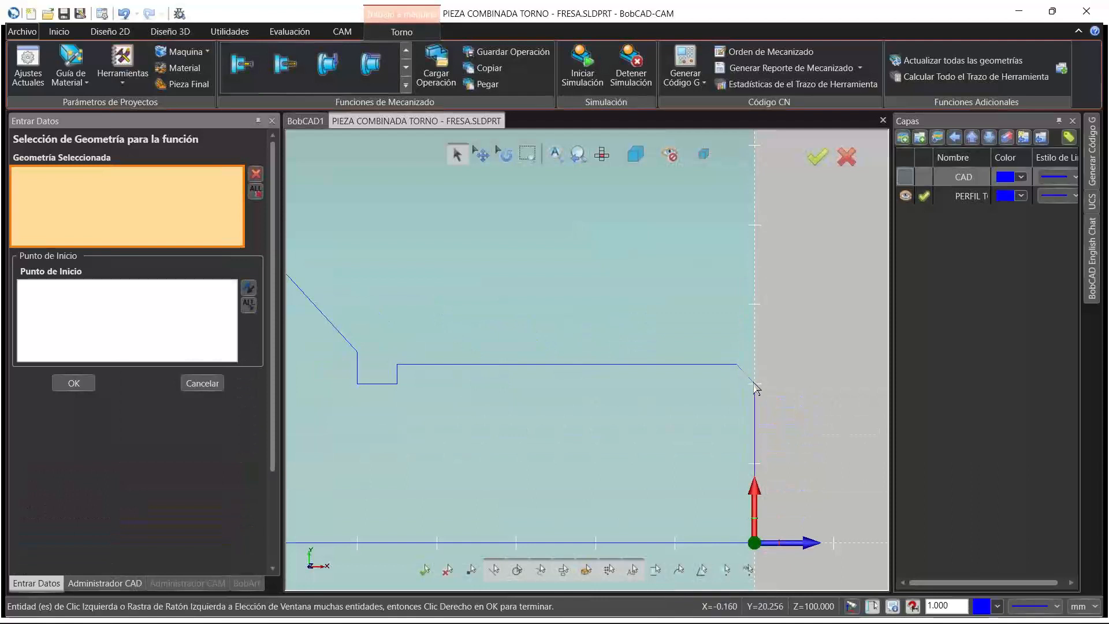
click(753, 380)
scroll(787, 377, down, 3)
scroll(520, 368, up, 3)
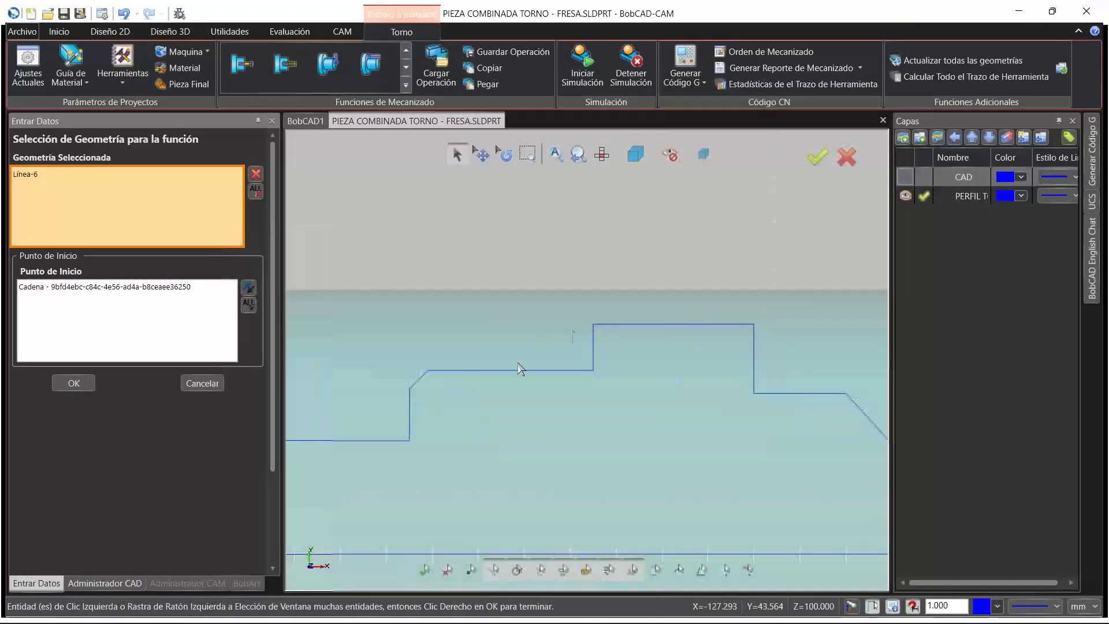
click(441, 370)
scroll(495, 322, down, 4)
scroll(523, 336, up, 2)
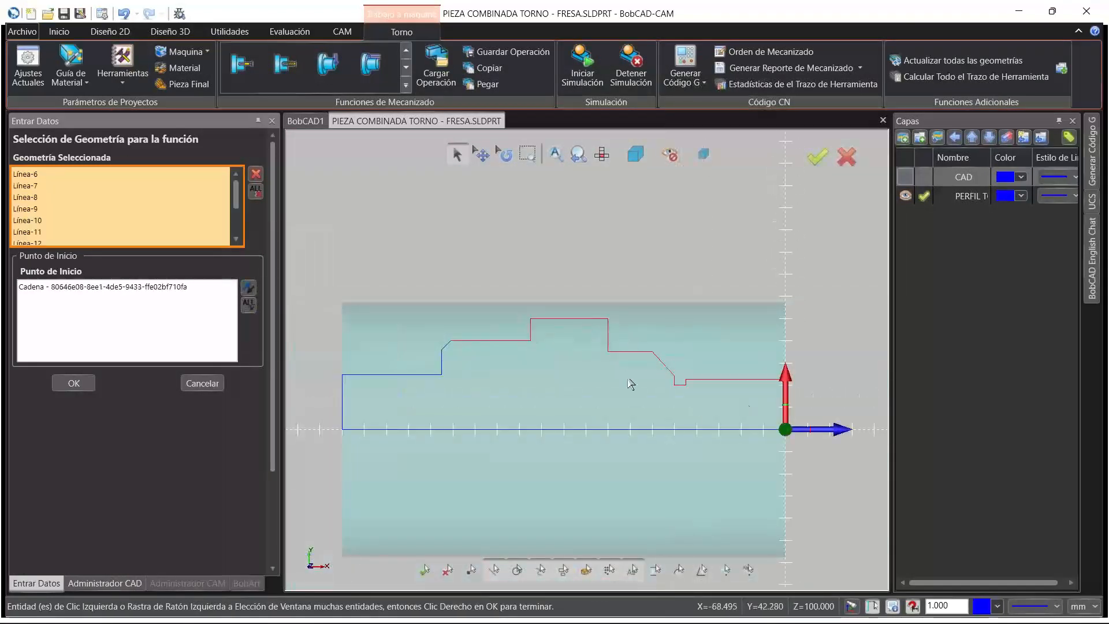
click(91, 383)
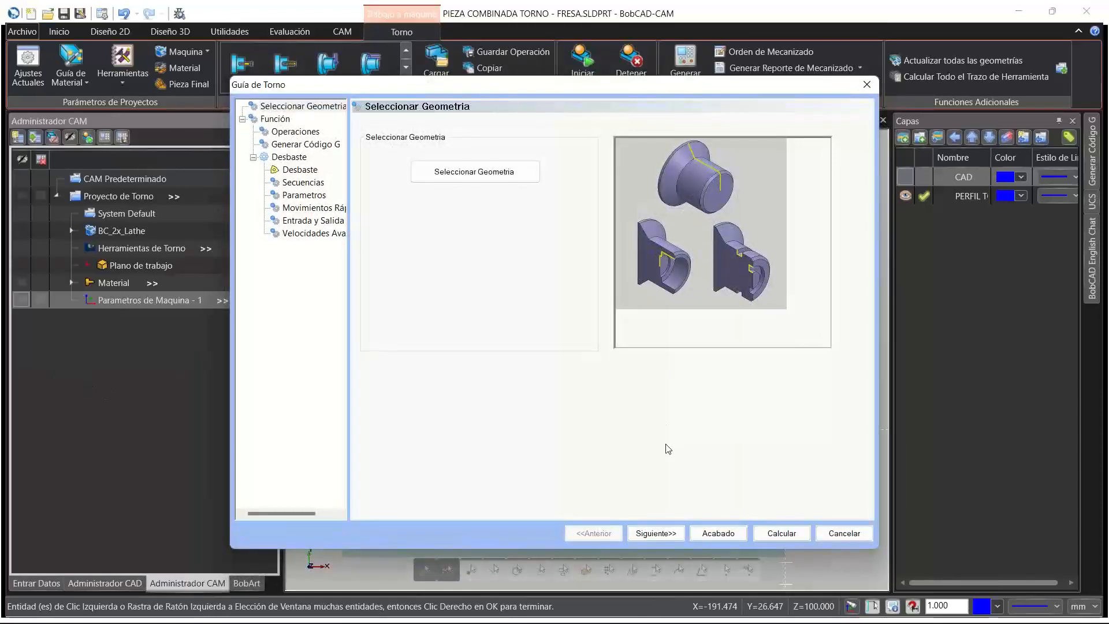
Set the turning feature's rapid plane to 1.5 mm and enable Remover Ranurado Principal
click(655, 532)
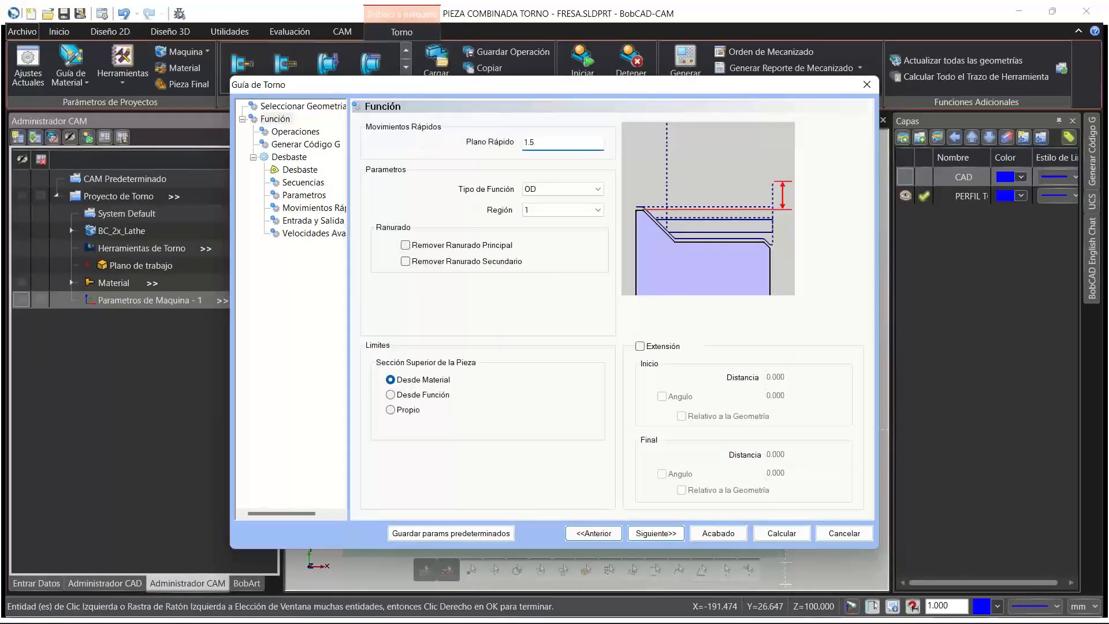
key(Tab)
click(453, 247)
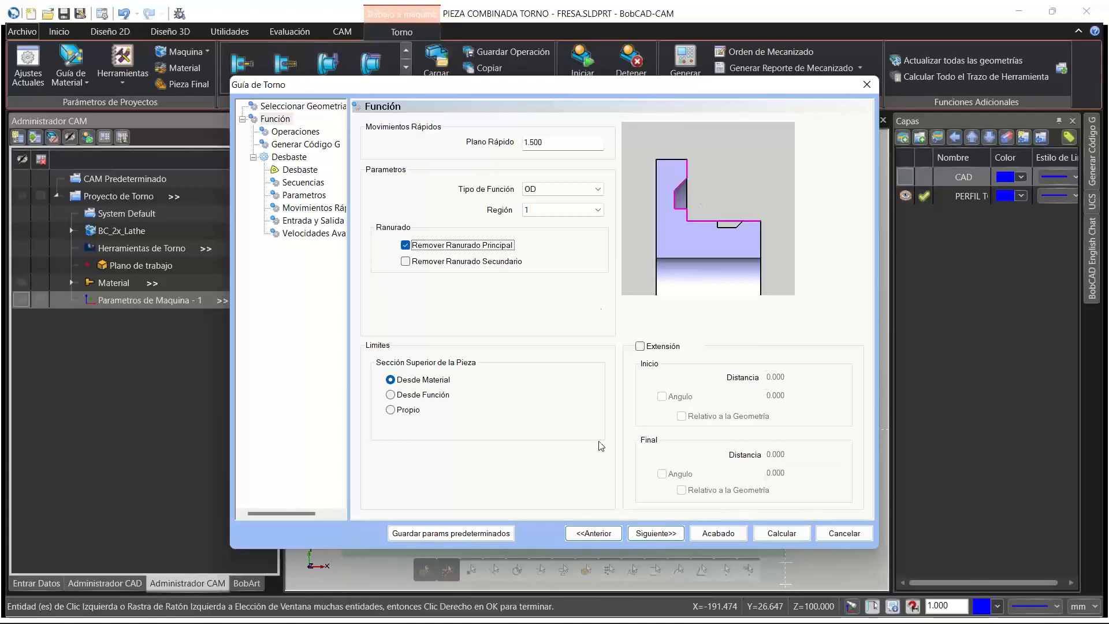
Apply the predefined Desbaste / Acabado strategy to the turning feature
click(657, 532)
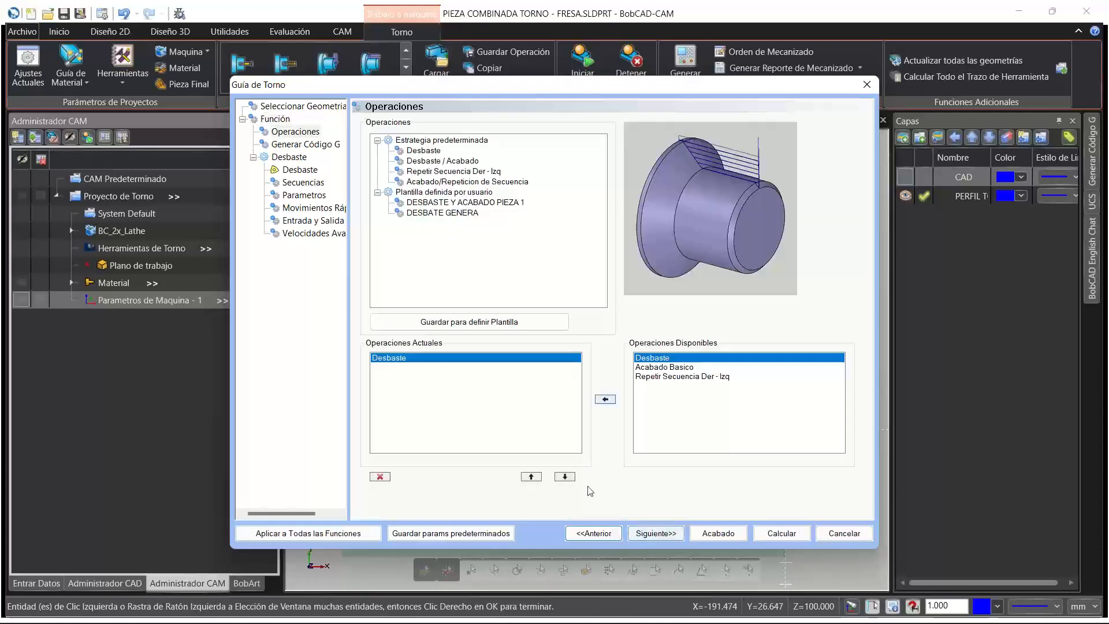
click(442, 160)
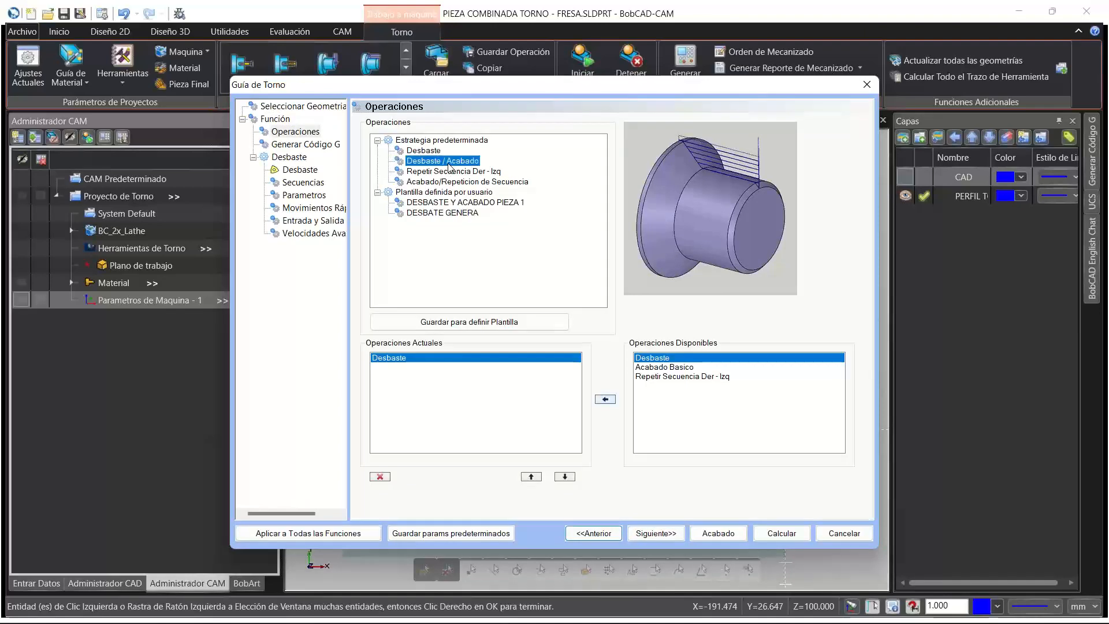
click(656, 532)
Set the roughing insert's nose radius to 0.4 mm
click(659, 532)
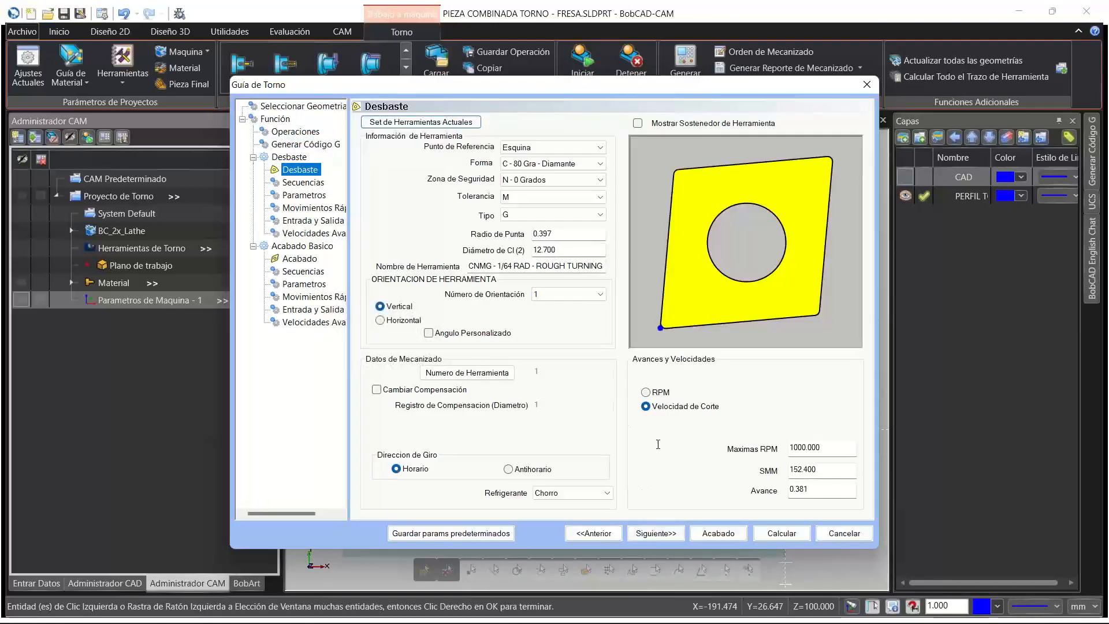
click(579, 234)
text(0.400)
key(Tab)
key(Tab)
key(Tab)
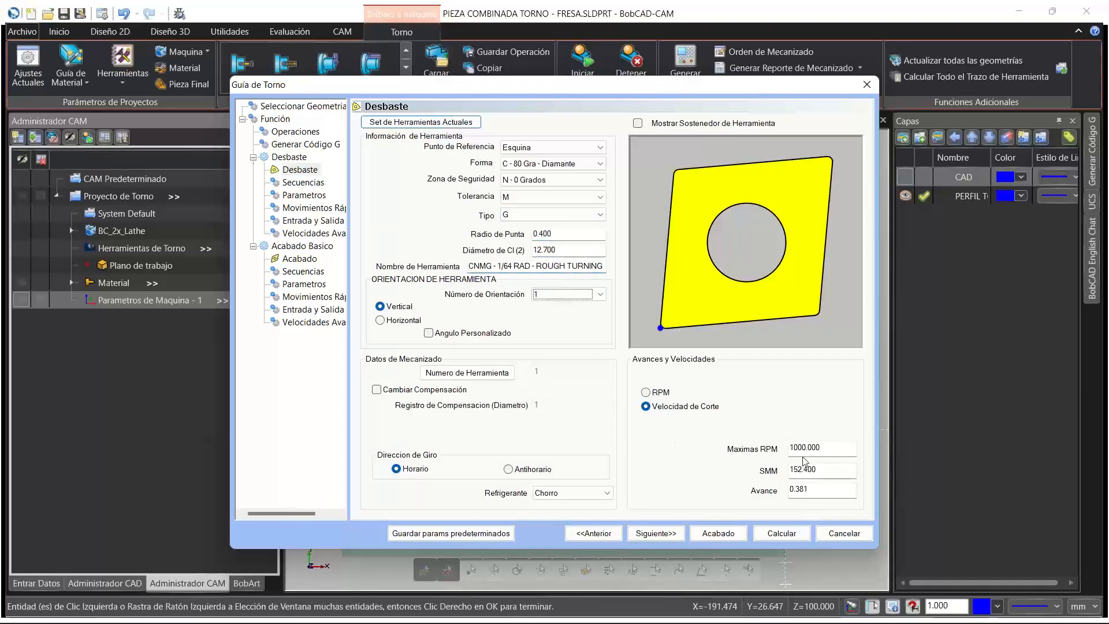
Set the roughing tool's maximum spindle speed to 1300 RPM, cutting speed to 120 SMM and feed to 0.3
key(Tab)
text(1300)
key(Tab)
text(120)
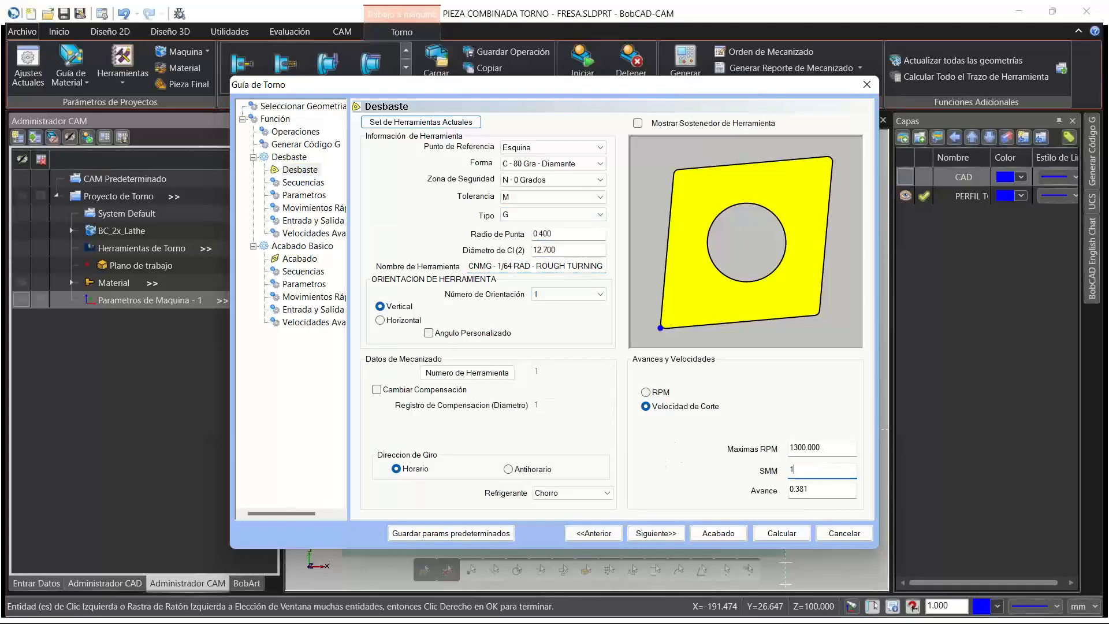
key(Tab)
text(0.3)
key(Tab)
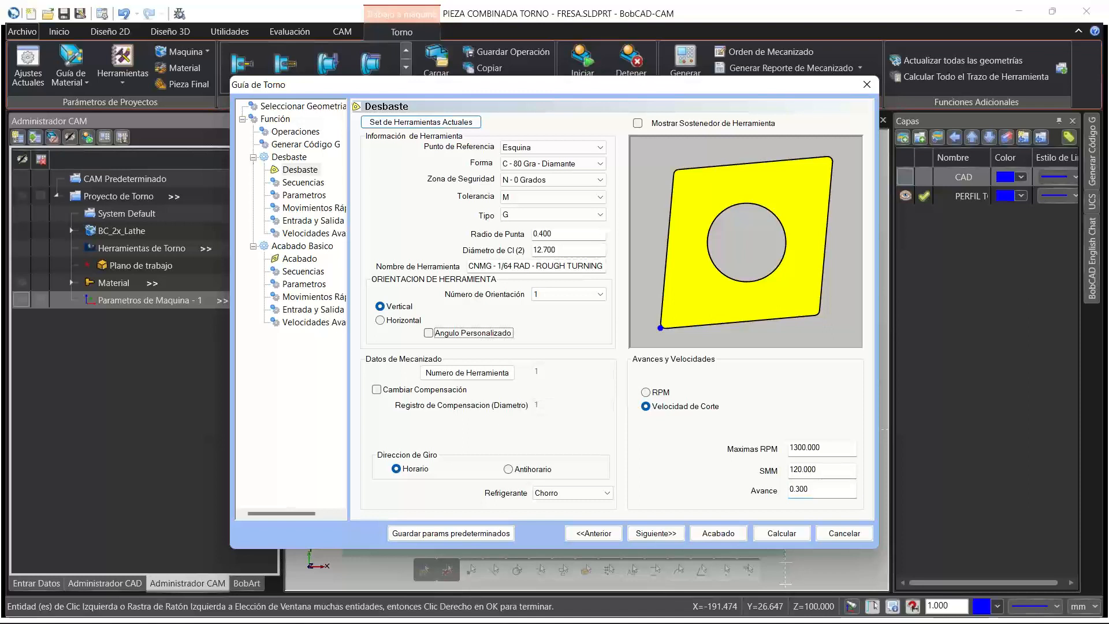
Set the roughing depth of cut to 1.5 mm, with finishing allowances of 0.1 mm in Z and 0.4 mm in X
click(651, 536)
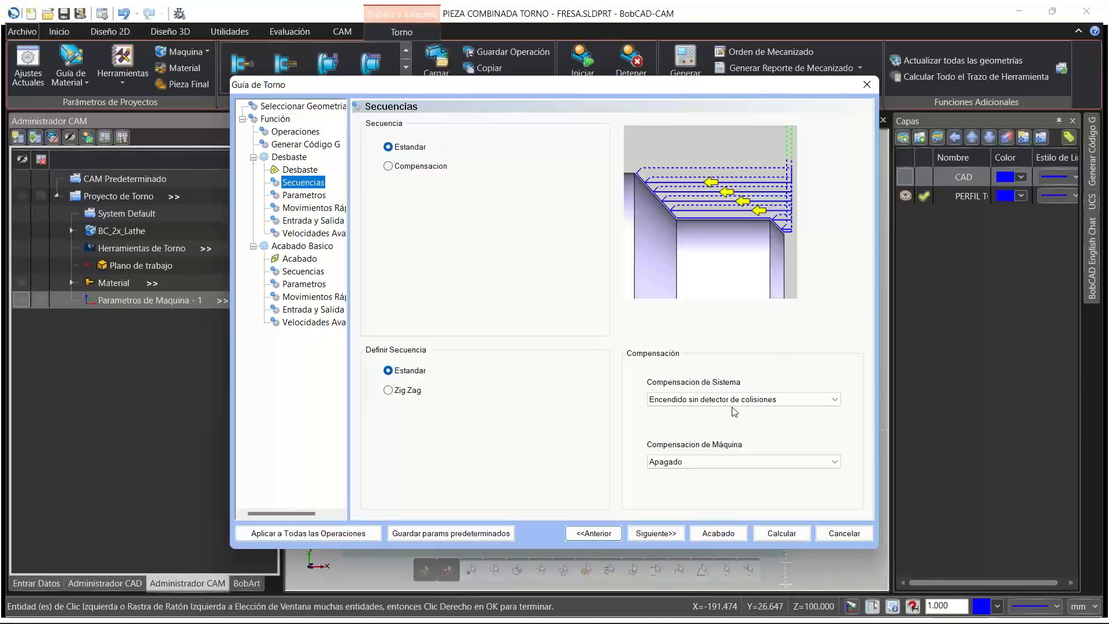
click(662, 535)
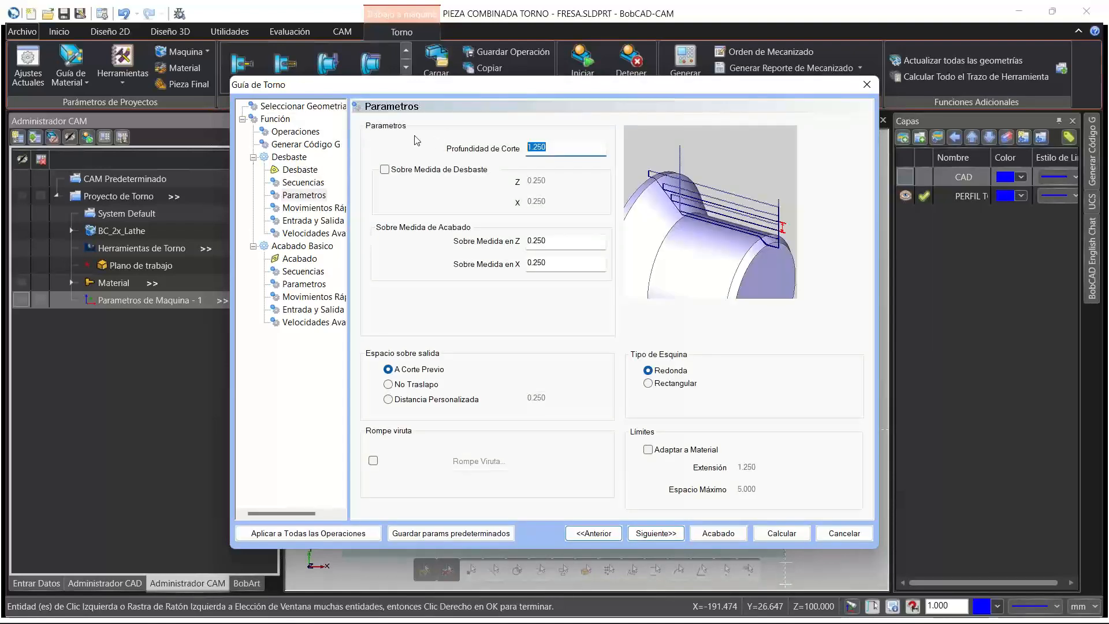
text(1.5)
key(Tab)
key(Tab)
text(0.)
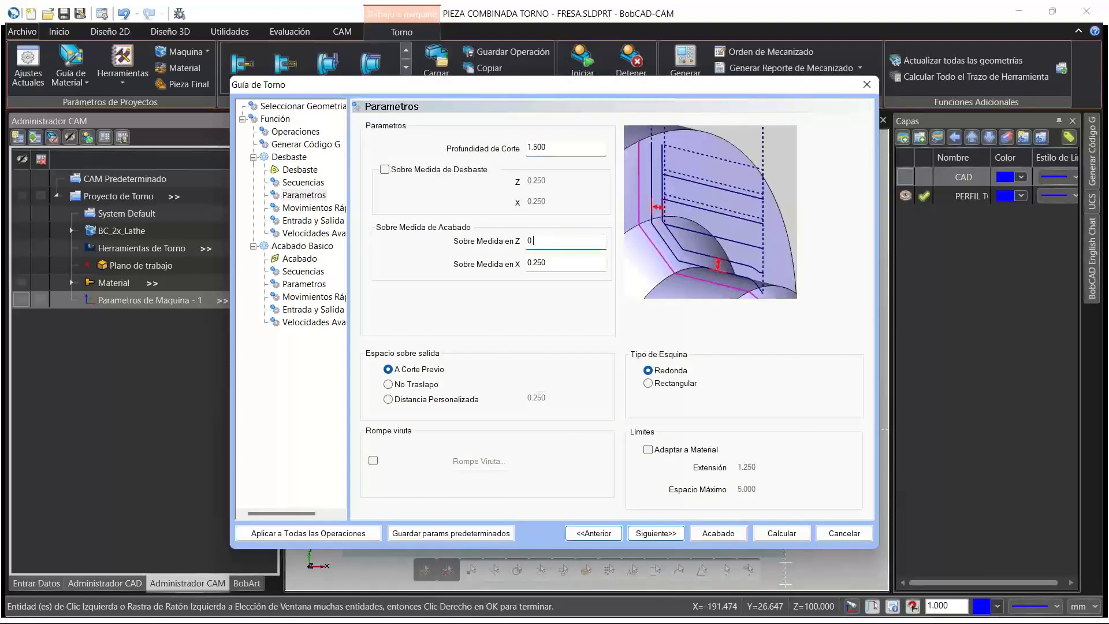
text(1)
key(Tab)
text(0.4)
key(Tab)
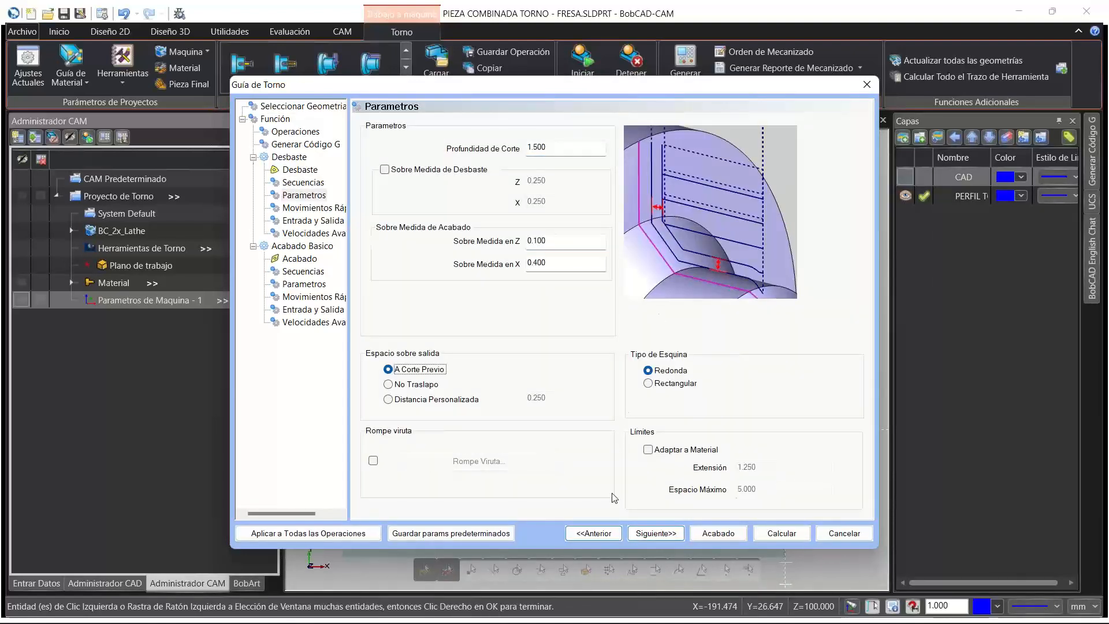
Set the length of the roughing operation's exit move to 1 mm and proceed past the lead settings
click(661, 535)
click(661, 535)
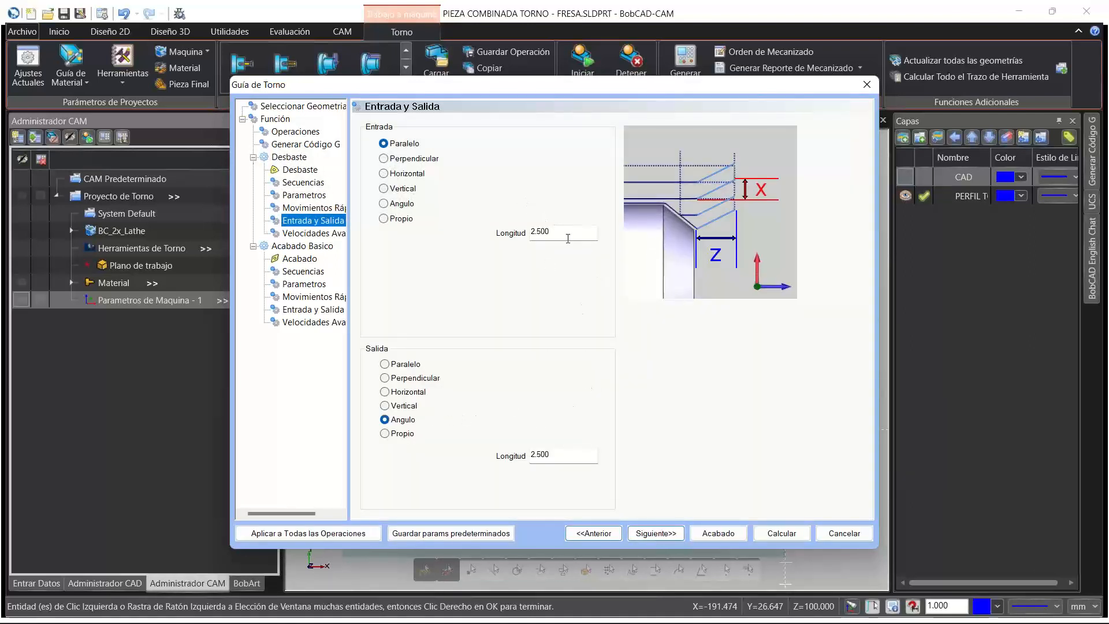
click(563, 453)
text(1.)
key(Tab)
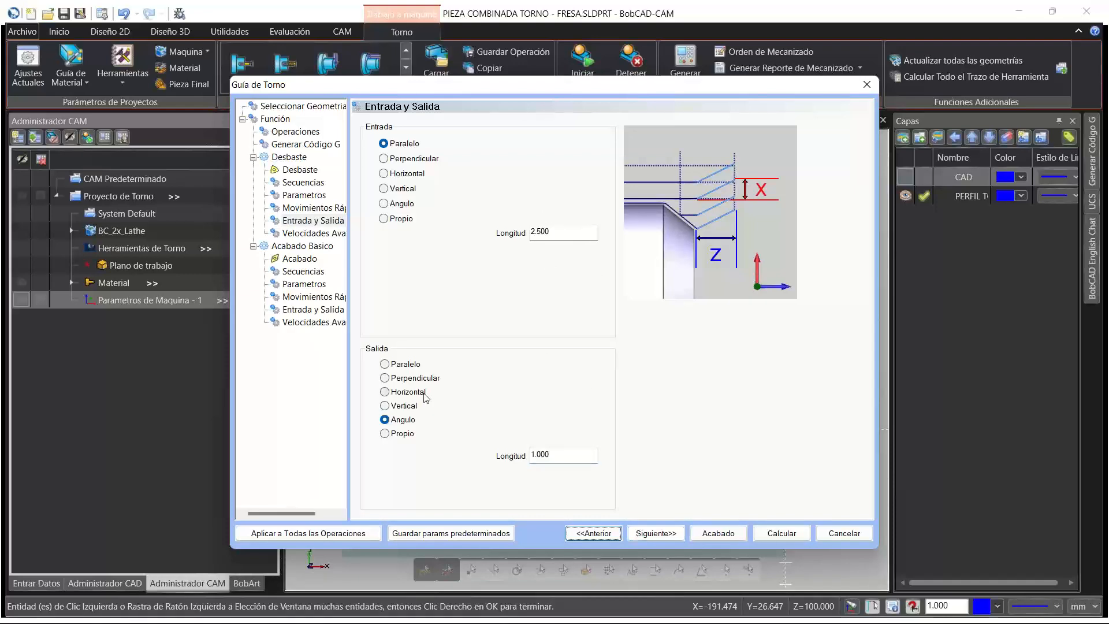
click(667, 538)
click(660, 534)
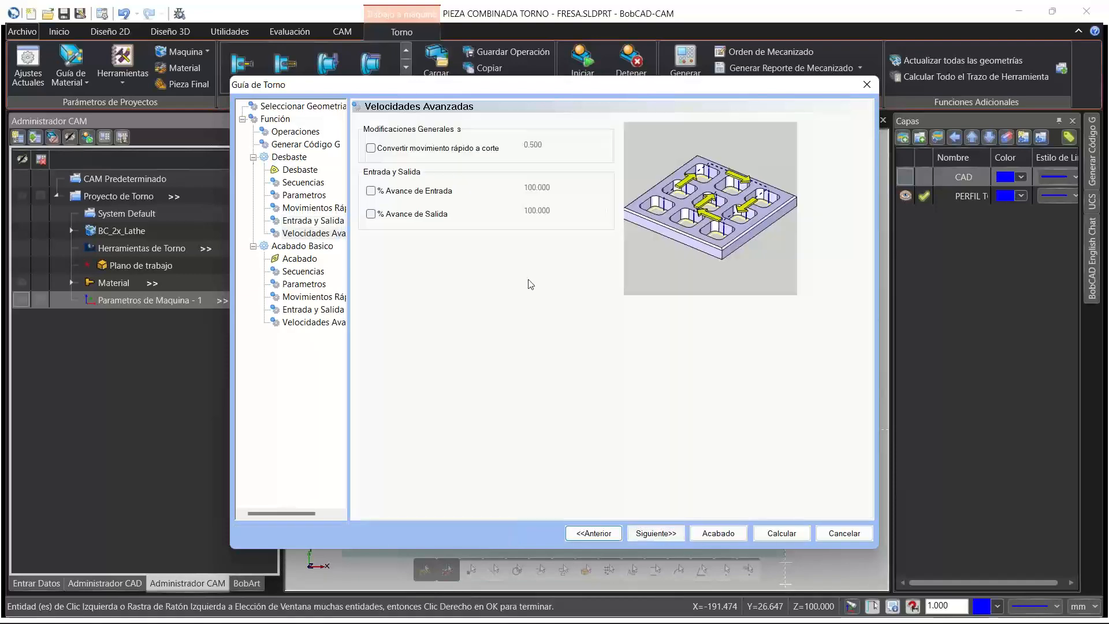
Choose the D - 55 degree diamond shape for the finishing insert and set its nose radius to 0.4 mm
click(523, 165)
click(521, 176)
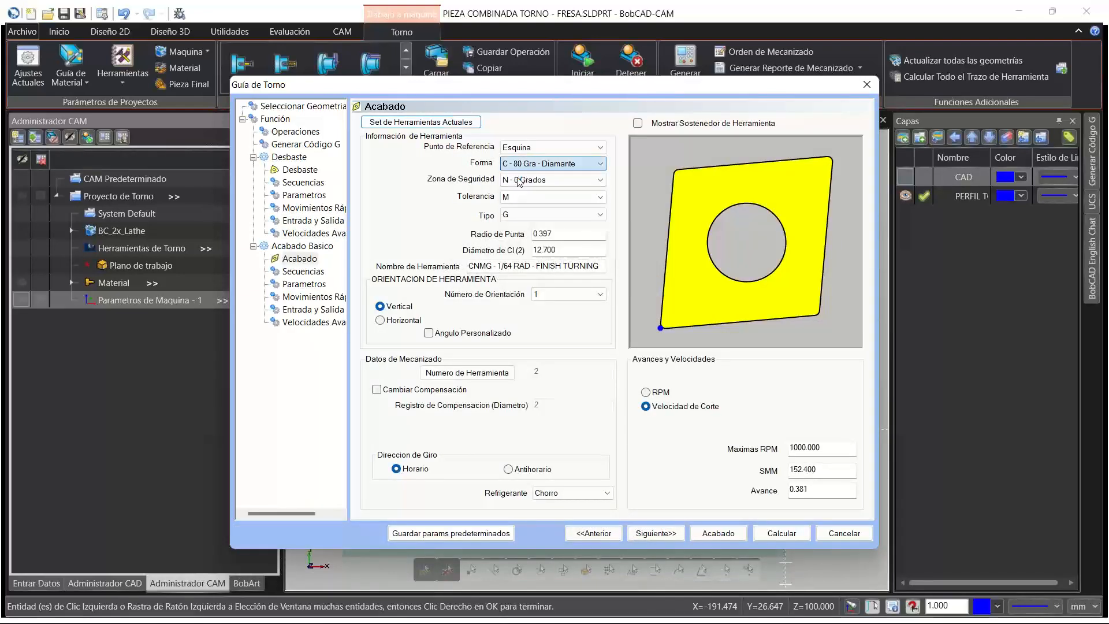
click(518, 169)
click(509, 186)
drag(571, 233, 443, 224)
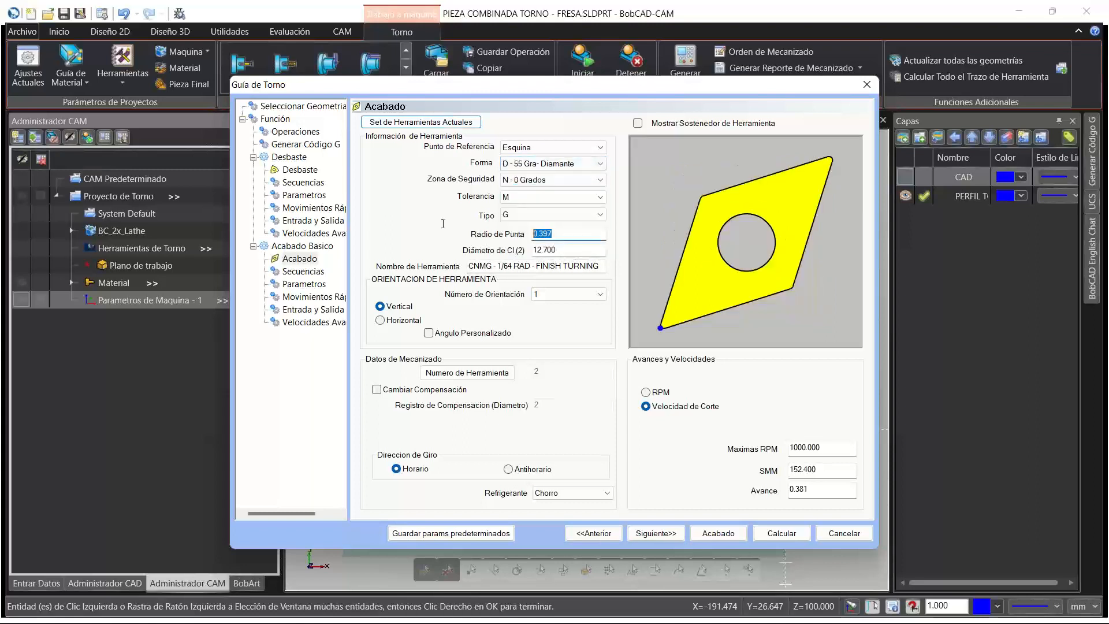
key(Tab)
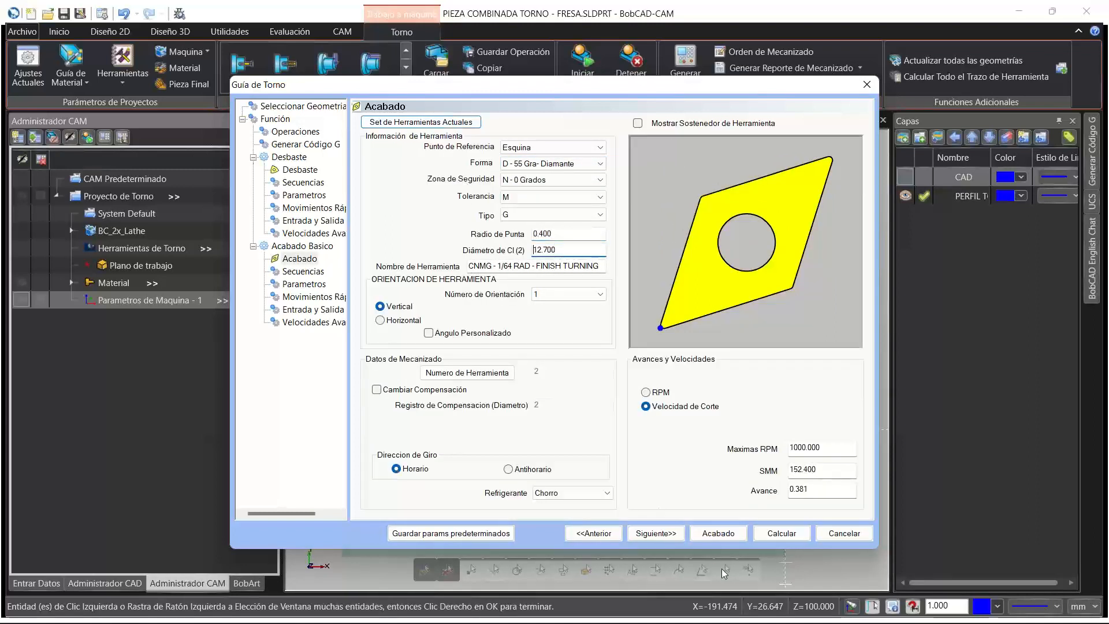
Set the finishing tool's feed to 0.12
drag(822, 489, 687, 461)
text(0.12)
key(Tab)
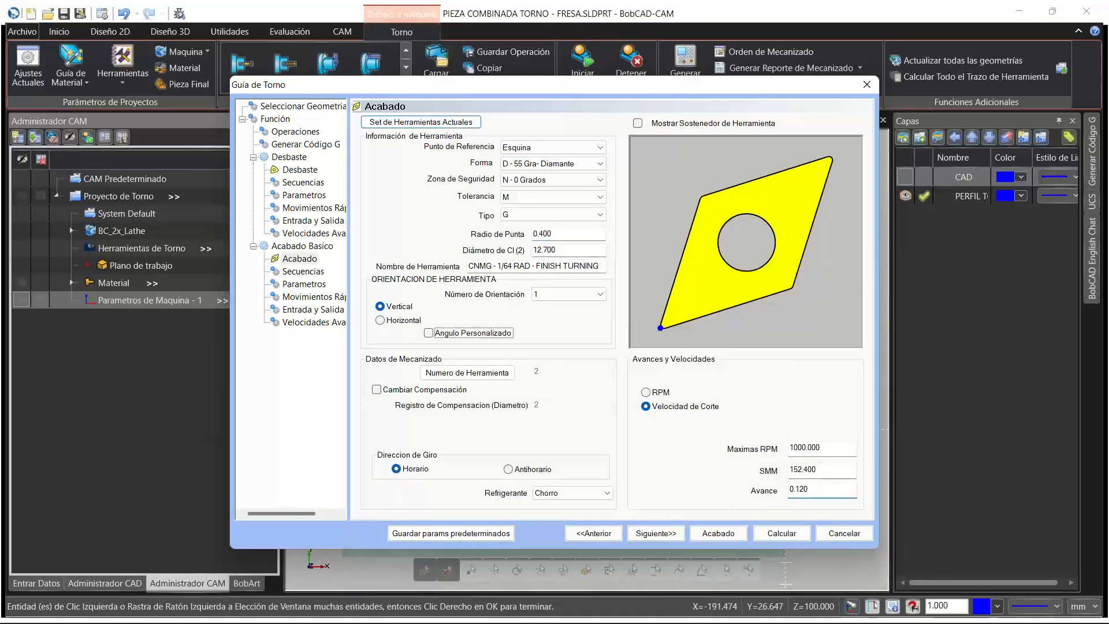
Set the length of the finishing operation's exit move to 1 mm
click(656, 529)
click(654, 533)
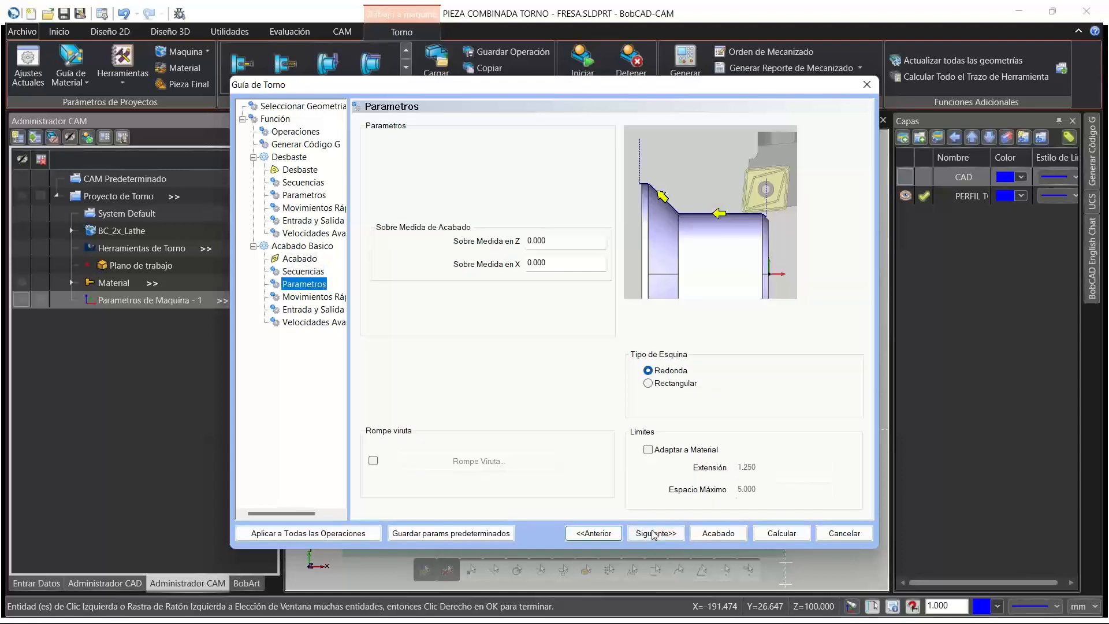
click(654, 533)
click(654, 532)
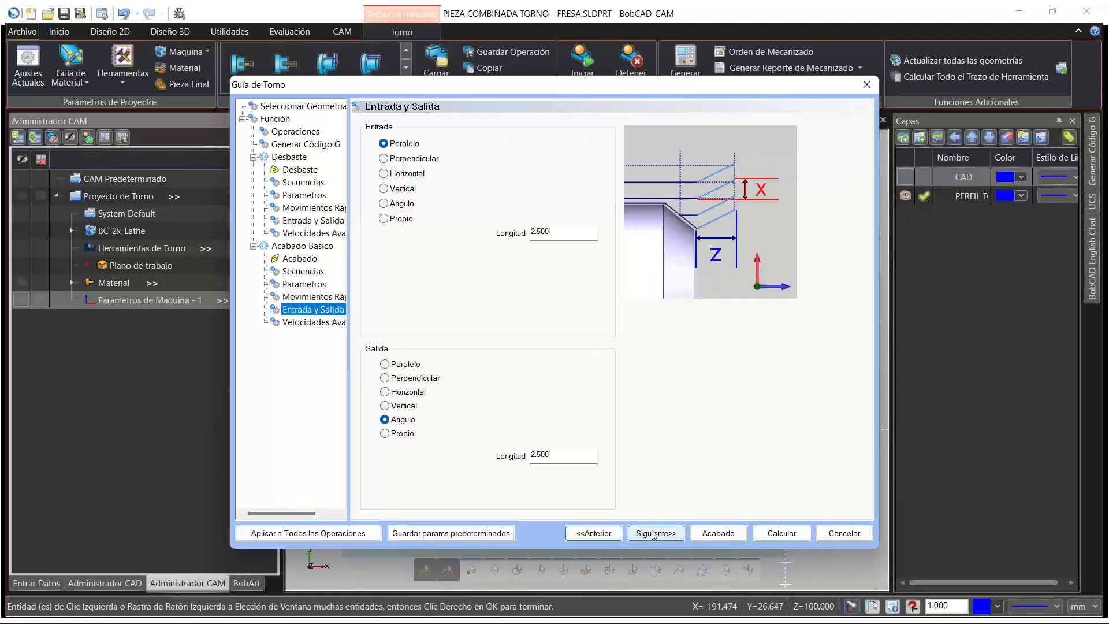
double_click(579, 458)
text(1)
key(Tab)
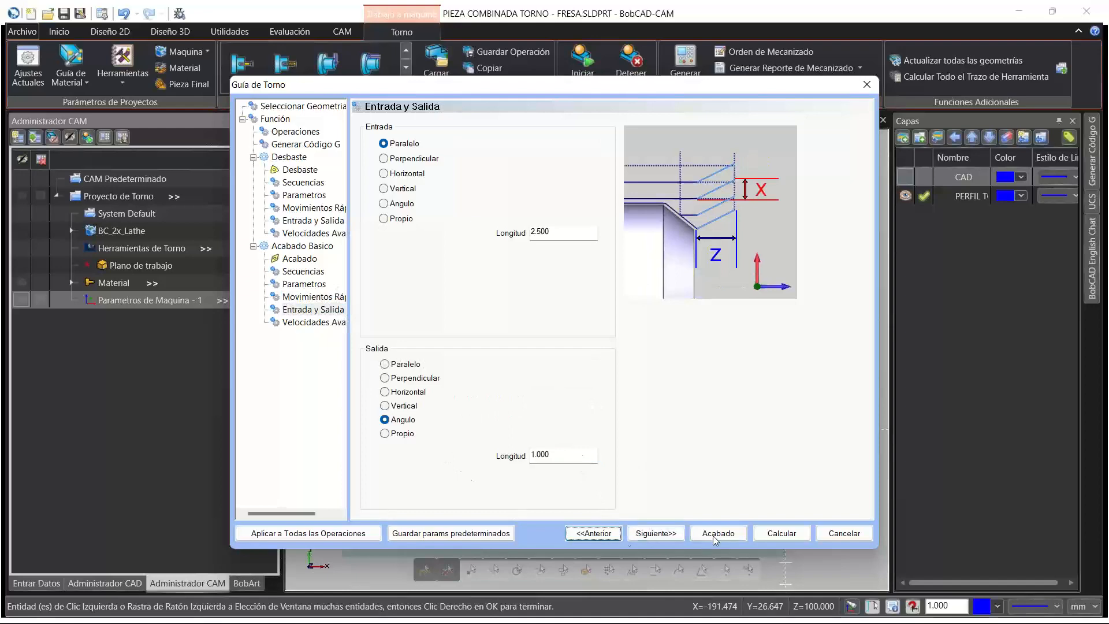
Calculate the roughing and finishing toolpaths of the turning feature
click(647, 534)
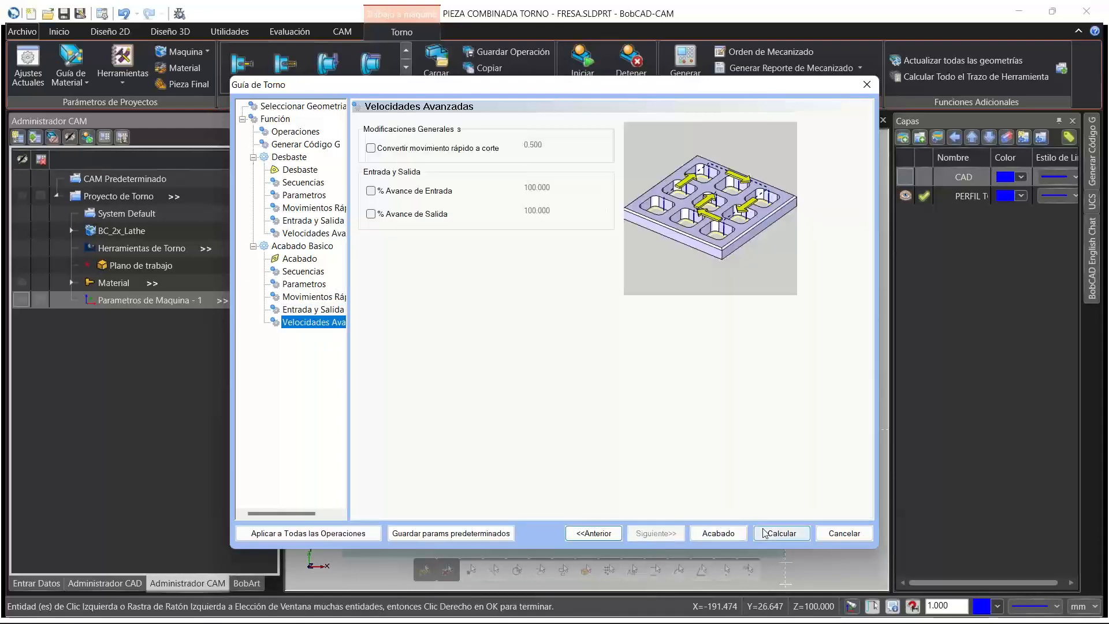
click(781, 533)
scroll(691, 346, up, 3)
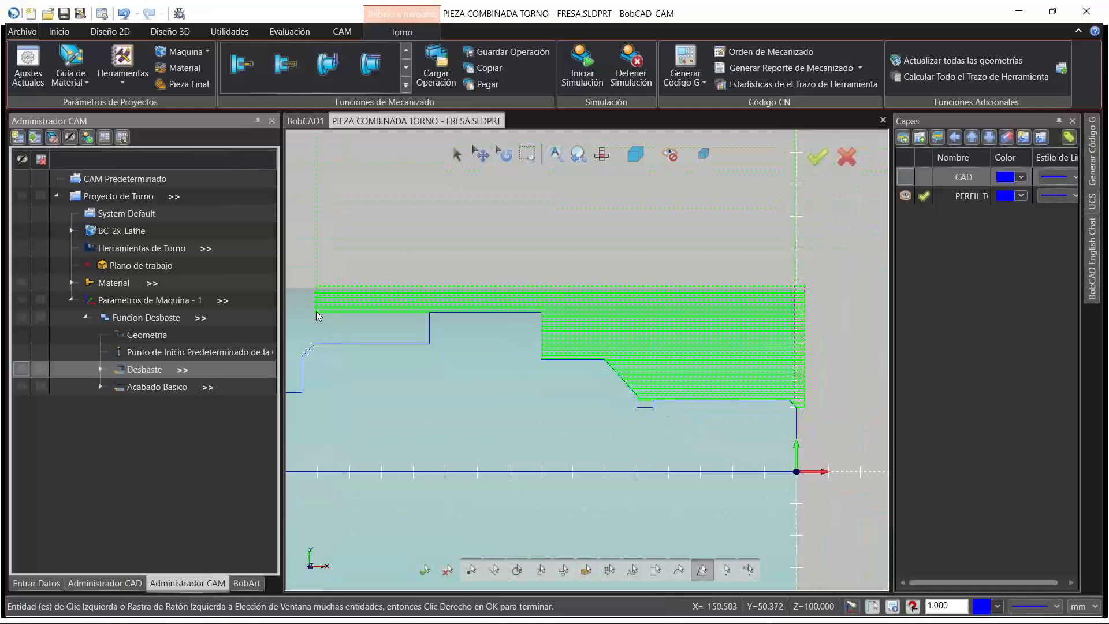
scroll(648, 361, down, 1)
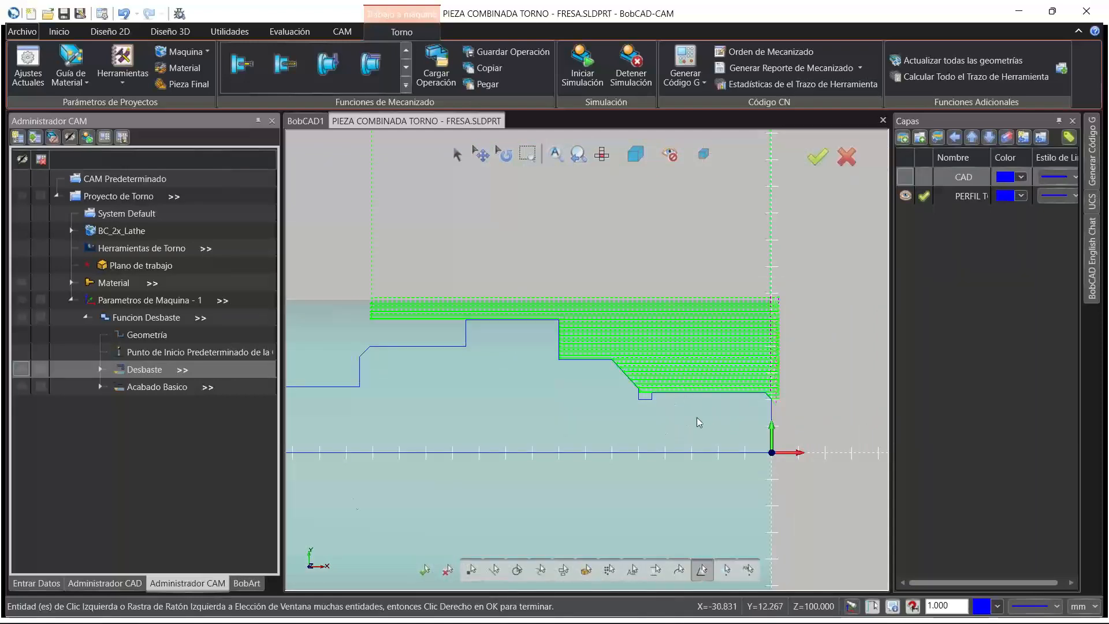
Add a lathe grooving feature to the machine setup, using the small relief groove at the foot of the taper as its geometry
right_click(115, 301)
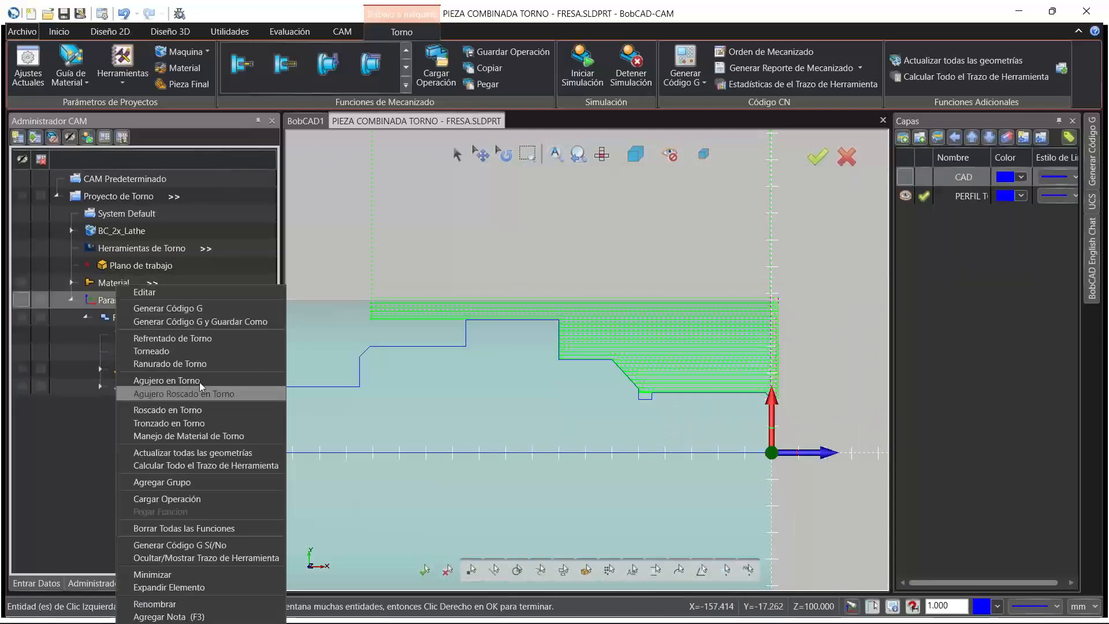
click(172, 362)
click(508, 177)
scroll(660, 408, up, 4)
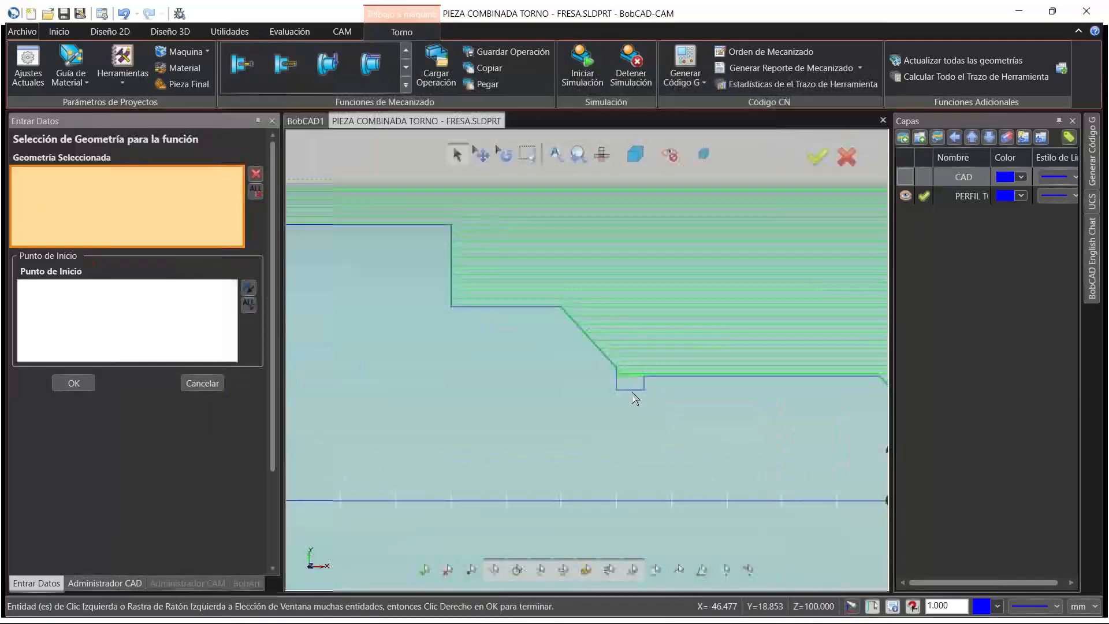
drag(605, 382, 698, 404)
right_click(611, 446)
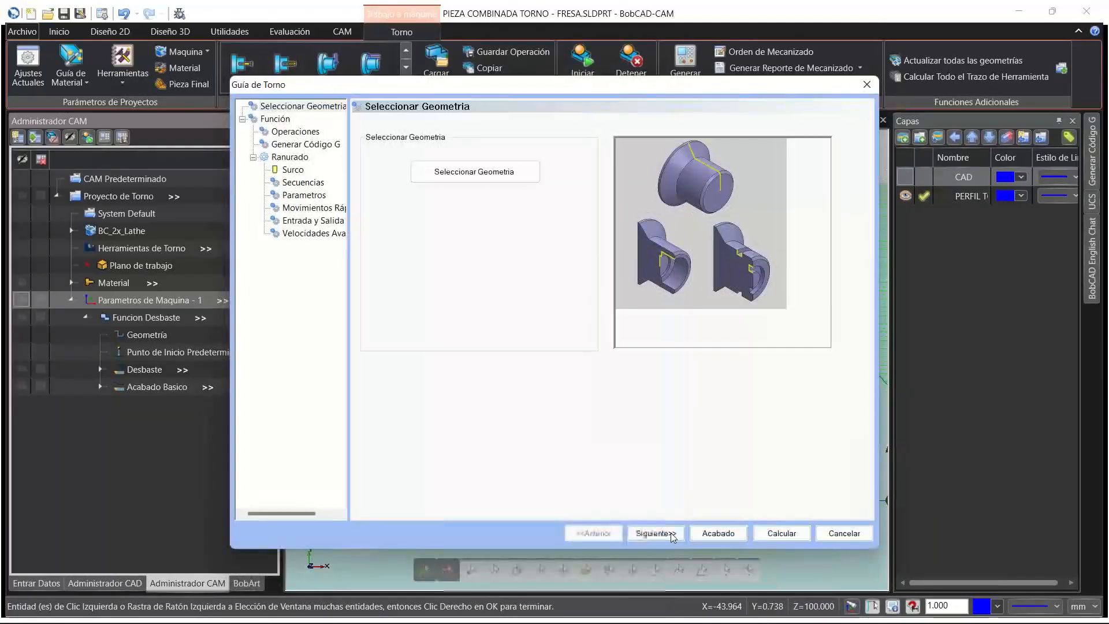
Set the grooving tool's width to 3 mm, keeping the default grooving operation
click(671, 533)
click(671, 533)
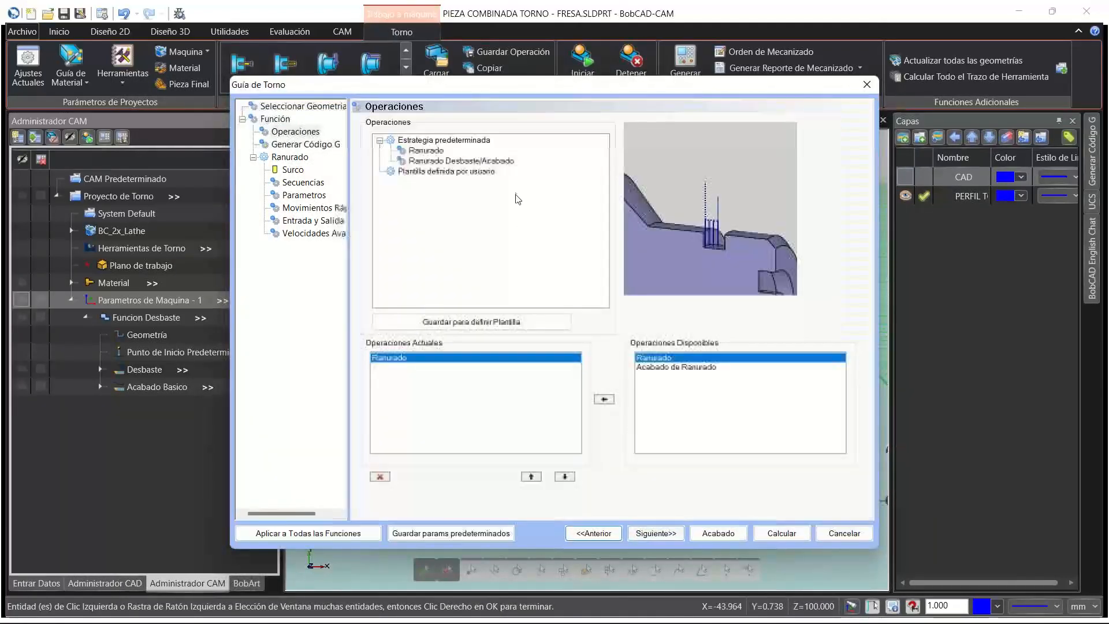
click(657, 532)
click(657, 532)
drag(575, 197, 444, 209)
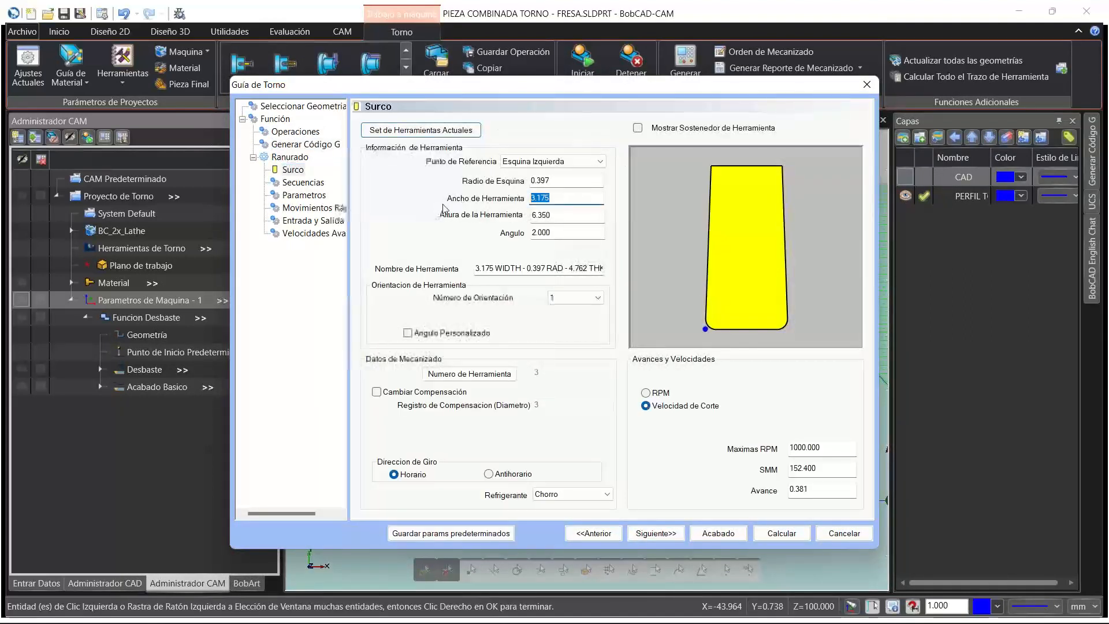
text(3)
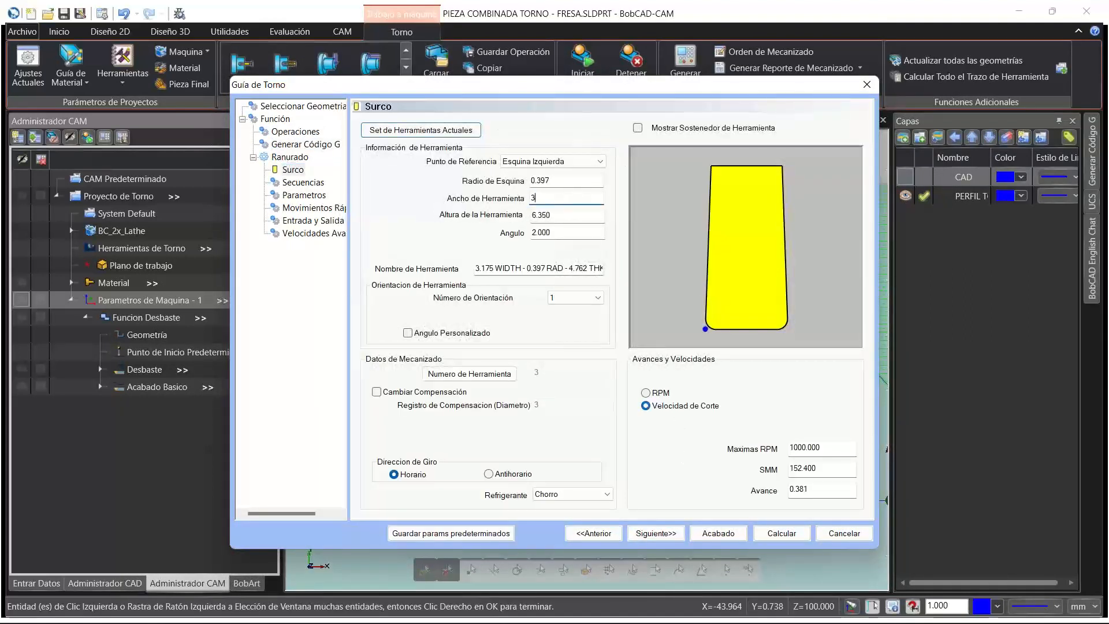
text(.0)
click(657, 532)
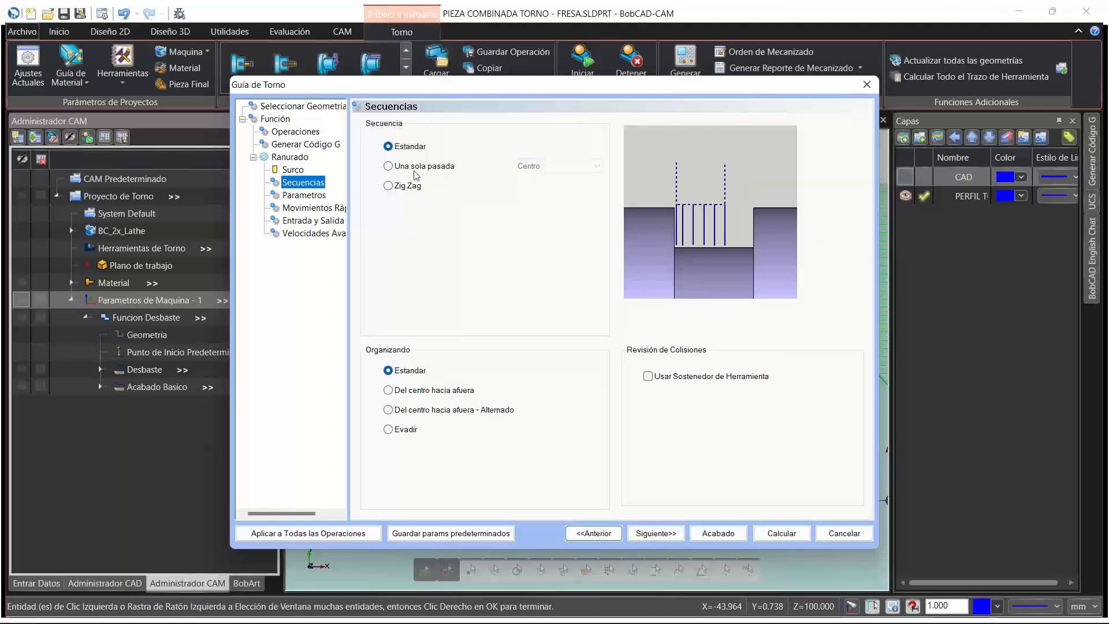
Order the grooving cuts from the centre outwards and set the distance between cuts to 2.5 mm
click(427, 390)
click(656, 532)
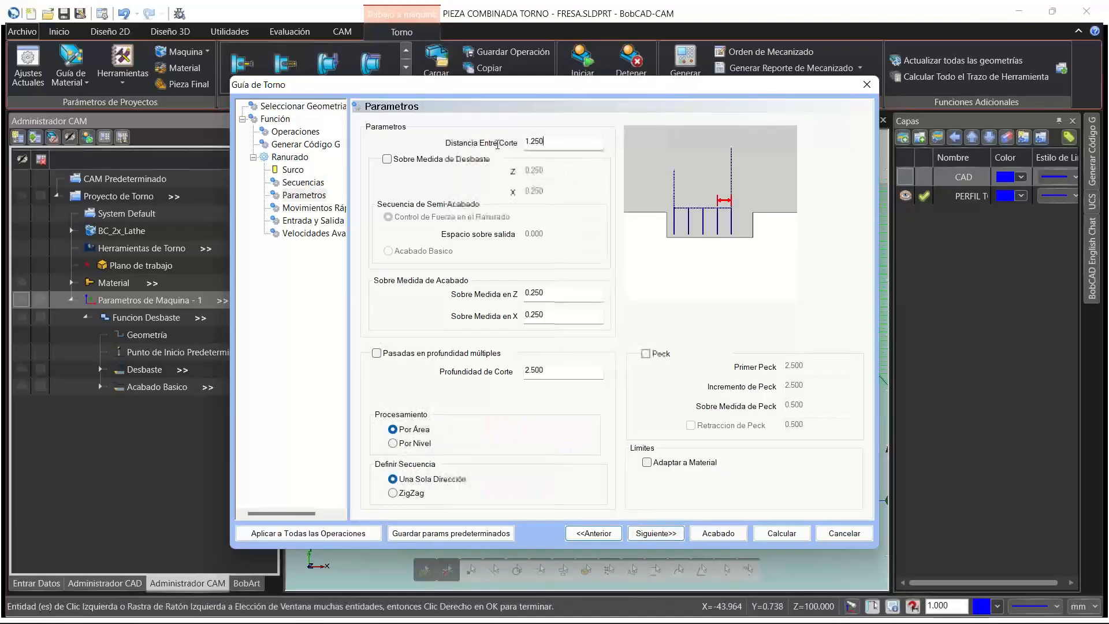
text(2.5)
key(Tab)
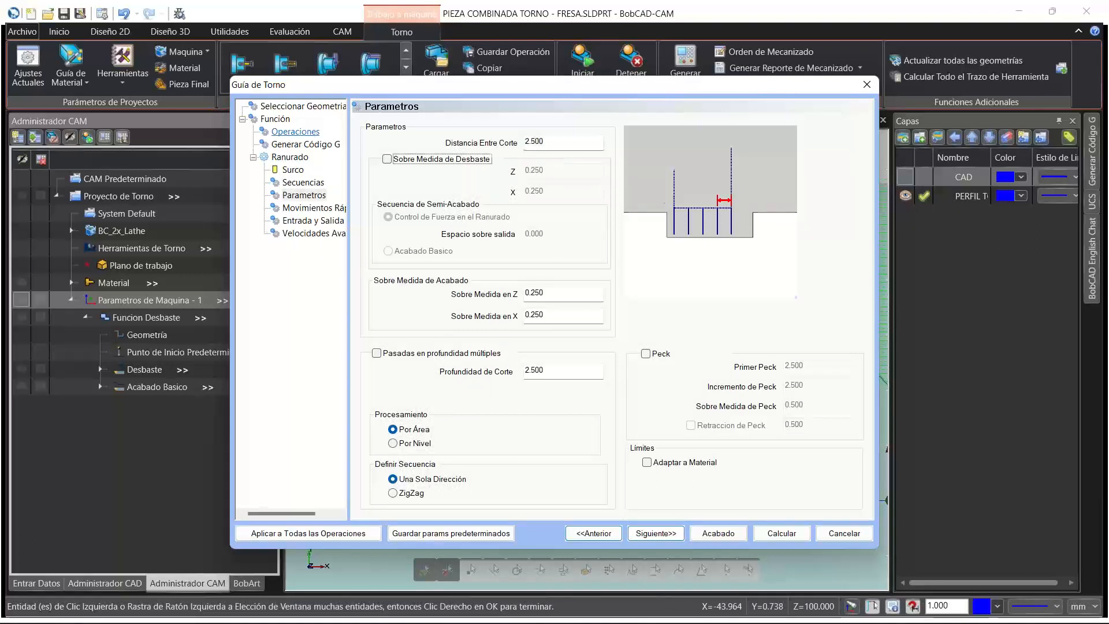
Set the groove's finishing allowances to 0 in both Z and X
key(Tab)
text(0)
key(Tab)
text(0)
key(Tab)
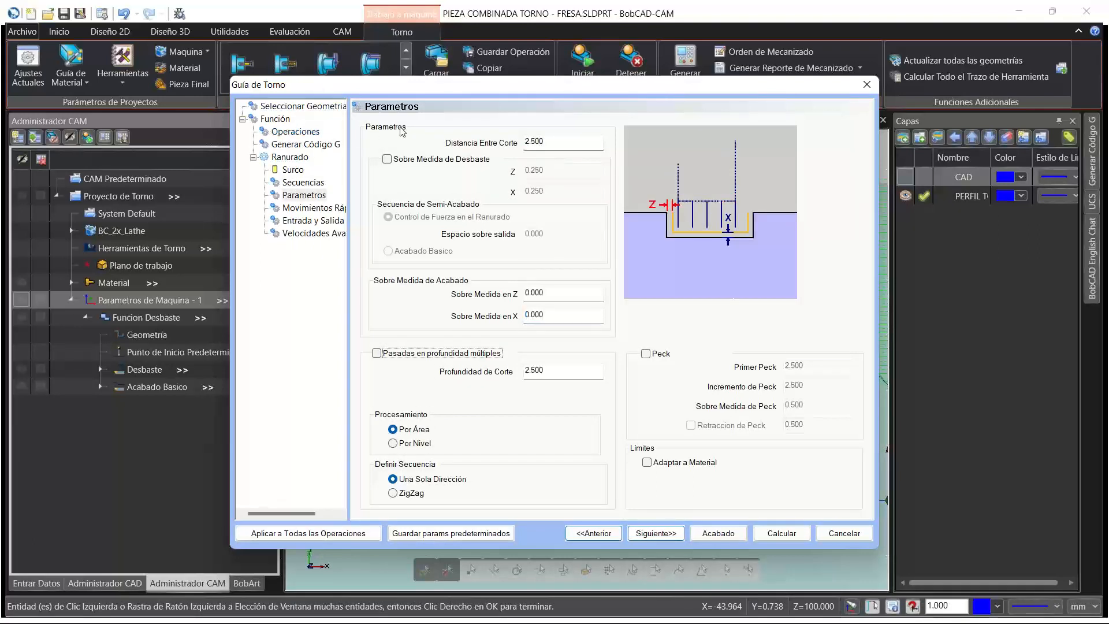
Enable the groove's roughing allowance with 0.1 mm in Z and X, and set the exit clearance to 0.5 mm
click(387, 159)
key(Tab)
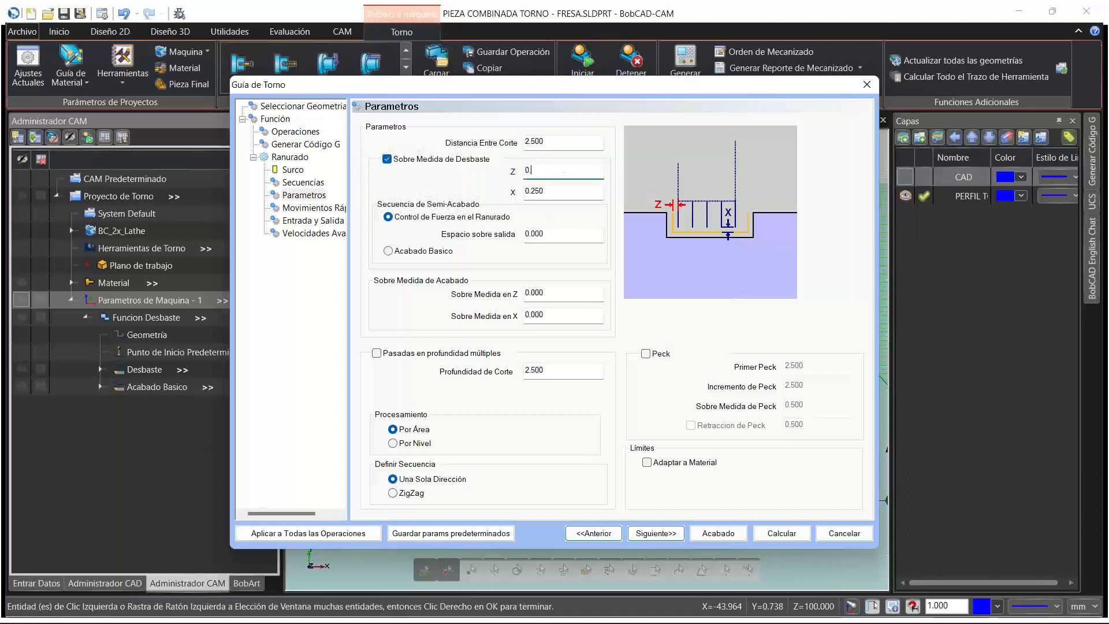
text(0.1)
key(Tab)
text(0.1)
key(Tab)
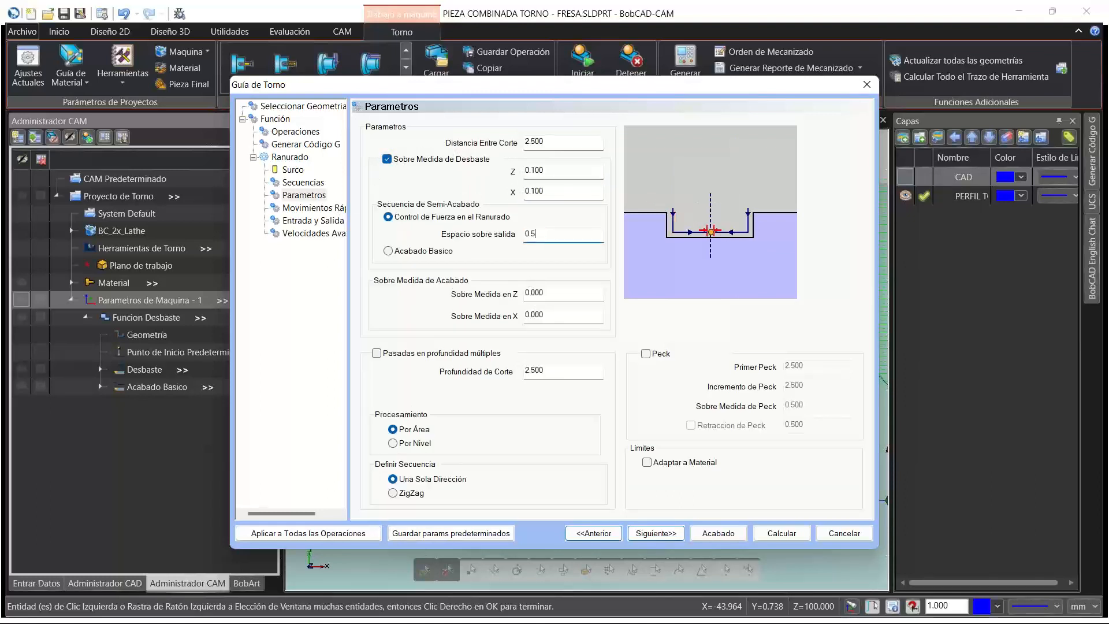
key(Tab)
Set the grooving operation's entry and exit move lengths to 0.5 mm each
click(653, 534)
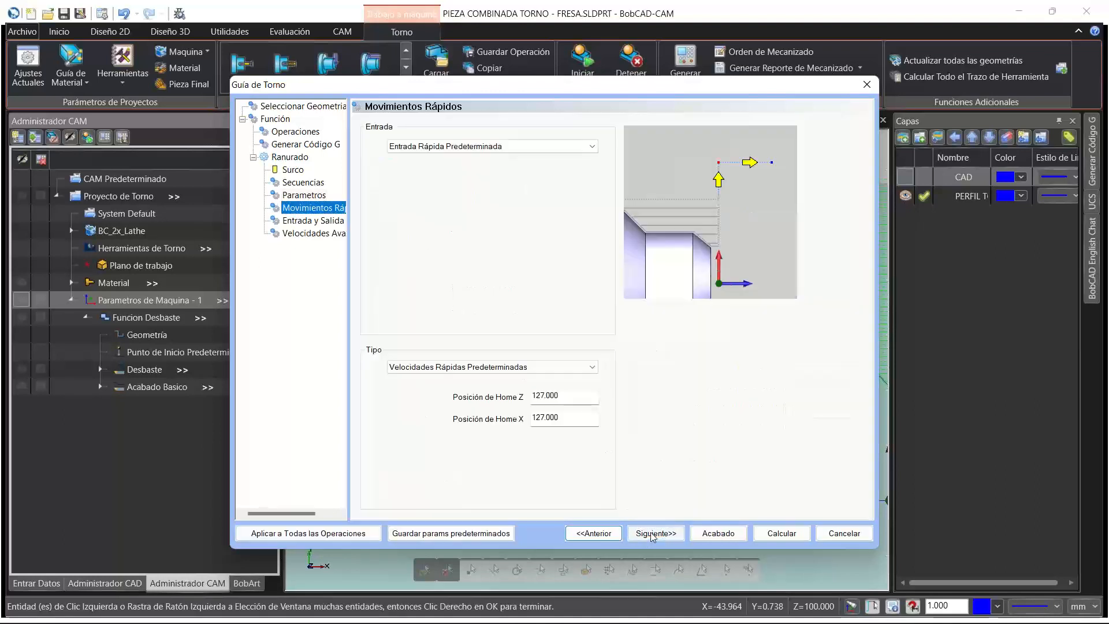
click(653, 534)
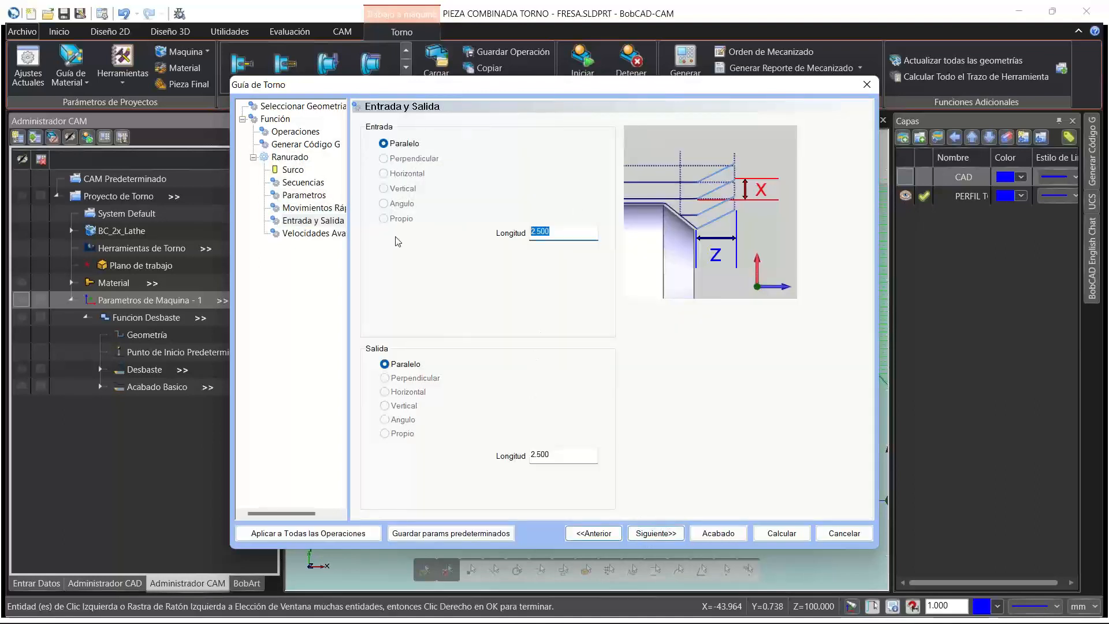
text(0.5)
key(Tab)
text(0.5)
key(Tab)
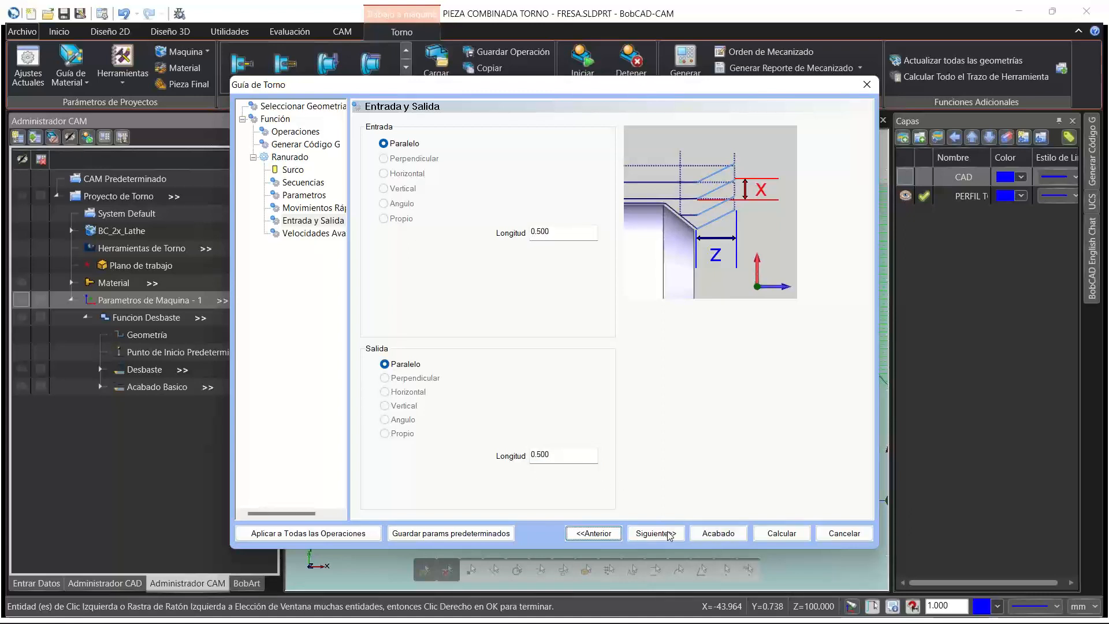
Limit the top of the part from the feature instead of the stock, and calculate the grooving toolpath
click(659, 533)
click(283, 108)
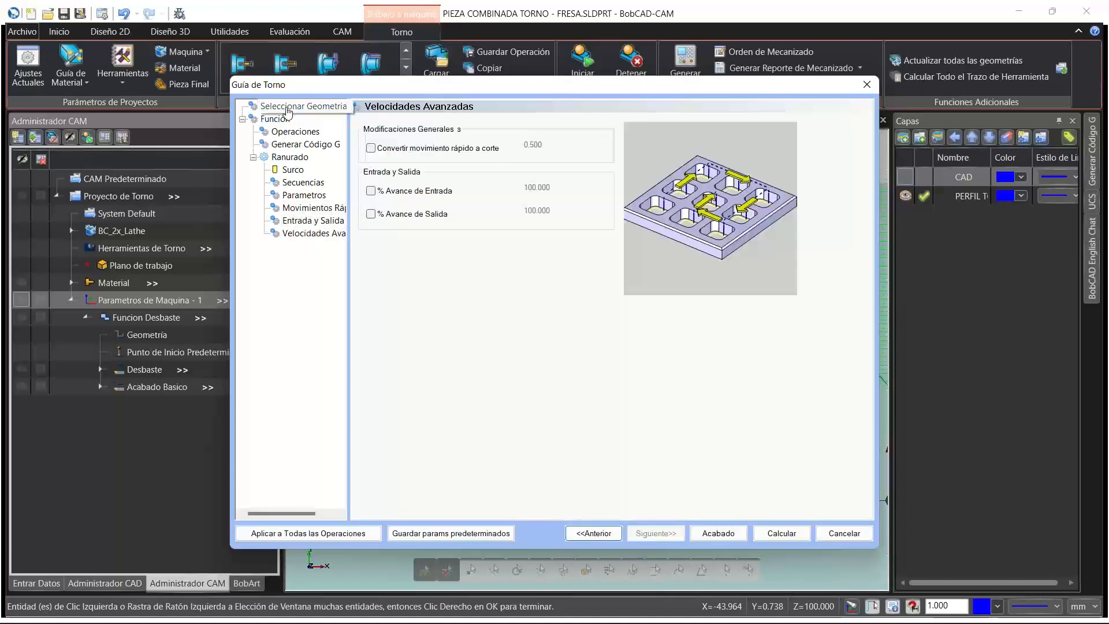
click(283, 121)
click(405, 398)
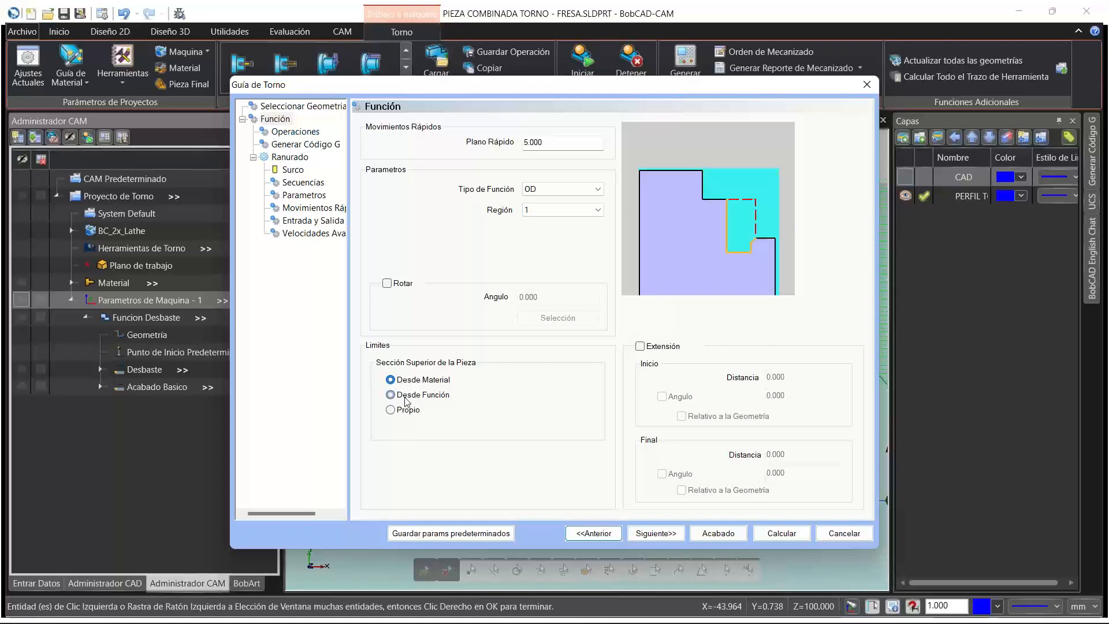
click(784, 533)
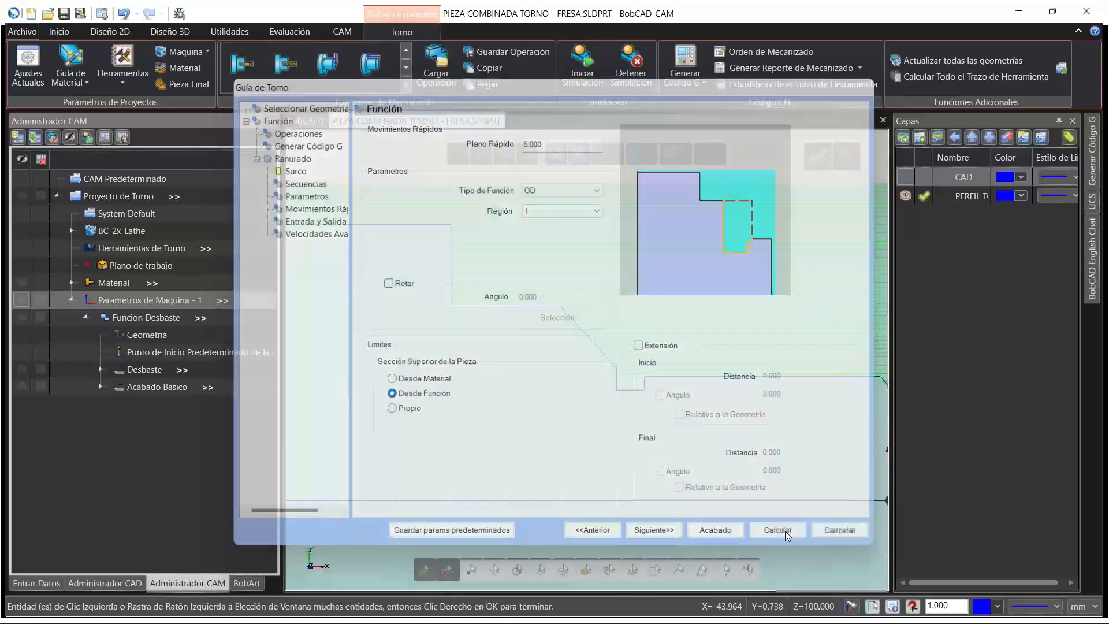
scroll(594, 349, down, 5)
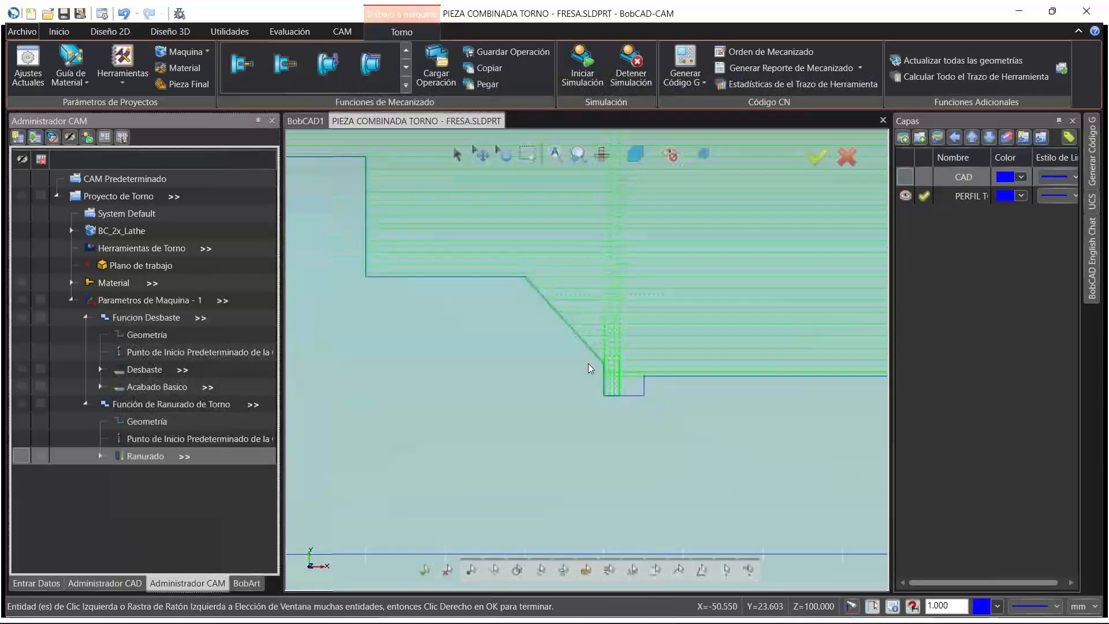
scroll(685, 394, up, 2)
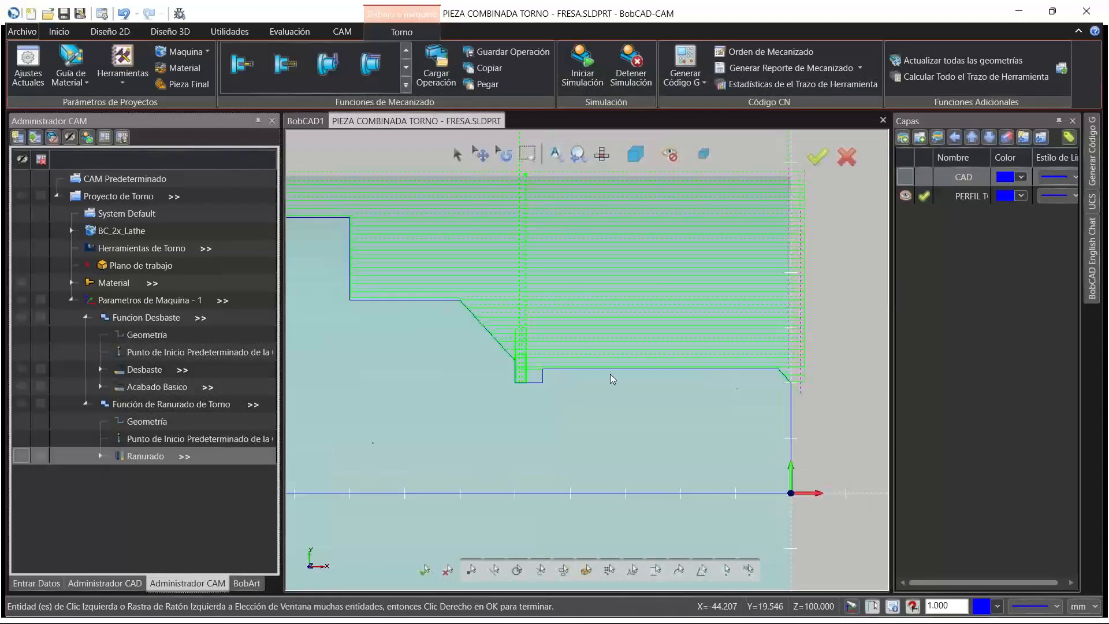
Add a lathe threading feature to the machine setup, using the straight profile line between the relief groove and the end chamfer
right_click(141, 296)
click(206, 410)
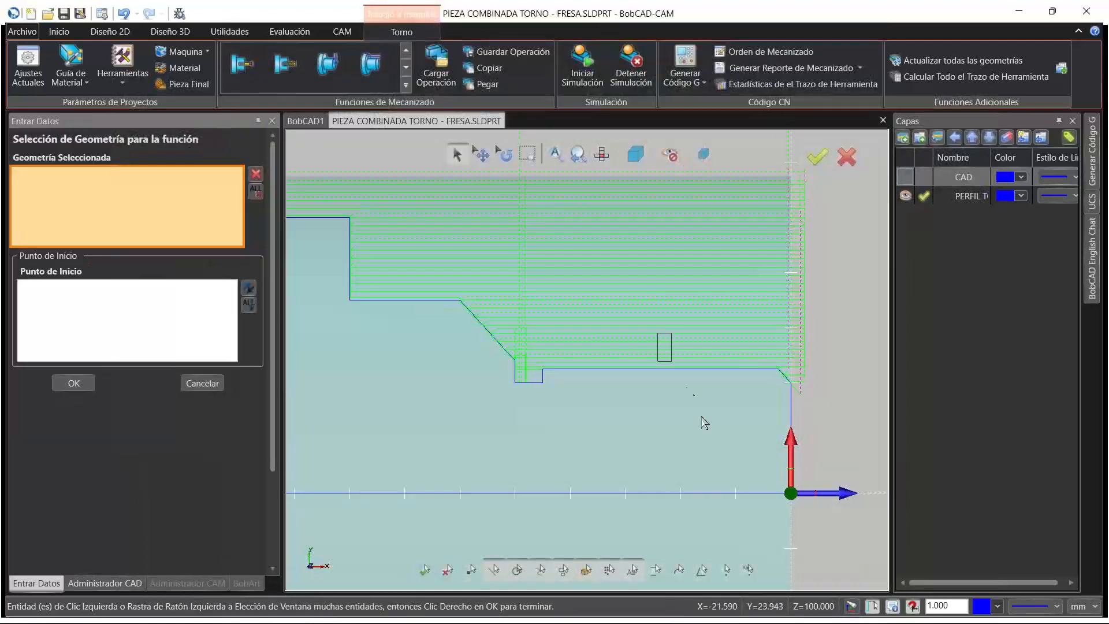
drag(701, 416, 703, 419)
right_click(582, 294)
click(628, 306)
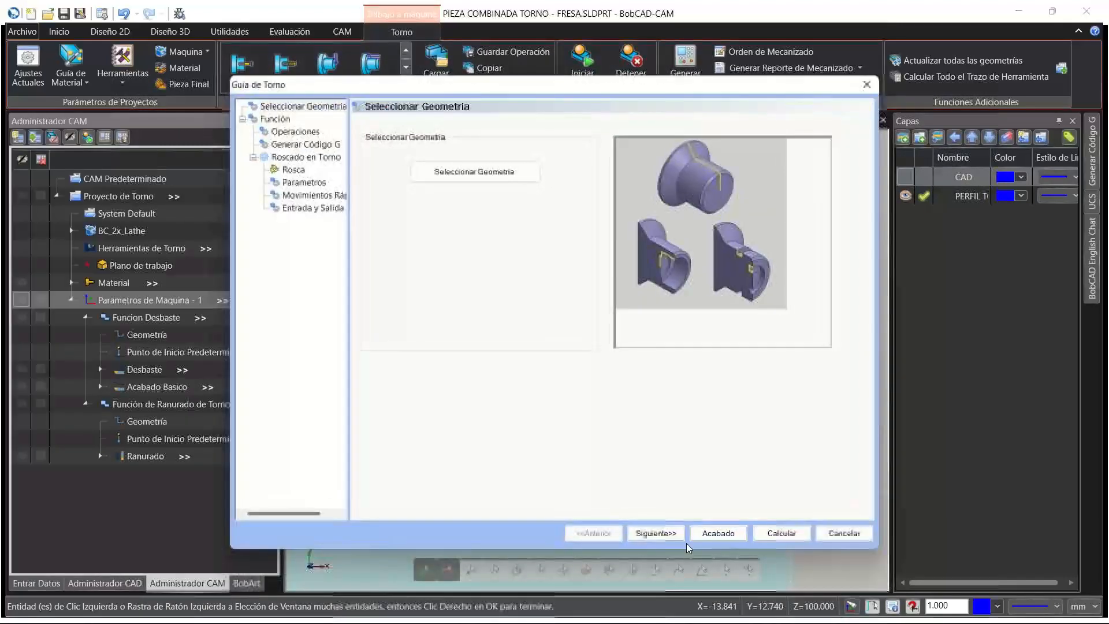
Set the threading feature's G-code output to cutting cycles (Ciclos de Corte)
click(669, 534)
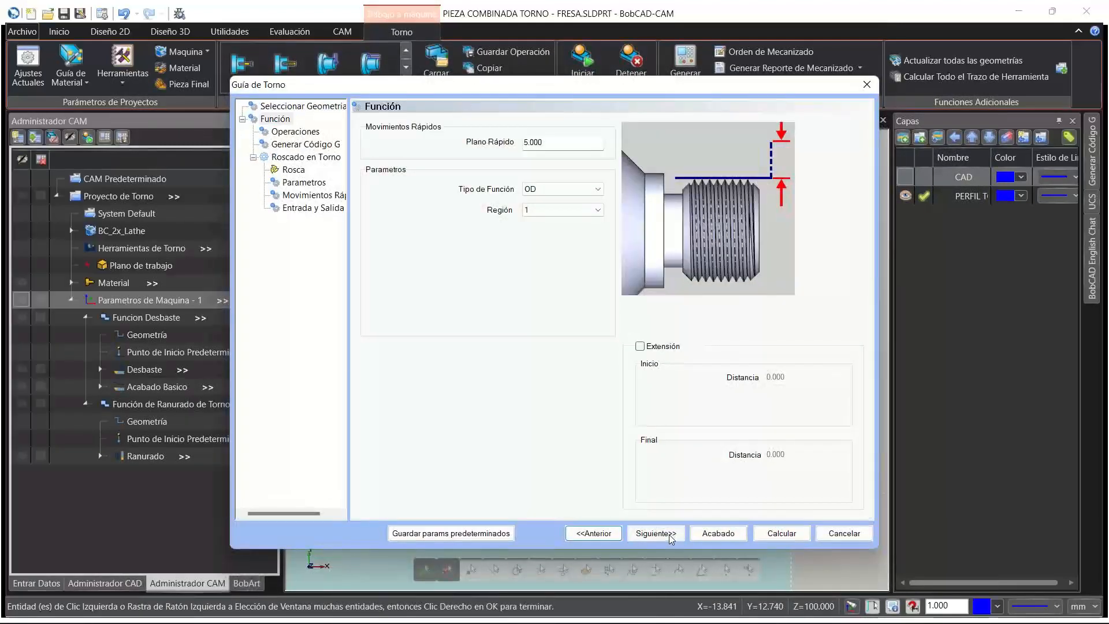
click(669, 535)
click(647, 533)
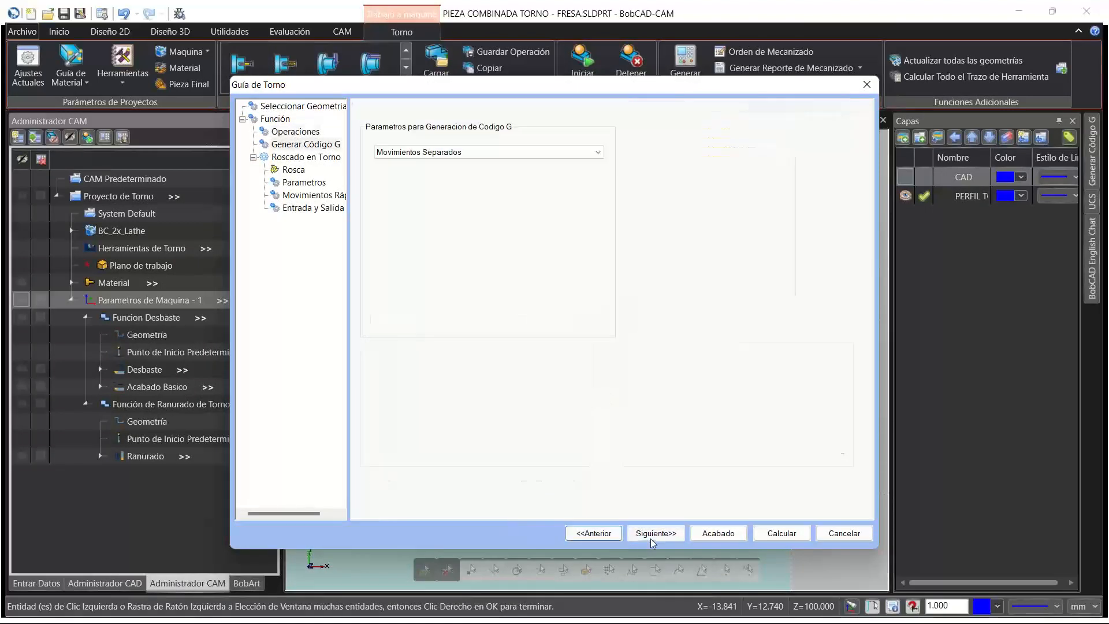
click(485, 152)
click(430, 176)
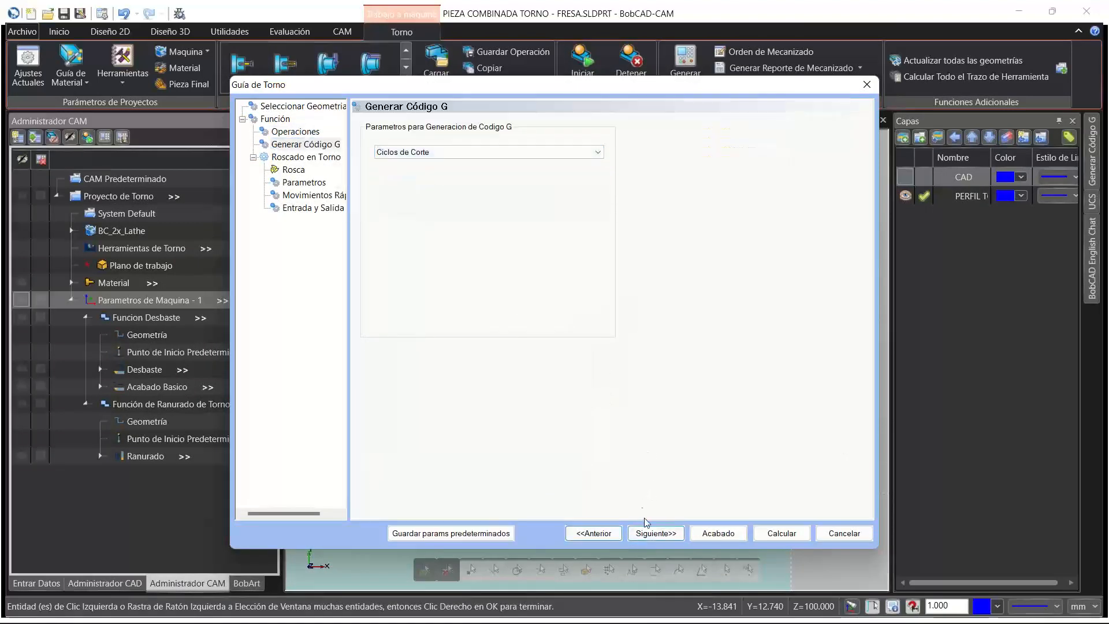
Set the threading insert's edge height (Altura del Borde) to 2.5 mm
click(655, 533)
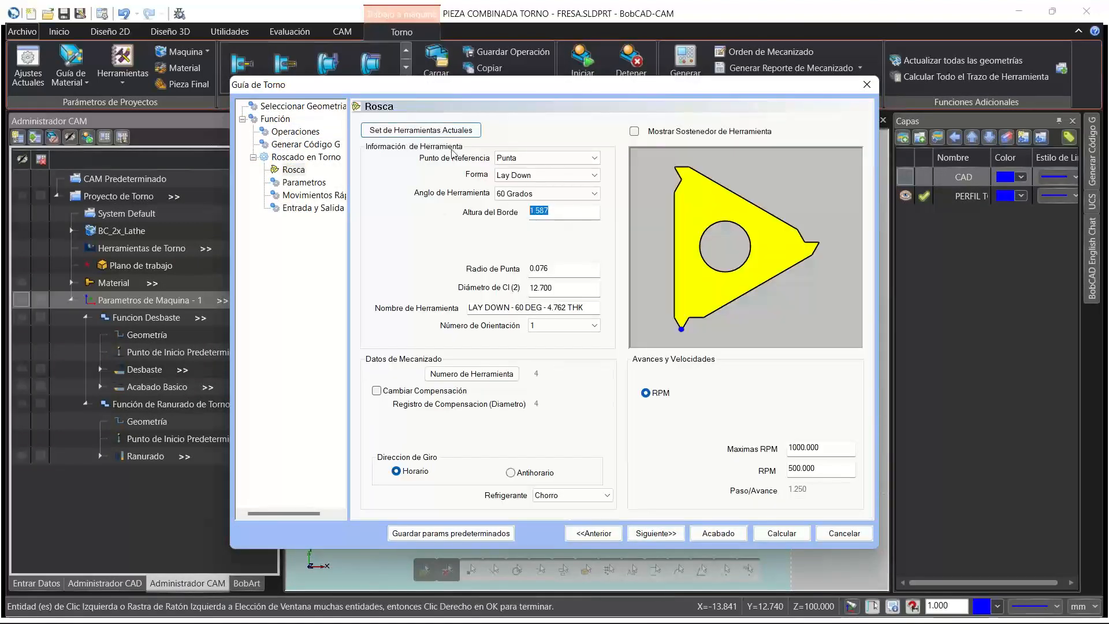
key(Tab)
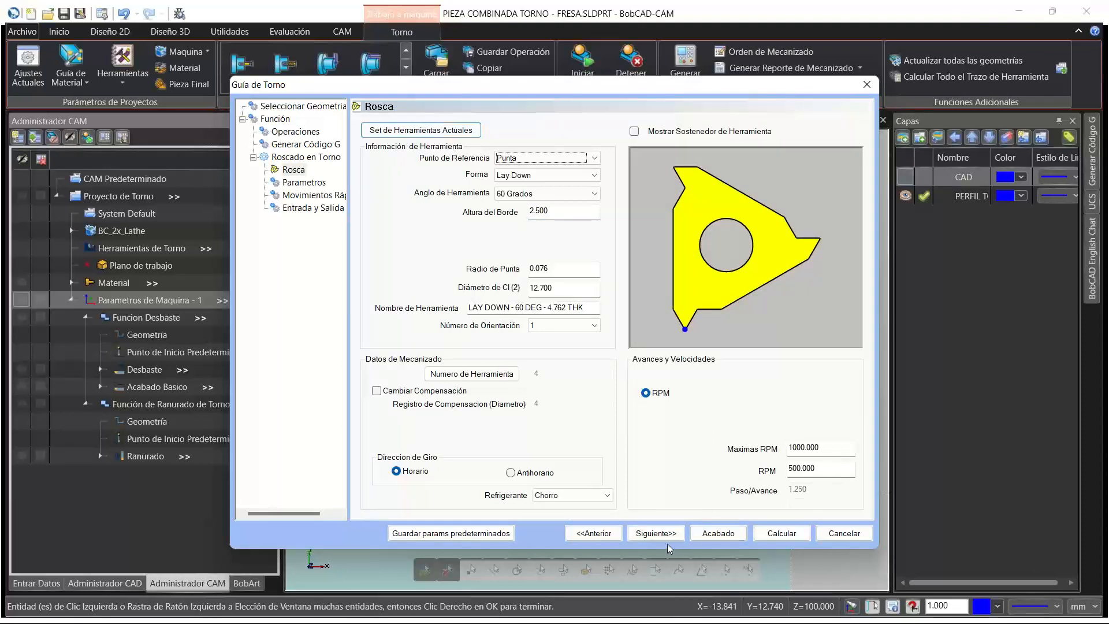
click(655, 533)
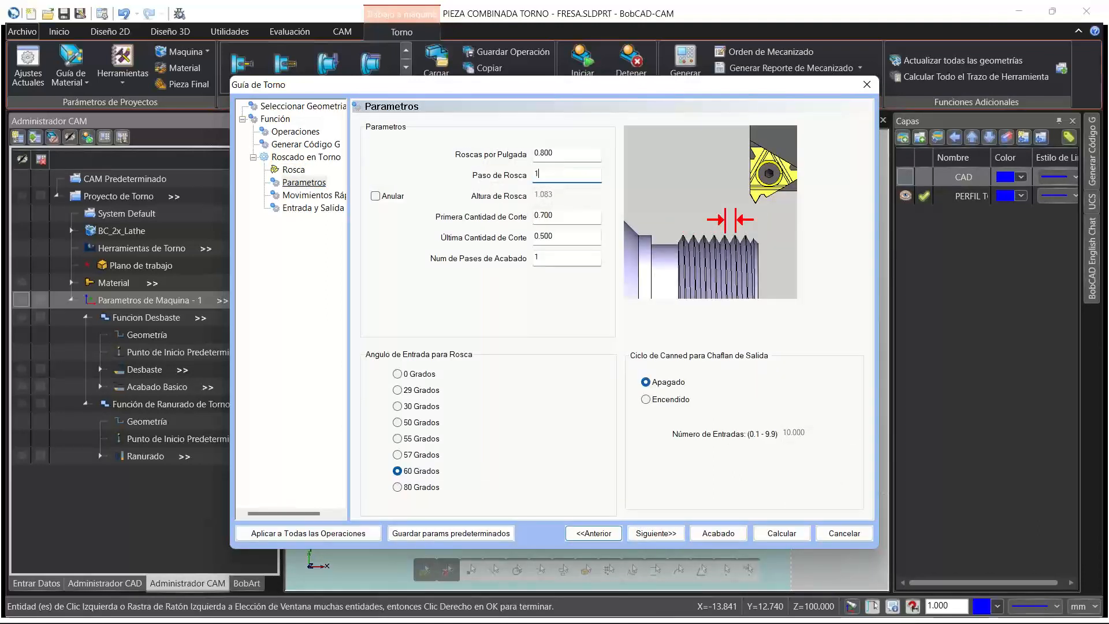
Set the thread pitch to 1.5 mm, first cut amount to 0.5 mm, last cut amount to 0.1 mm and finish passes to 2
key(Tab)
text(0.5)
key(Tab)
text(0)
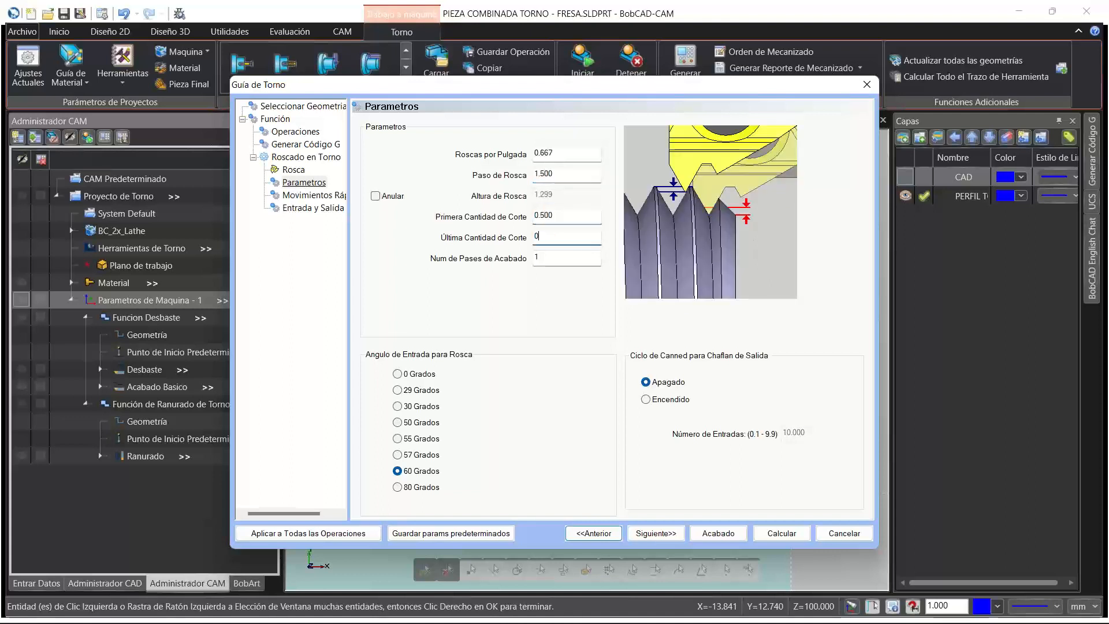
text(.1)
key(Tab)
text(2)
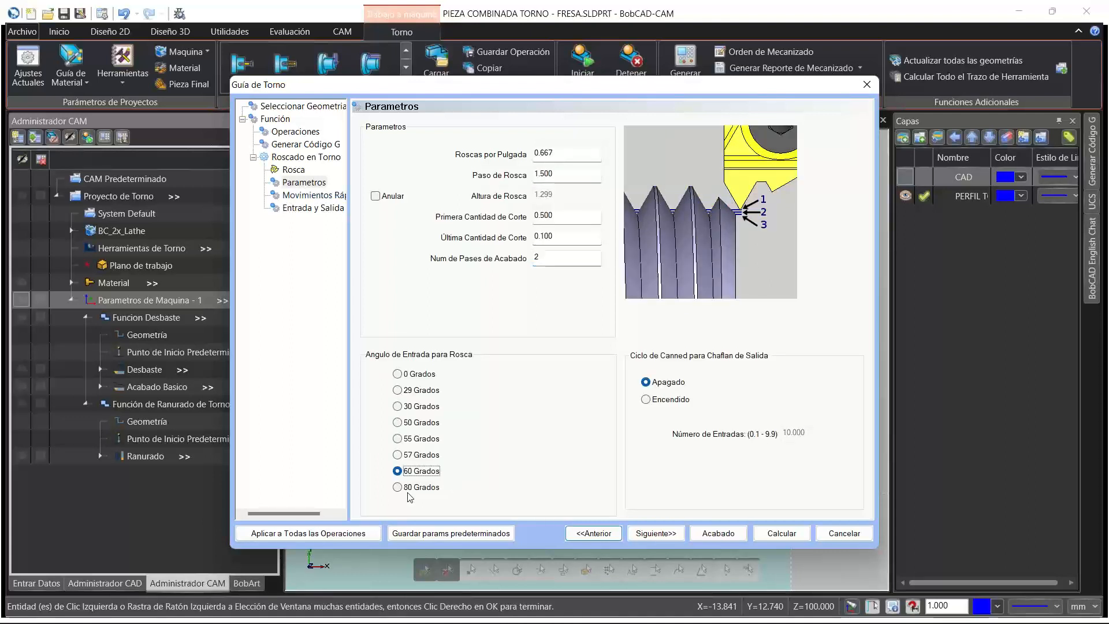
Set the thread infeed angle to 0 degrees, keep the default rapid, entry and exit moves, and calculate the threading toolpath
click(411, 376)
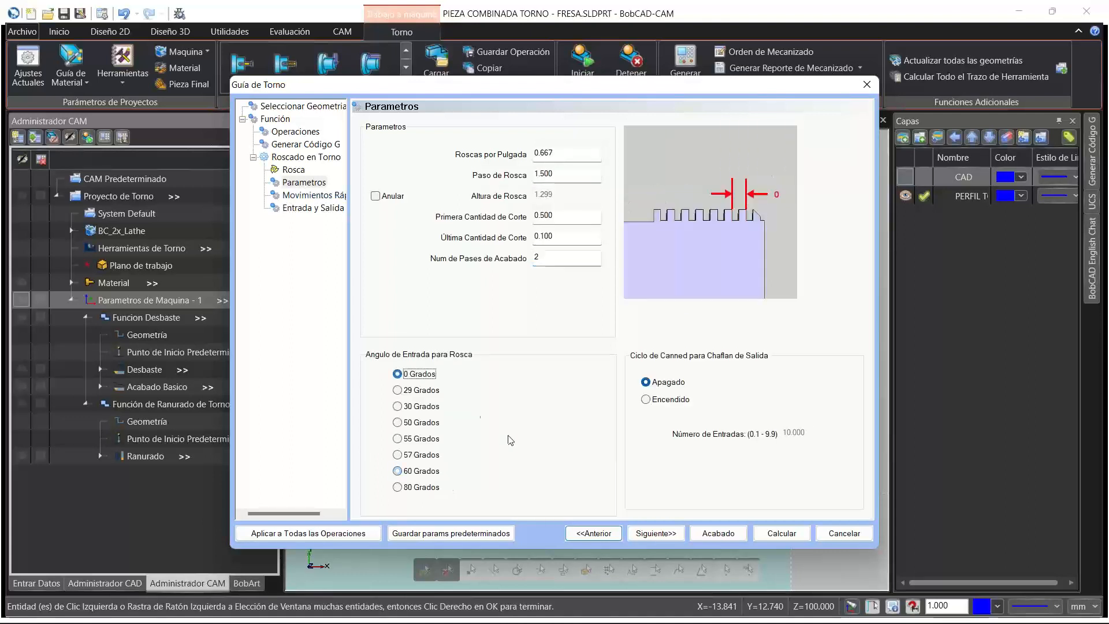
click(654, 534)
click(655, 534)
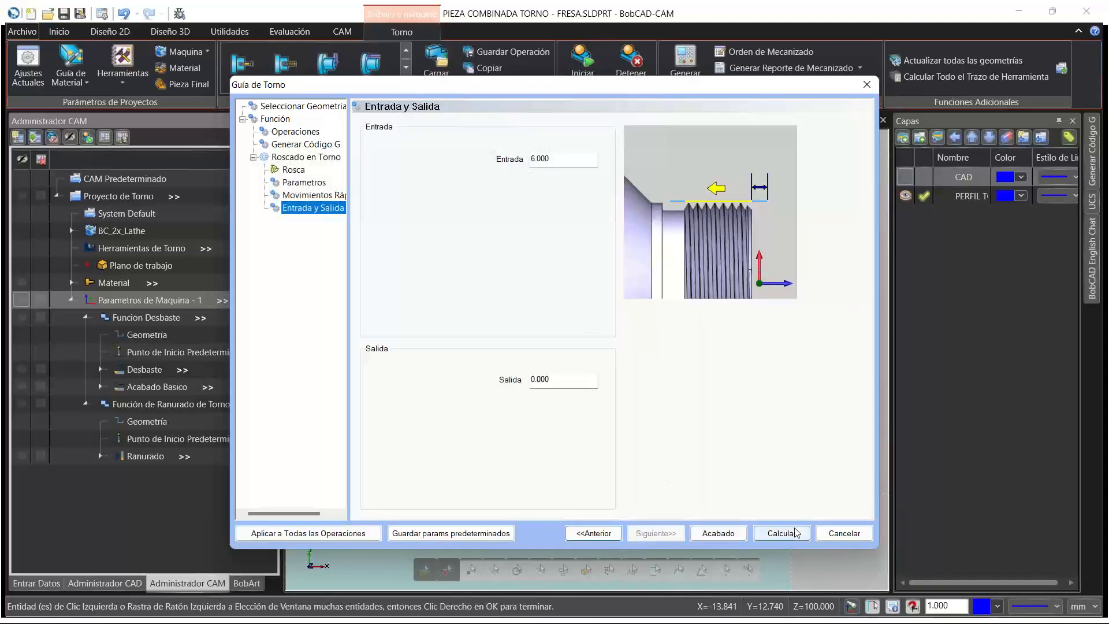
click(783, 533)
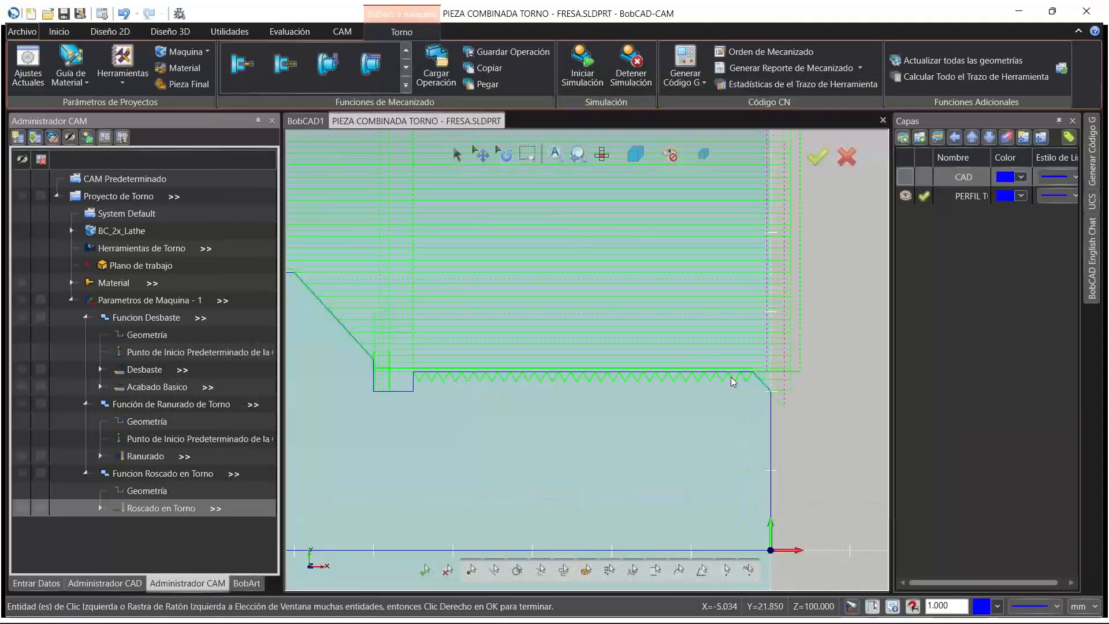
Simulate the complete turning program at reduced speed, inspect the machined groove and thread up close, and close the simulation
scroll(730, 376, down, 5)
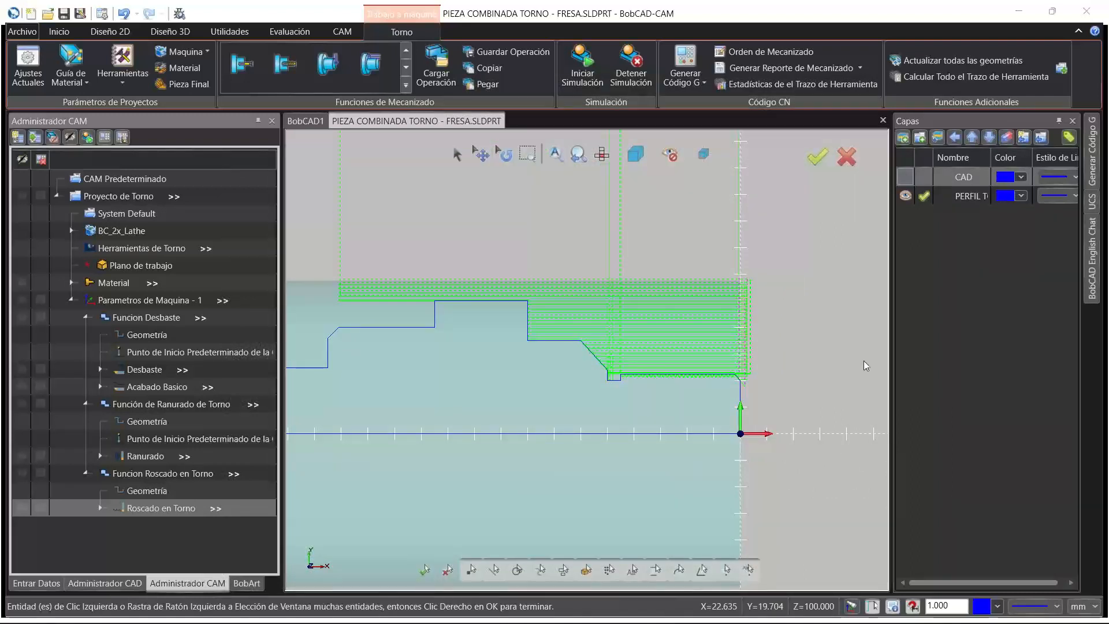
scroll(786, 343, down, 3)
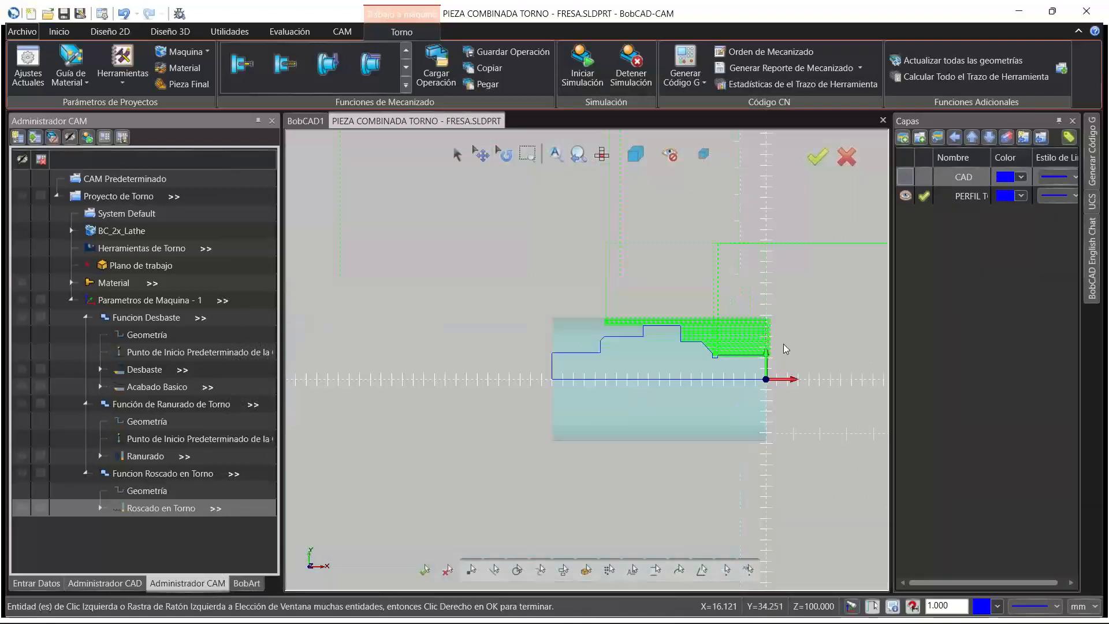
scroll(771, 346, up, 1)
click(581, 67)
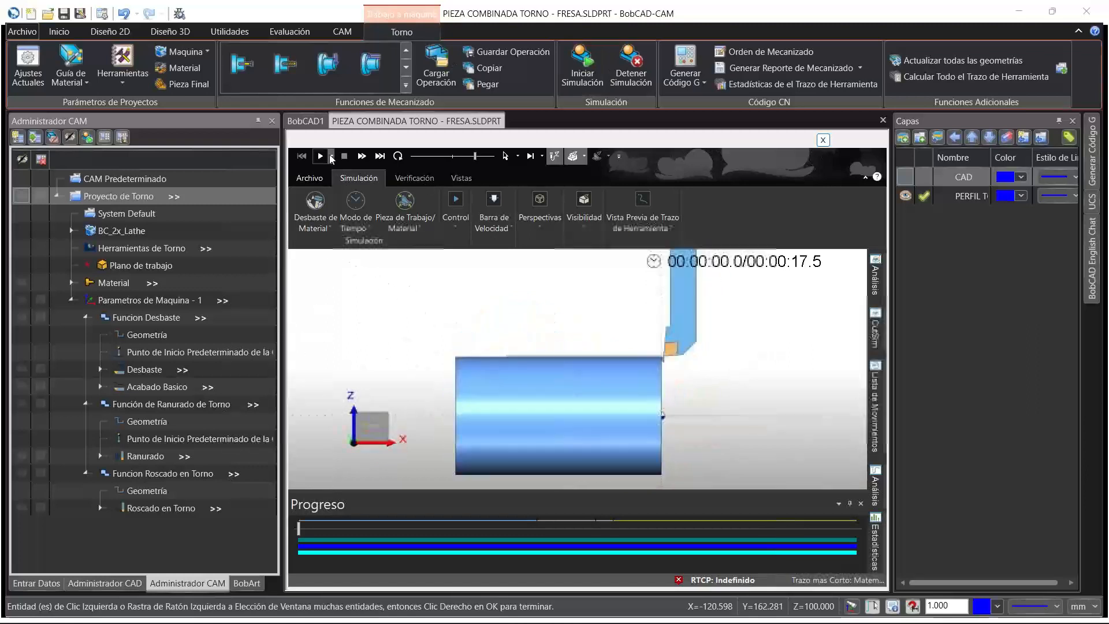
click(320, 157)
drag(475, 156, 453, 156)
scroll(629, 418, up, 3)
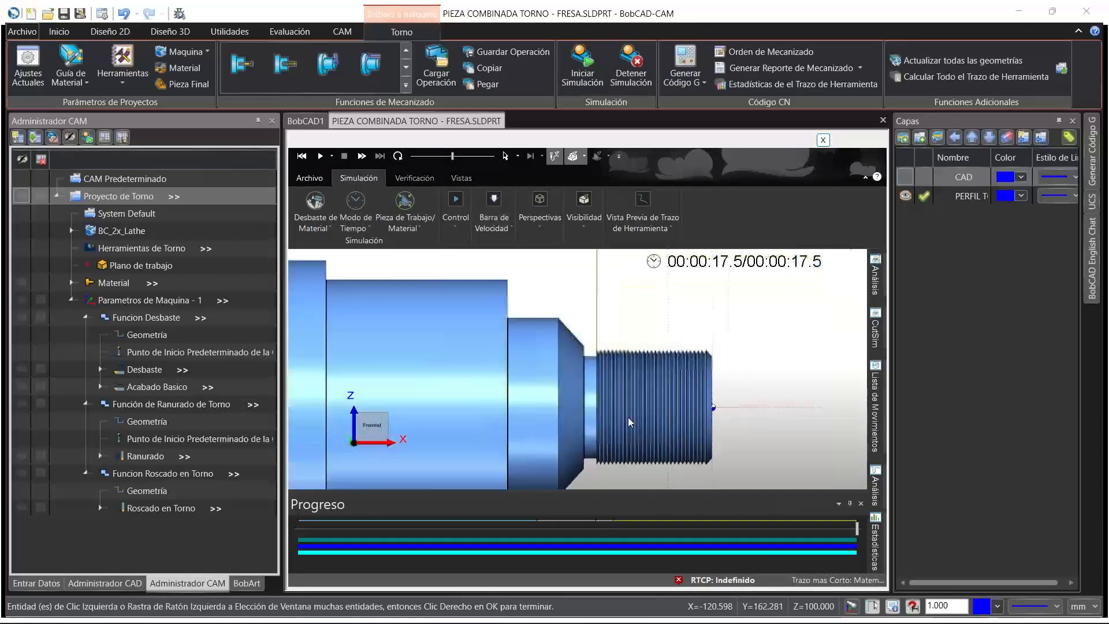
scroll(628, 410, down, 2)
drag(613, 381, 605, 338)
click(823, 140)
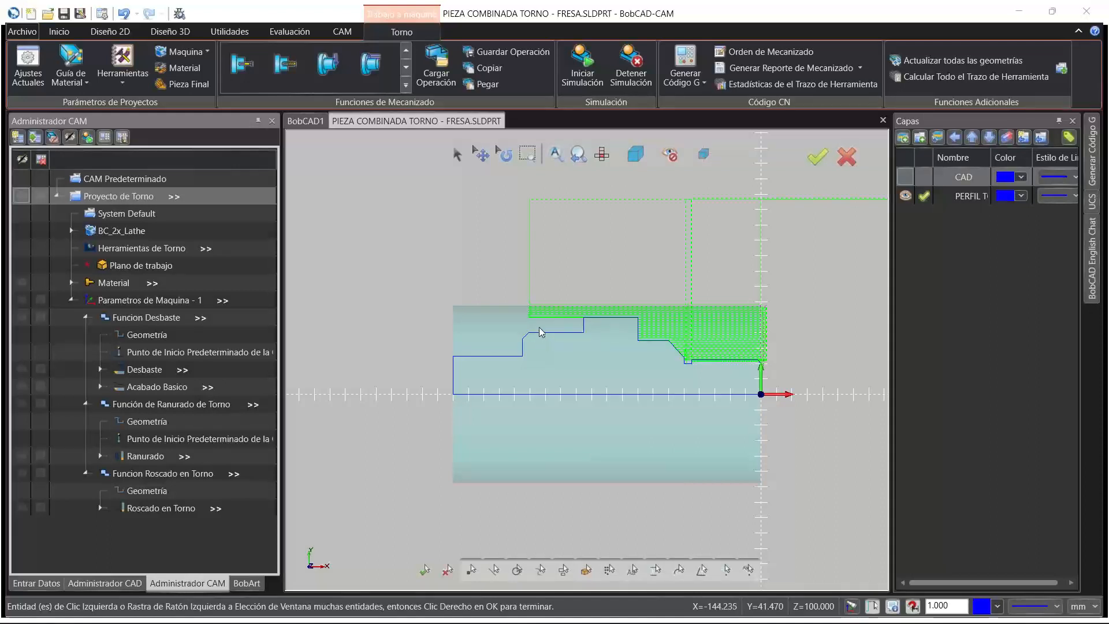
Draw a 7.441 mm vertical line from the rear end of the roughing passes at X -150.982, Y 50 up to the stock's outer edge
scroll(539, 317, up, 3)
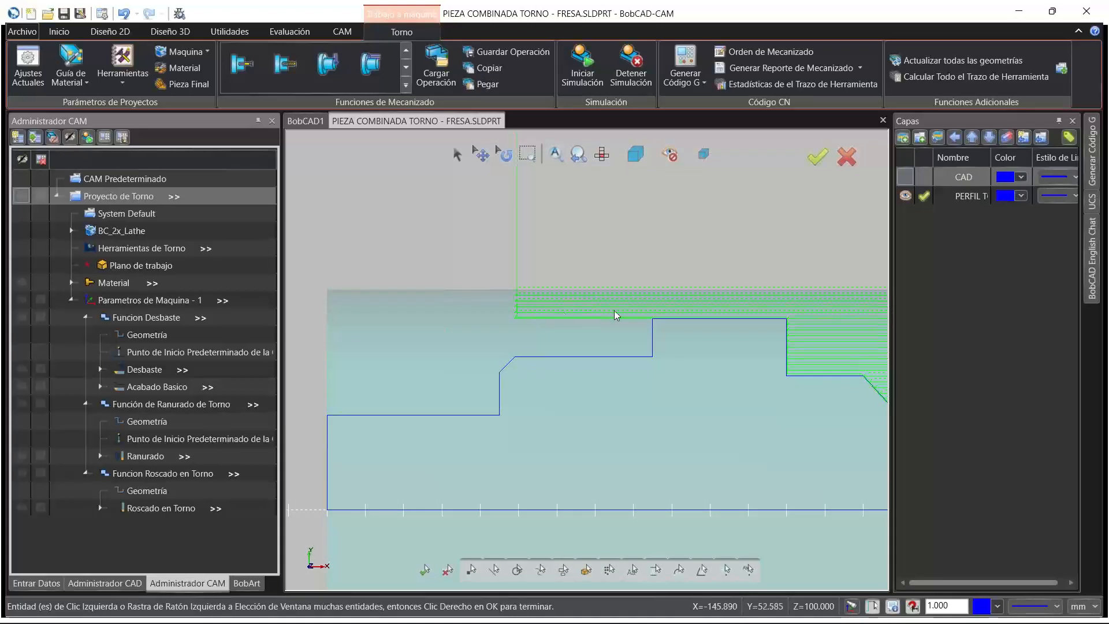
scroll(655, 321, up, 2)
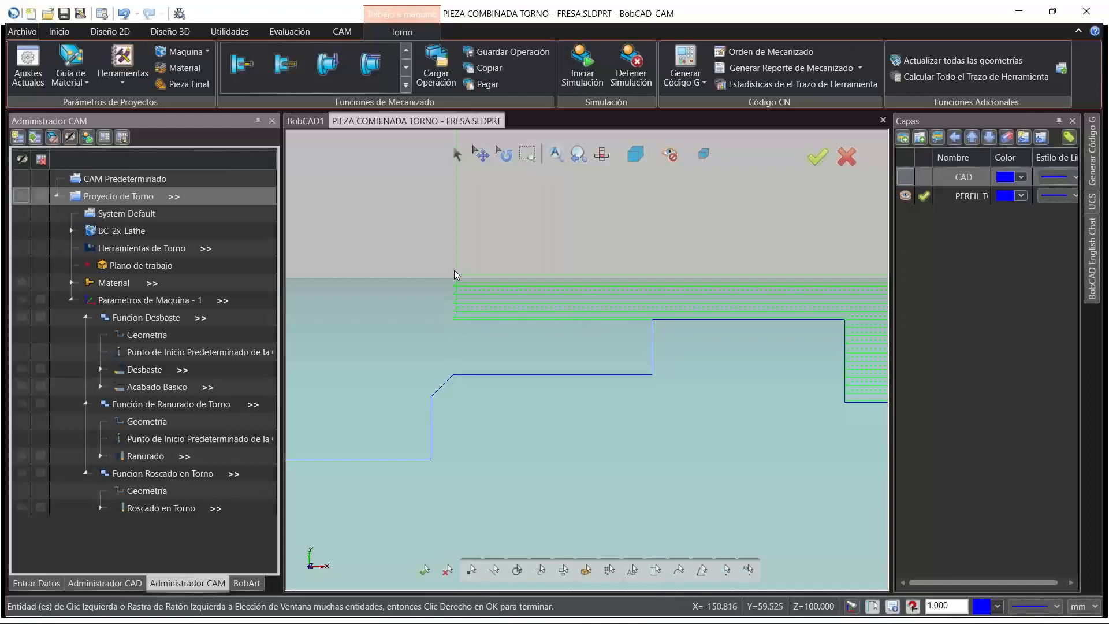
click(110, 31)
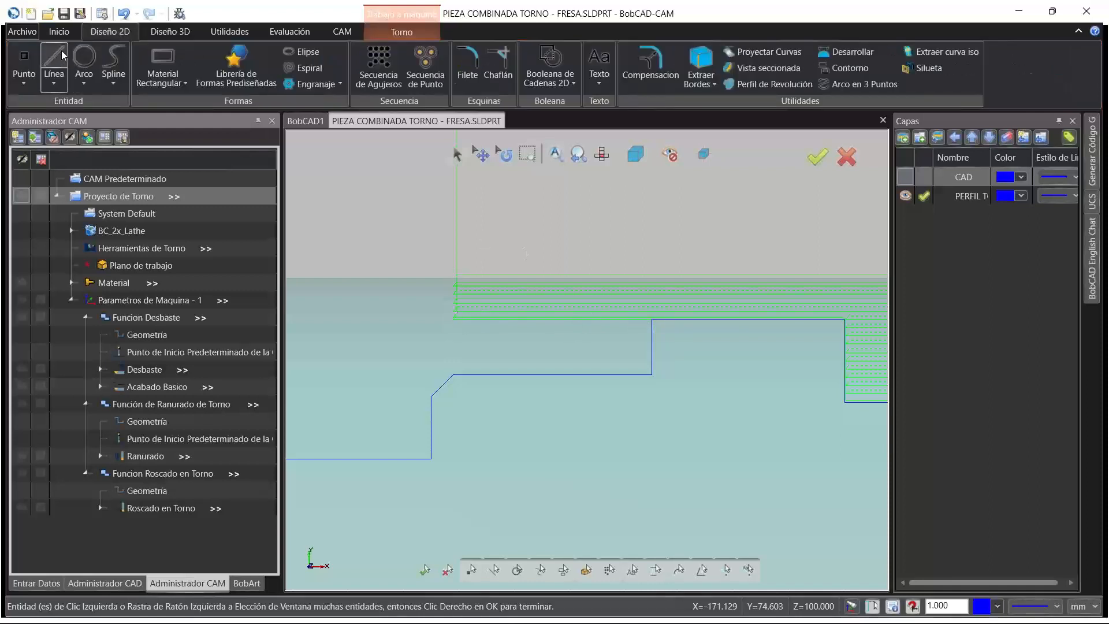
click(54, 64)
scroll(452, 317, up, 1)
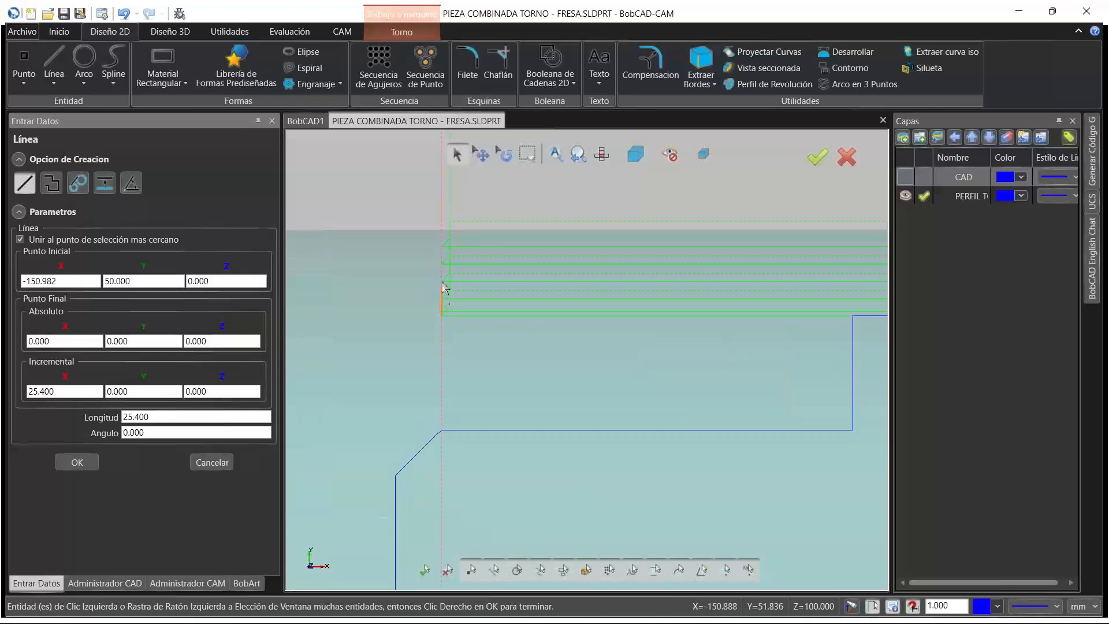
click(445, 237)
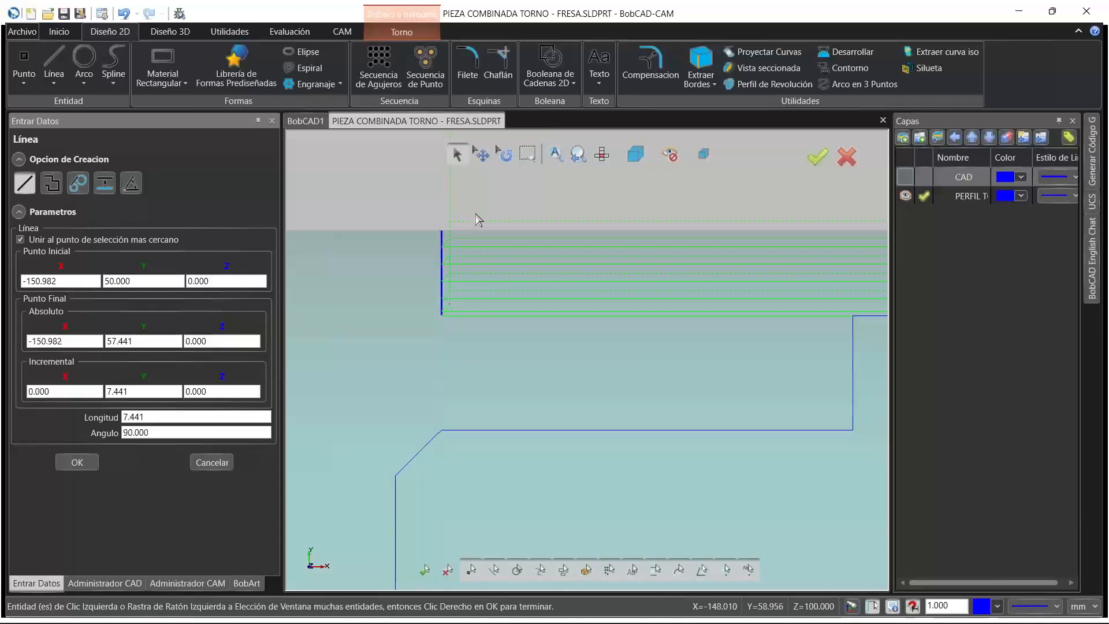
right_click(474, 211)
click(495, 224)
Draw a 32.709 mm vertical line from the profile's rear corner to the stock edge, and a 49.018 mm horizontal line joining both vertical lines' upper ends
scroll(495, 225, down, 5)
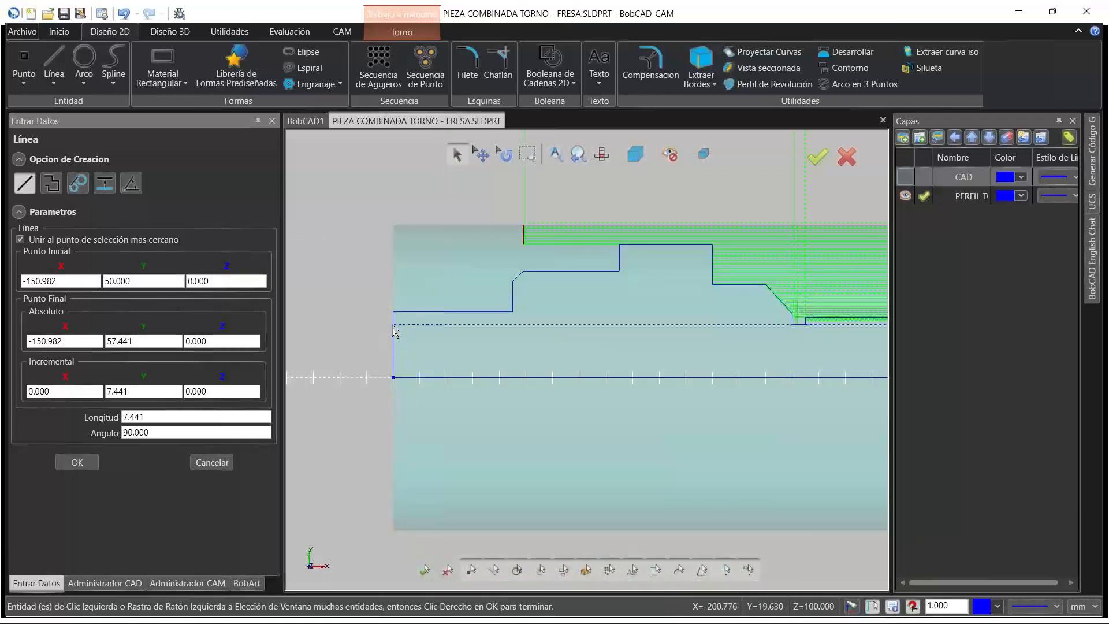
click(393, 312)
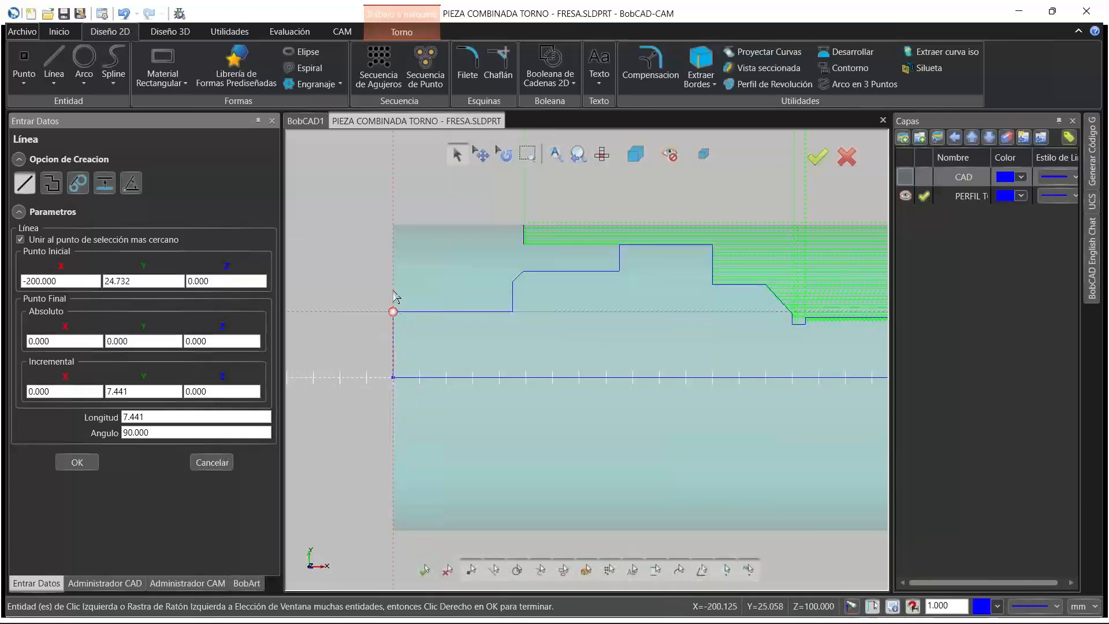
click(392, 225)
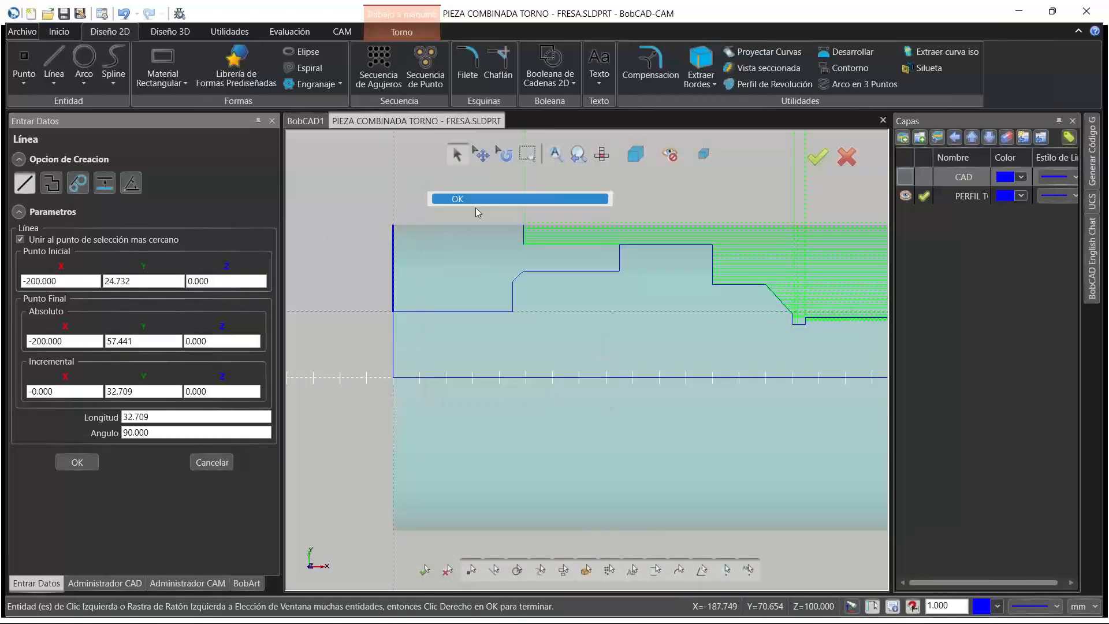
click(524, 232)
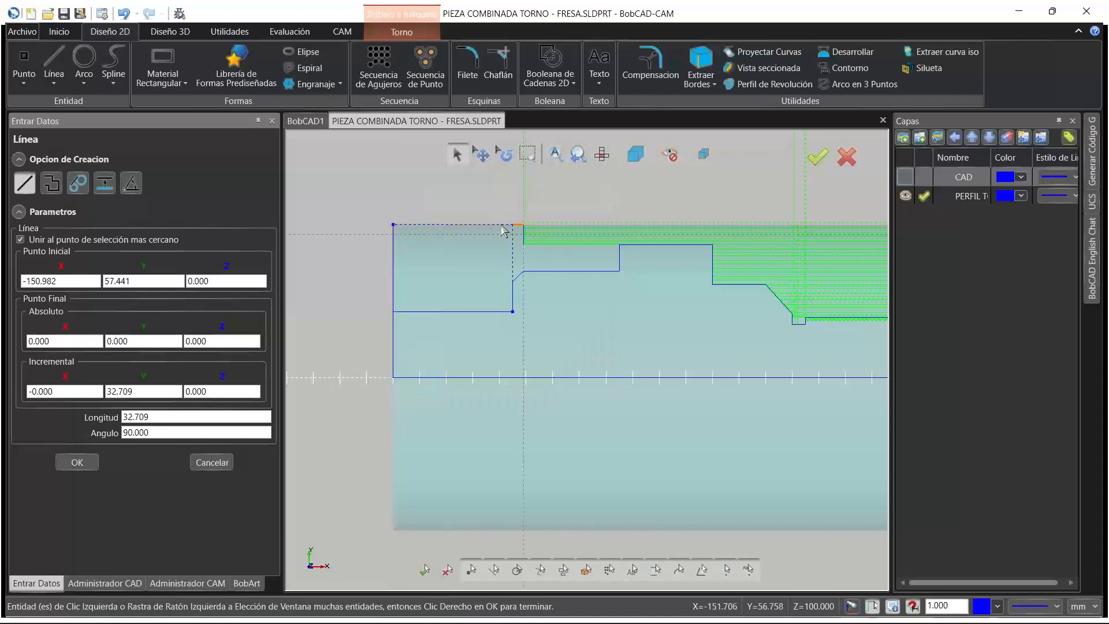
click(394, 229)
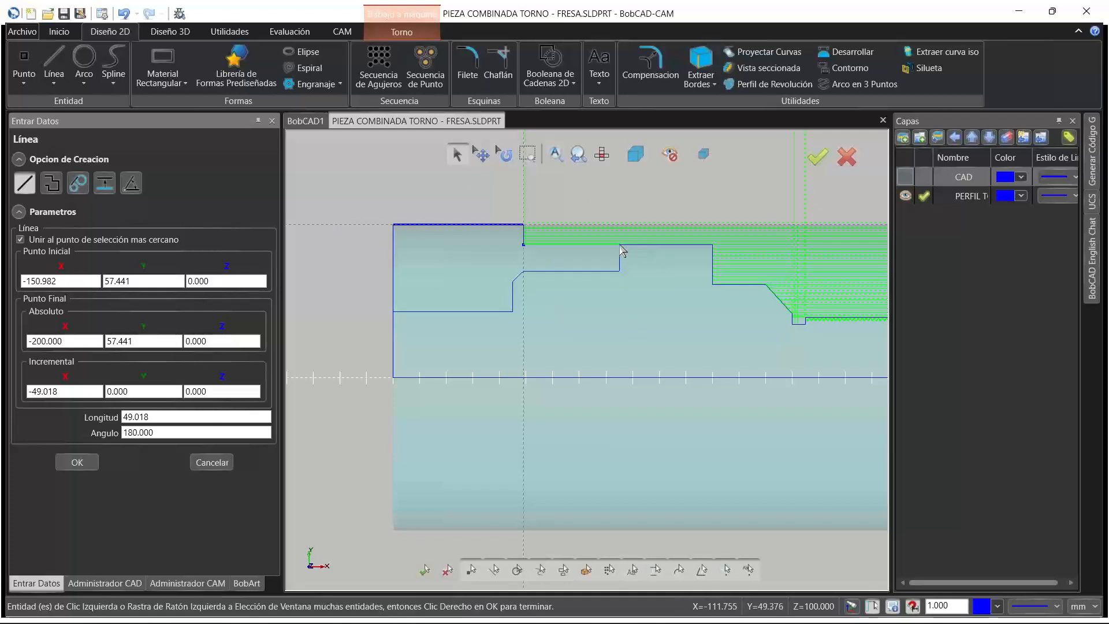
right_click(538, 224)
click(545, 232)
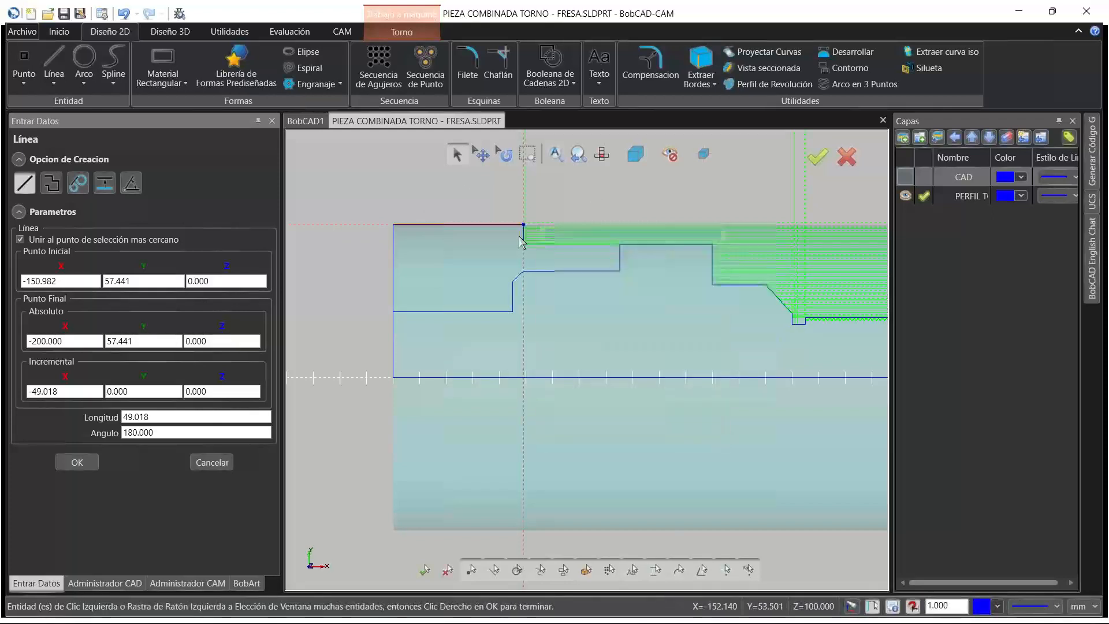
Draw a 35.982 mm horizontal line from the shoulder corner at X -115, Y 50 to the short vertical line's lower end, and finish the Line command
click(620, 245)
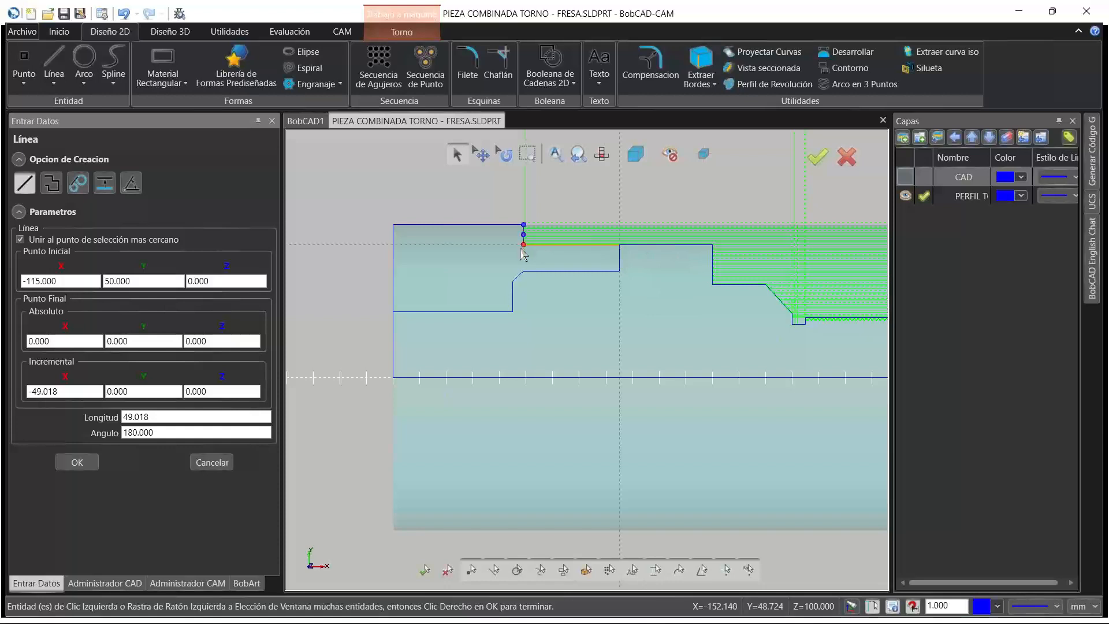
click(524, 246)
right_click(501, 211)
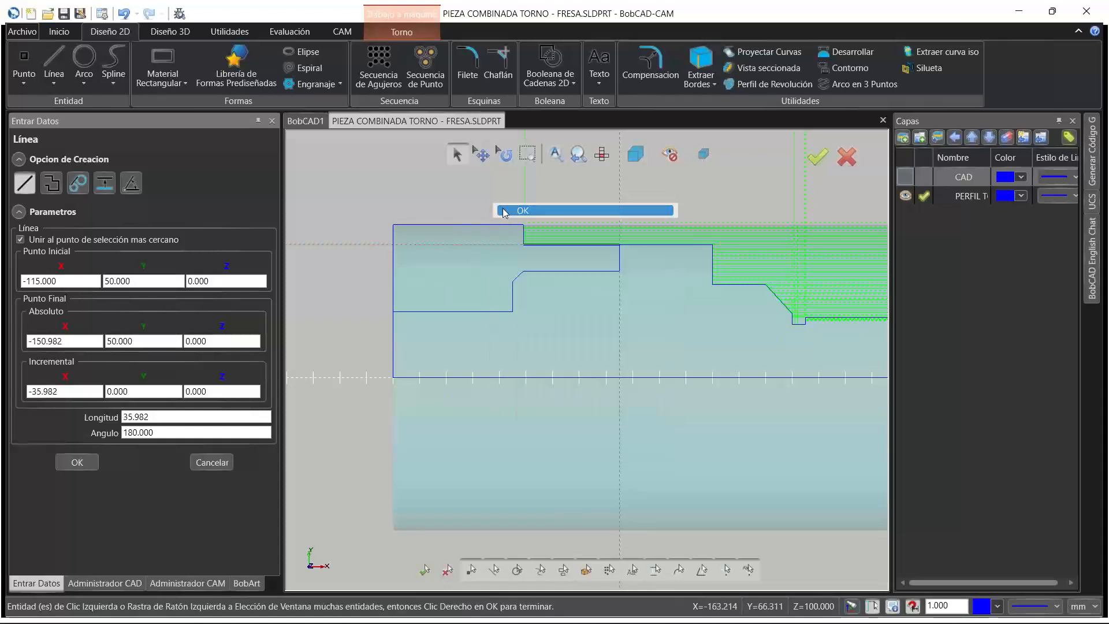
click(504, 211)
scroll(651, 247, down, 3)
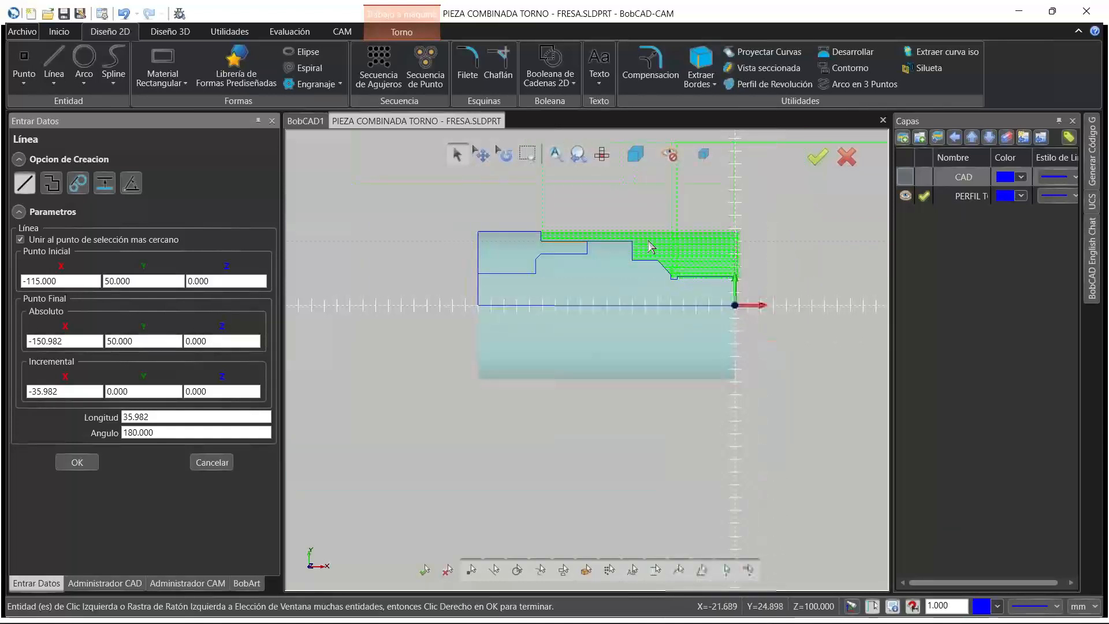
scroll(549, 236, up, 3)
right_click(466, 192)
click(480, 214)
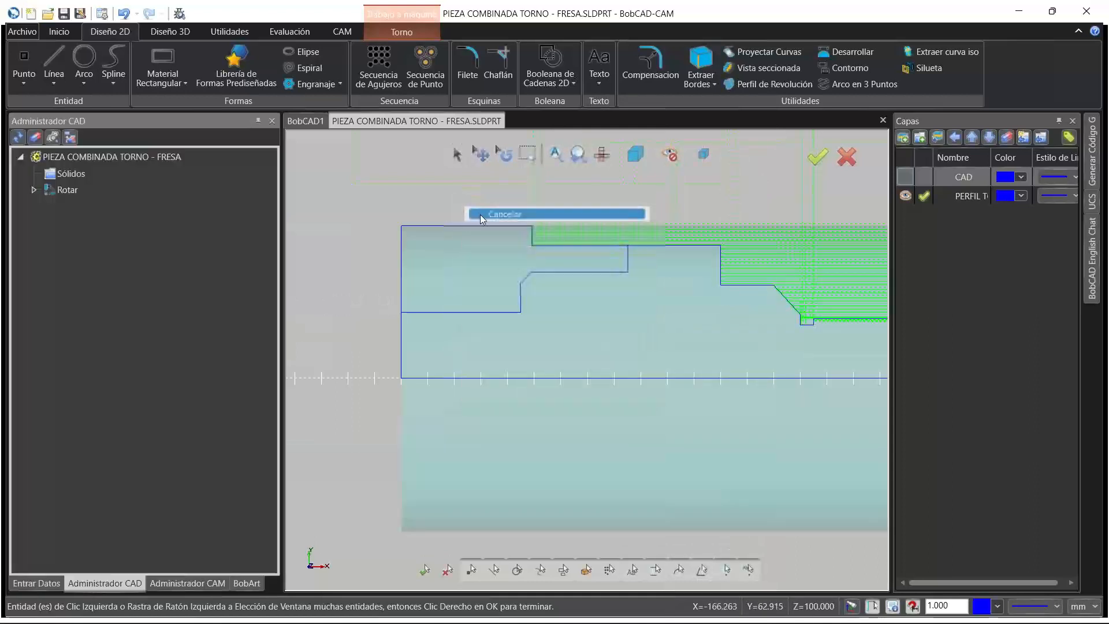
Add a new layer named "P T L2"
scroll(480, 217, down, 3)
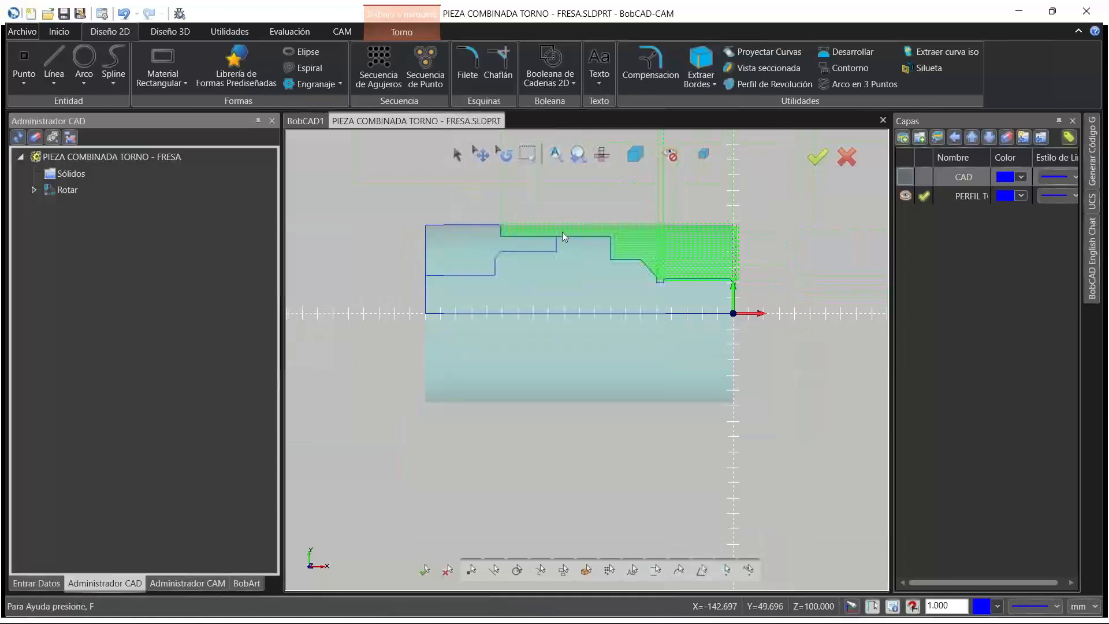
click(904, 138)
key(Caps_Lock)
text(per)
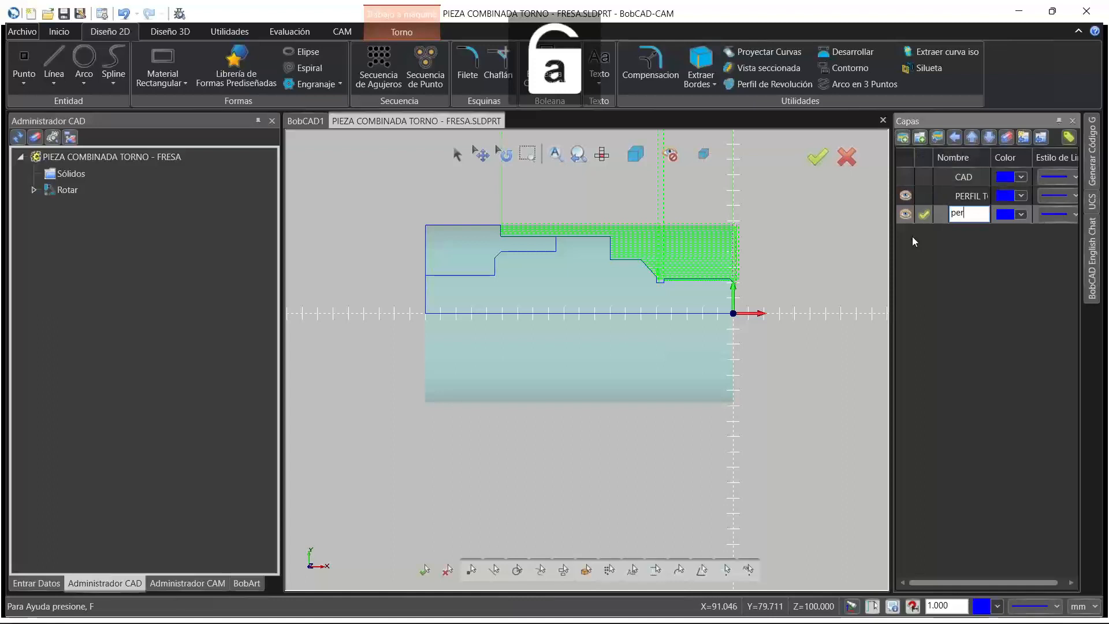
key(BackSpace)
key(BackSpace)
key(BackSpace)
key(Caps_Lock)
text(P)
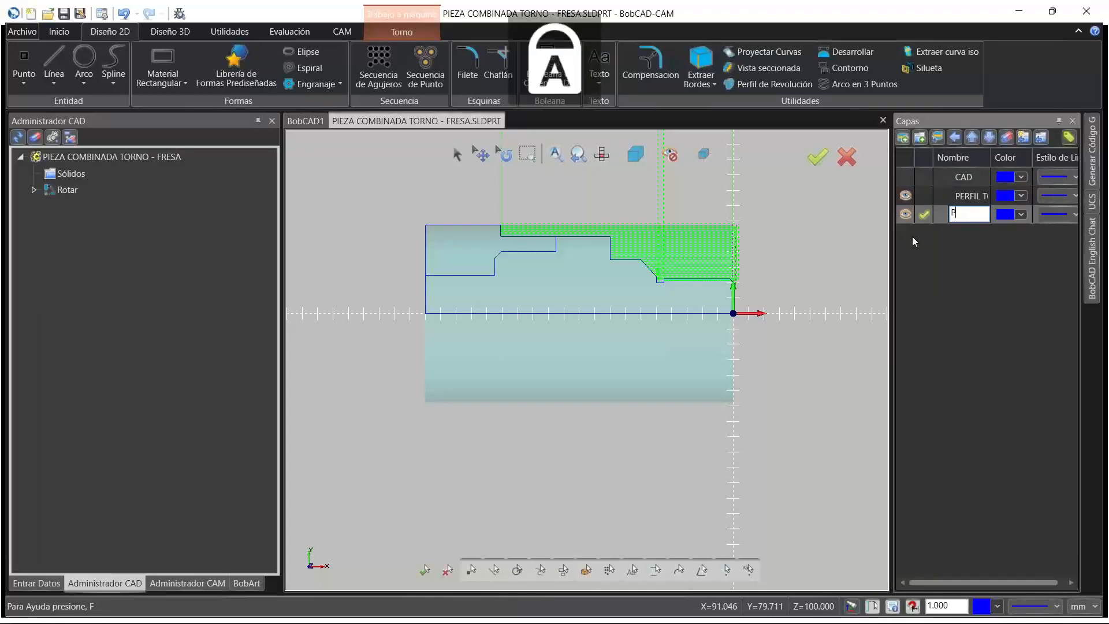
text( T L2)
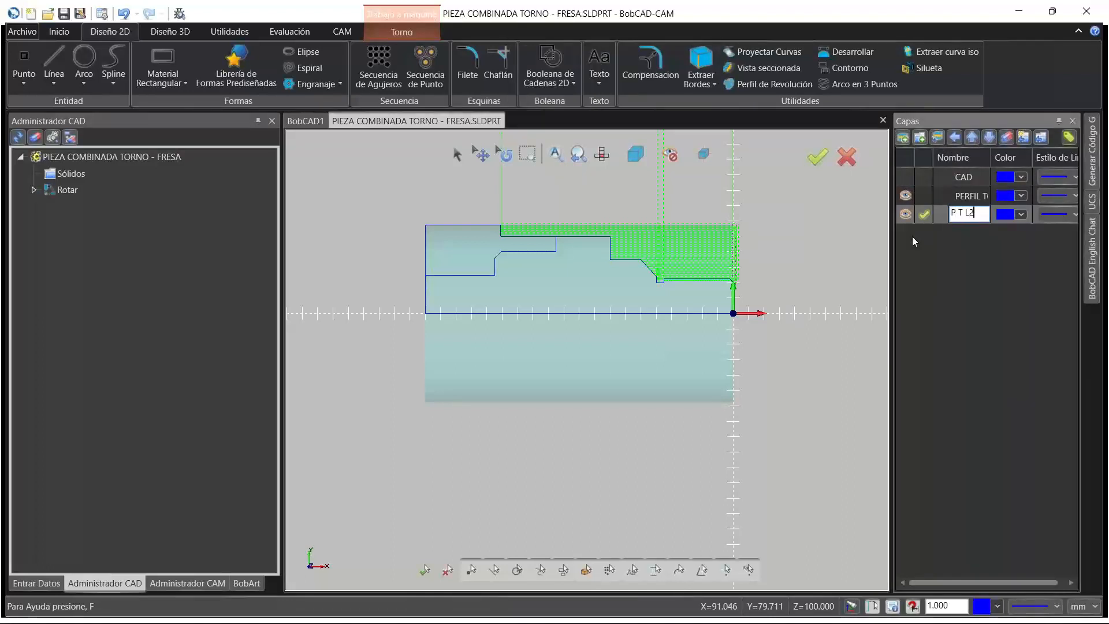
key(Return)
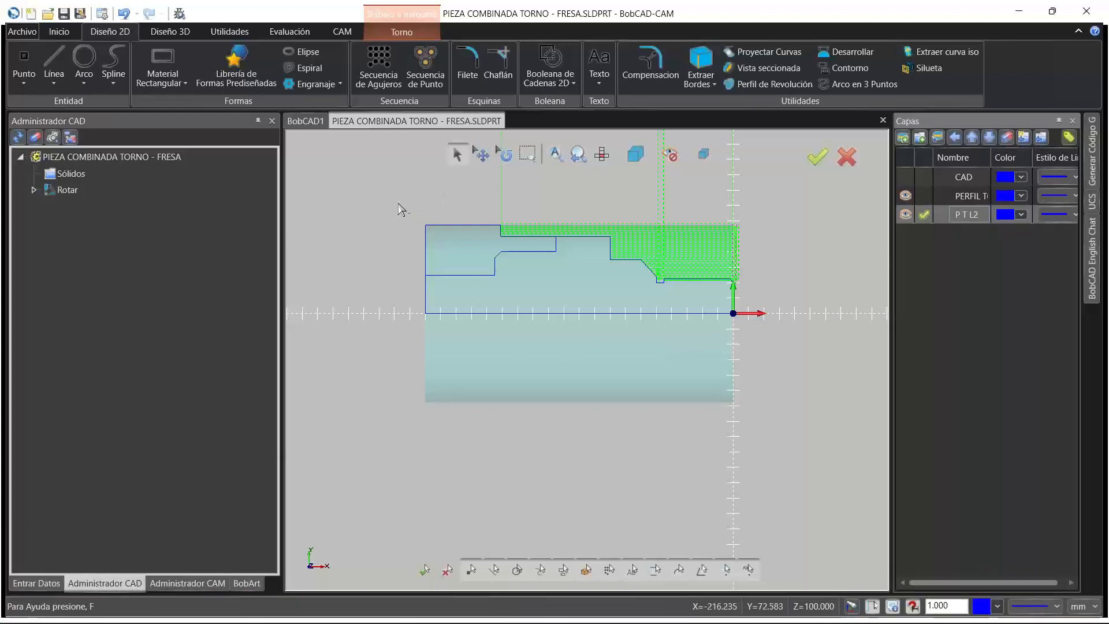
Copy the whole profile geometry into layer P T L2 with the PERFIL layer hidden
drag(398, 203, 754, 324)
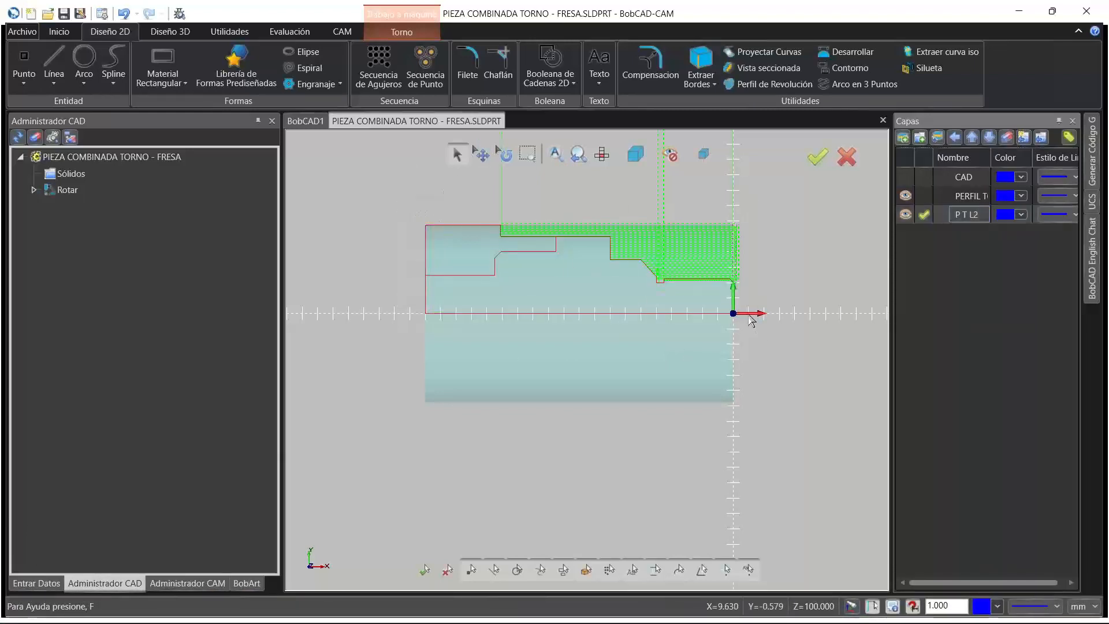
click(907, 195)
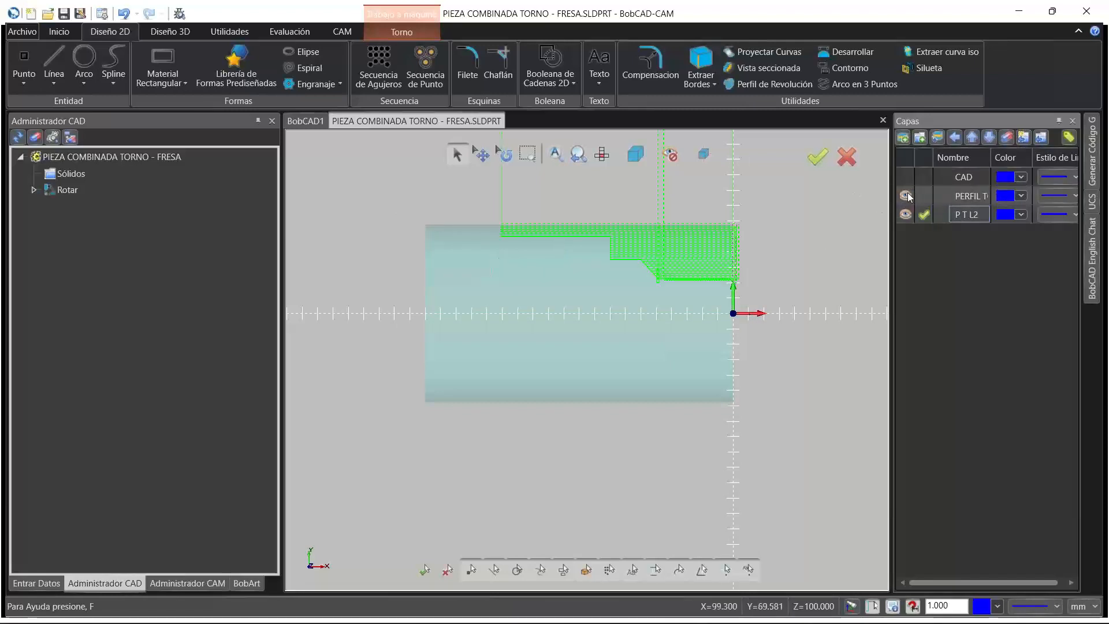
key(ctrl+v)
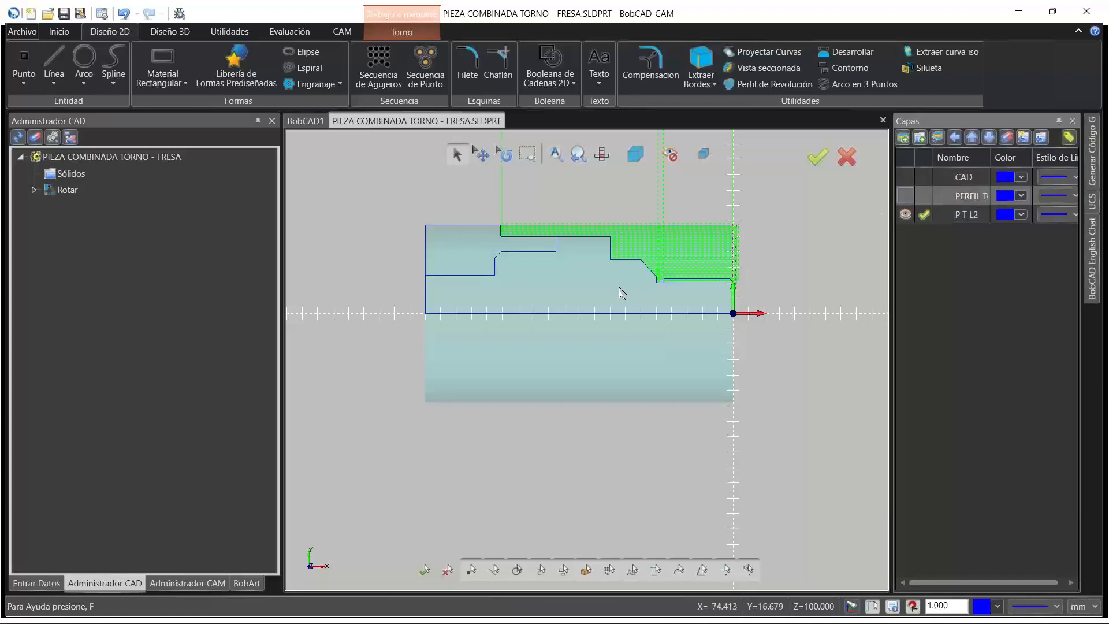
Delete the added rear stock lines from the PERFIL layer, and return to P T L2 as the active layer with PERFIL hidden
click(905, 196)
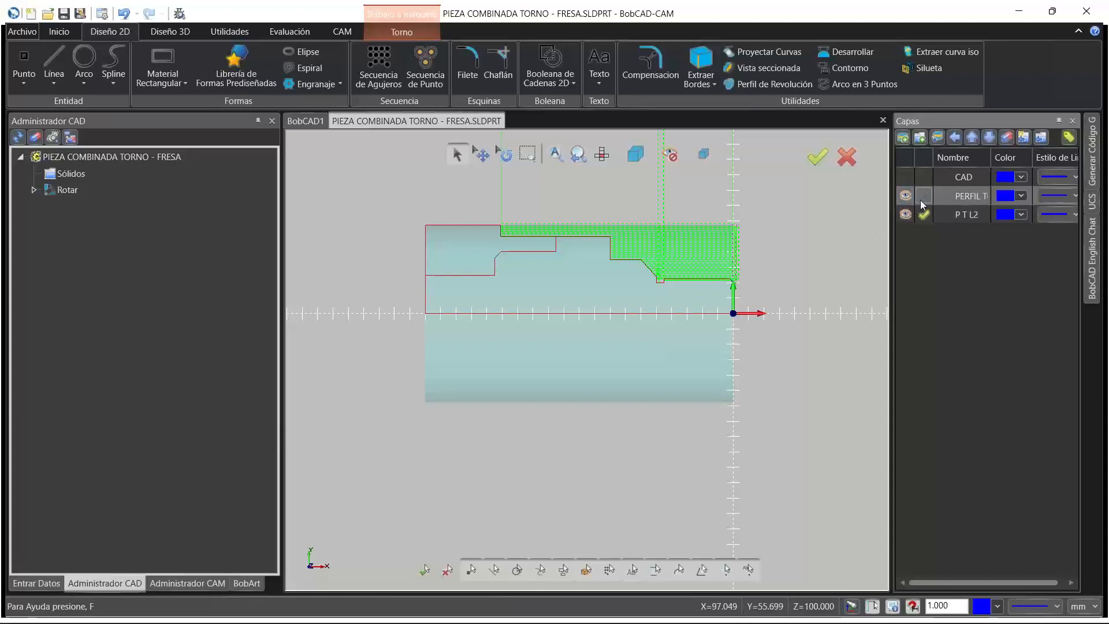
click(924, 197)
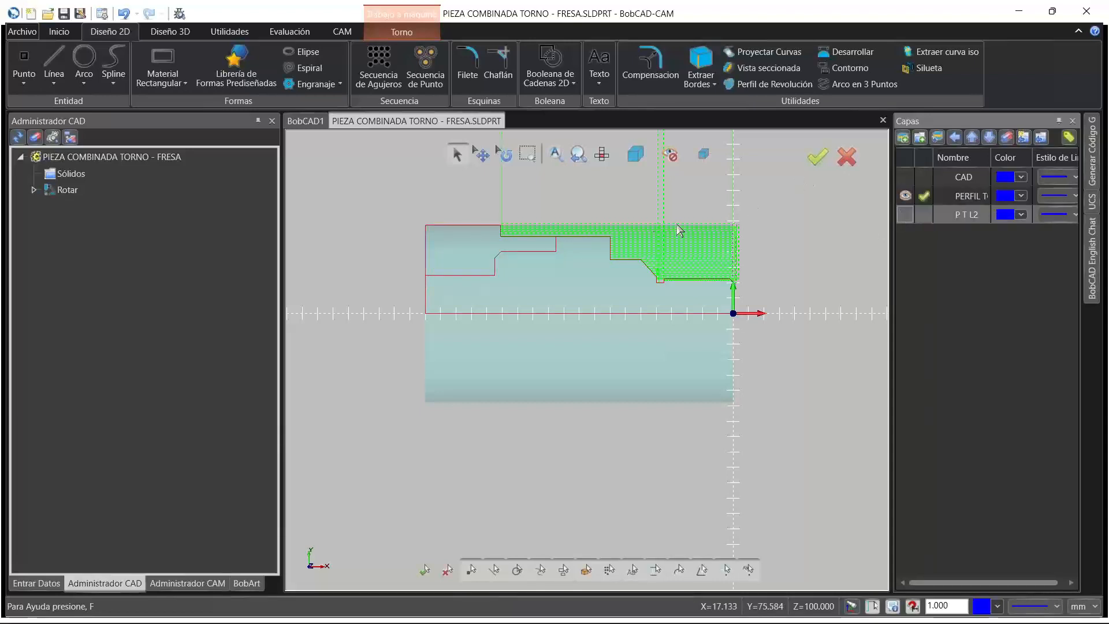
click(456, 154)
drag(402, 204, 528, 248)
key(Delete)
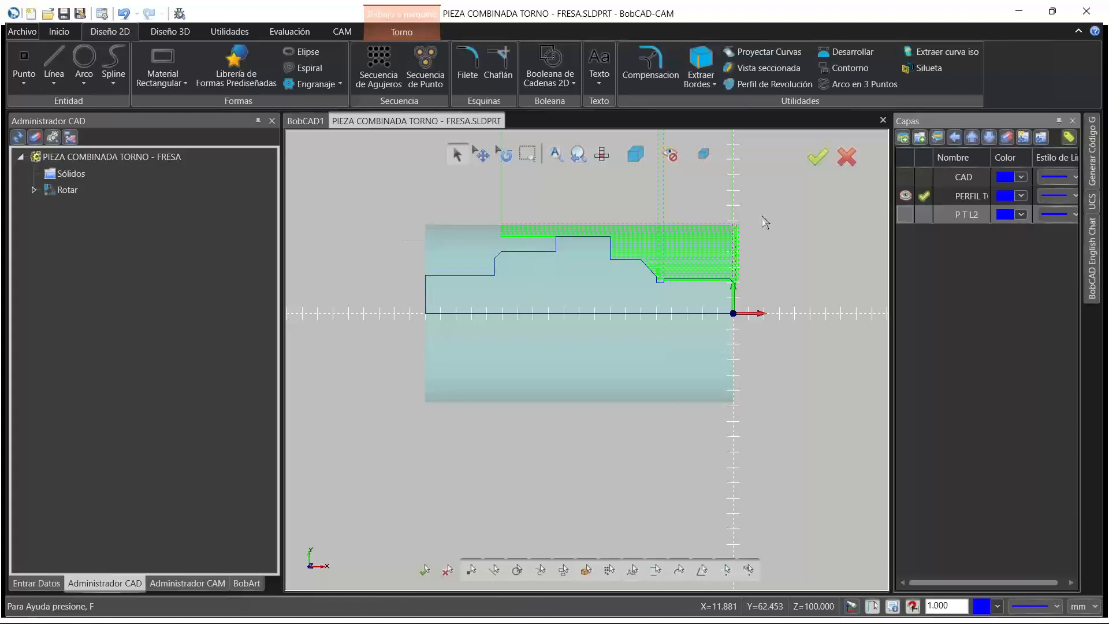
click(925, 216)
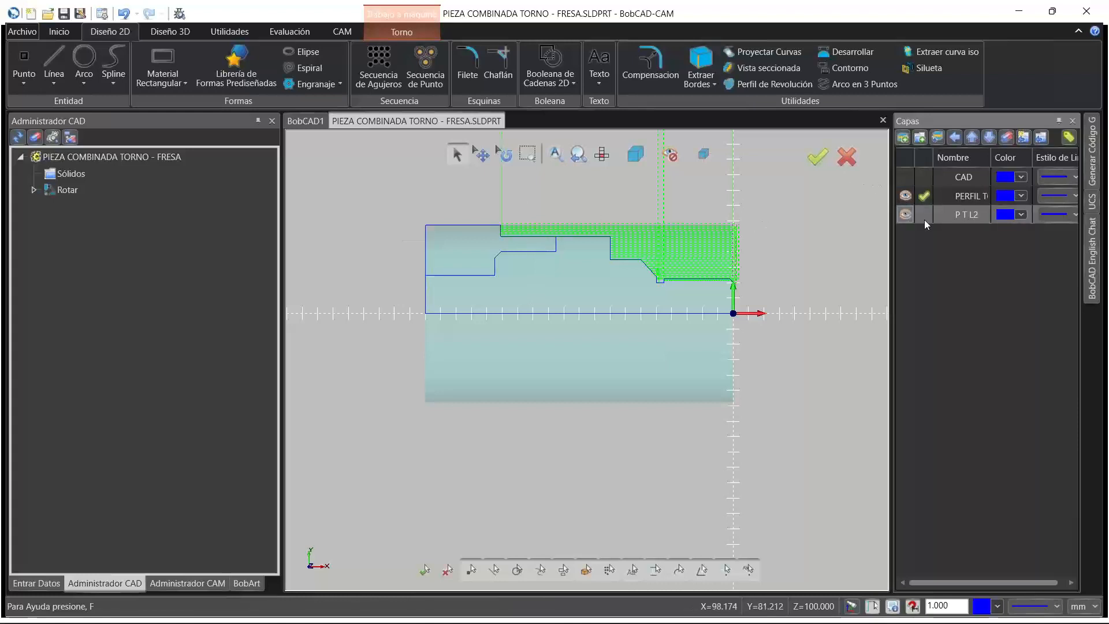
click(906, 197)
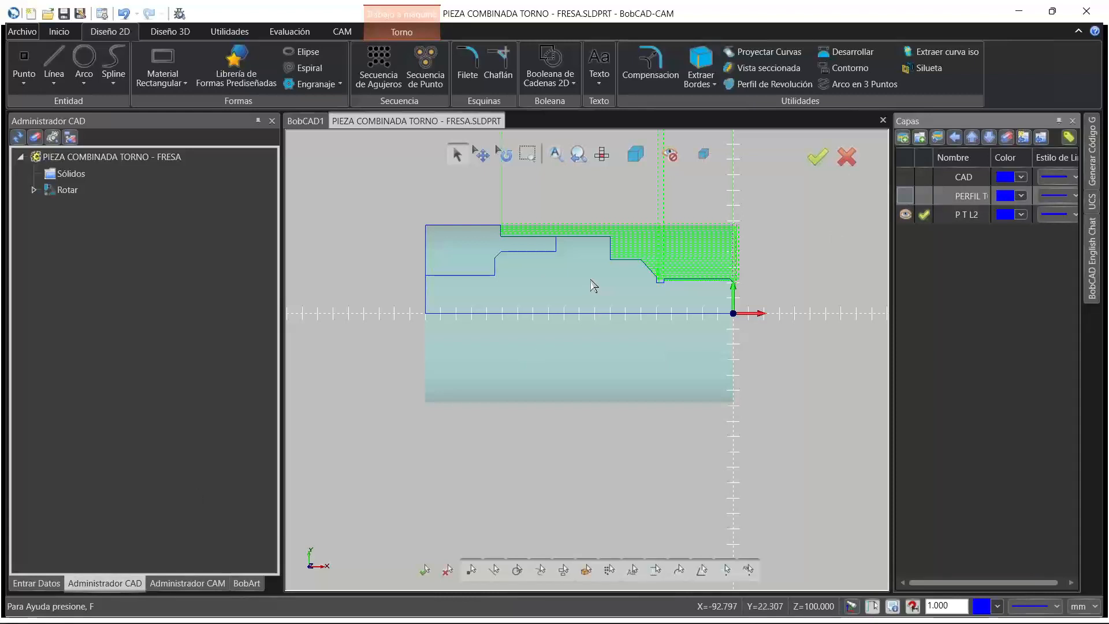
Draw a vertical line about 24.7 mm long upward from X -100, Y 0 on the part's axis
click(62, 56)
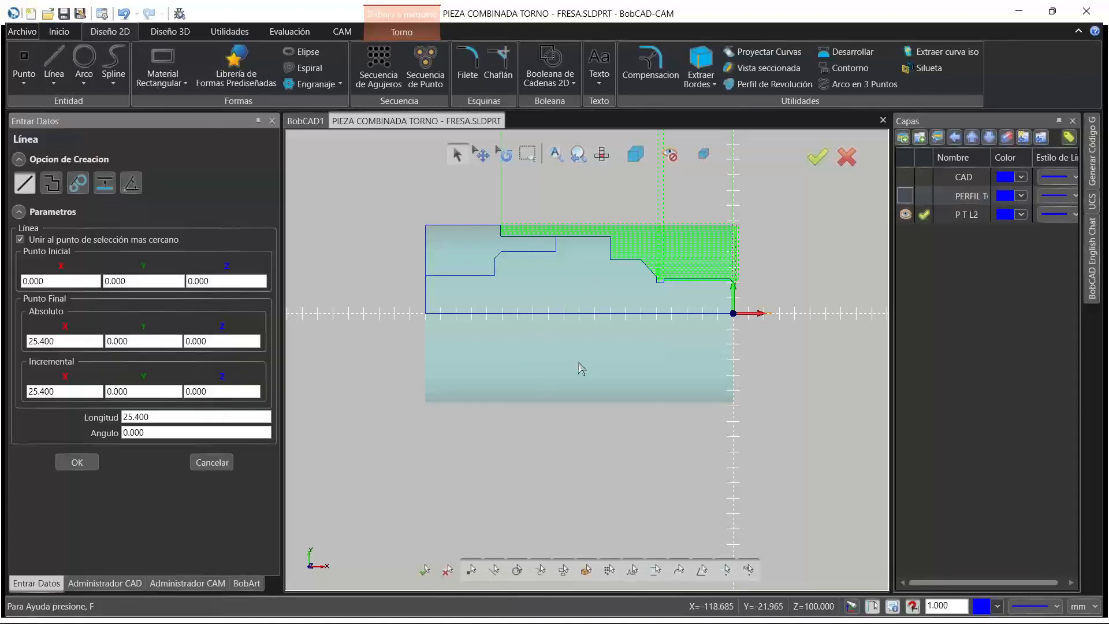
click(579, 313)
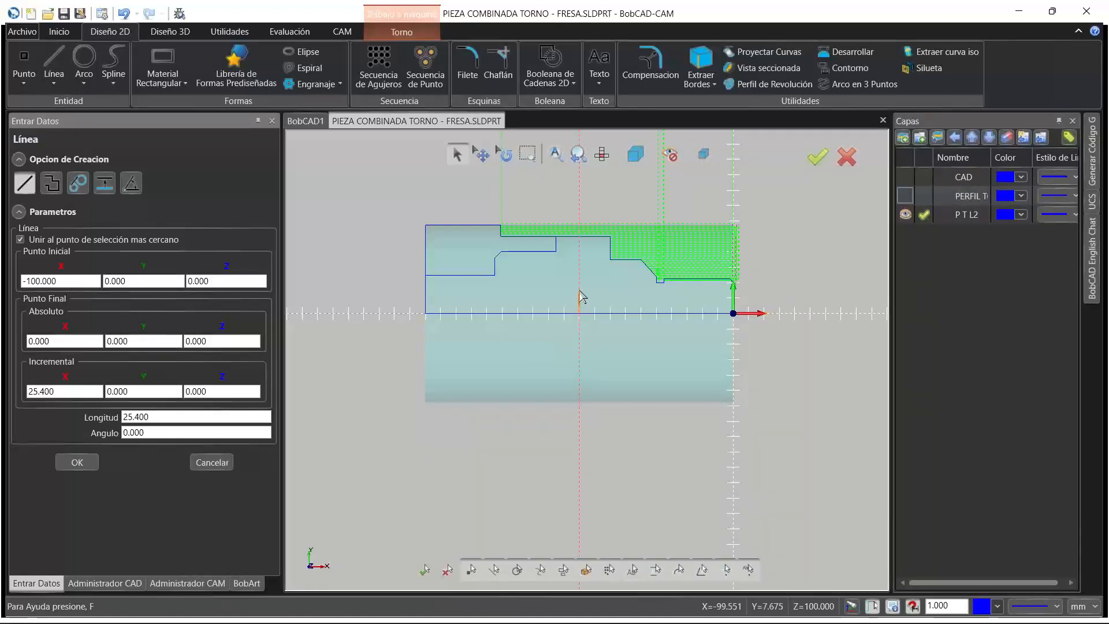
click(579, 276)
Mirror all the P T L2 profile geometry about the vertical line at X -100, without keeping the original
click(230, 31)
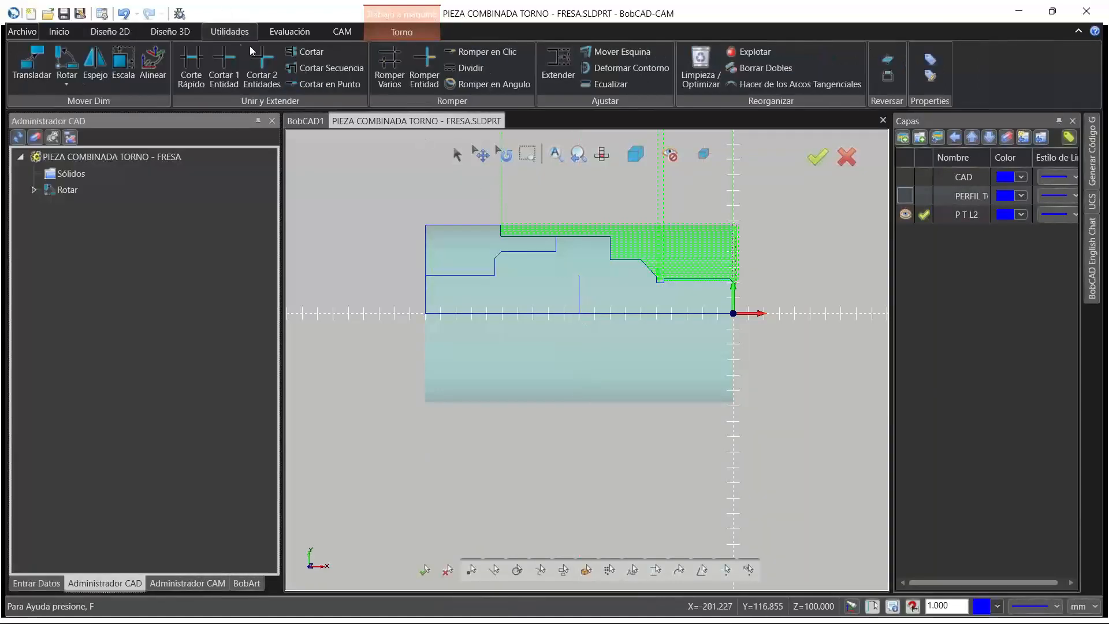
click(95, 63)
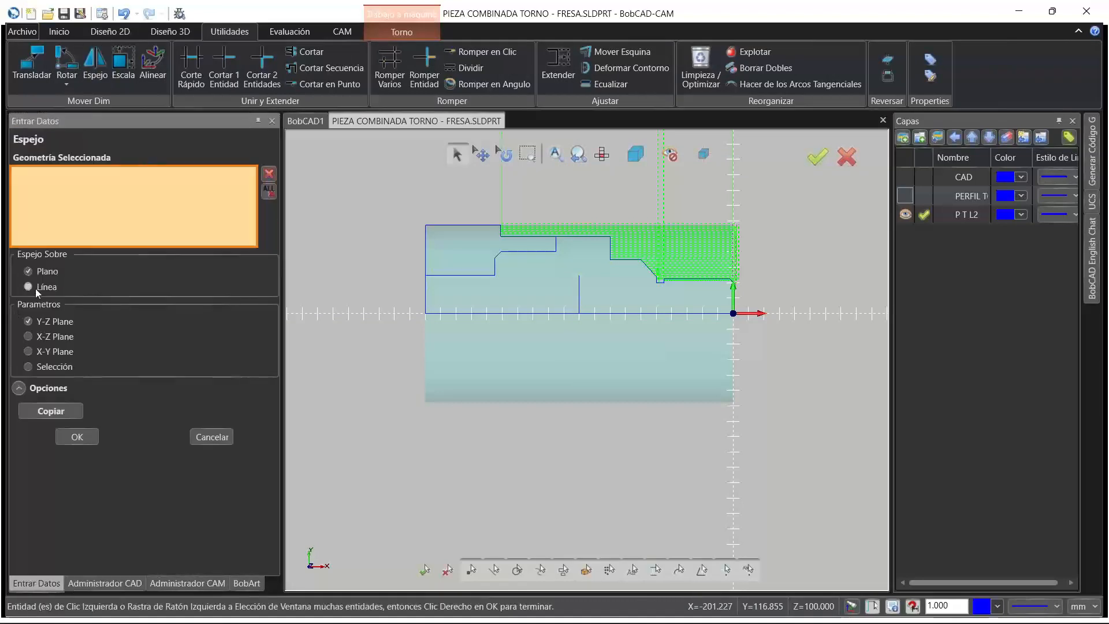
click(34, 287)
click(21, 318)
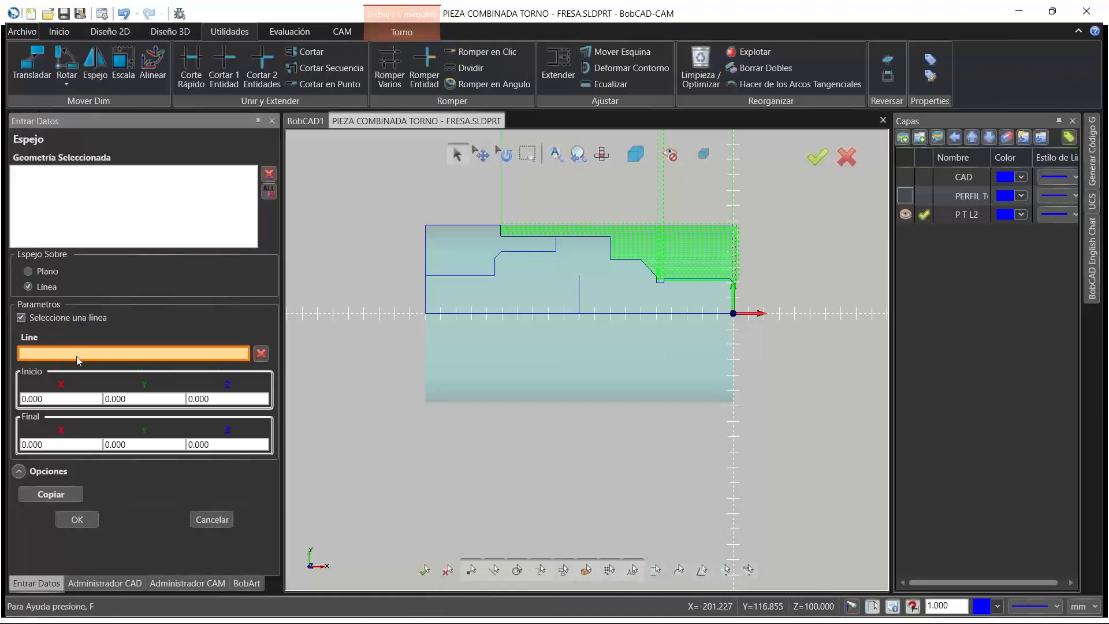
click(111, 218)
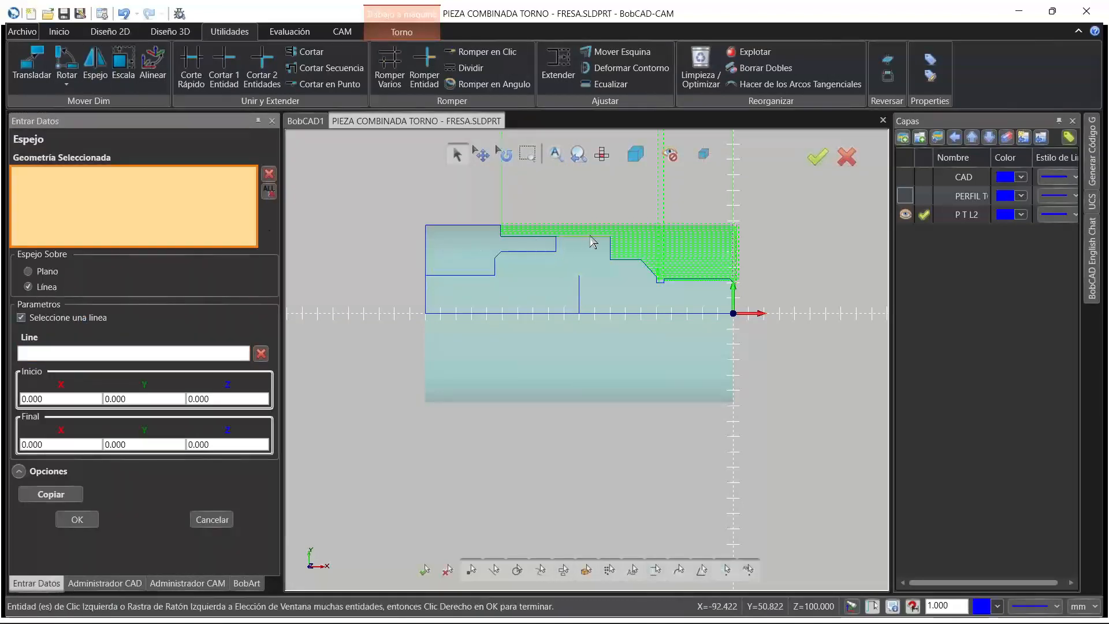
drag(401, 206, 755, 352)
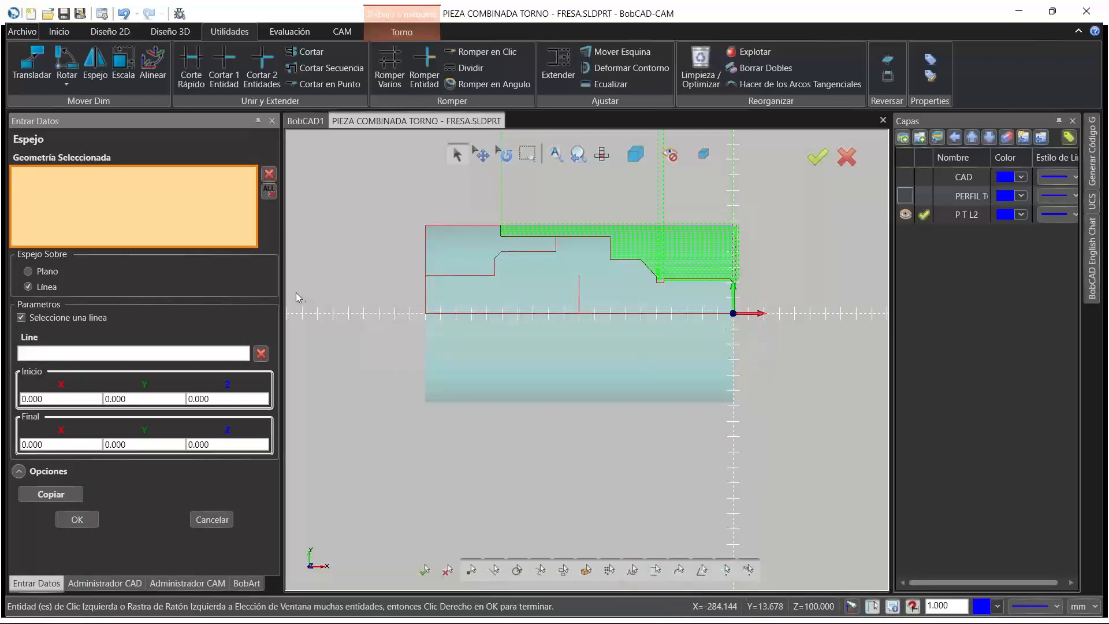
click(77, 350)
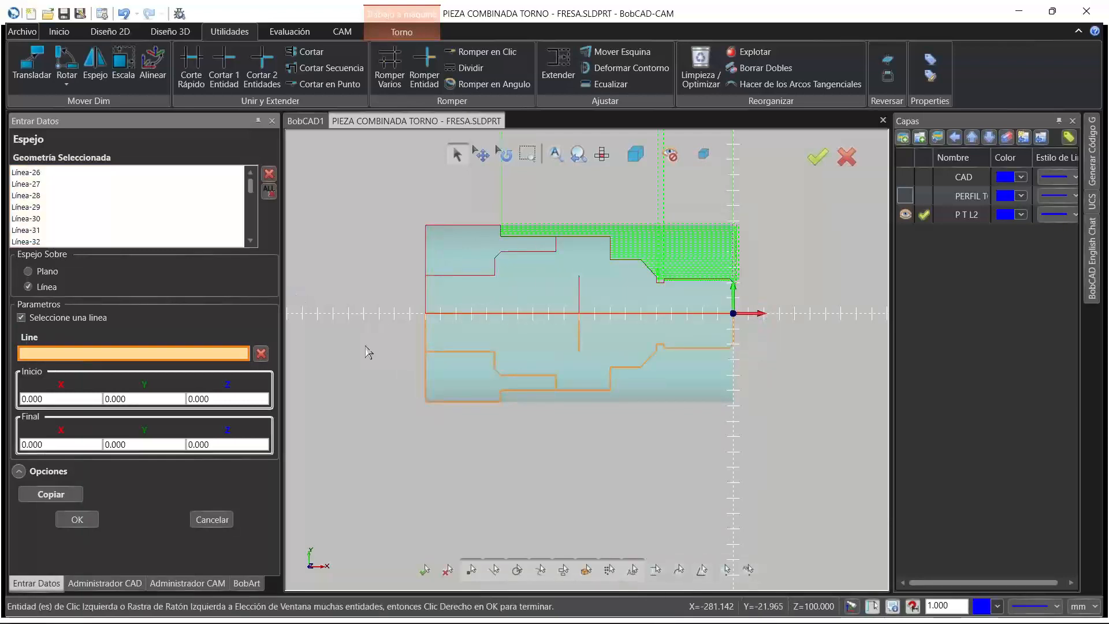
click(580, 298)
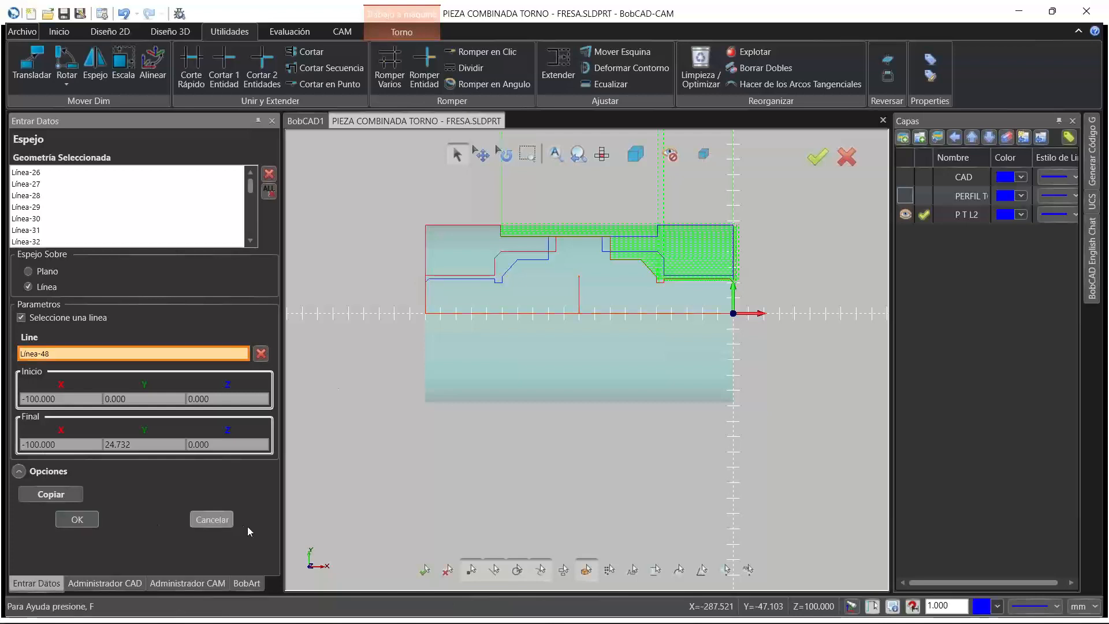
click(209, 520)
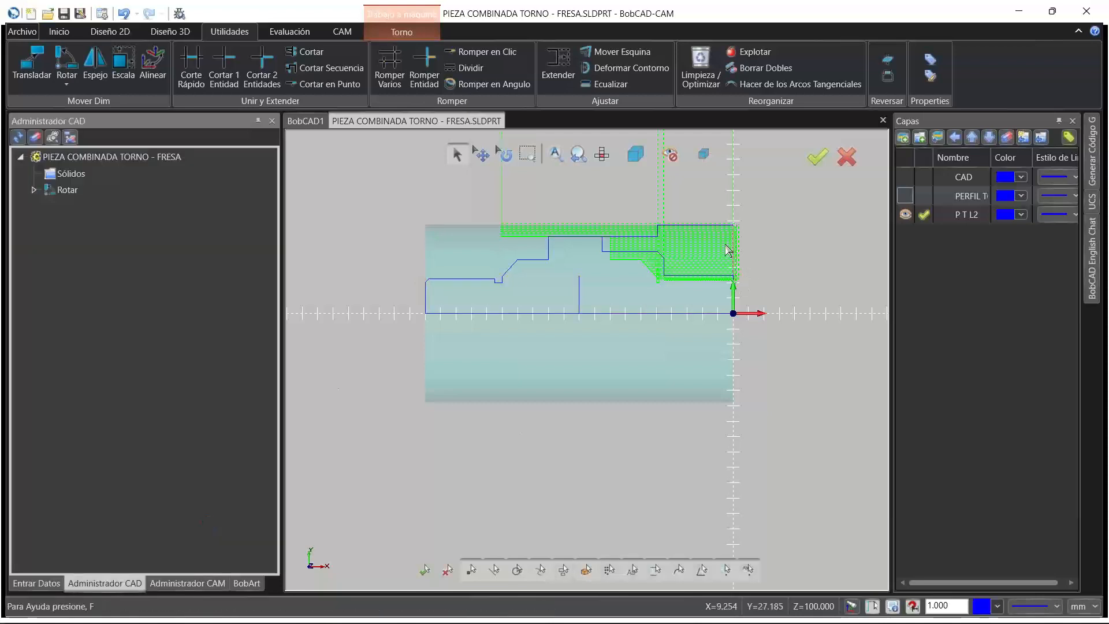
Hide the stock and toolpaths of the first lathe project and collapse its tree
click(193, 583)
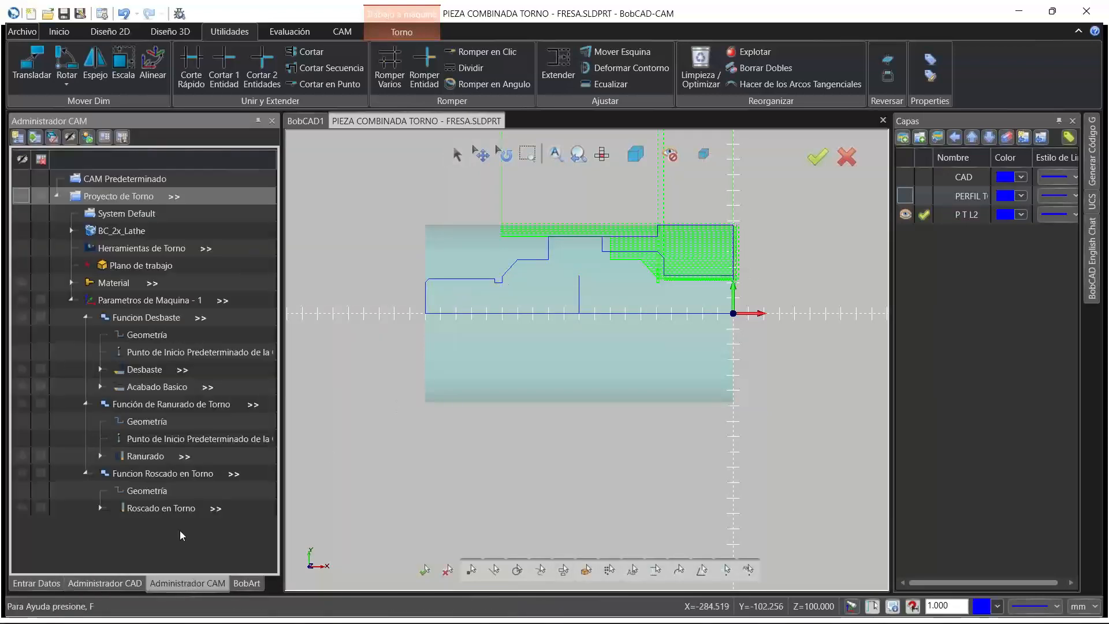
click(24, 196)
click(56, 196)
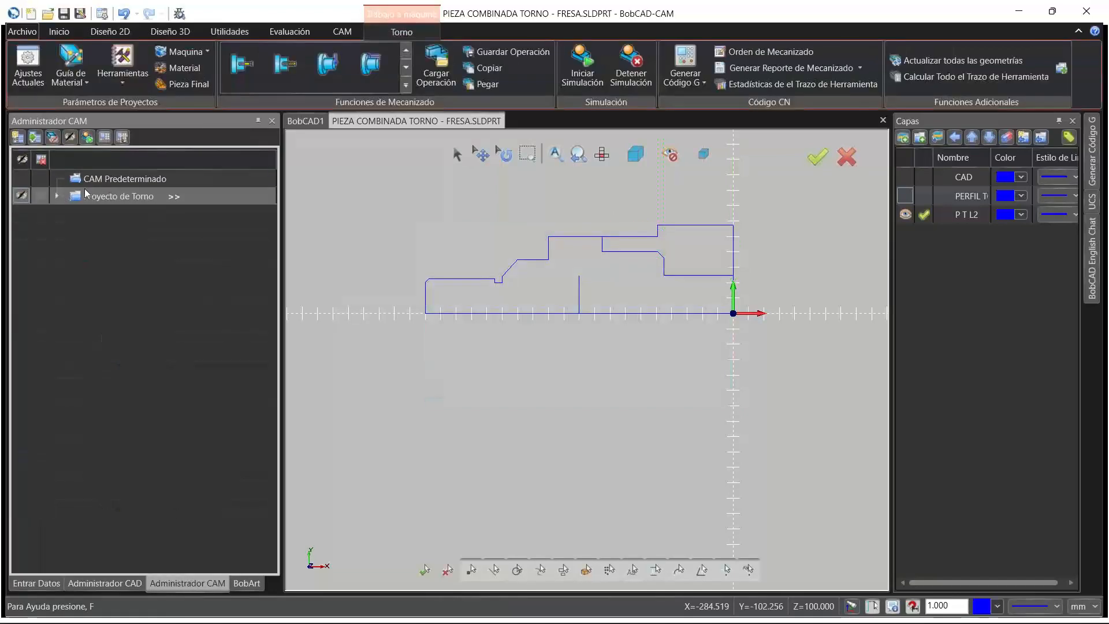
Start a new lathe project with the BC_2x_Lathe machine and System Default parameters, and go to its stock definition
right_click(105, 183)
click(118, 190)
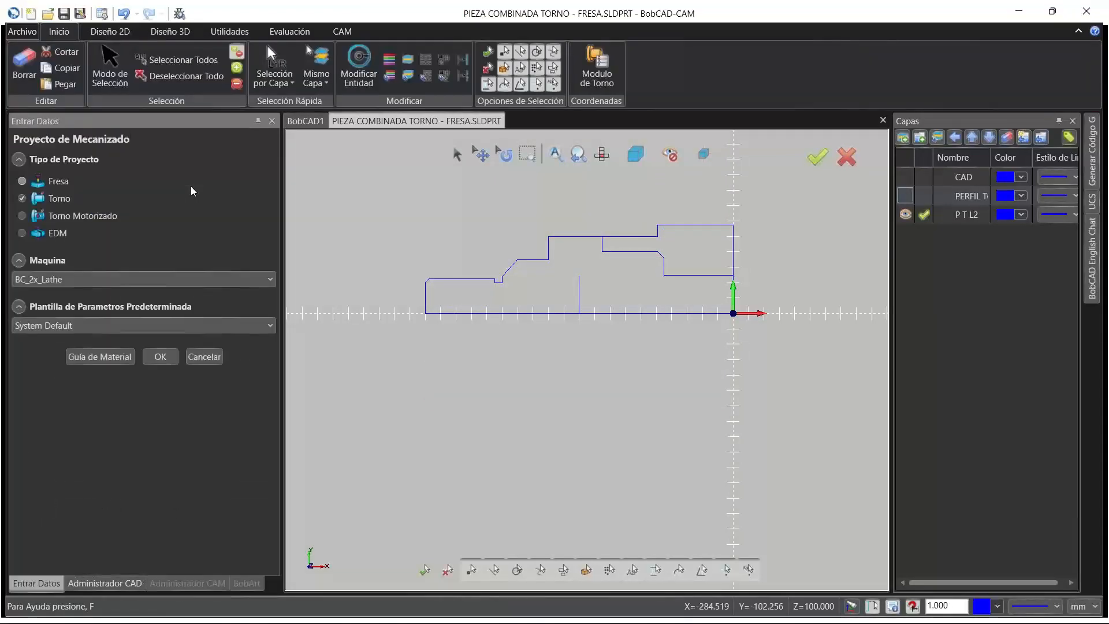
click(117, 357)
click(102, 265)
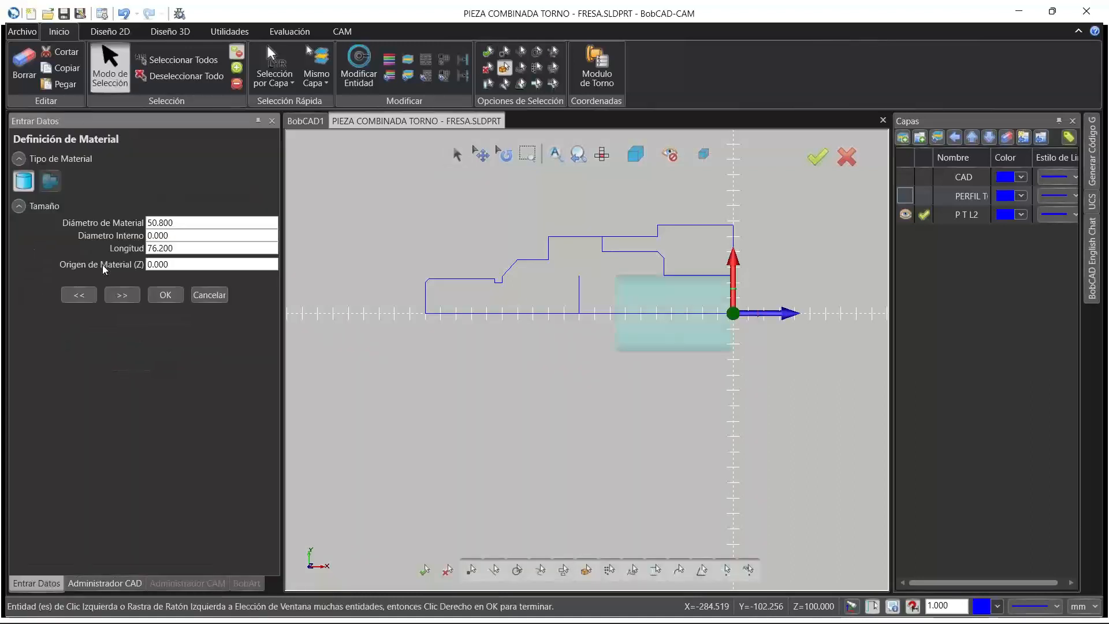
Generate revolved stock from the mirrored profile's closed outer contour, including the stock lines at the front end
click(50, 181)
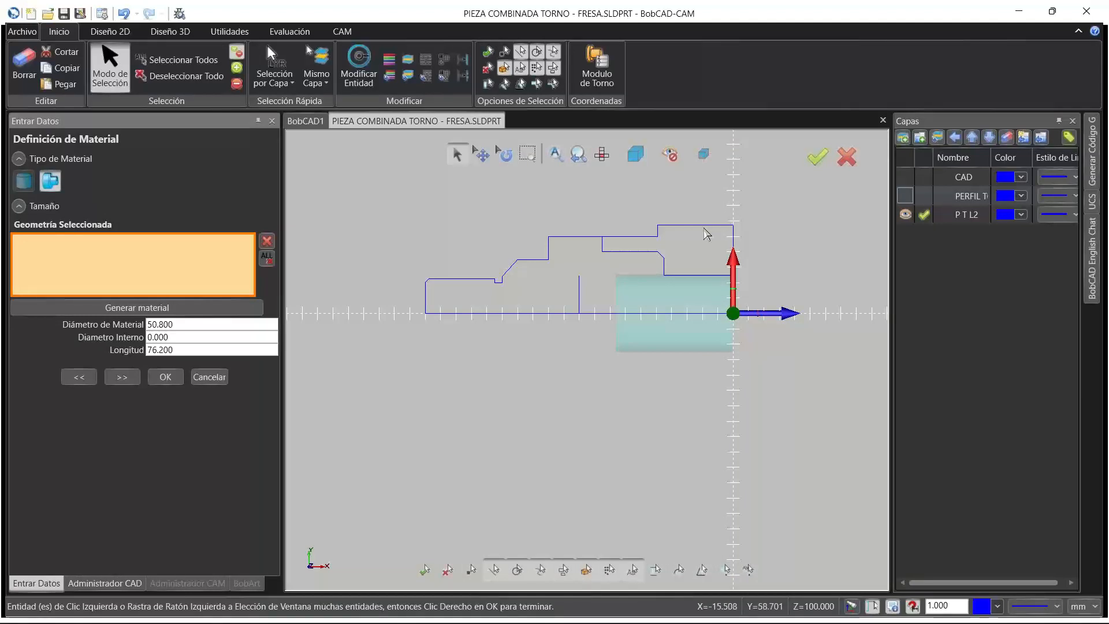
click(719, 231)
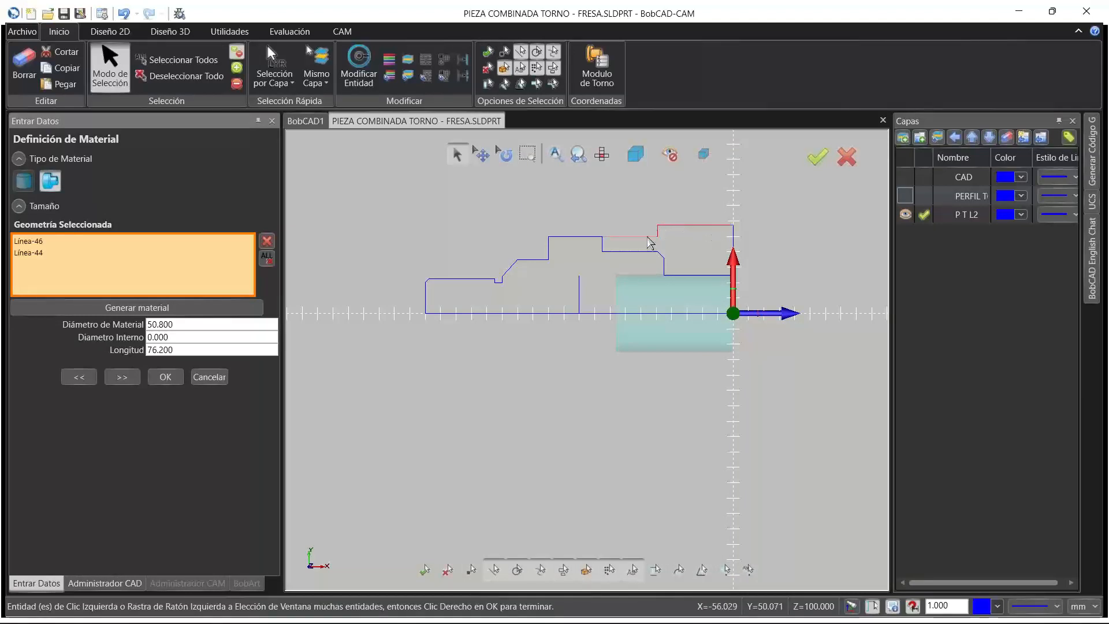
click(648, 238)
click(733, 257)
scroll(726, 289, up, 5)
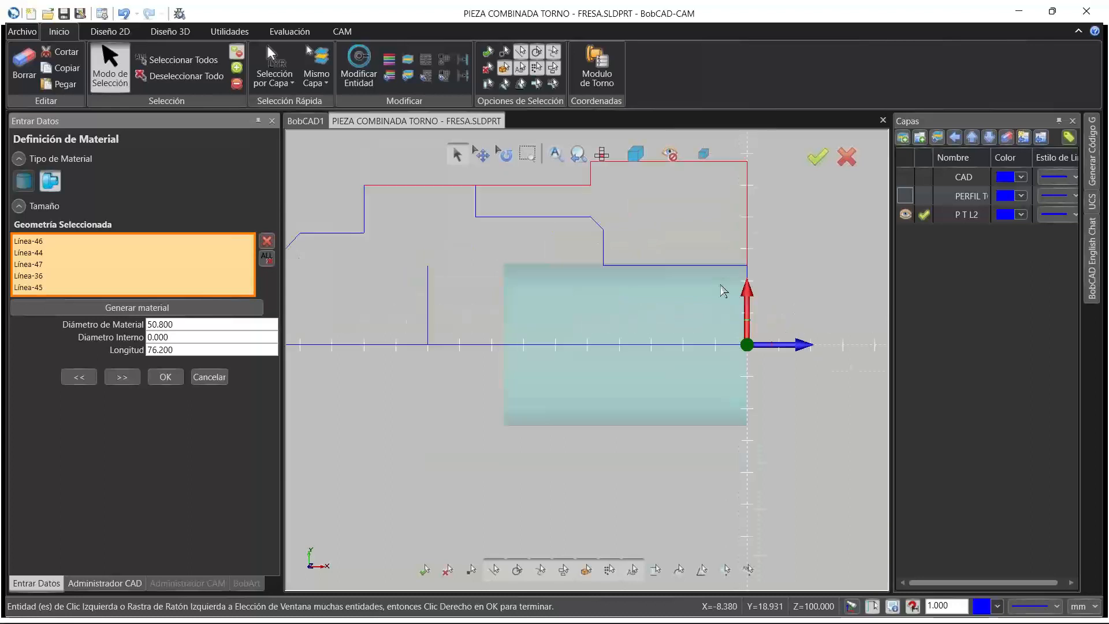
click(766, 282)
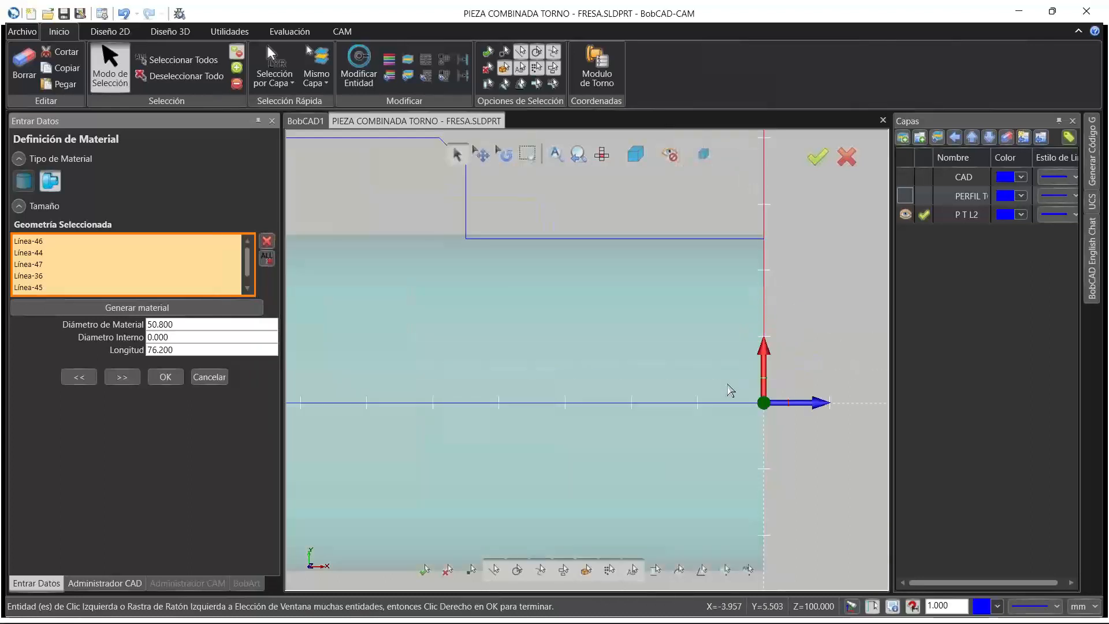
scroll(742, 402, down, 4)
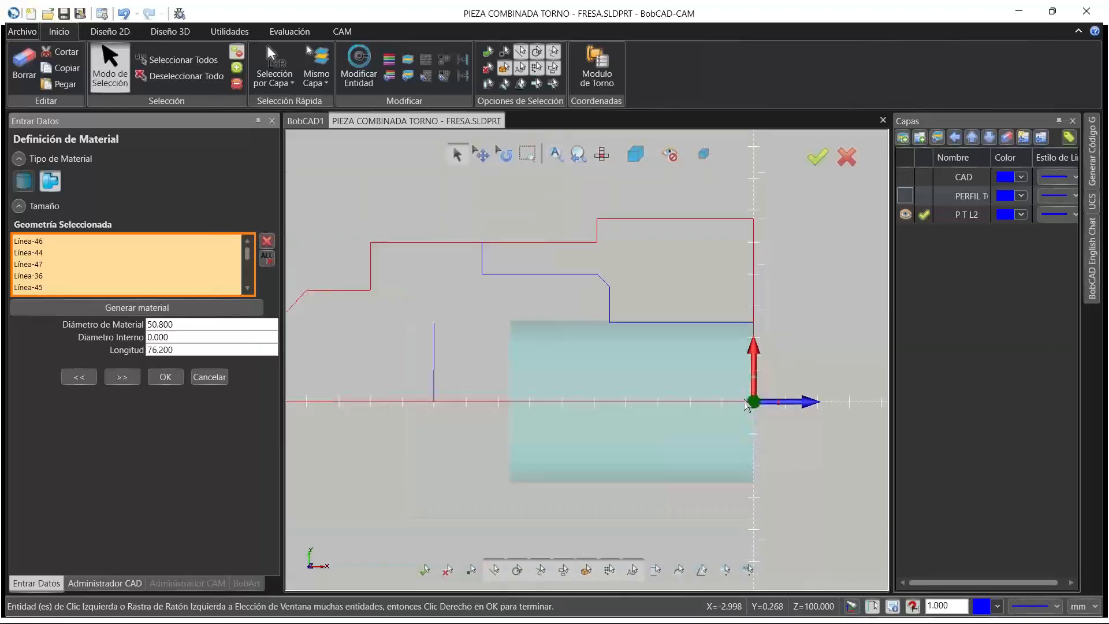
scroll(744, 400, down, 2)
click(137, 307)
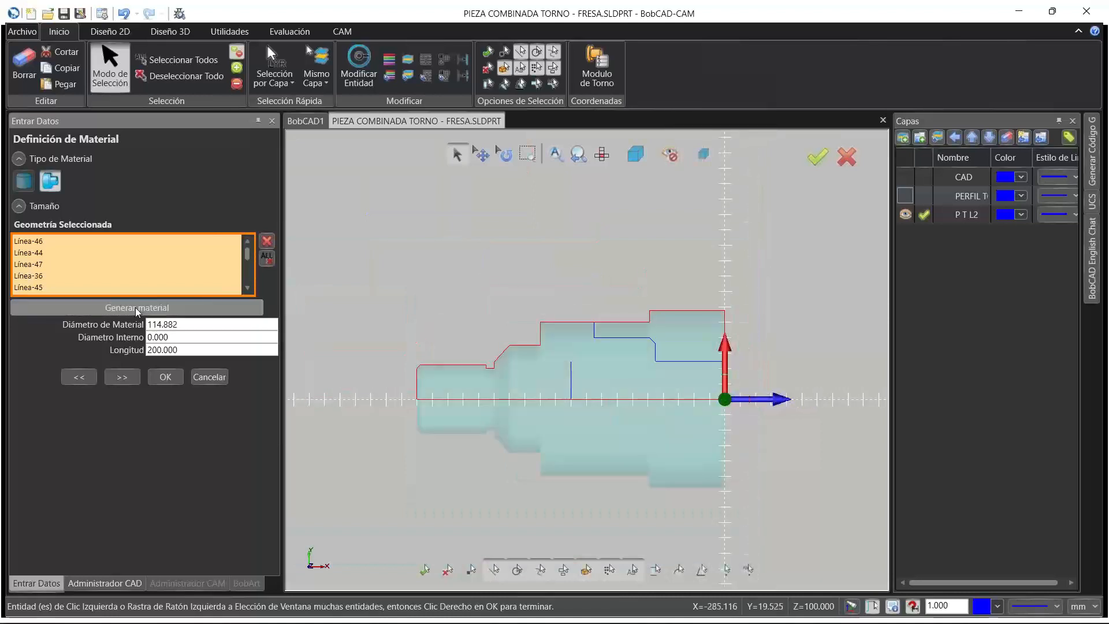
scroll(487, 372, up, 4)
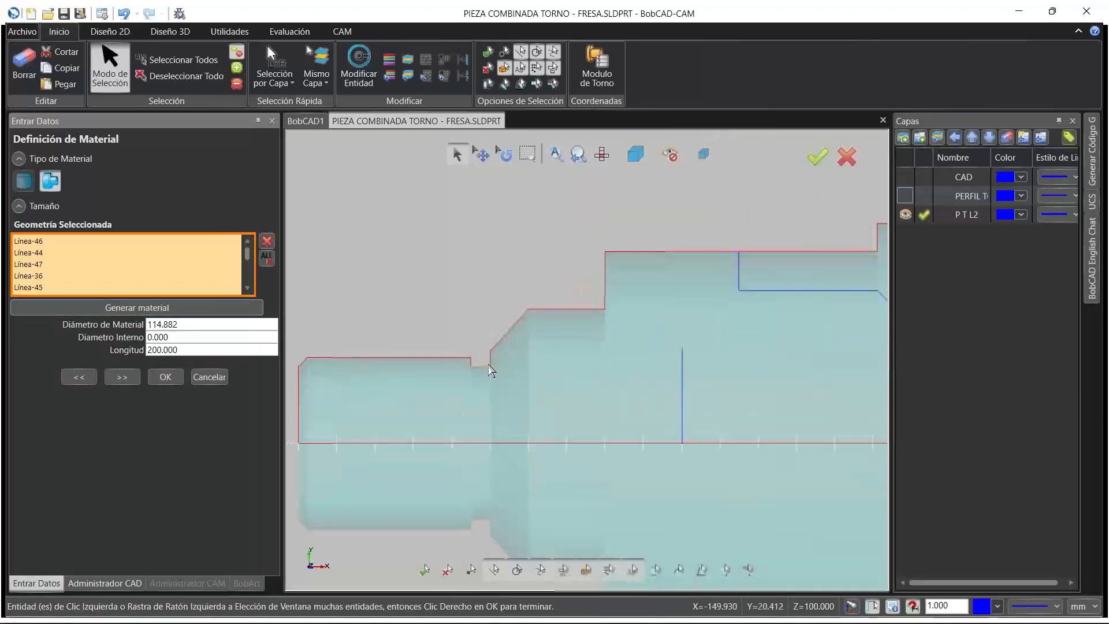
scroll(488, 367, down, 2)
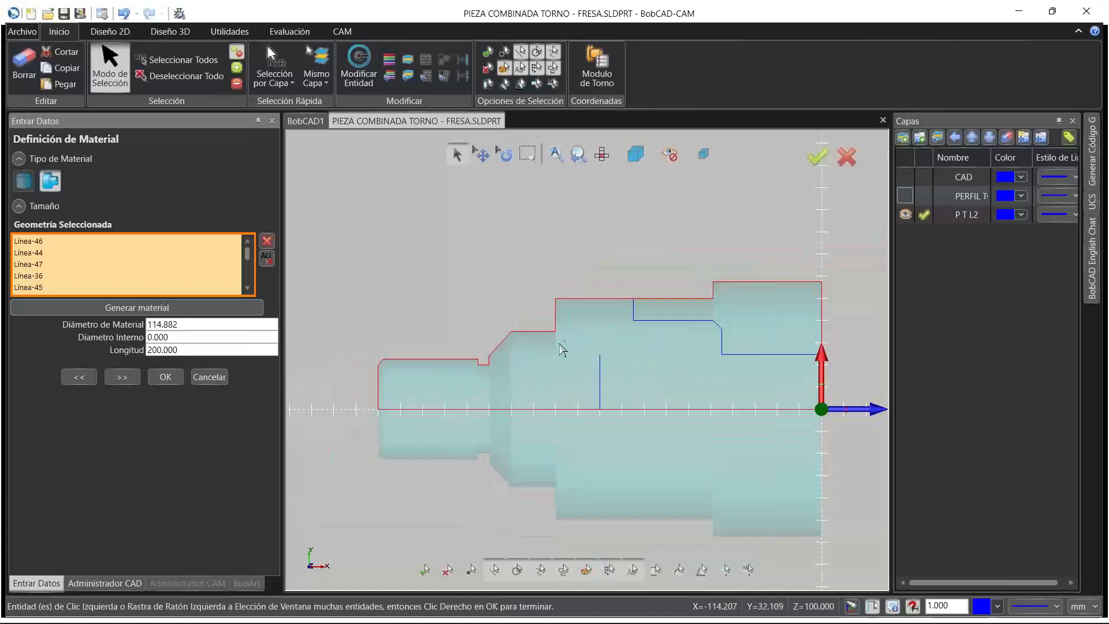
Set the face, diameter and inner diameter clearances to 0.5 mm and finish creating the lathe project
click(122, 377)
double_click(182, 169)
text(.5)
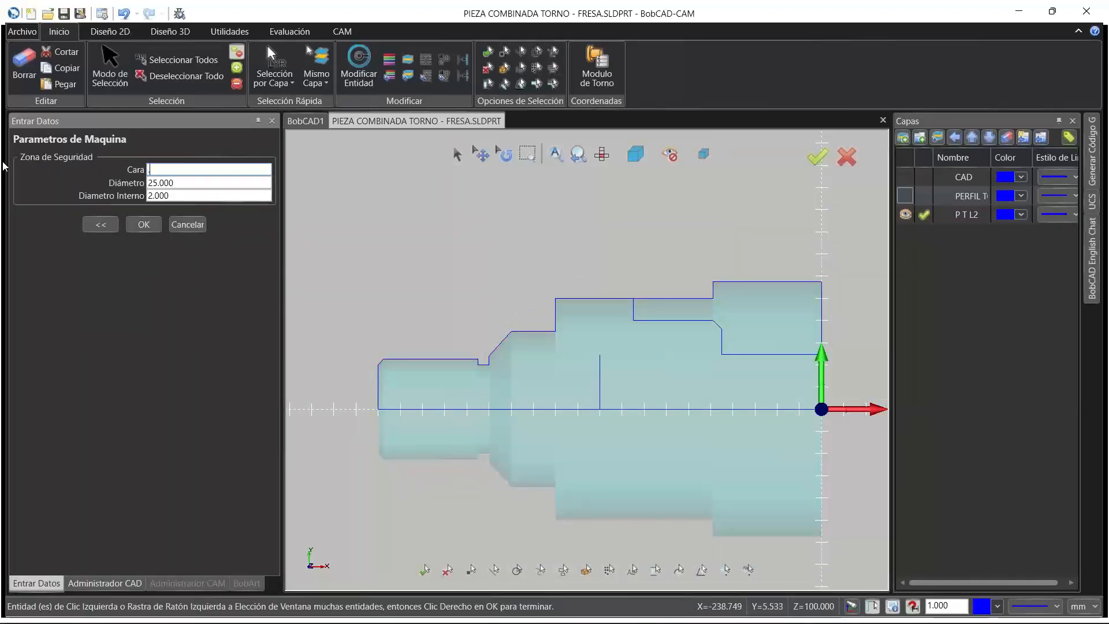
key(Tab)
text(.5)
key(Tab)
text(.5)
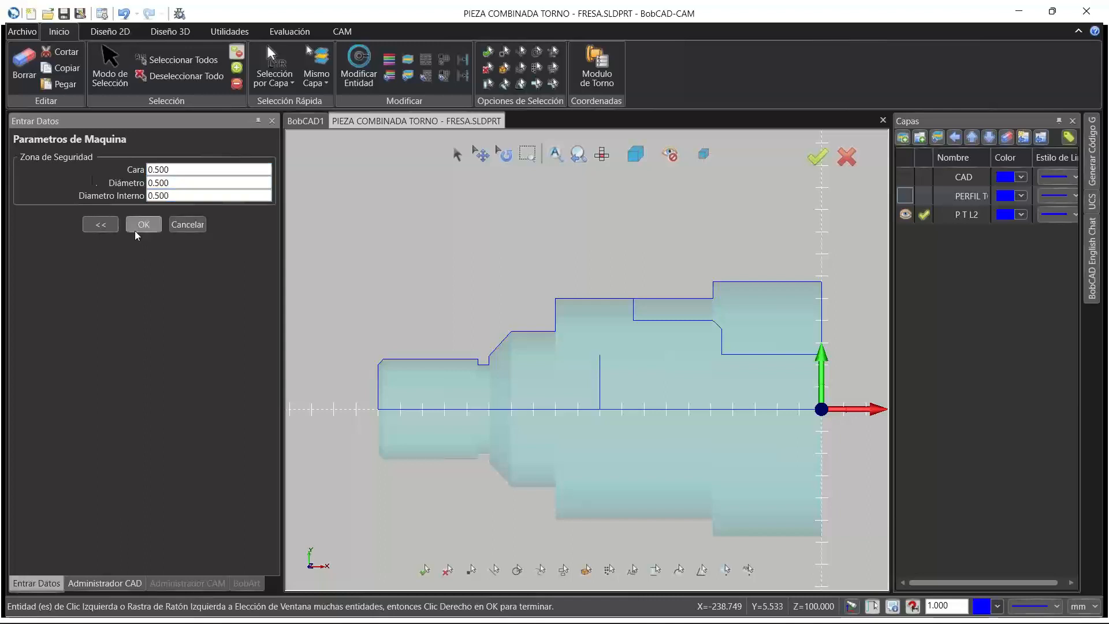
click(143, 224)
scroll(837, 379, up, 2)
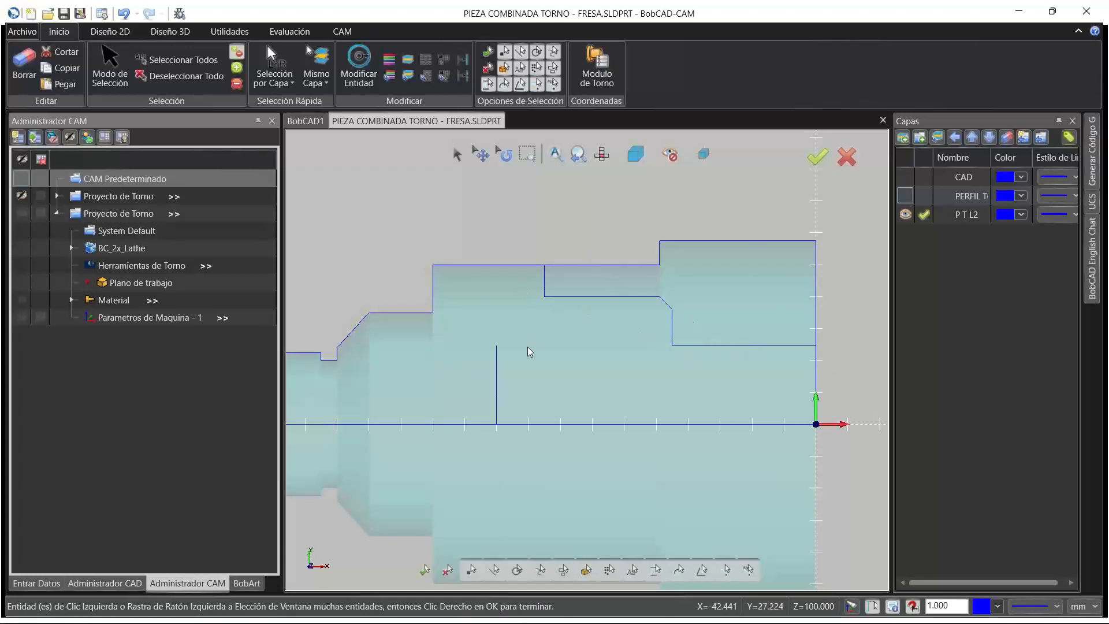
Copy the roughing function from the first lathe project and paste it into the second project's machine parameters
click(57, 197)
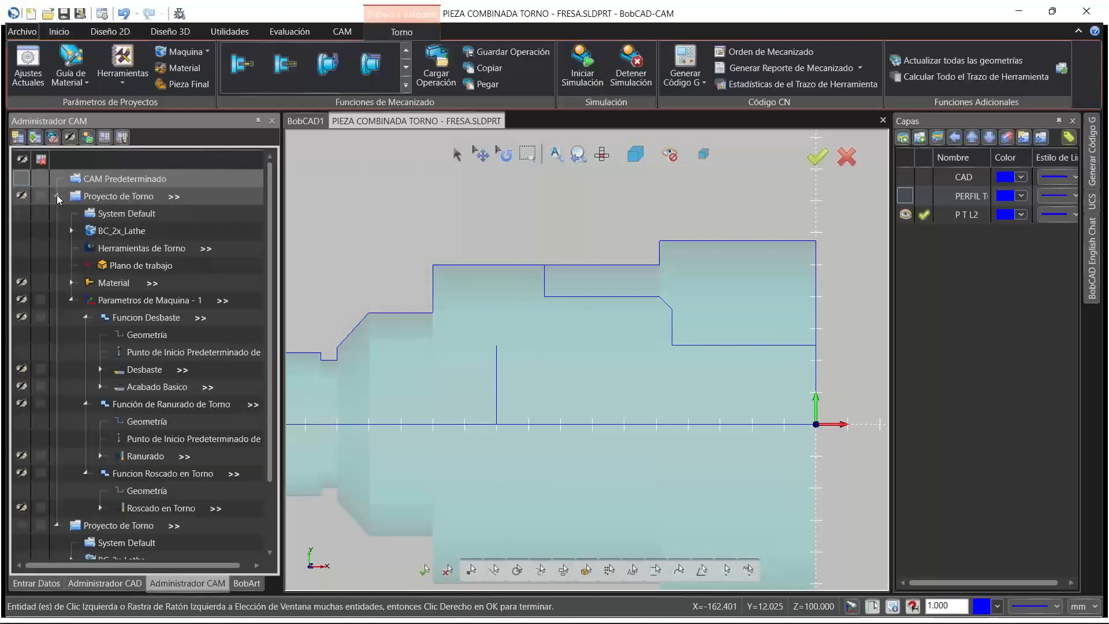
click(151, 372)
right_click(137, 319)
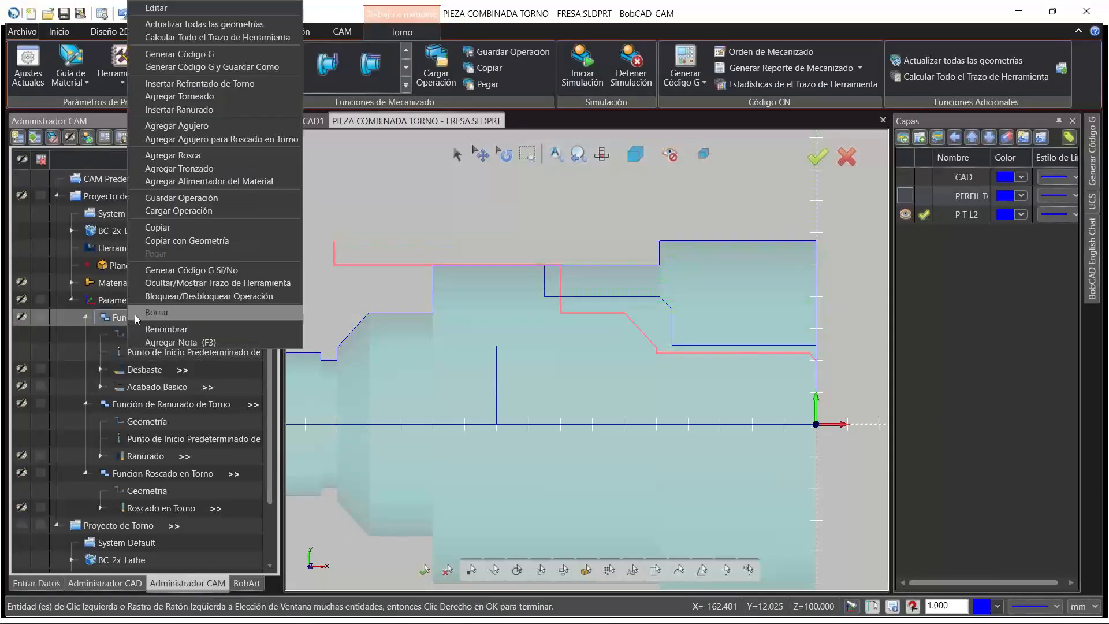
click(165, 227)
click(57, 197)
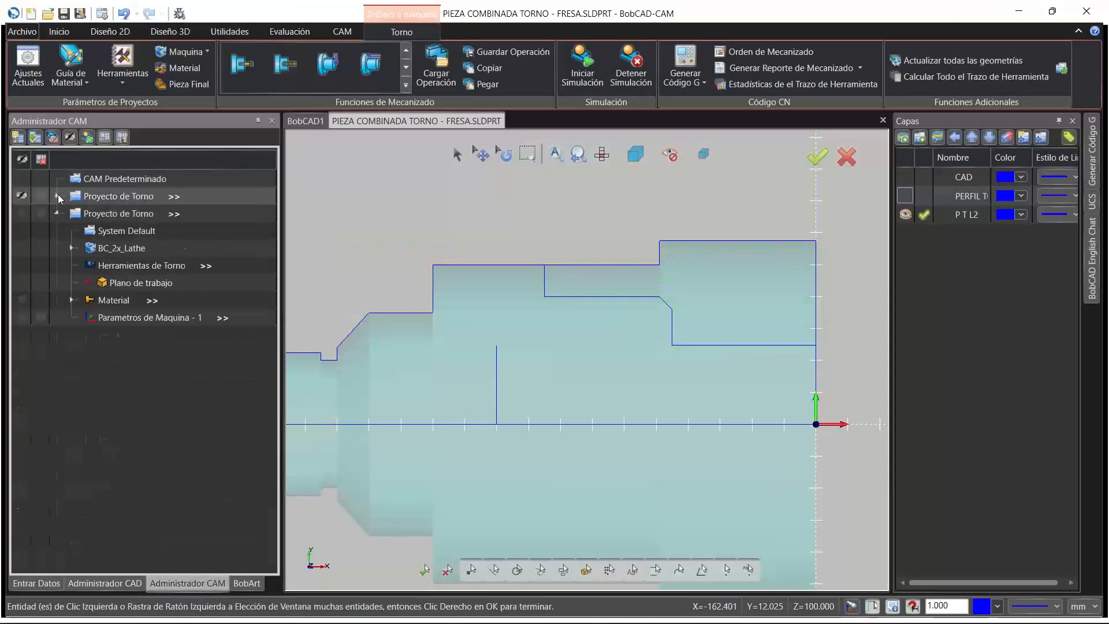
right_click(141, 318)
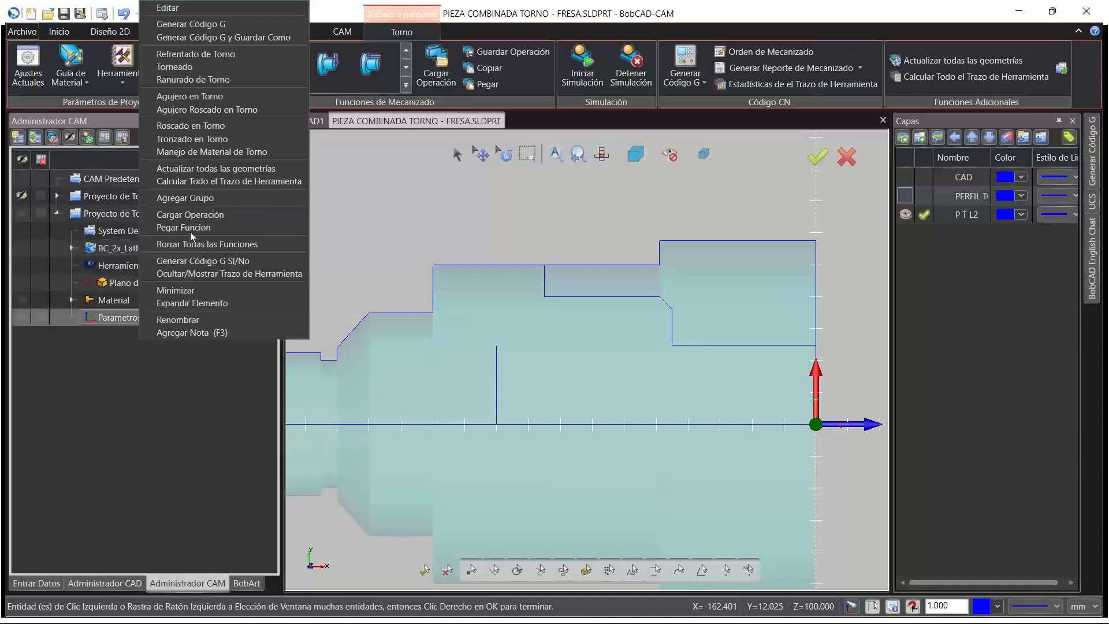
click(196, 227)
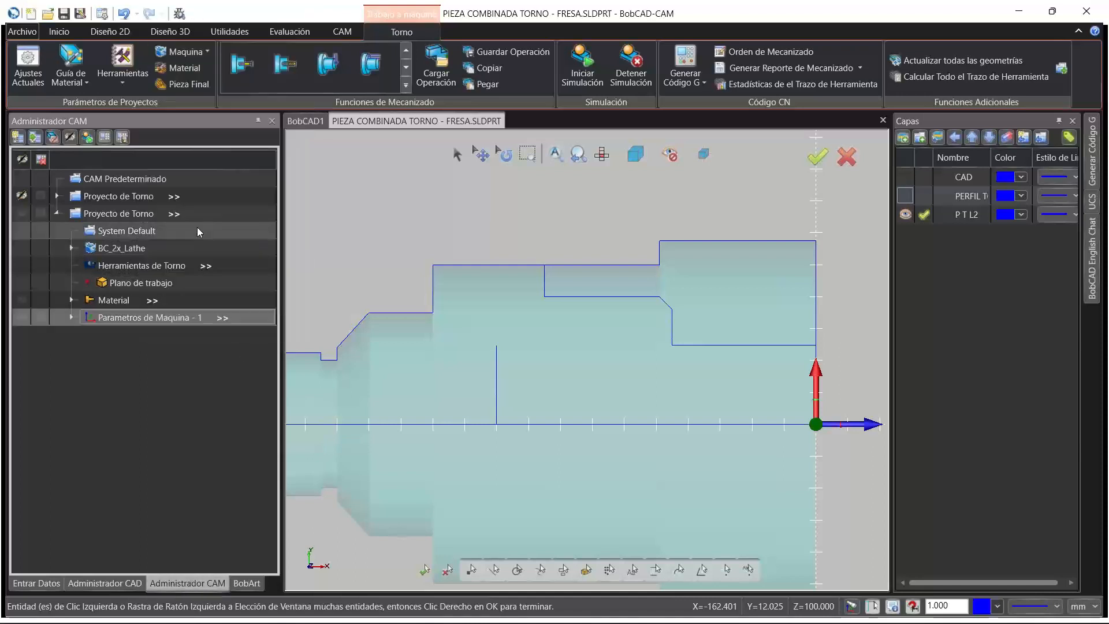
Assign the inner stepped contour with the chamfer at the front end as geometry of the pasted roughing function
click(71, 317)
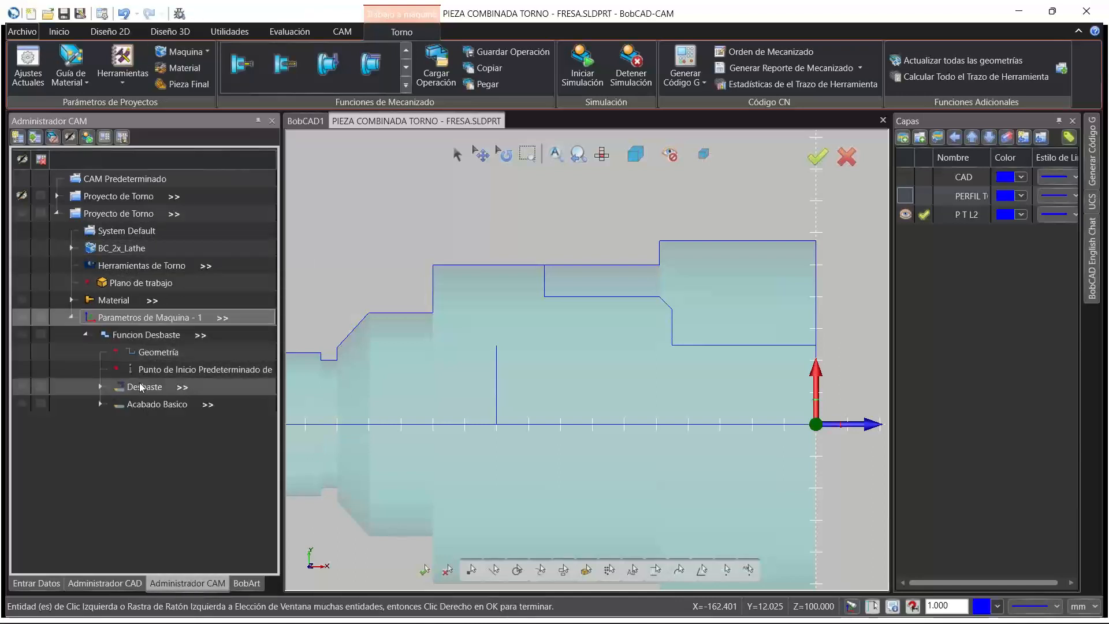
double_click(159, 353)
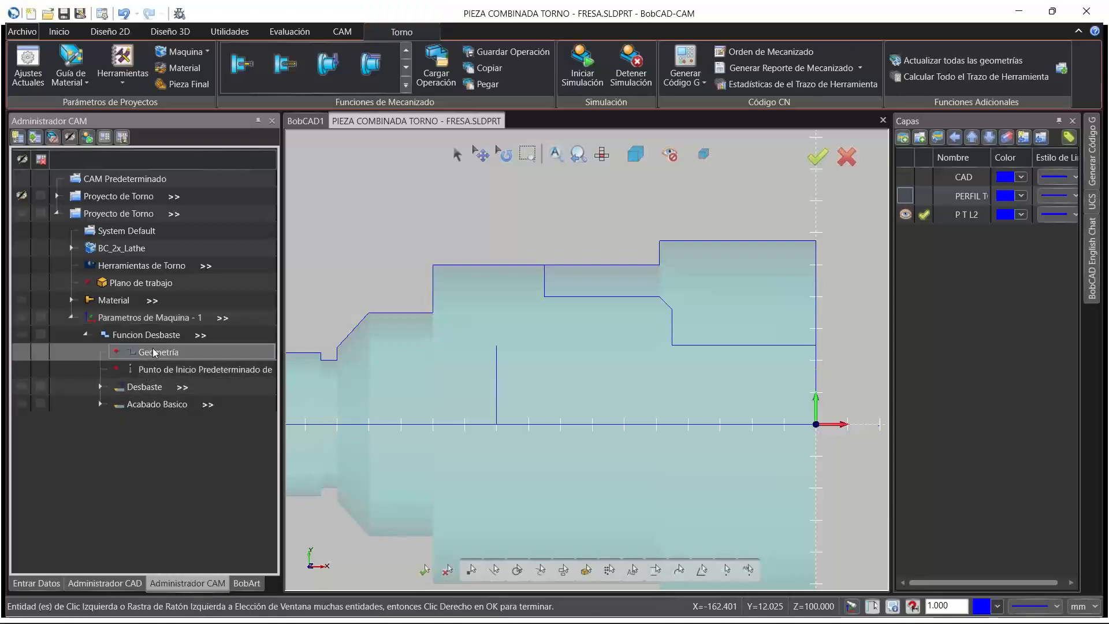
drag(542, 280, 761, 355)
right_click(535, 226)
click(546, 237)
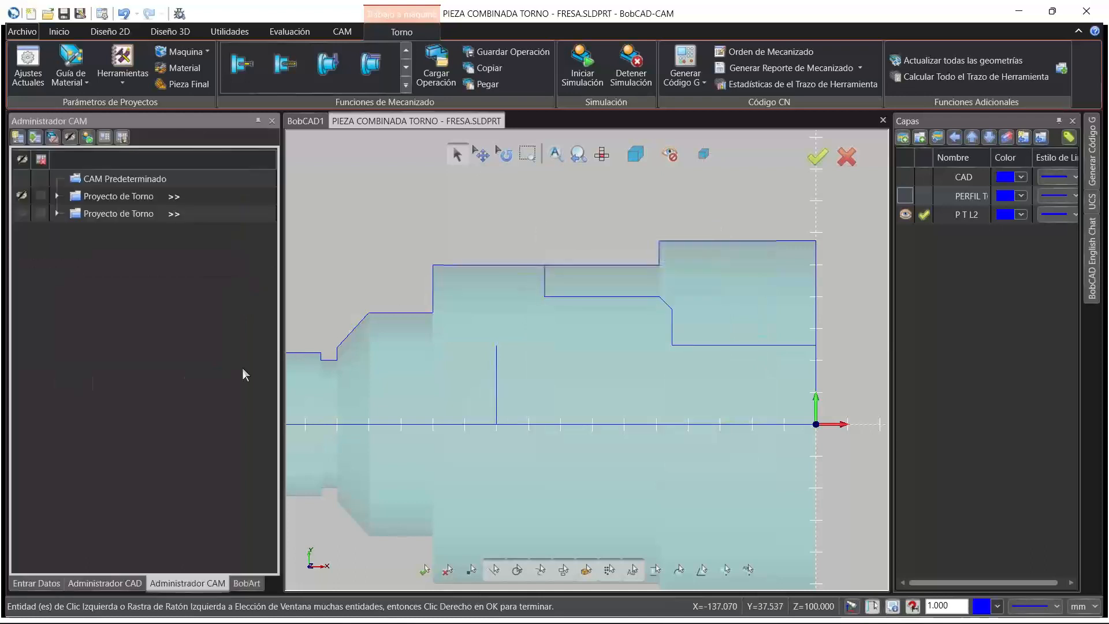
Calculate all toolpaths of the second project's roughing function
right_click(147, 341)
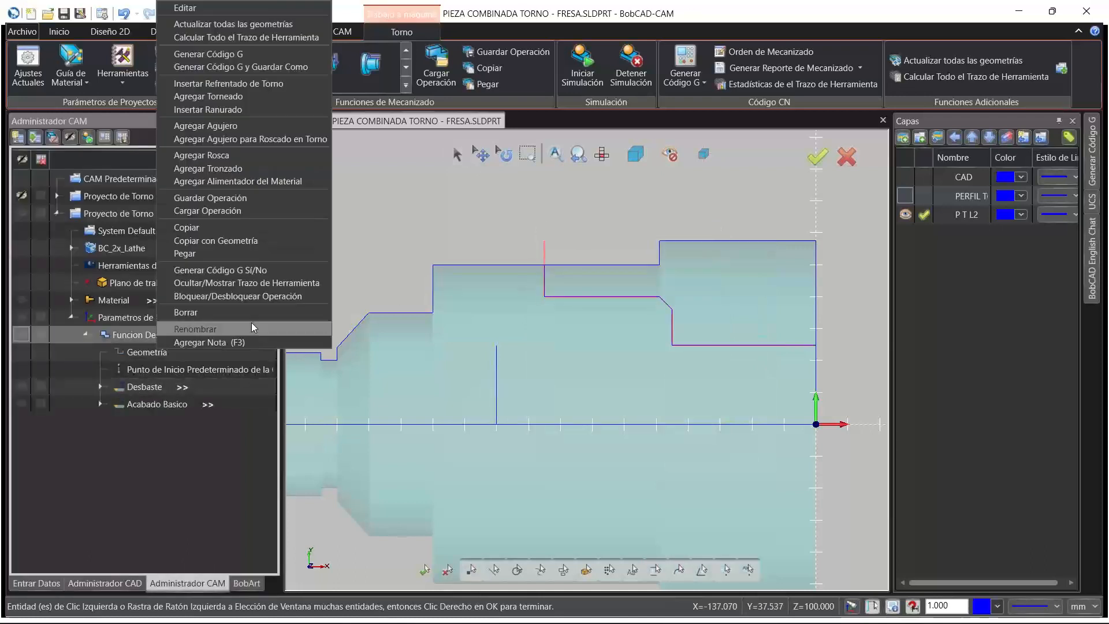
click(237, 33)
scroll(776, 307, up, 5)
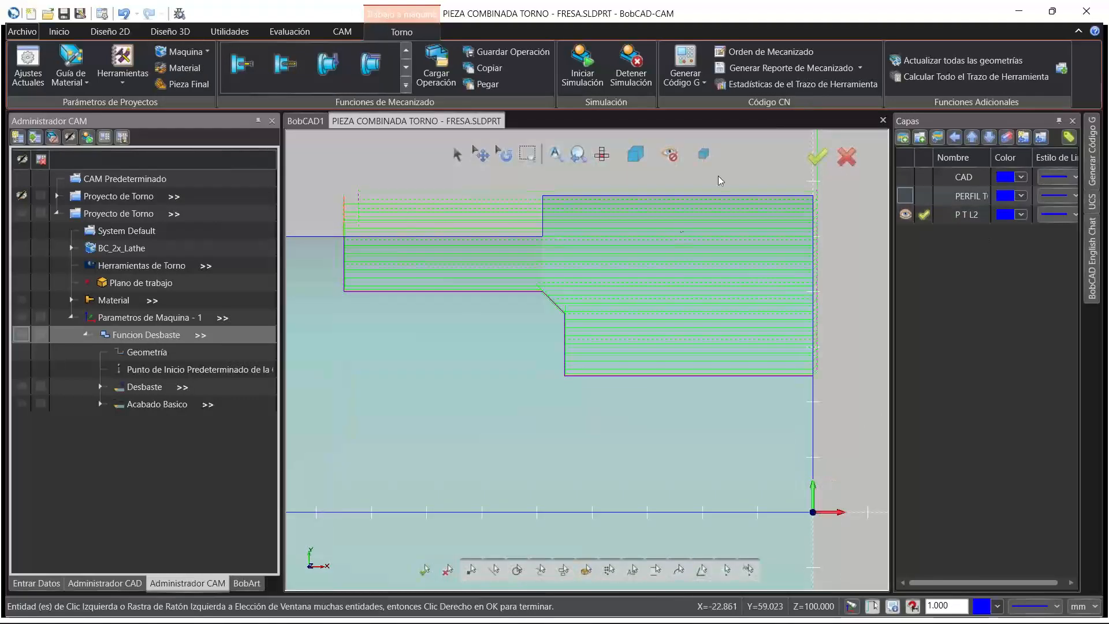
scroll(396, 202, up, 3)
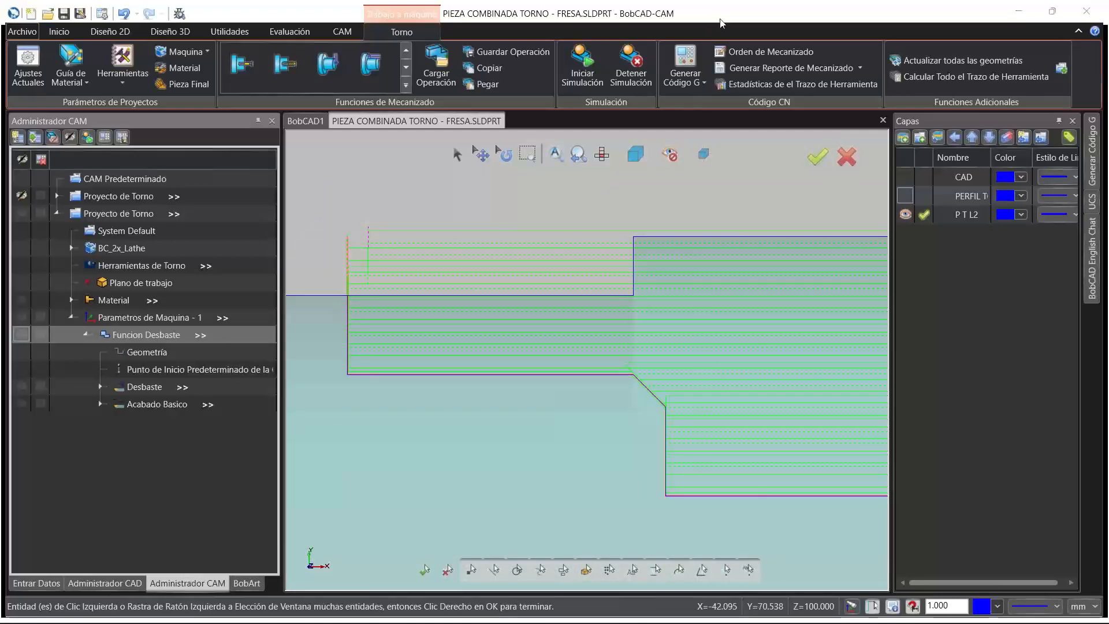
drag(505, 207, 398, 206)
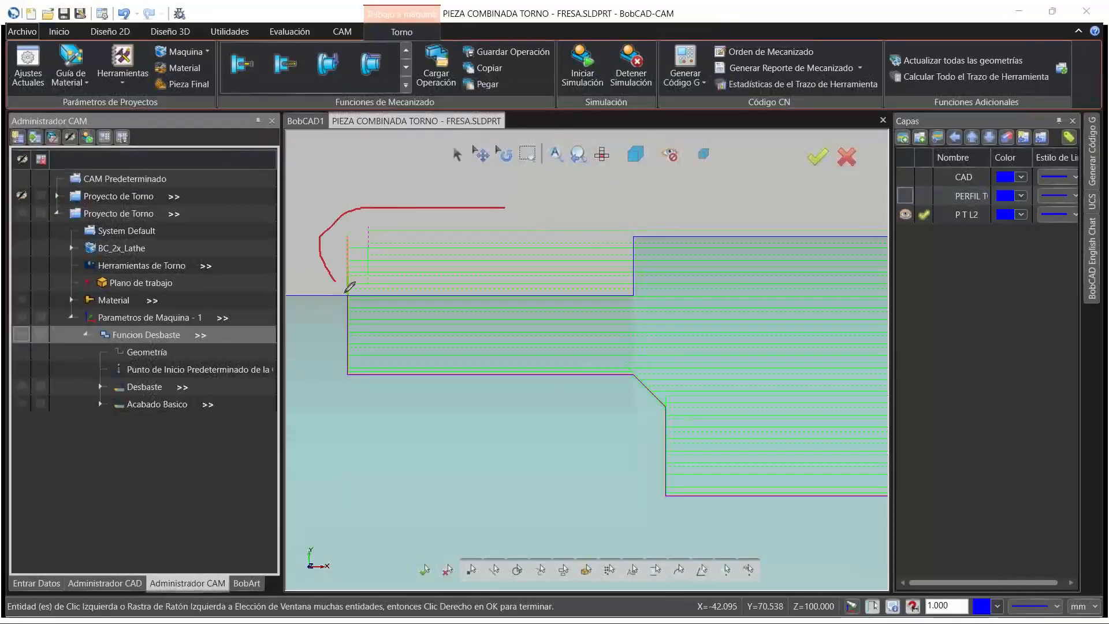
mouse_move(346, 291)
mouse_down()
mouse_move(601, 309)
mouse_move(677, 215)
mouse_up()
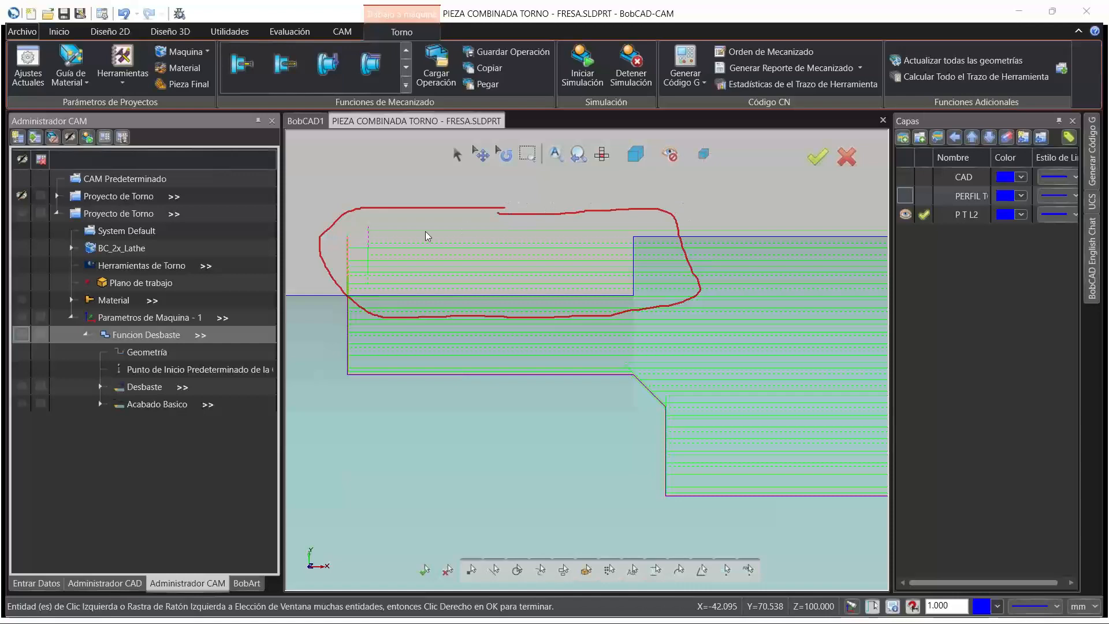
click(484, 318)
right_click(470, 249)
click(496, 256)
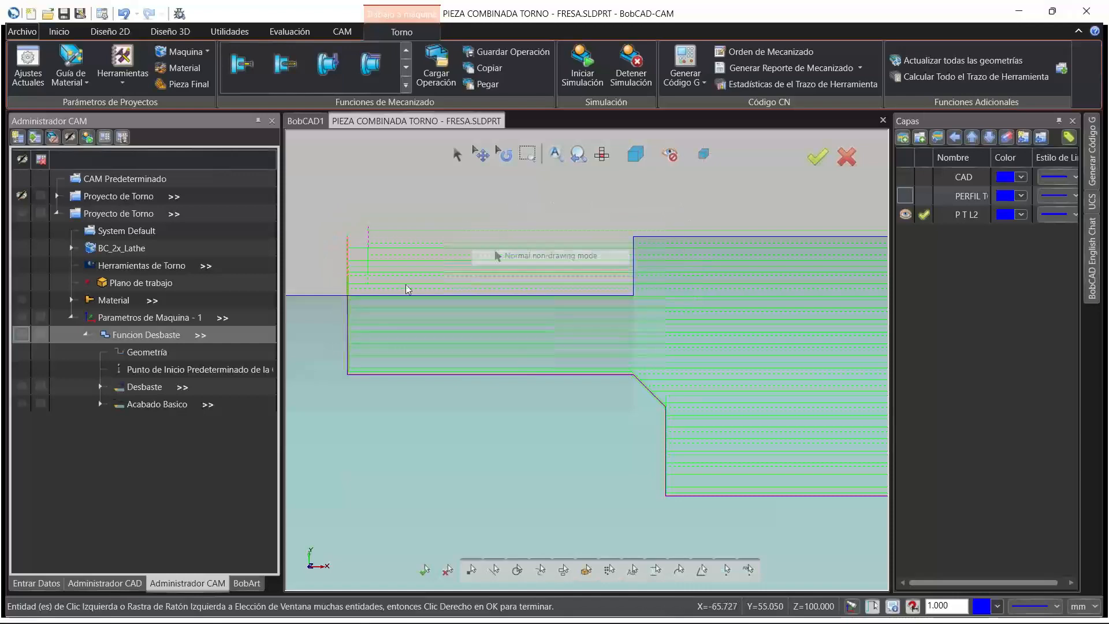
Enable adapting to stock in the roughing parameters with an extension of 1 and a maximum gap of 2, and calculate the toolpath
click(97, 387)
double_click(151, 388)
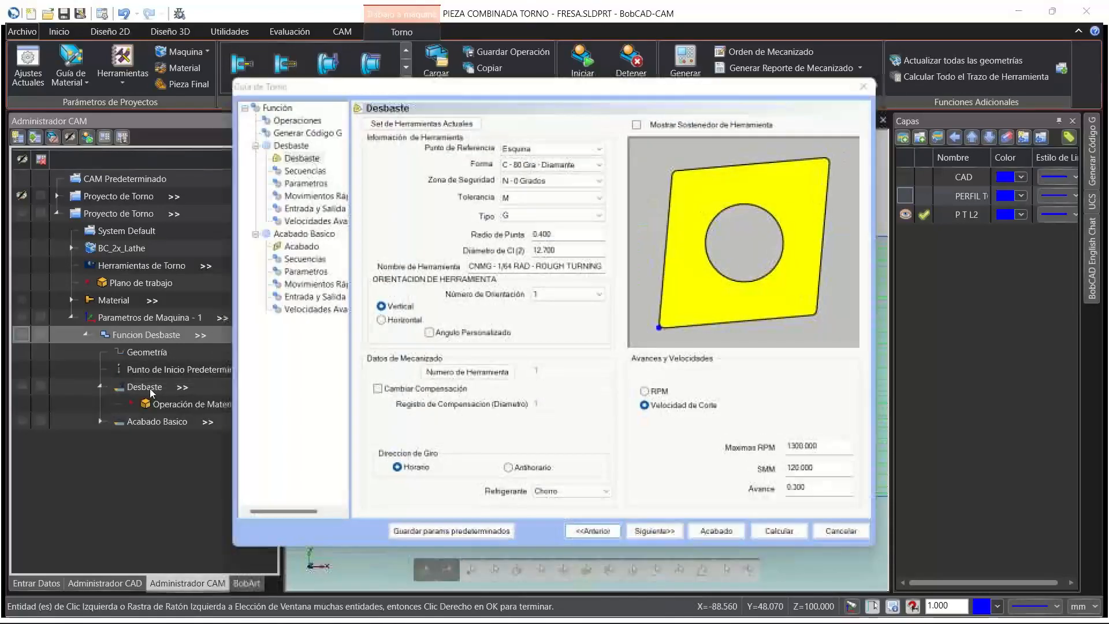
click(303, 169)
click(304, 183)
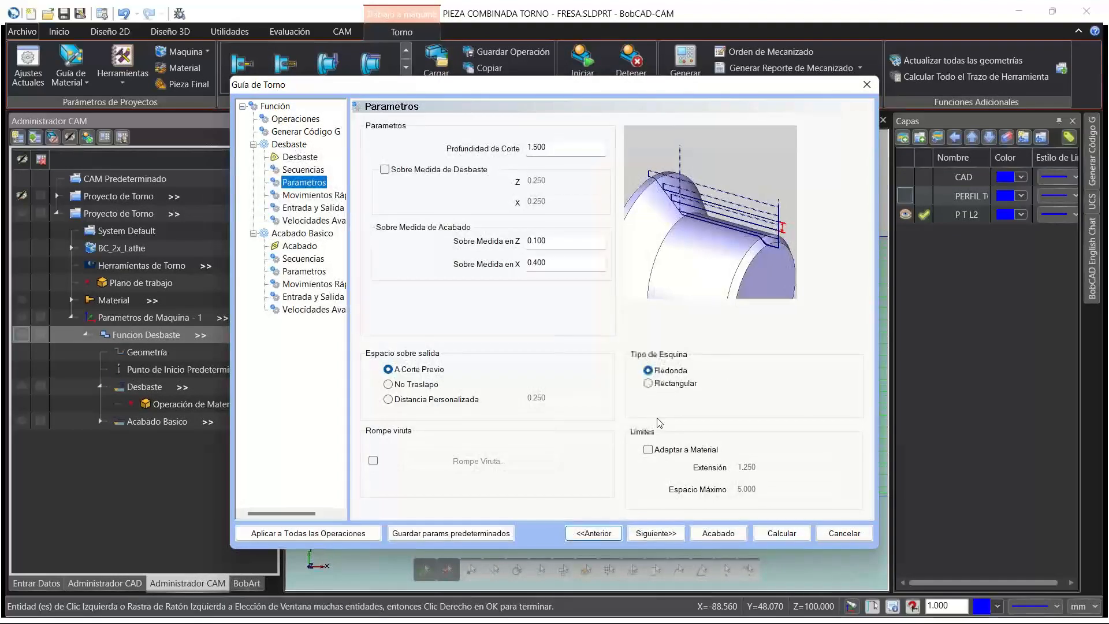
click(687, 451)
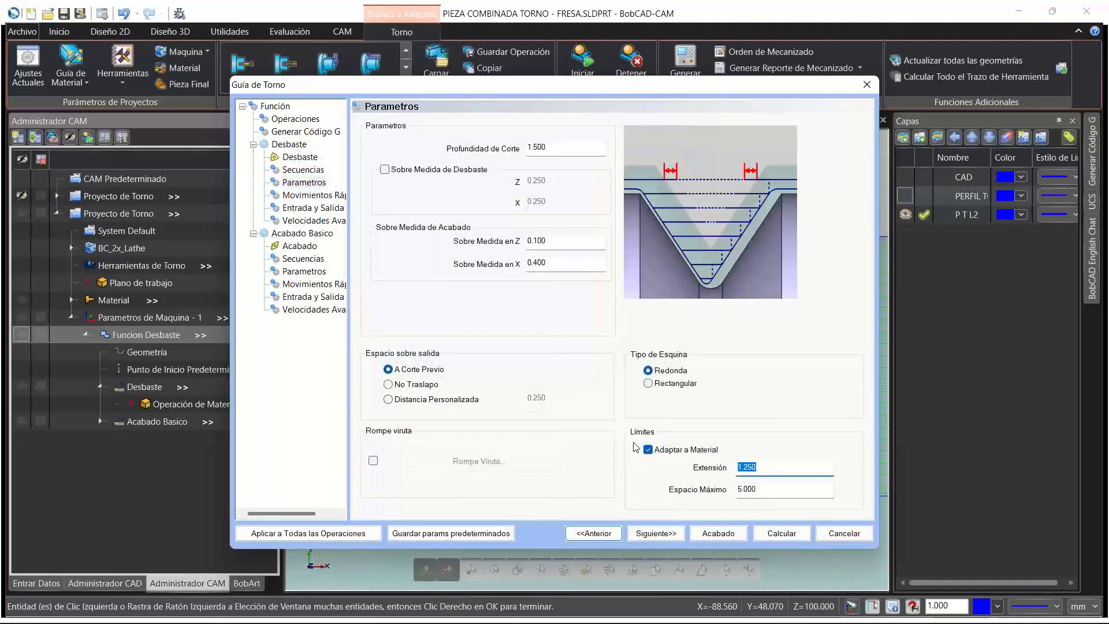
key(Tab)
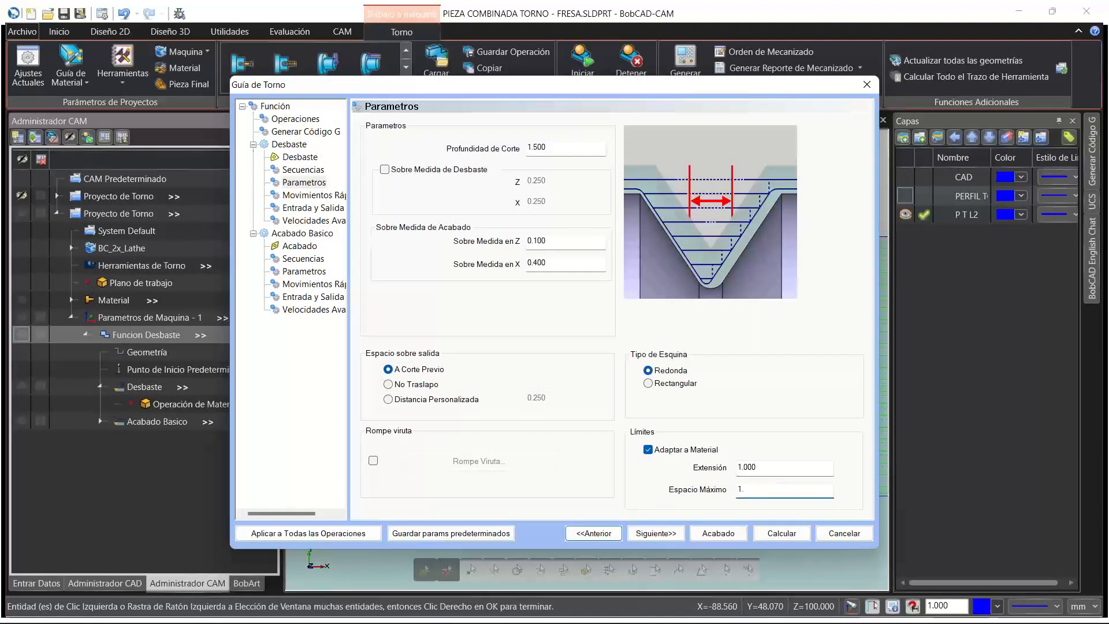
click(781, 534)
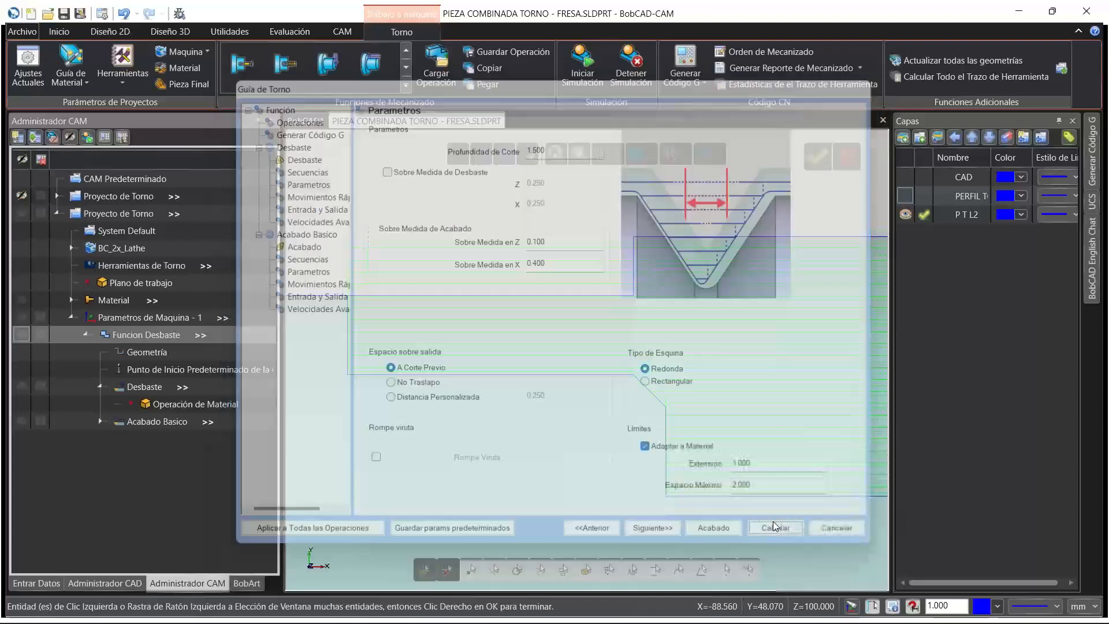
Simulate the second lathe project from the front view at increased speed, and close the simulation
scroll(626, 272, down, 1)
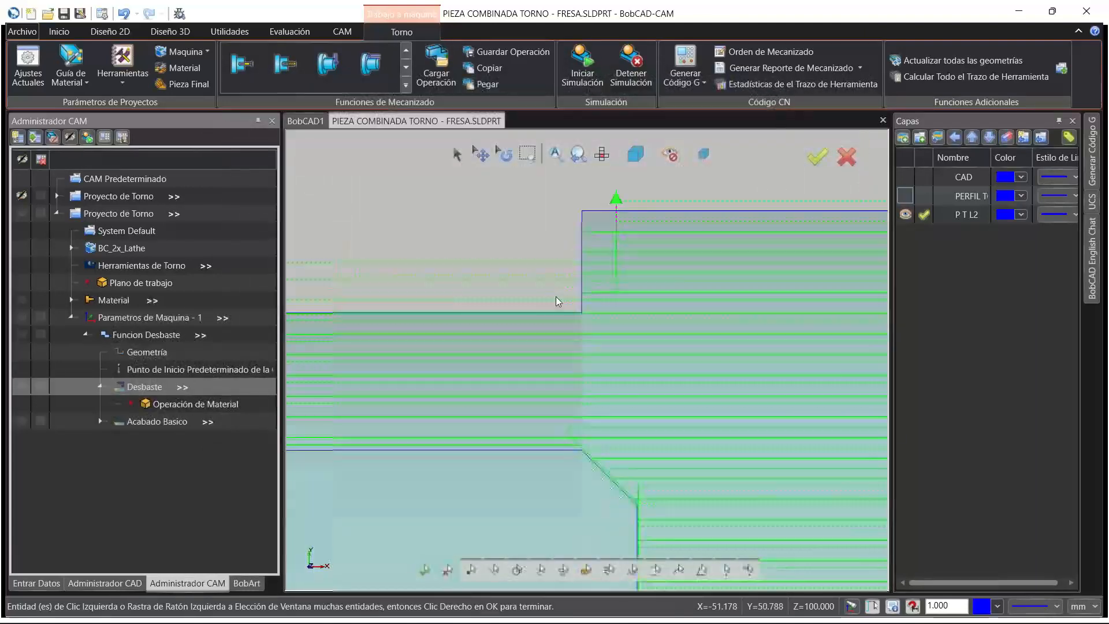
scroll(559, 286, down, 2)
scroll(558, 282, up, 3)
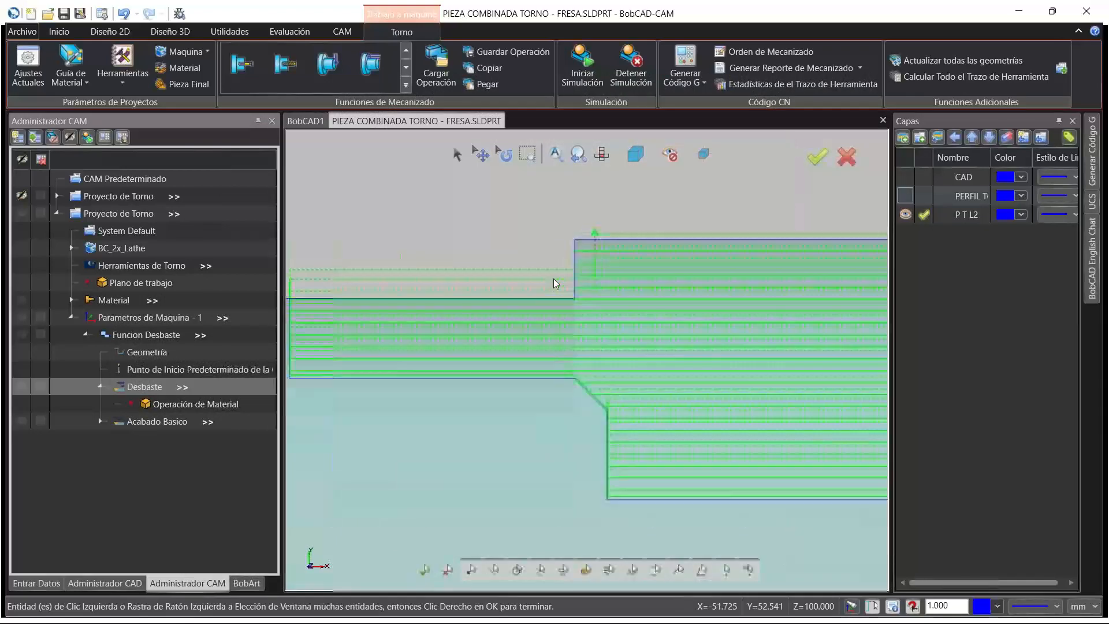
scroll(574, 258, down, 4)
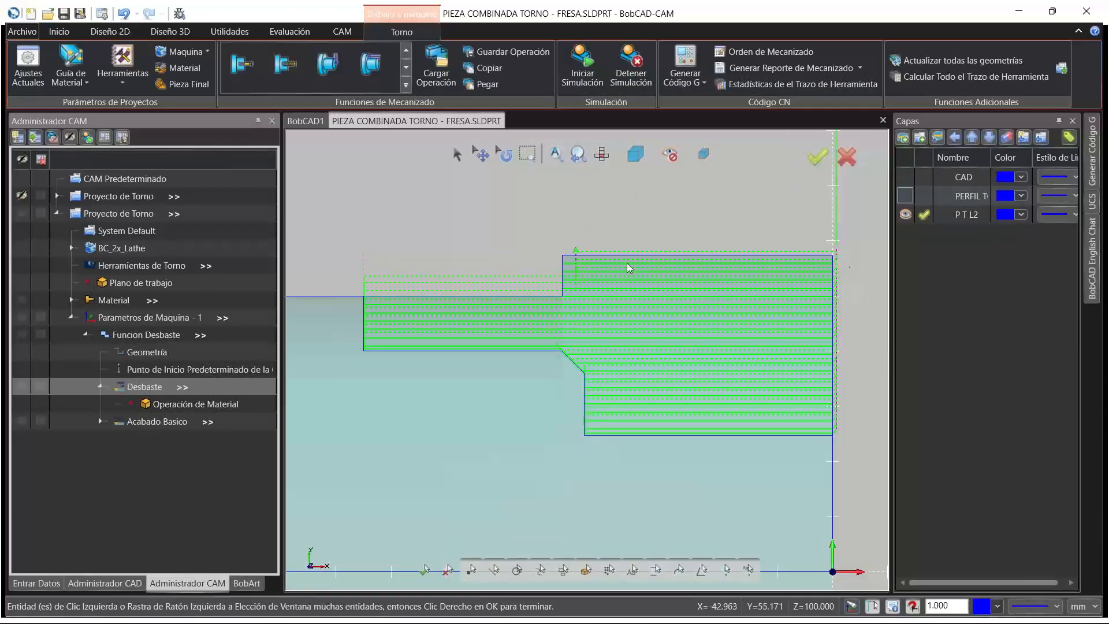
scroll(635, 327, down, 3)
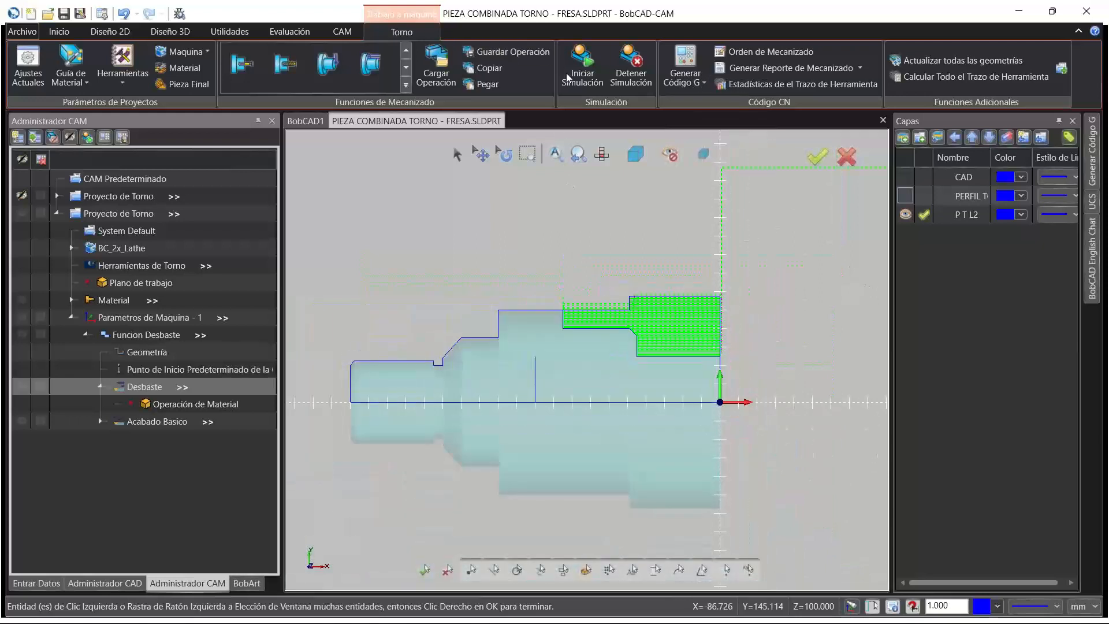
click(589, 75)
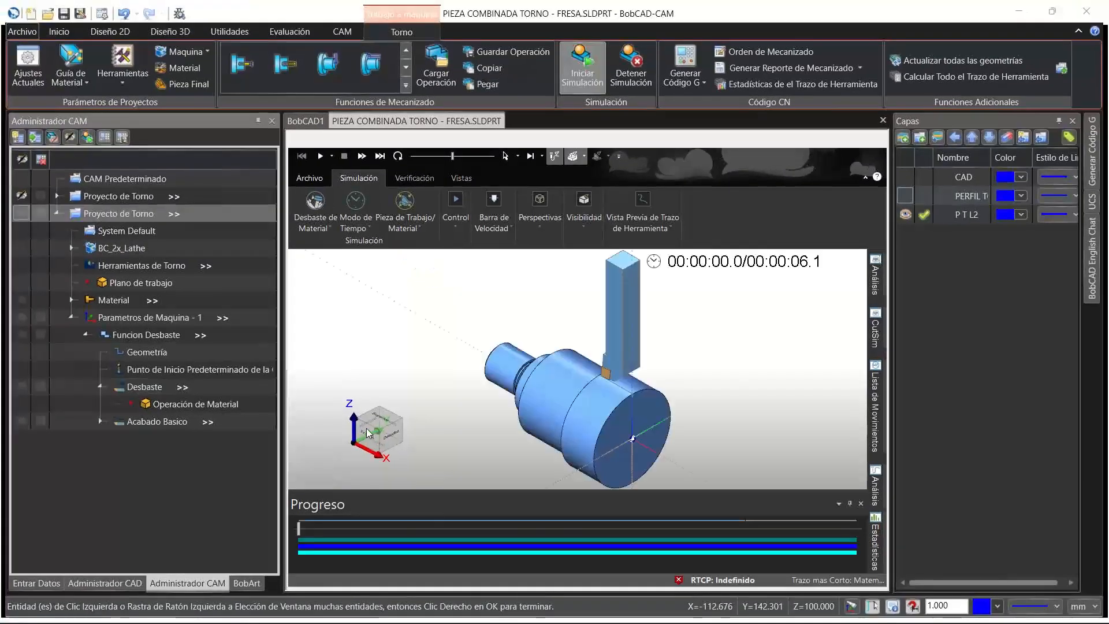
drag(373, 442, 378, 443)
click(378, 444)
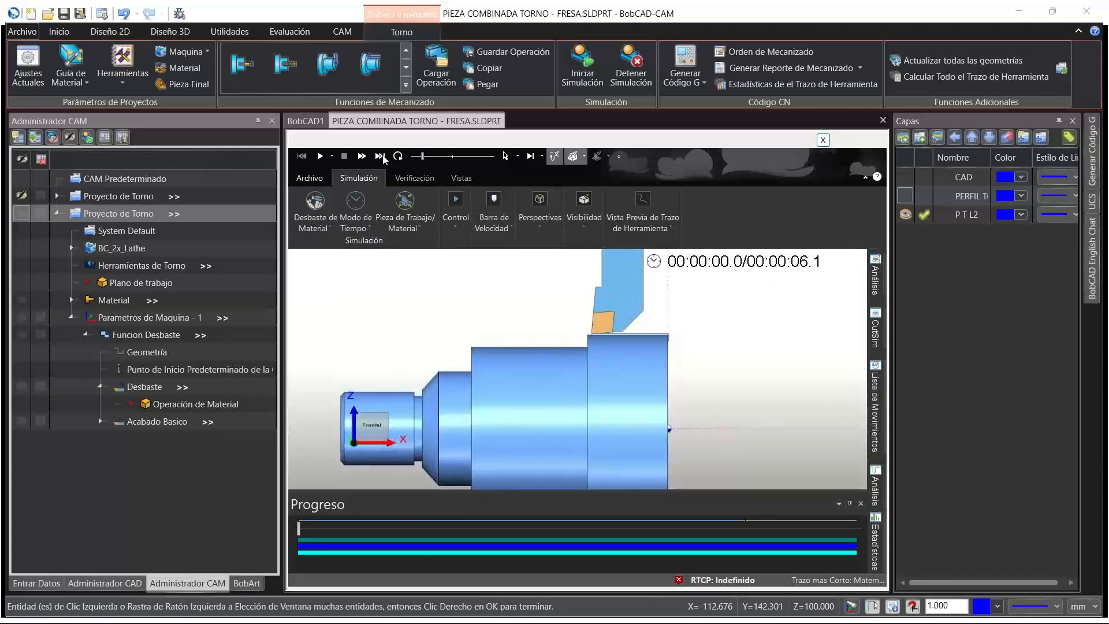
click(320, 156)
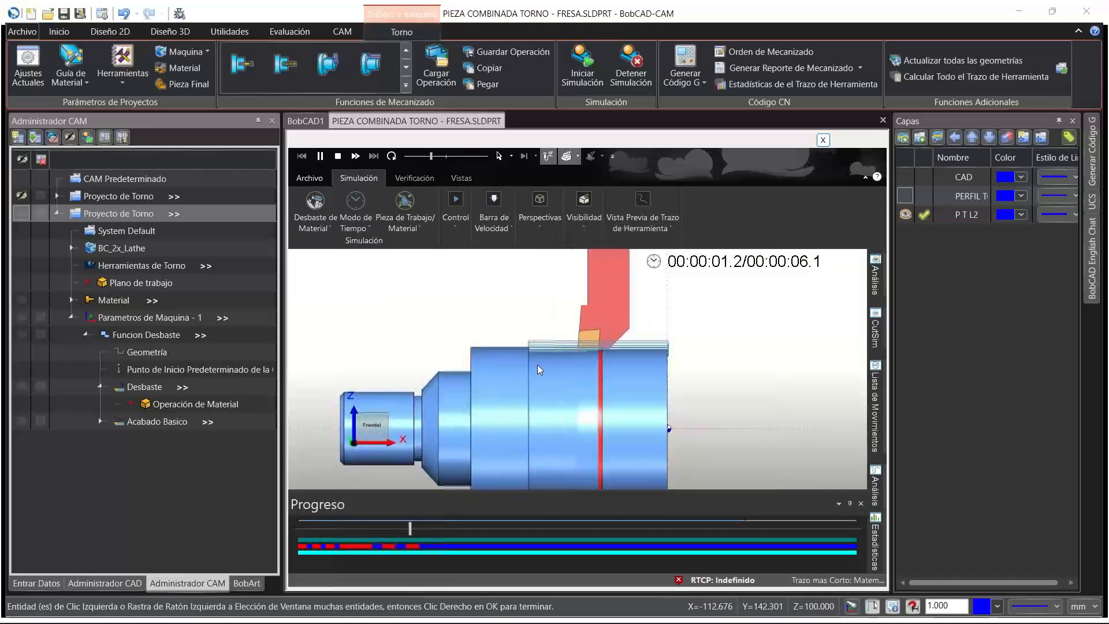
click(458, 156)
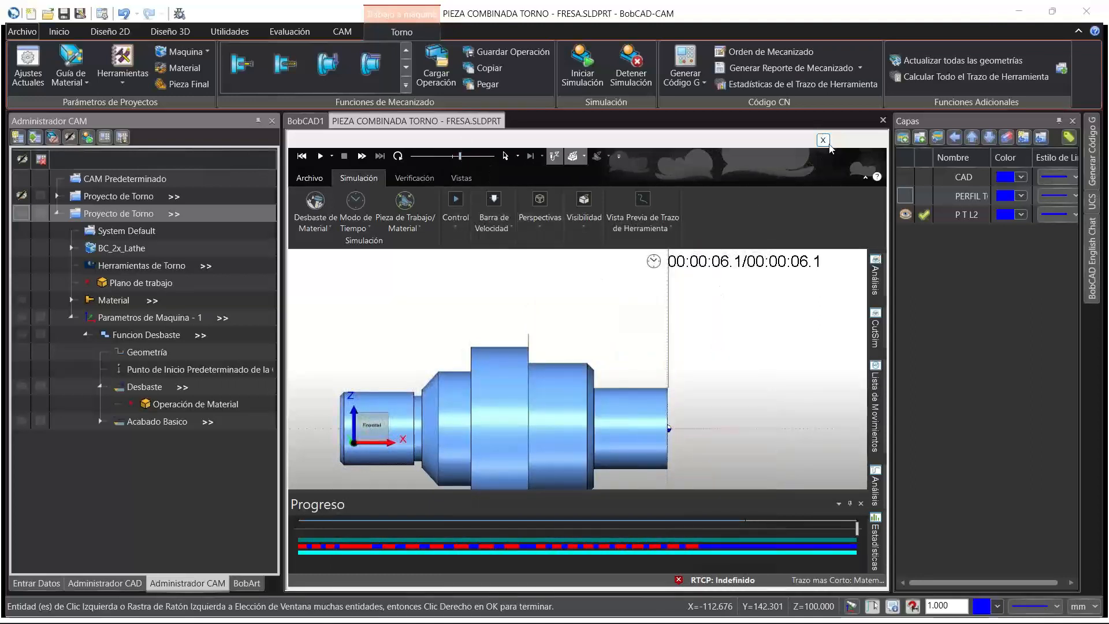
click(824, 139)
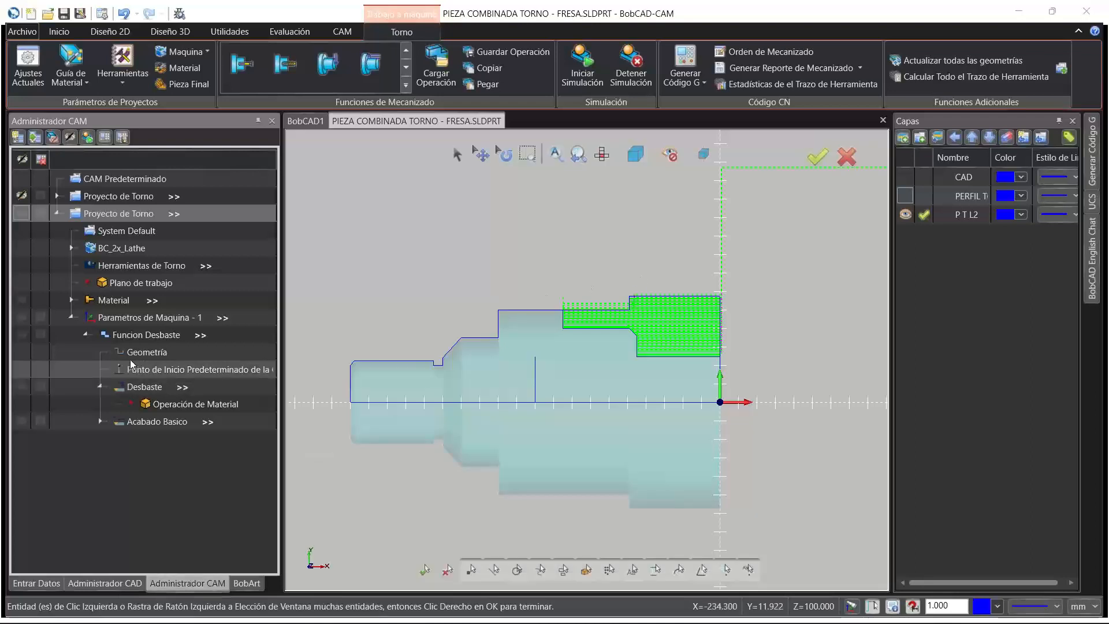
Recalculate all toolpaths of the roughing function, including its basic finishing operation
right_click(133, 335)
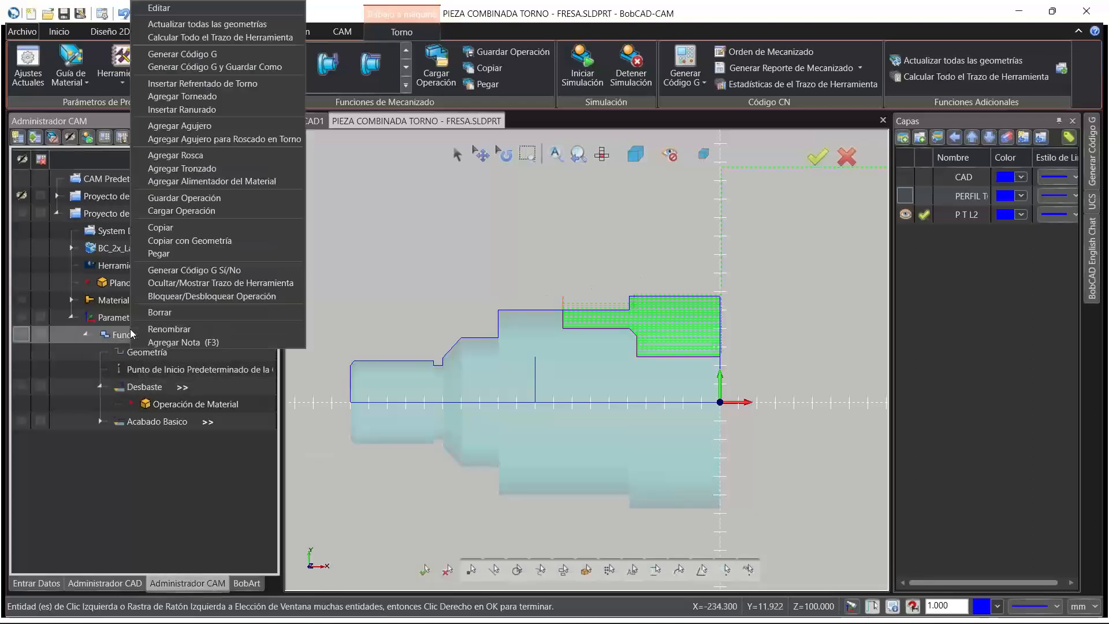
click(149, 371)
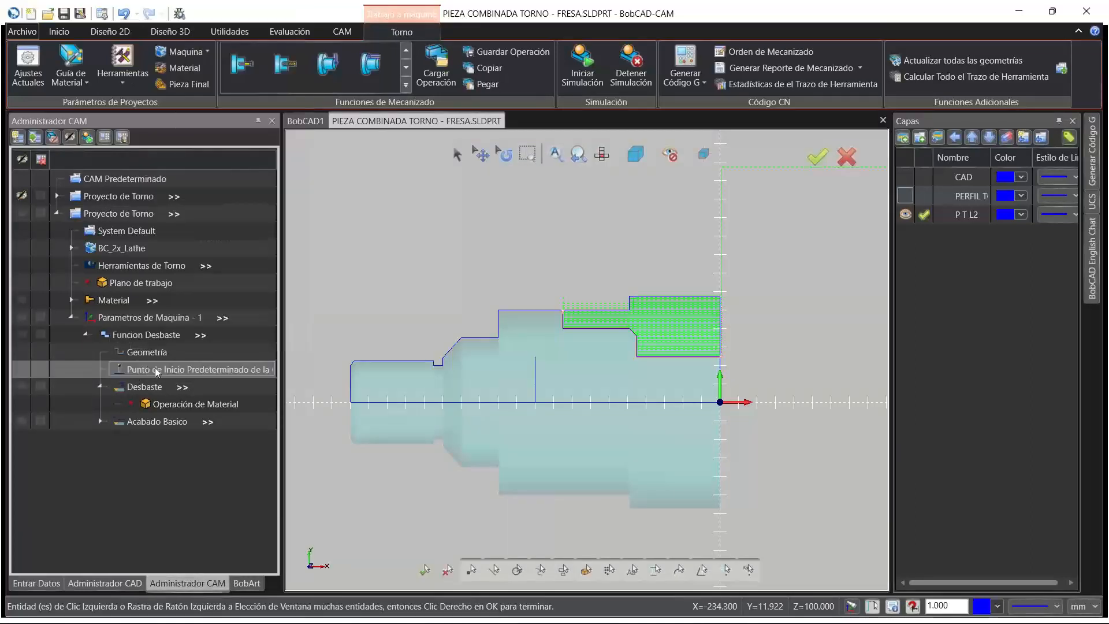
click(158, 338)
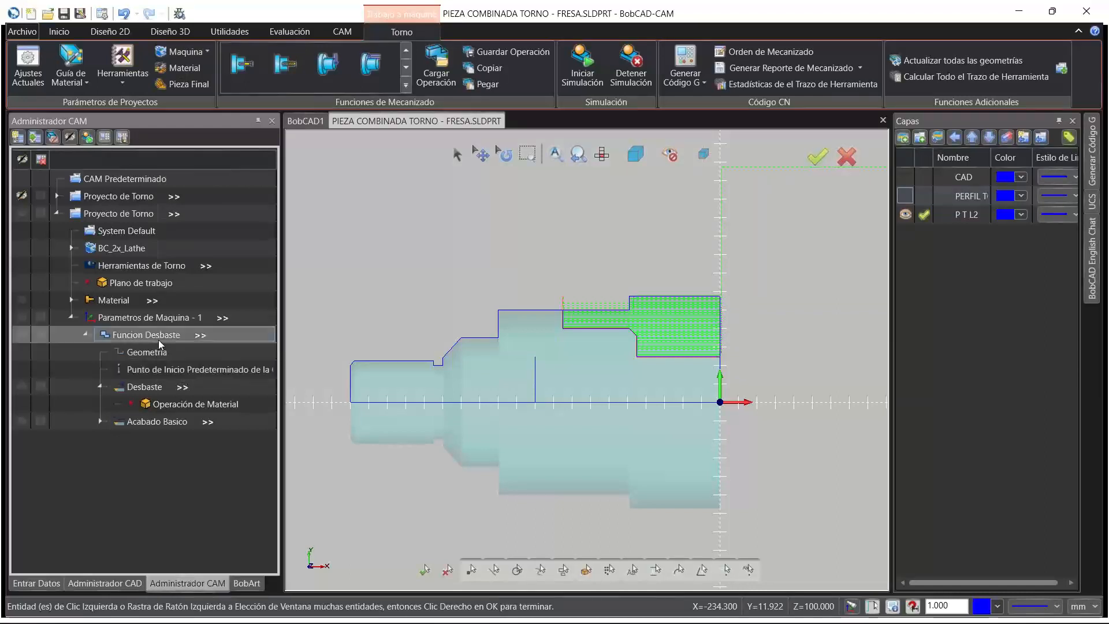
right_click(159, 340)
click(202, 36)
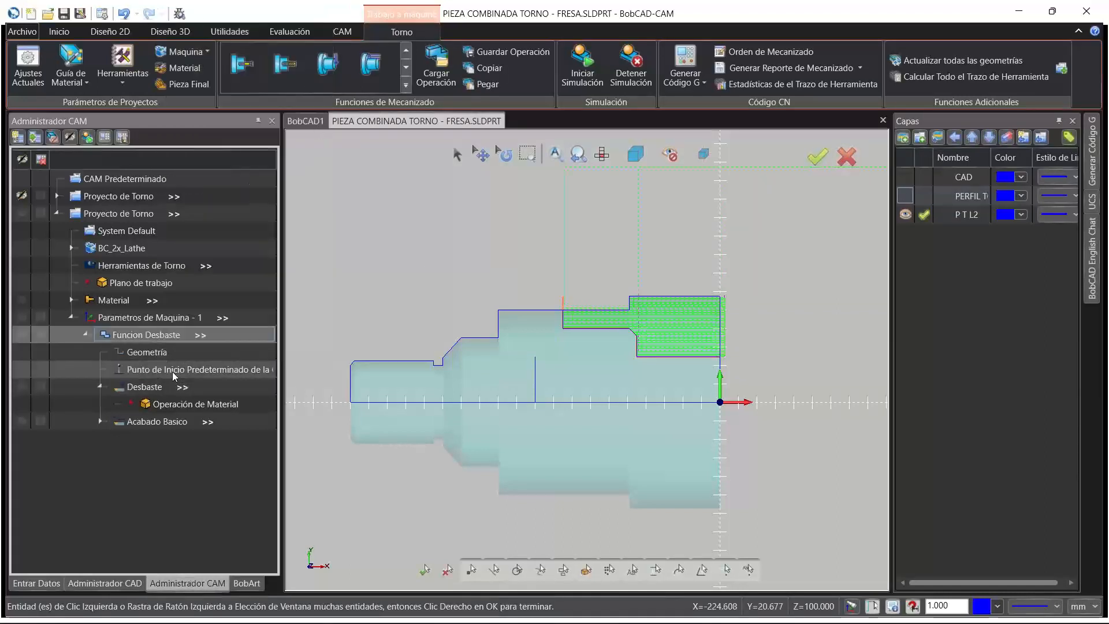
Play the quick simulation of the roughing operation at a higher speed
right_click(160, 388)
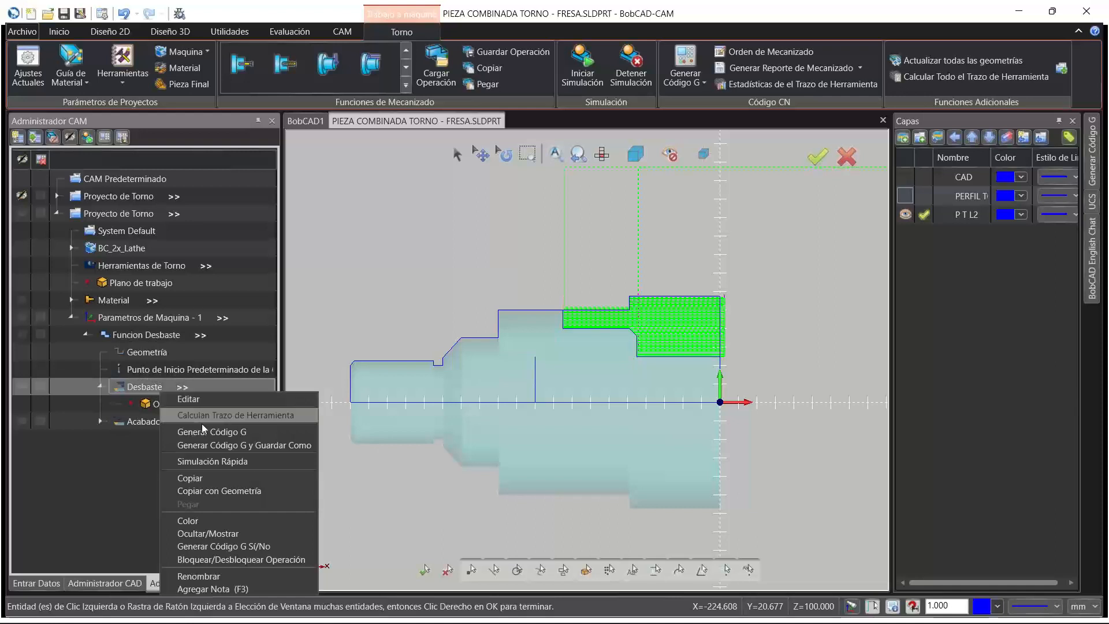
click(213, 461)
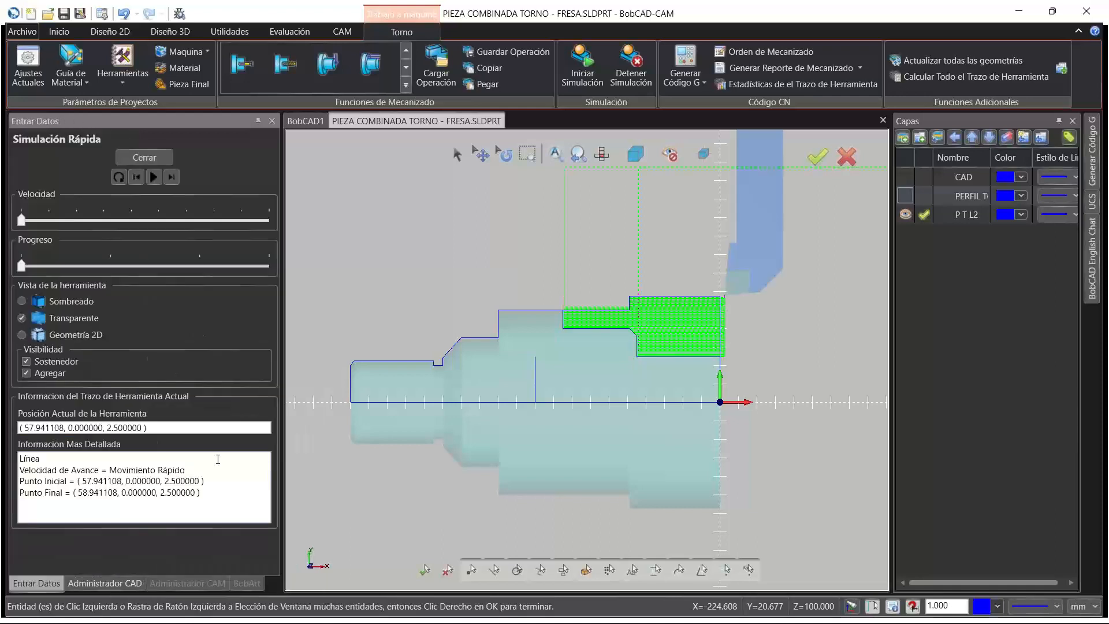
click(151, 222)
click(154, 176)
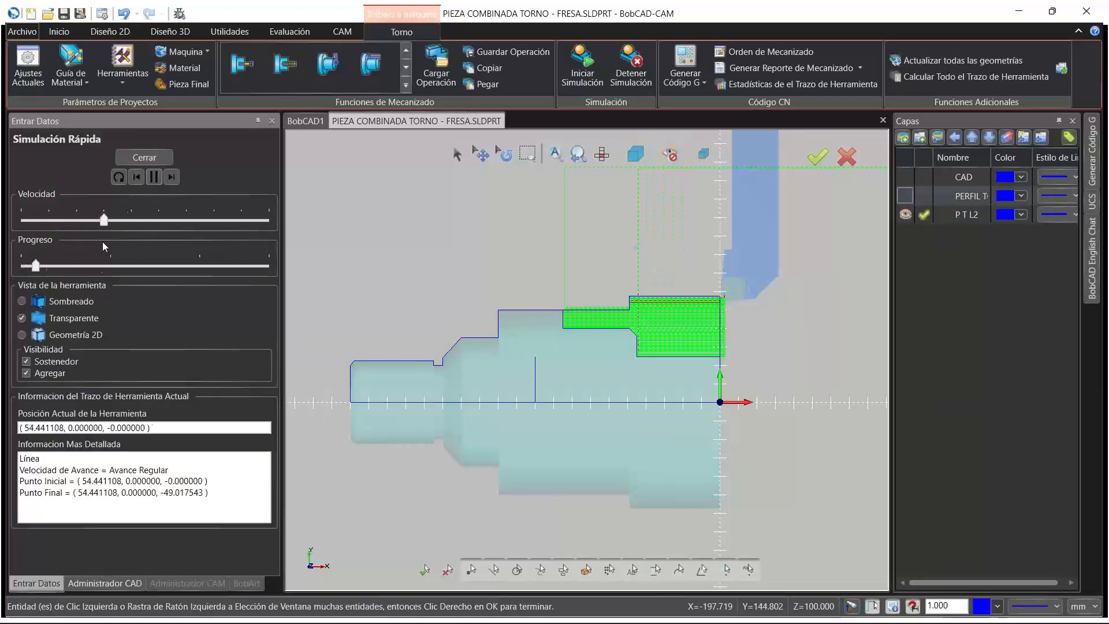
Display the tool as shaded in the quick simulation, close the simulation, and collapse the roughing function
click(82, 301)
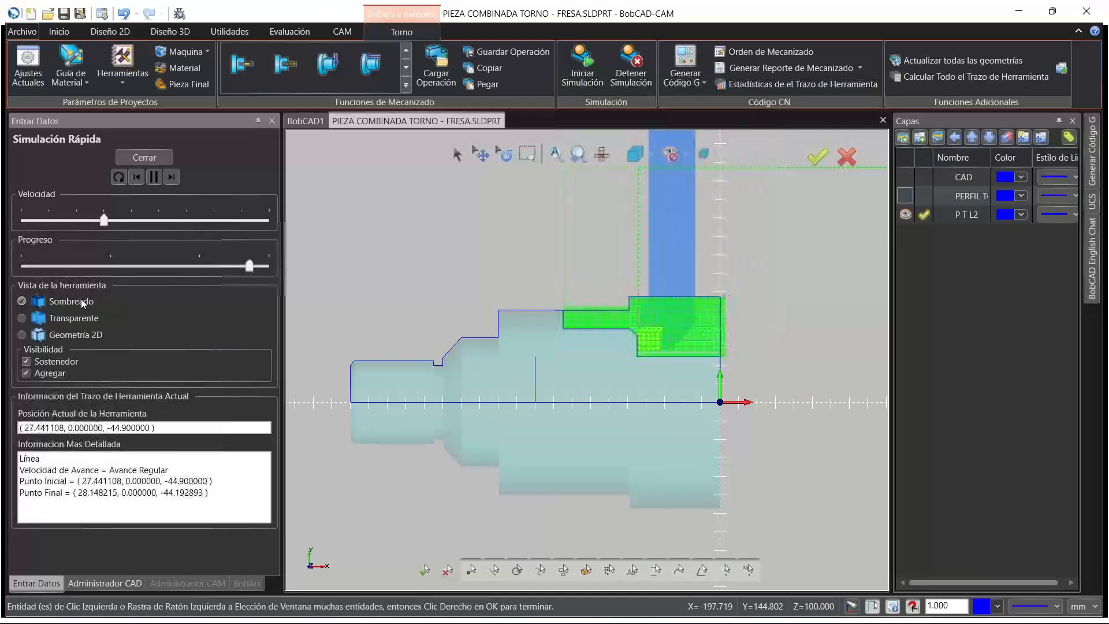
click(146, 157)
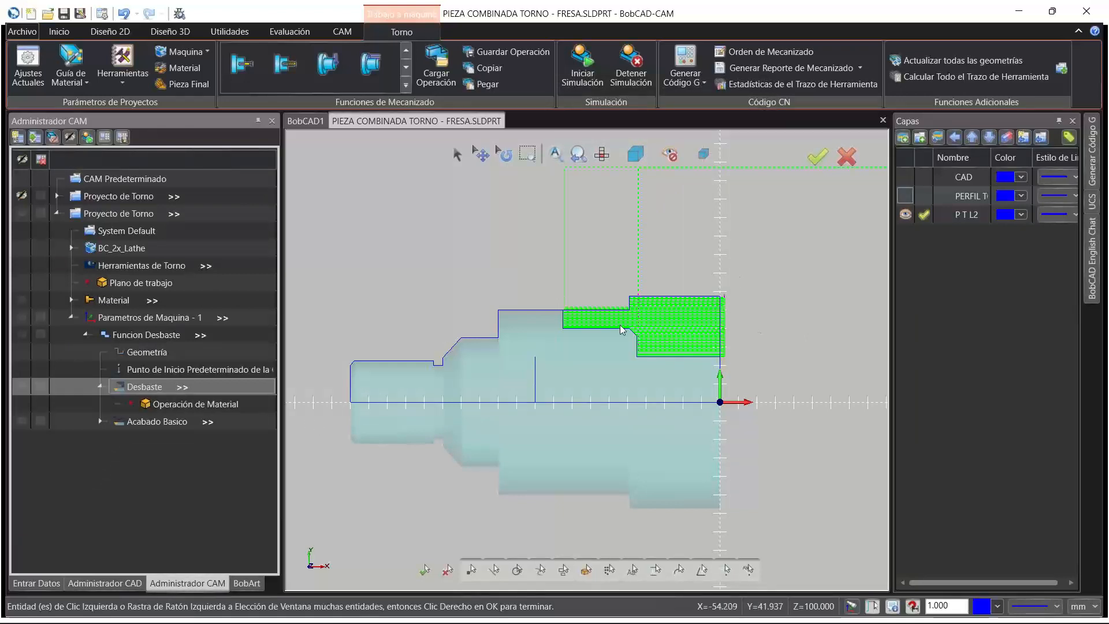
click(85, 334)
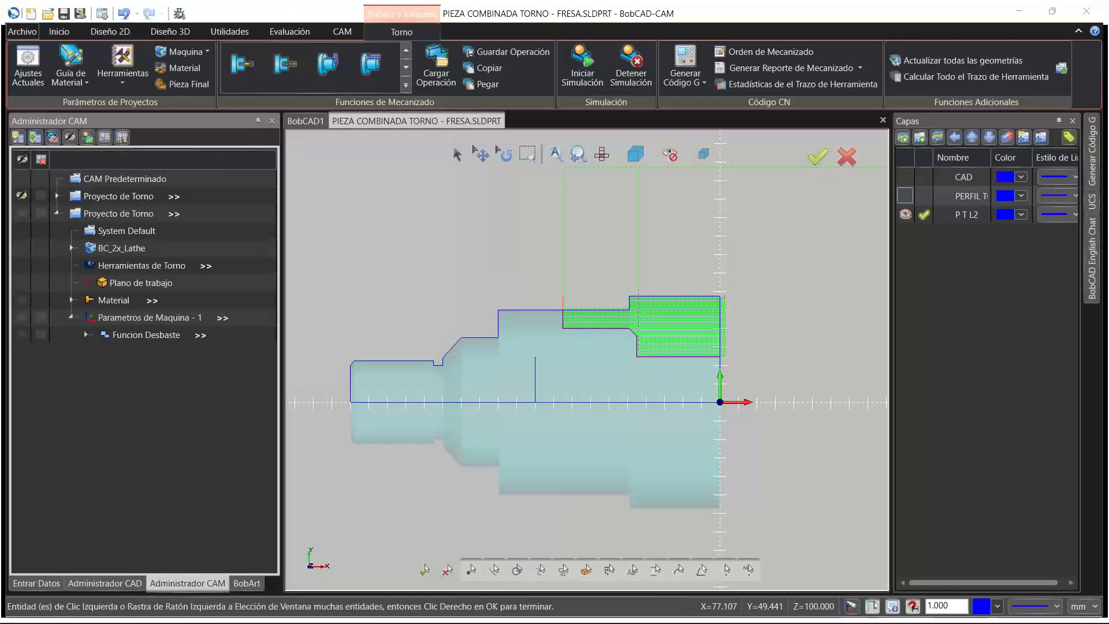
Show the turning profile layer and make it active, hide the P T L2 layer, and show the CAD layer
click(905, 195)
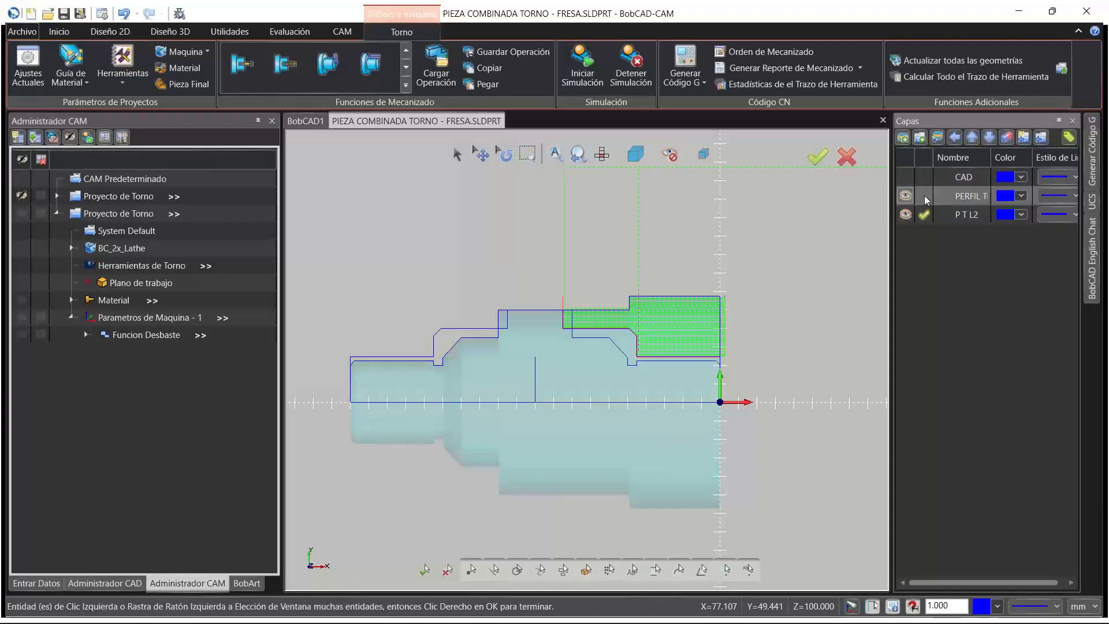
click(924, 196)
click(906, 214)
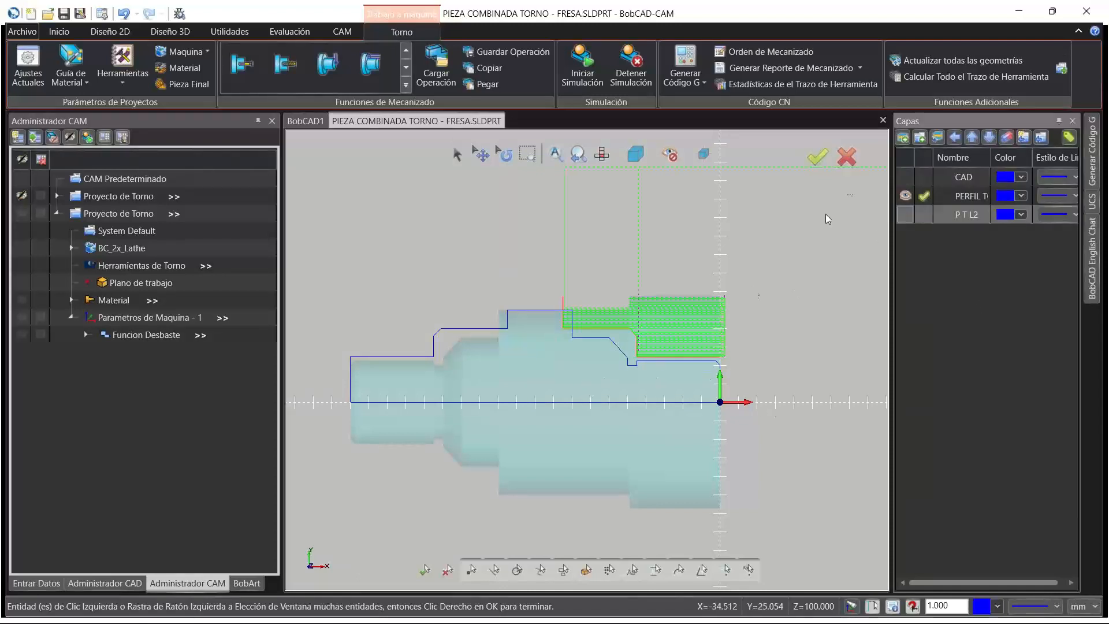
click(905, 176)
middle_drag(681, 325, 719, 293)
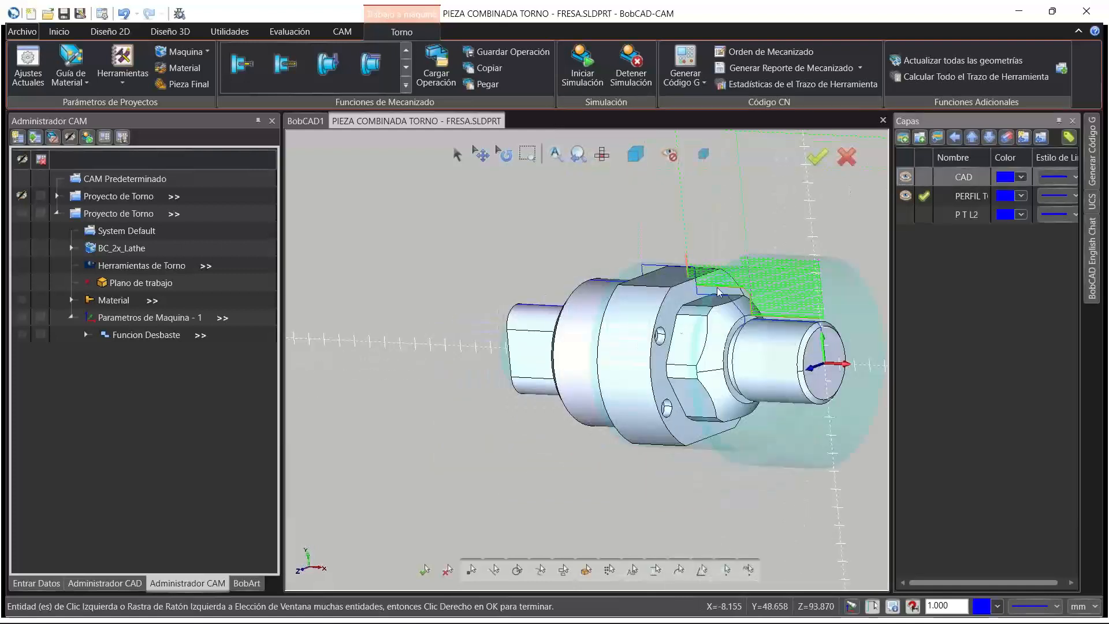
Hide the second lathe project's toolpaths and stock, and collapse the project in the CAM tree
click(26, 213)
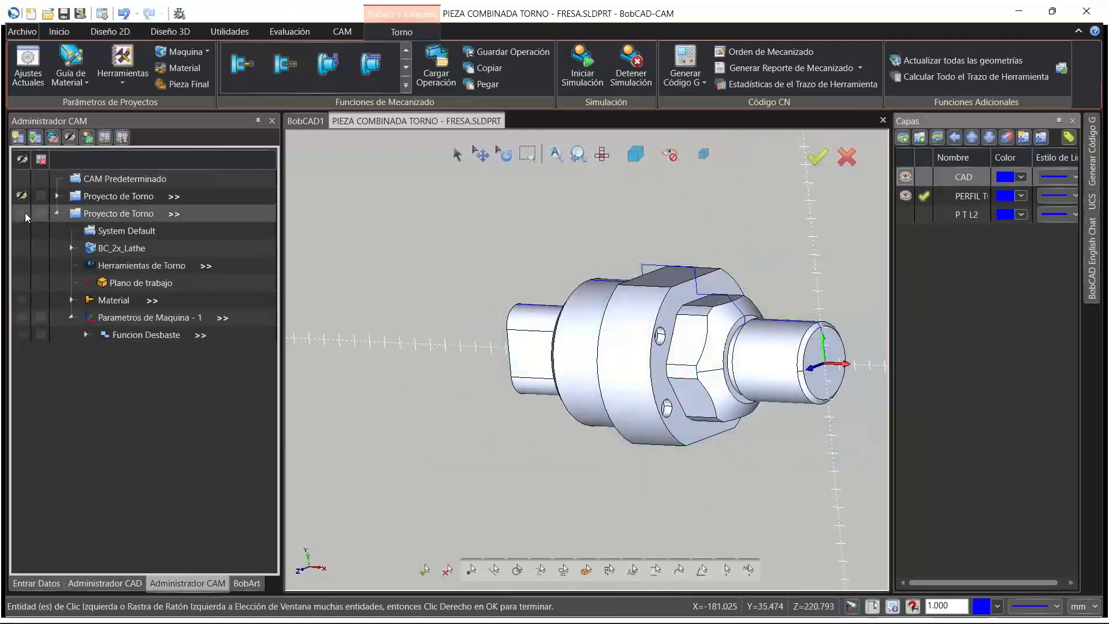
click(56, 214)
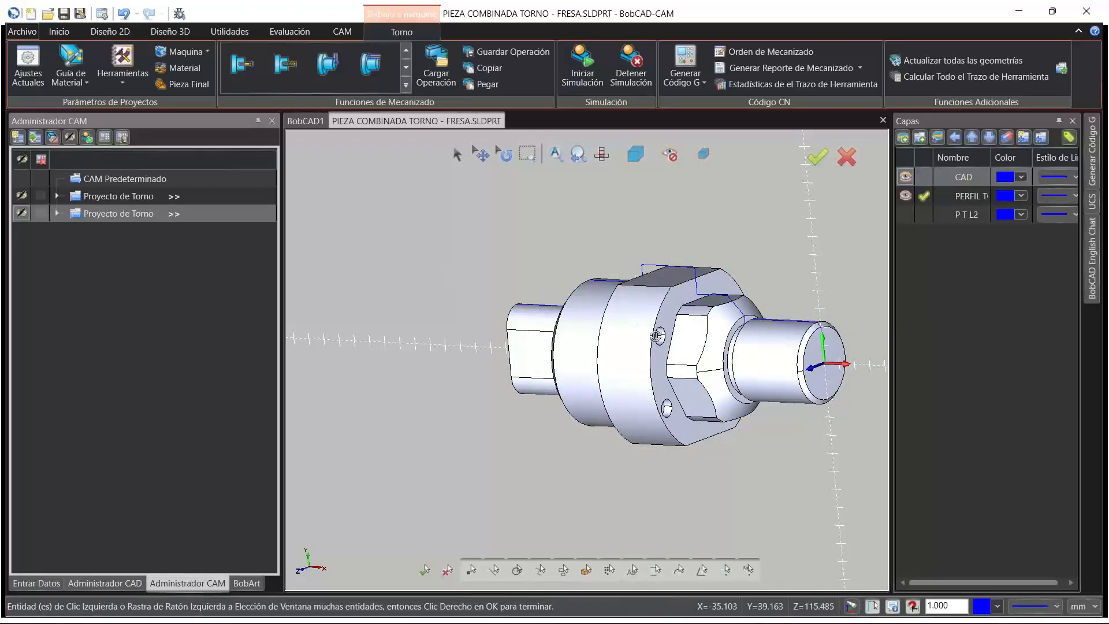
mouse_move(657, 335)
middle_down()
mouse_move(631, 334)
mouse_move(665, 336)
middle_up()
Compare the turning profile with the solid model by switching the CAD layer's visibility off and on
click(905, 179)
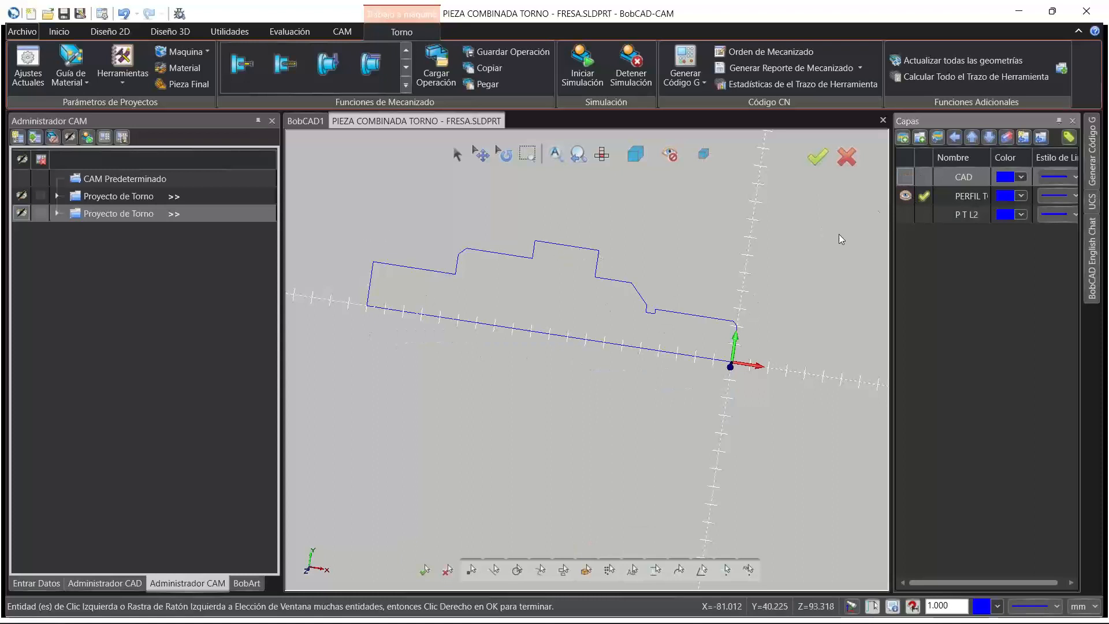
click(905, 177)
middle_drag(670, 271, 585, 288)
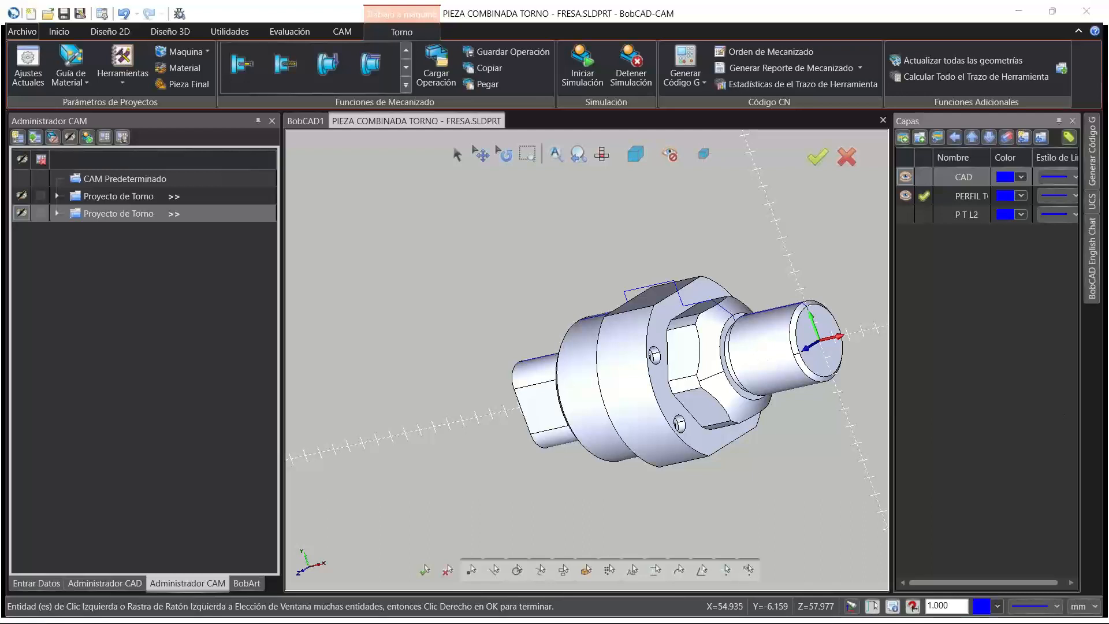
click(906, 177)
middle_drag(761, 265, 721, 342)
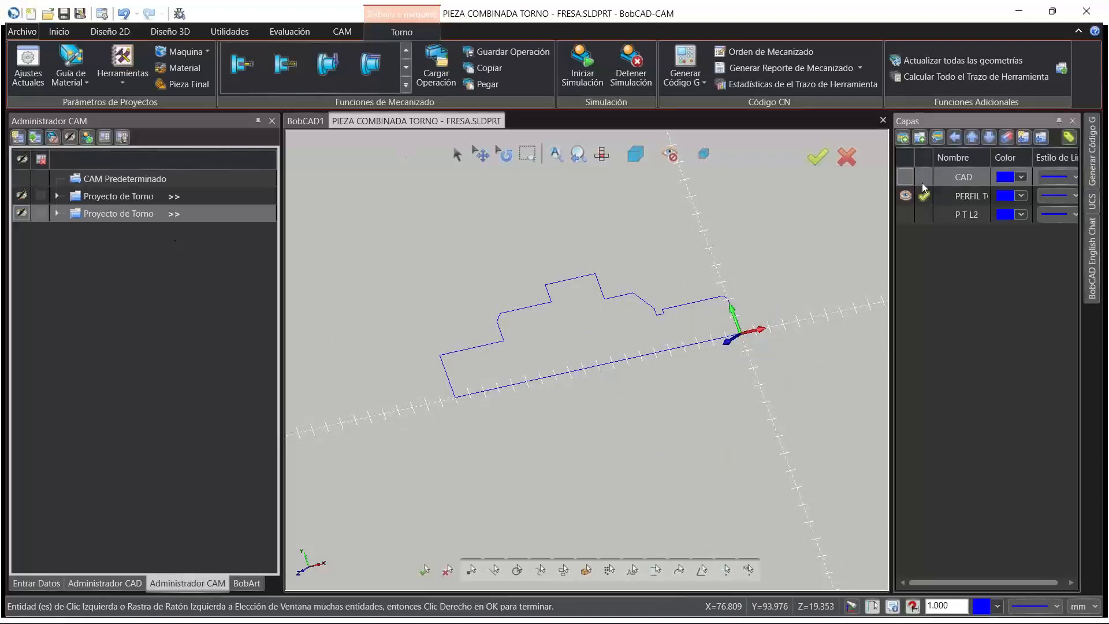
click(908, 179)
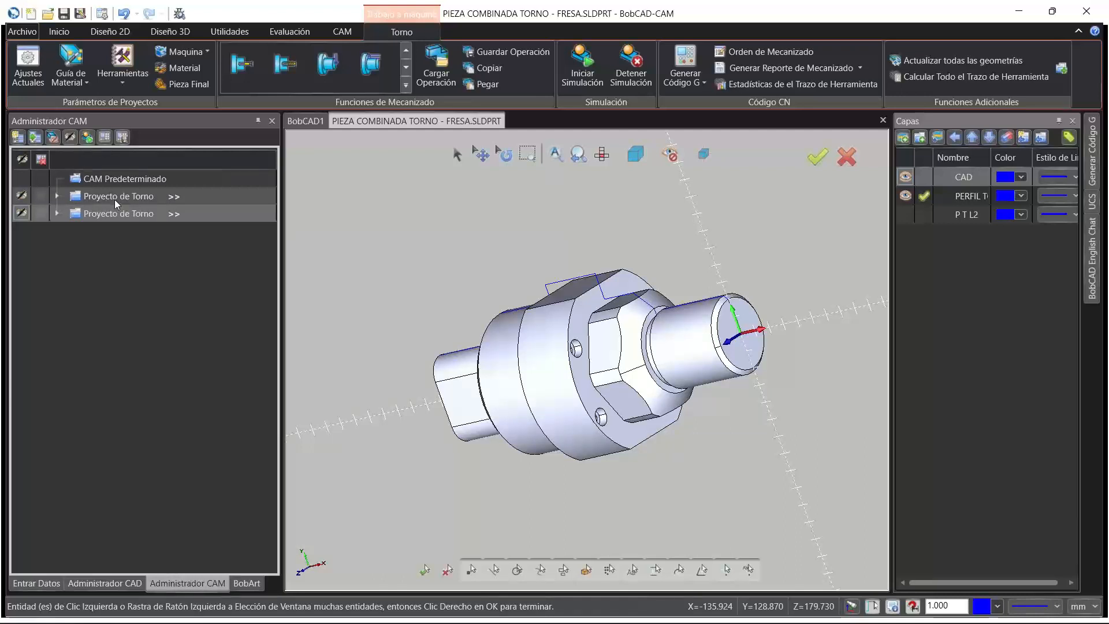
Create a new milling (Fresa) project through the stock wizard, with the CAD solid selected as the workpiece geometry
click(21, 141)
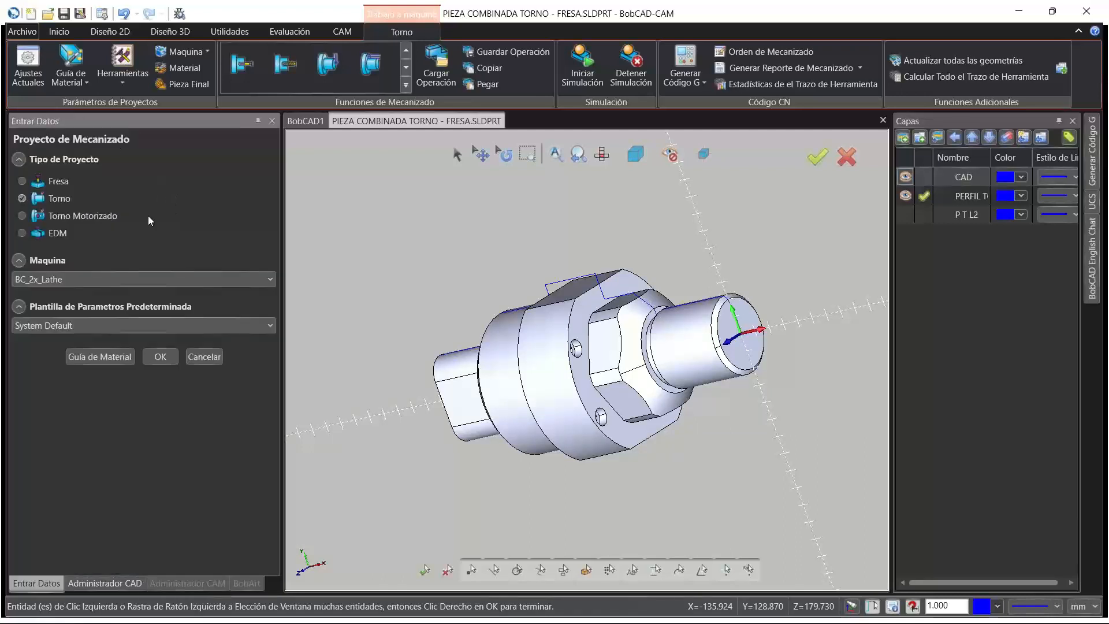
click(48, 182)
click(93, 362)
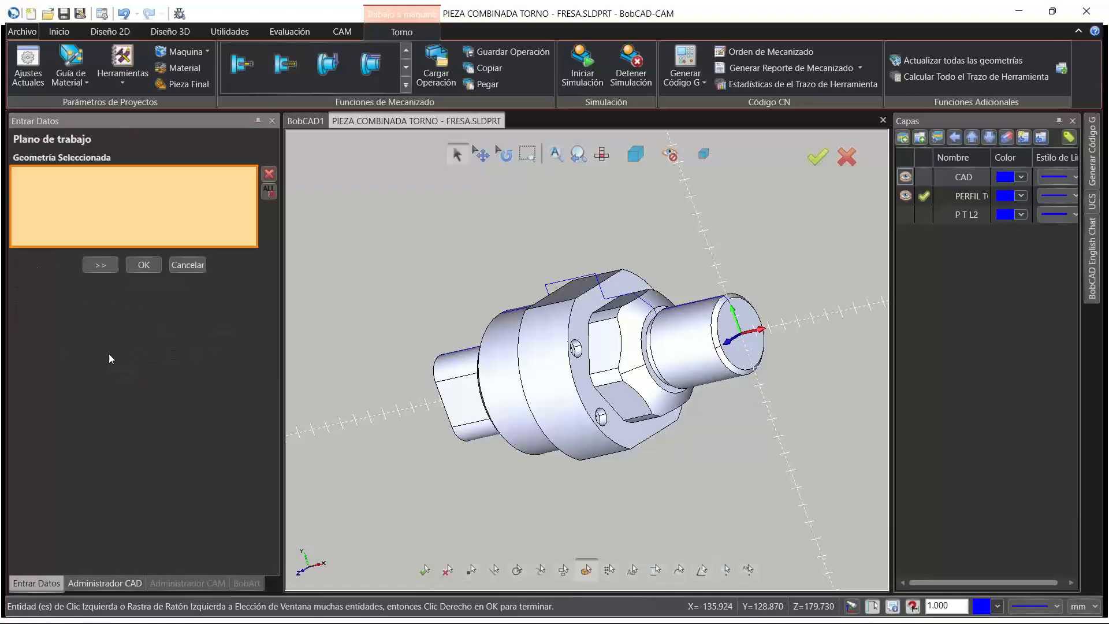
click(529, 366)
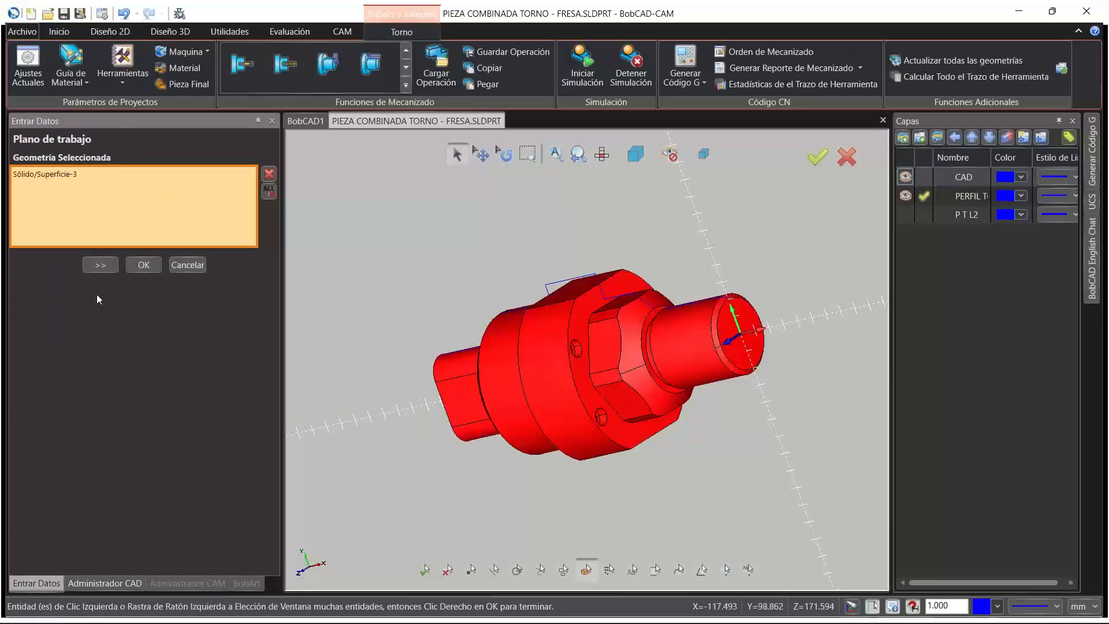
click(95, 266)
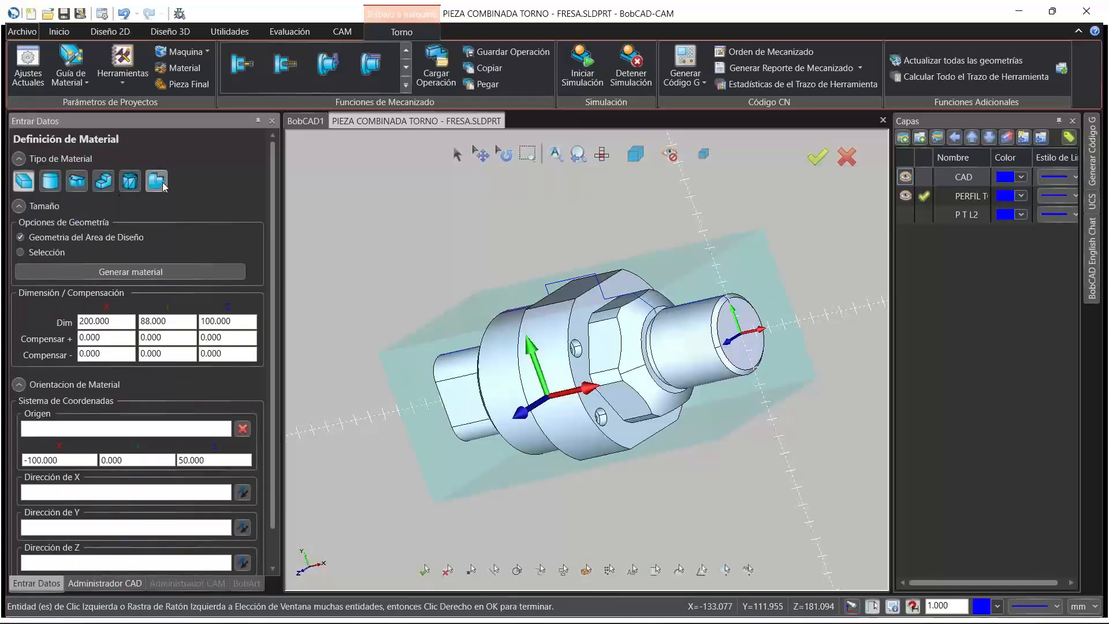
Define the stock as a revolved body generated from the turning profile about the X axis, hiding the CAD layer for selection
click(158, 182)
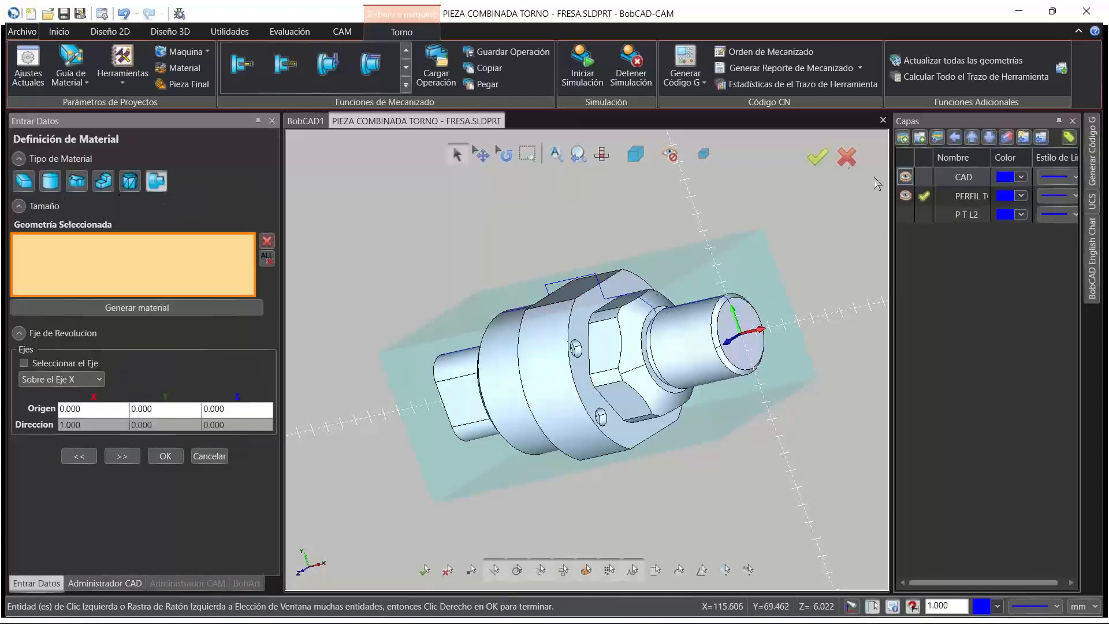
click(906, 176)
click(670, 348)
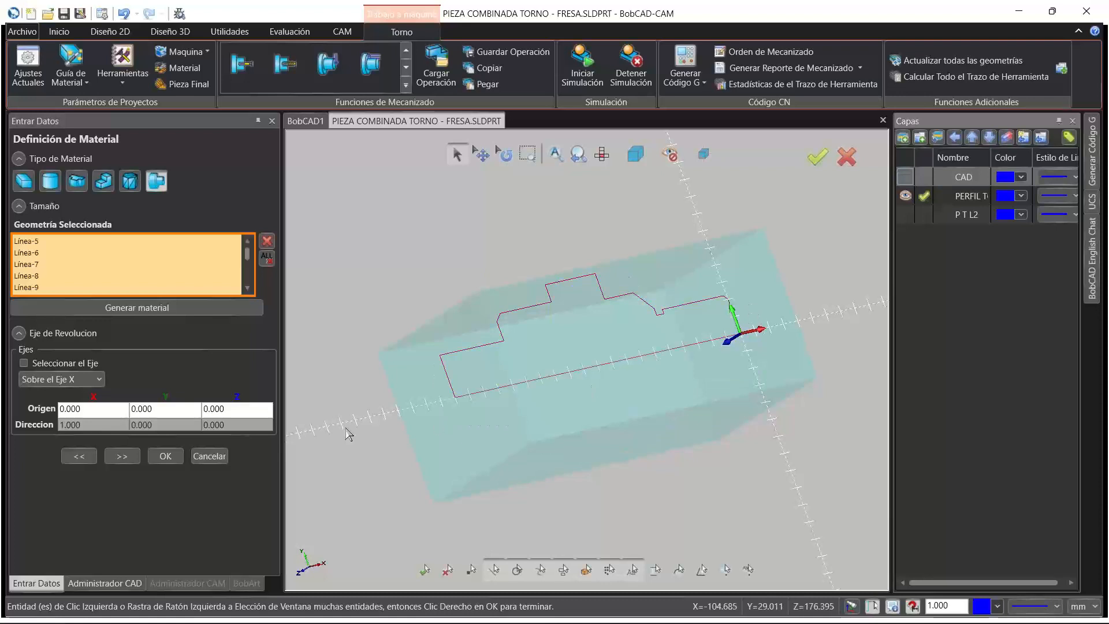
click(125, 312)
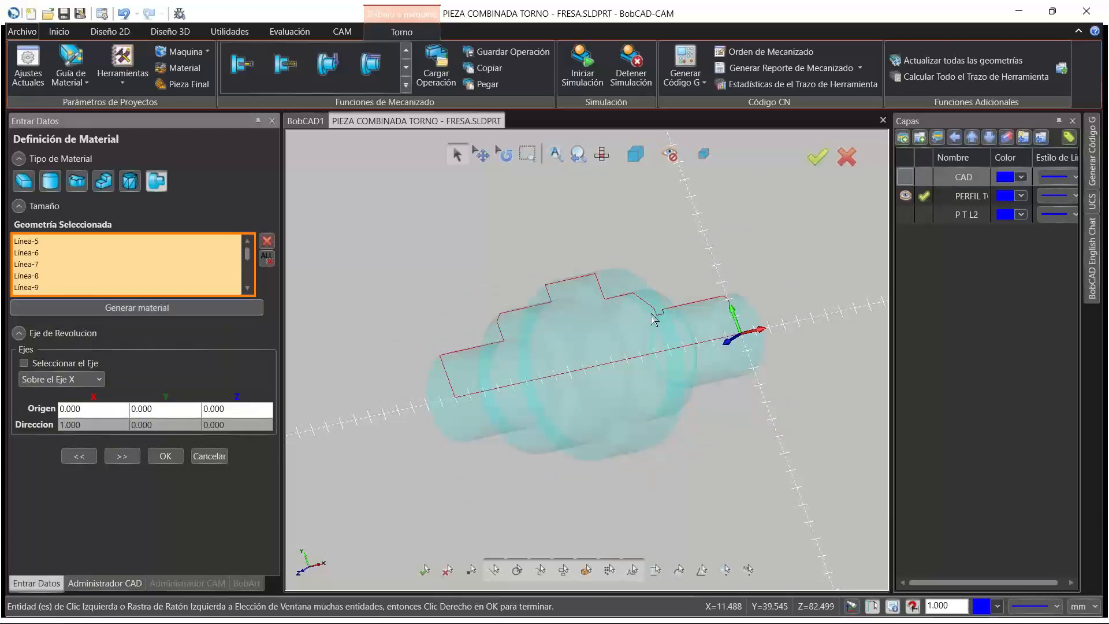
middle_drag(656, 317, 606, 289)
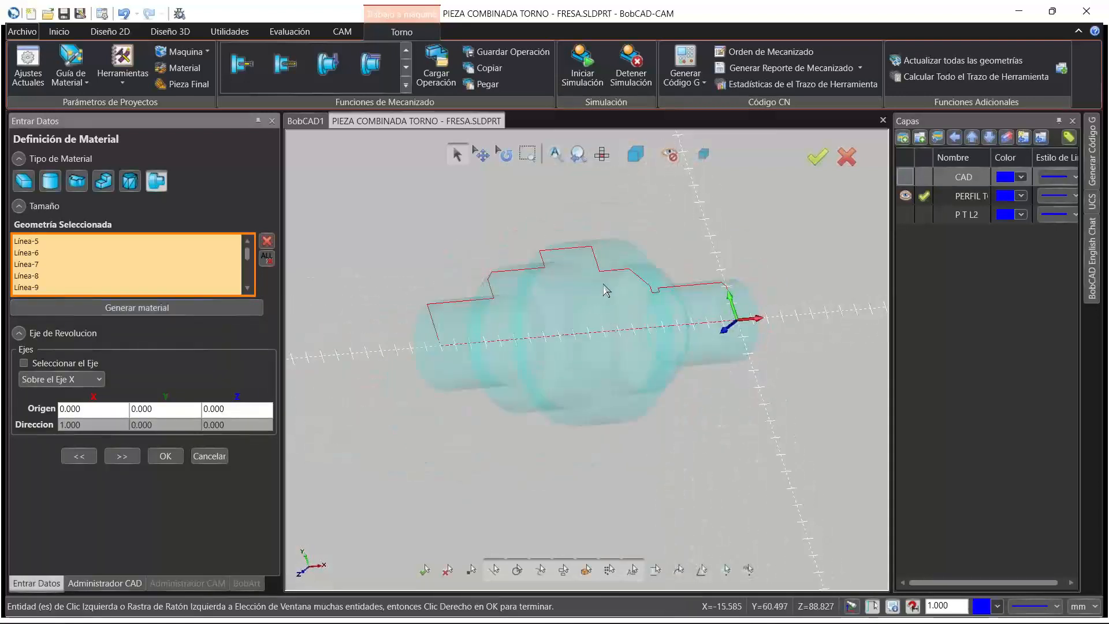
click(121, 456)
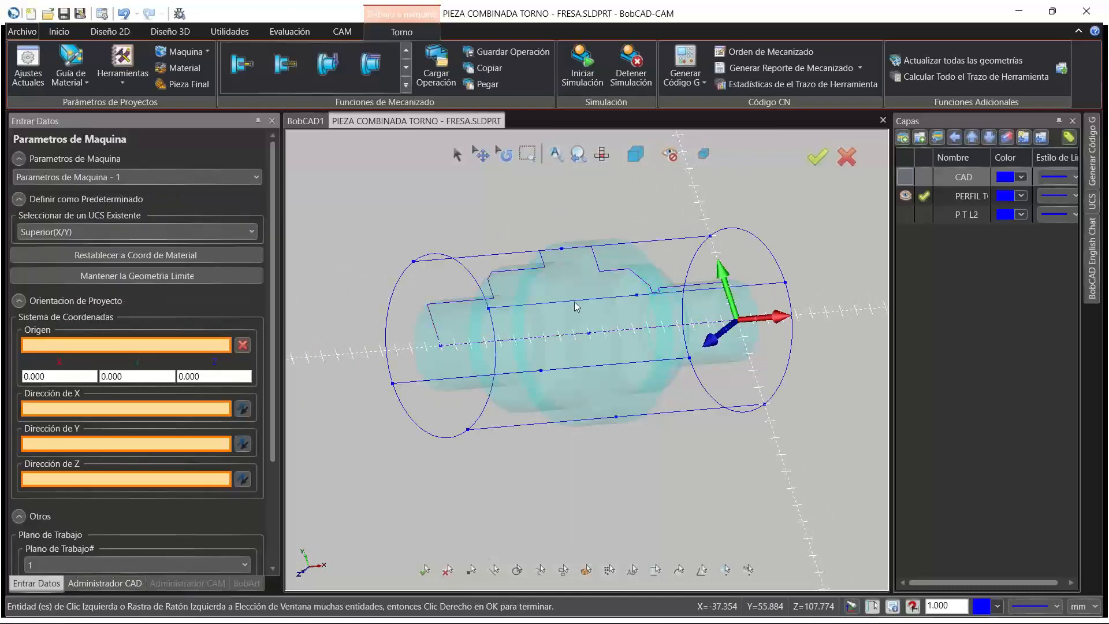
Set the machine setup's Z direction along the part's centreline and finish creating the milling project
scroll(523, 301, down, 3)
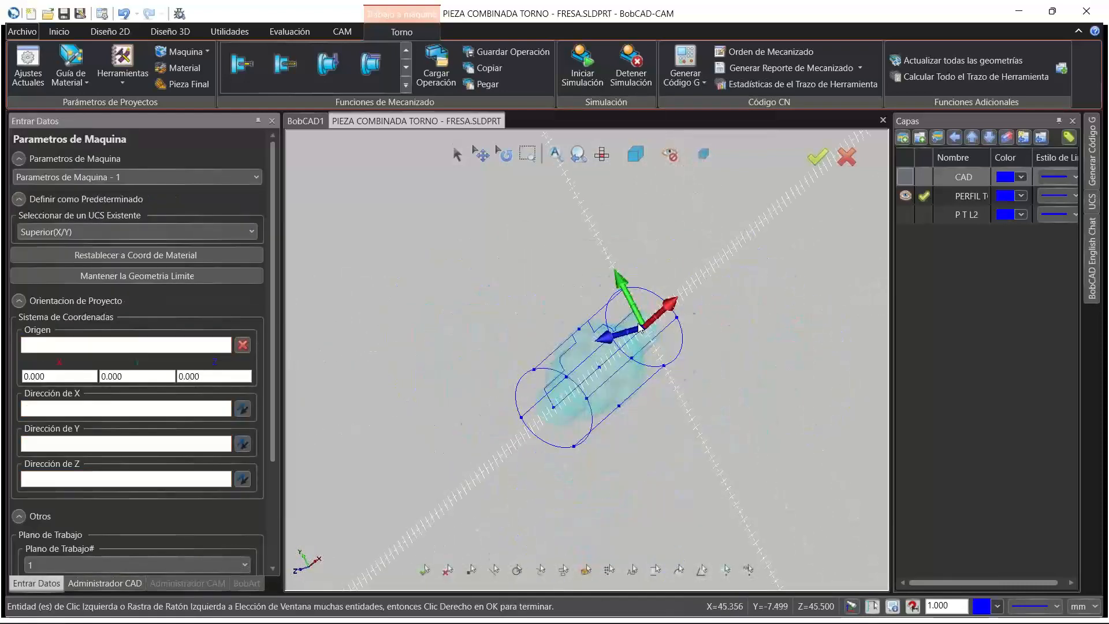
scroll(640, 324, up, 6)
click(96, 484)
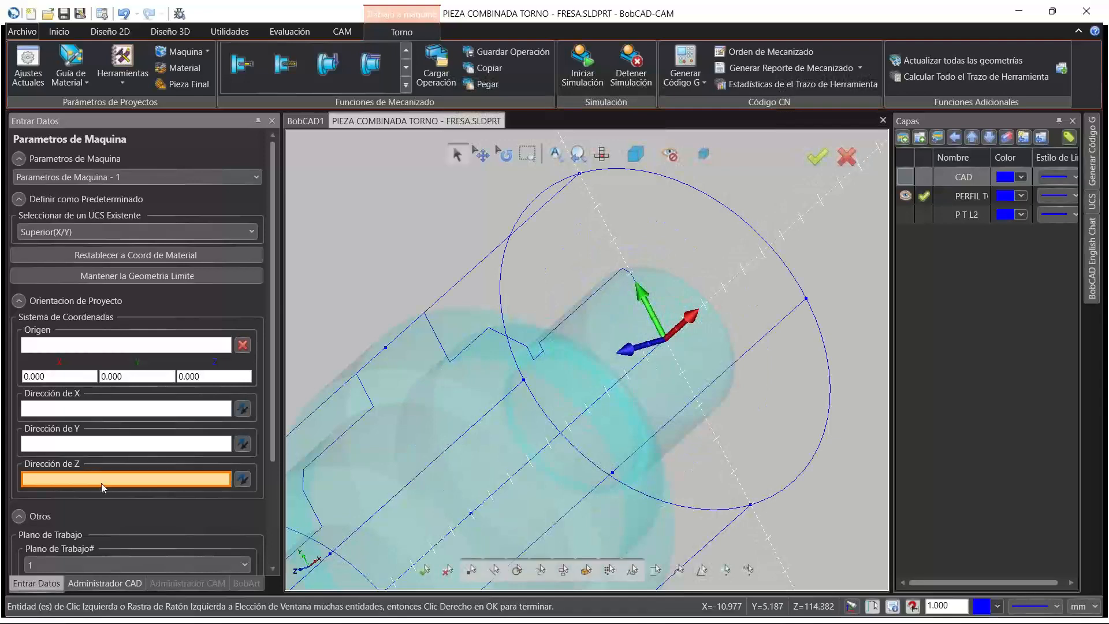
click(689, 332)
middle_drag(698, 352, 626, 346)
scroll(624, 347, down, 3)
scroll(714, 343, up, 4)
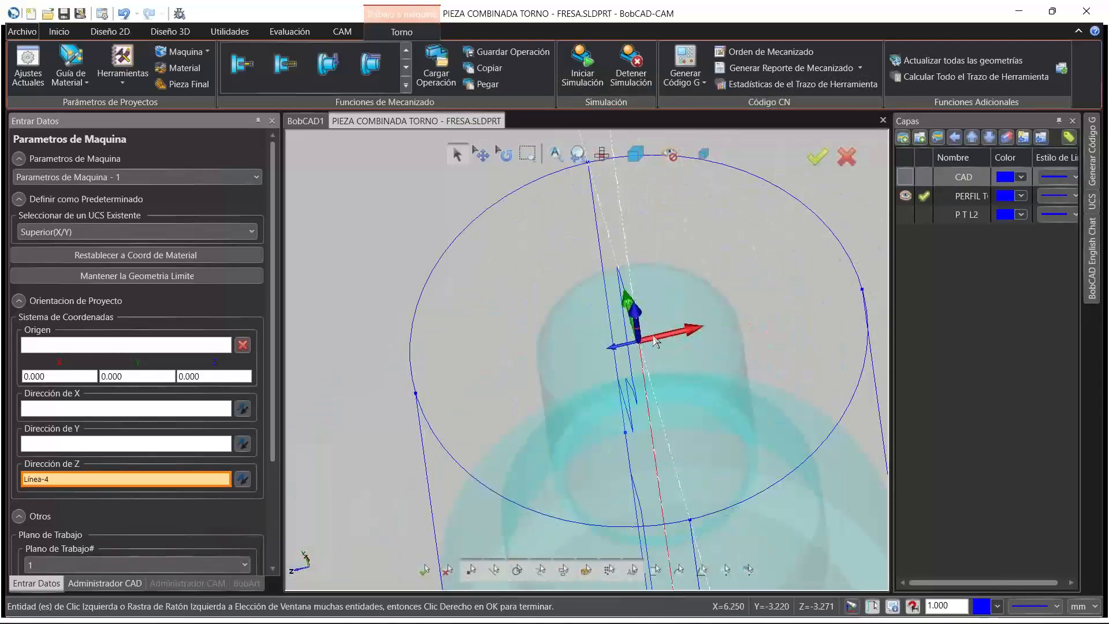
scroll(636, 372, down, 3)
scroll(616, 370, down, 3)
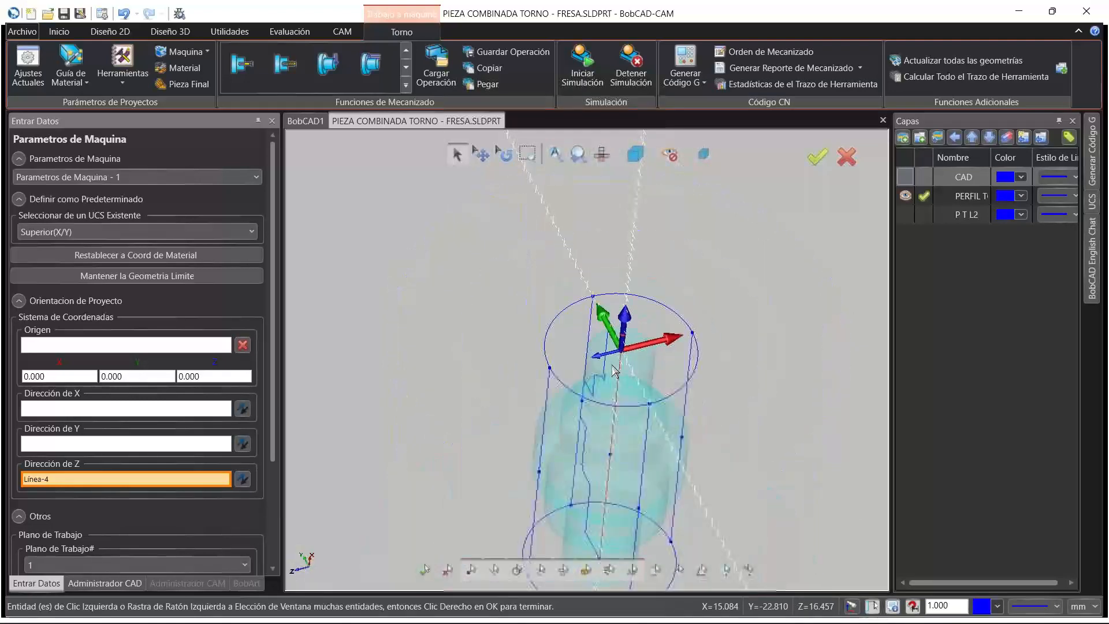
scroll(615, 373, up, 4)
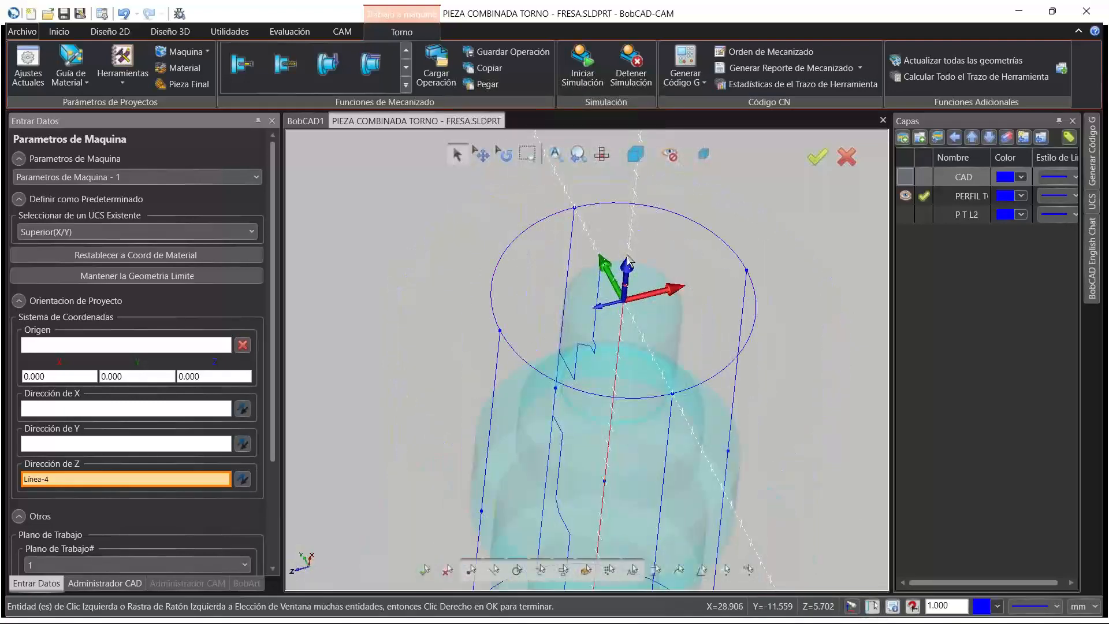
scroll(240, 496, down, 5)
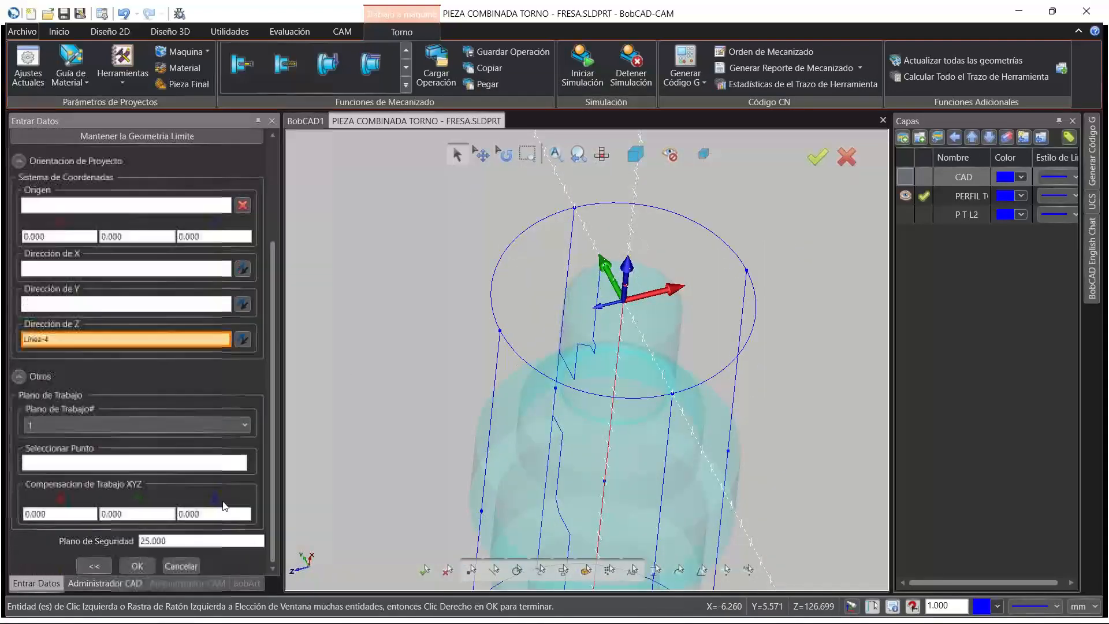
click(137, 568)
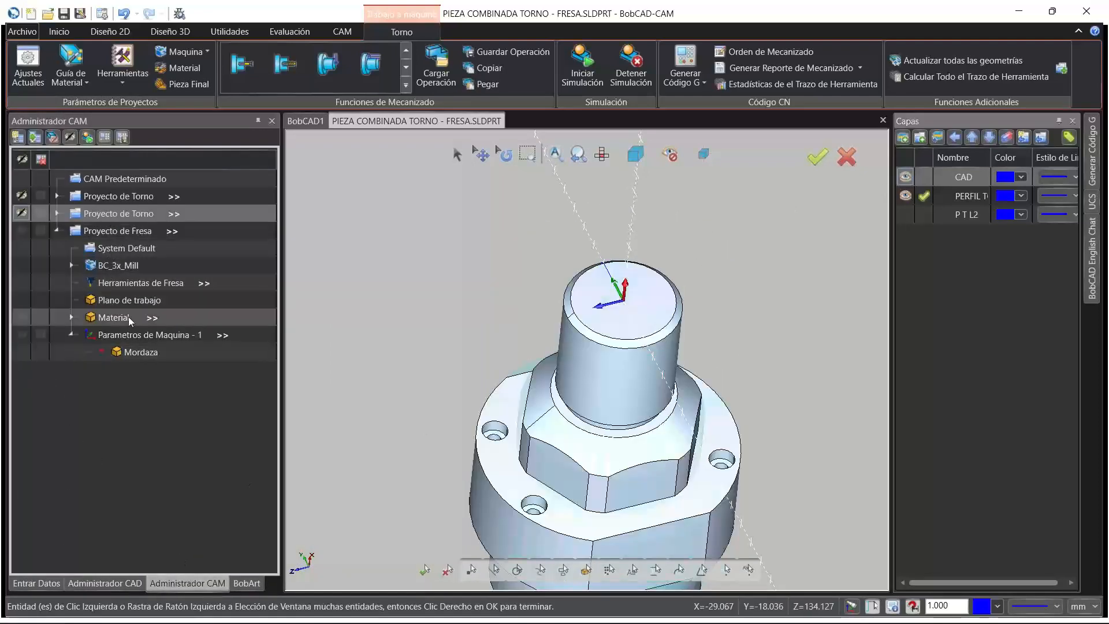
Select the milling project's machine parameters and examine the setup's coordinate axes and the part's milled faces and holes
click(130, 335)
mouse_move(618, 368)
middle_down()
mouse_move(649, 351)
mouse_move(635, 362)
middle_up()
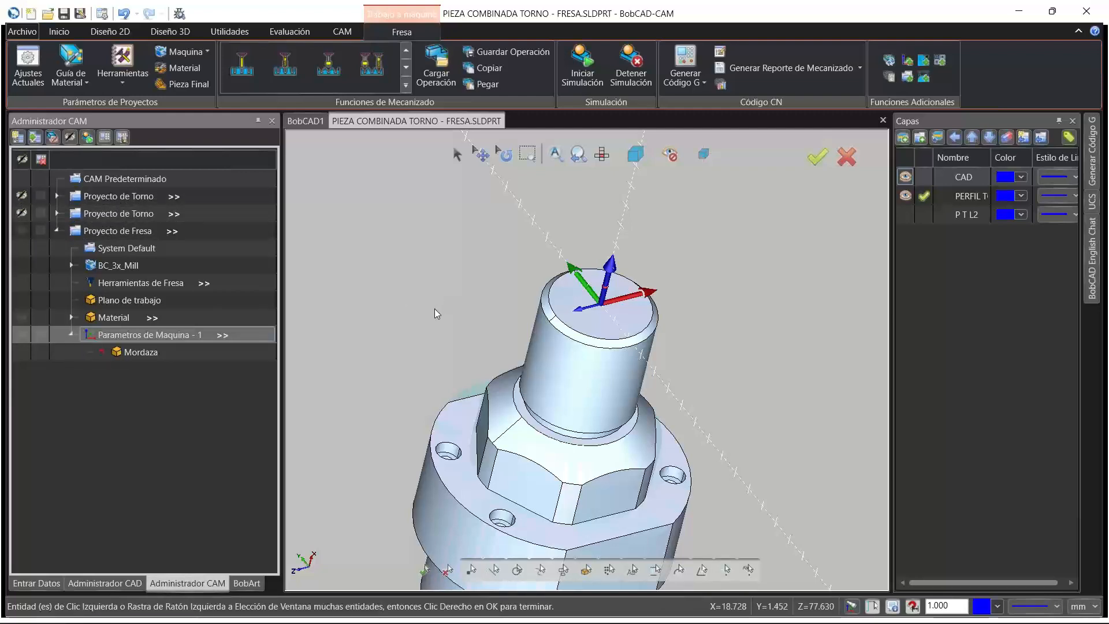
scroll(436, 312, down, 3)
scroll(441, 376, up, 3)
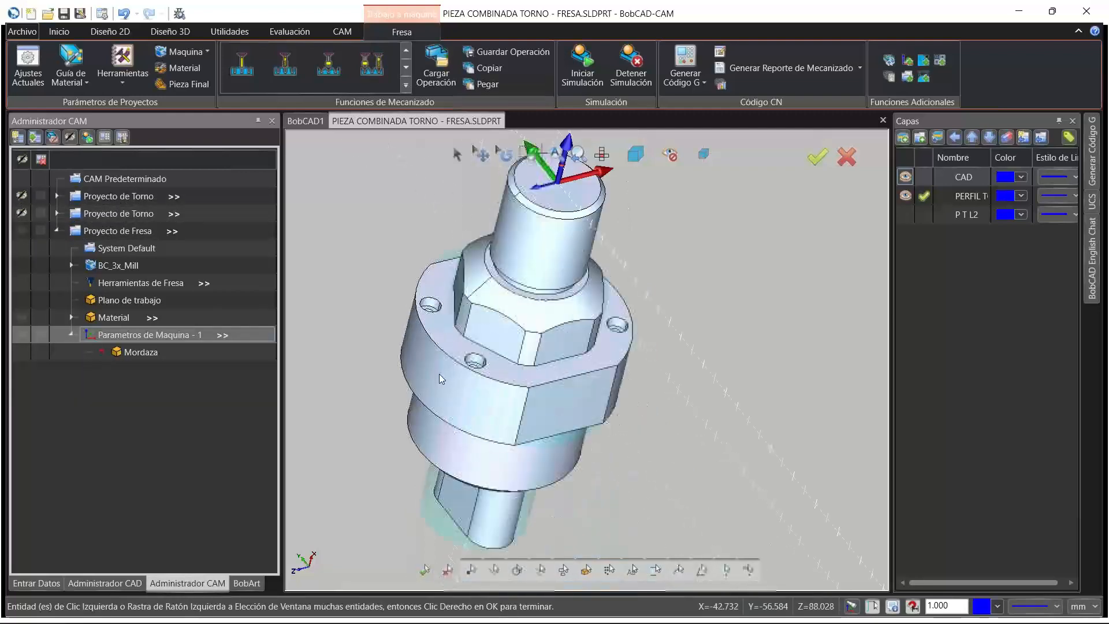
scroll(439, 378, down, 5)
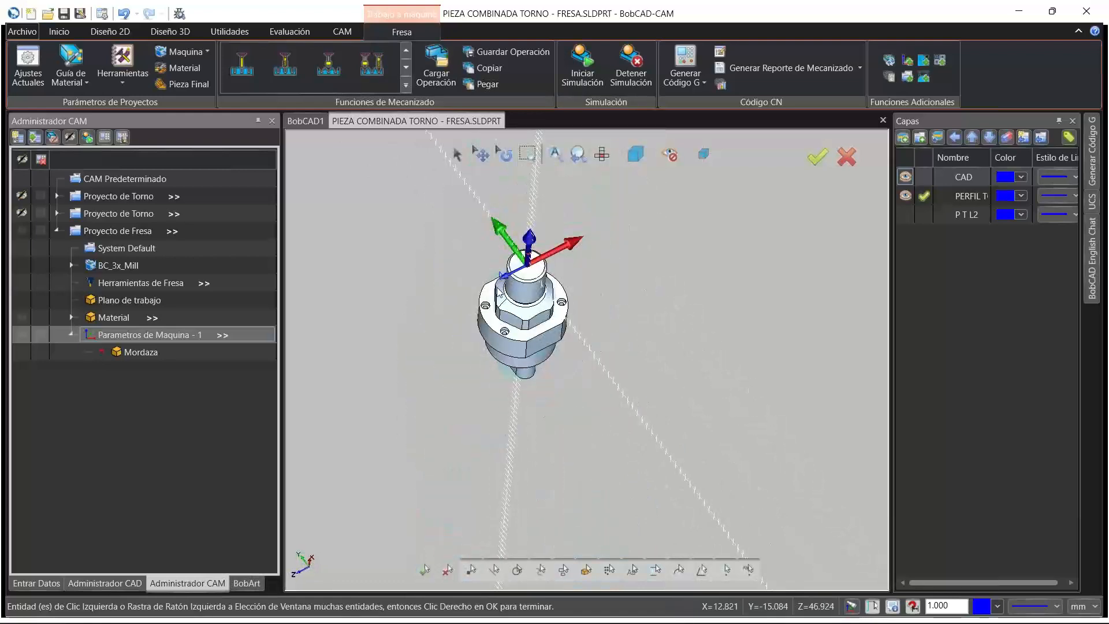
scroll(506, 278, up, 5)
mouse_move(540, 380)
middle_down()
mouse_move(578, 377)
mouse_move(539, 374)
middle_up()
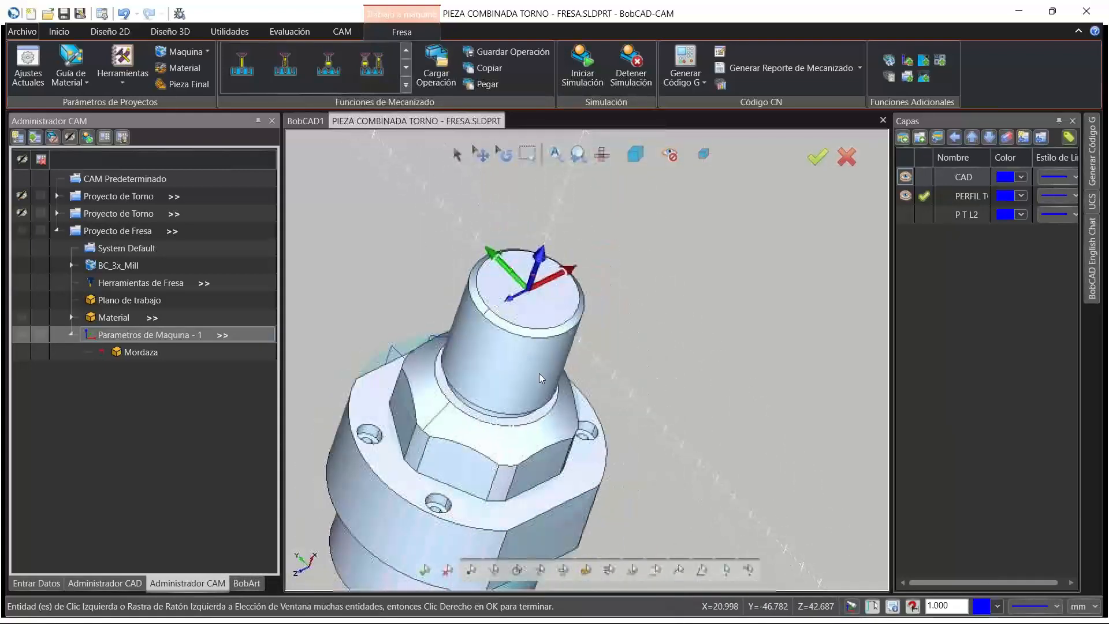
scroll(429, 369, down, 3)
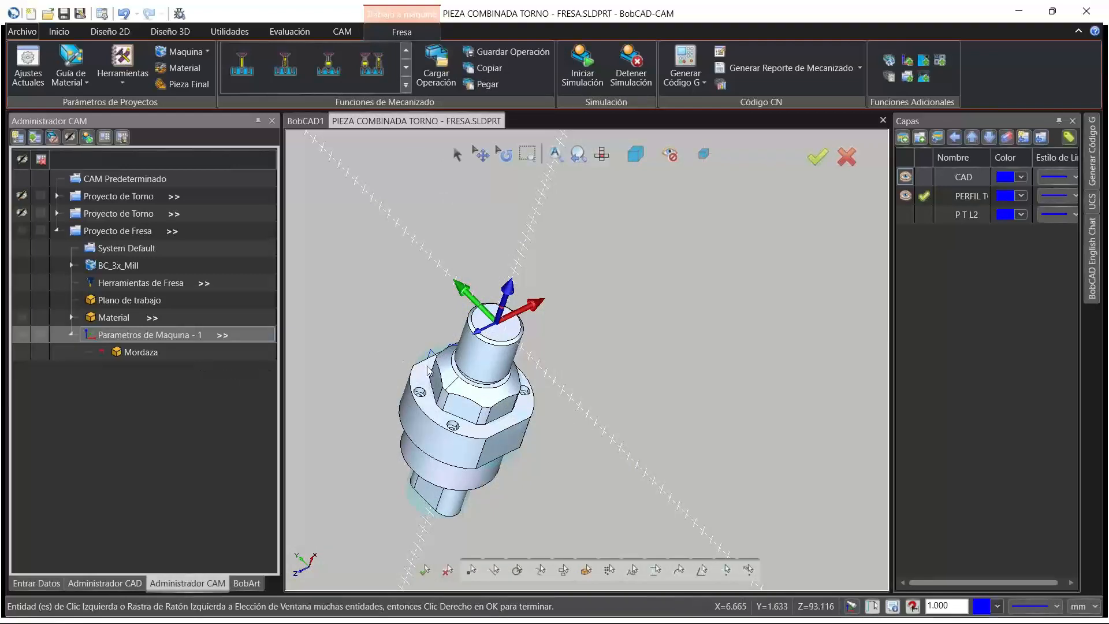
scroll(429, 370, up, 4)
scroll(543, 236, down, 2)
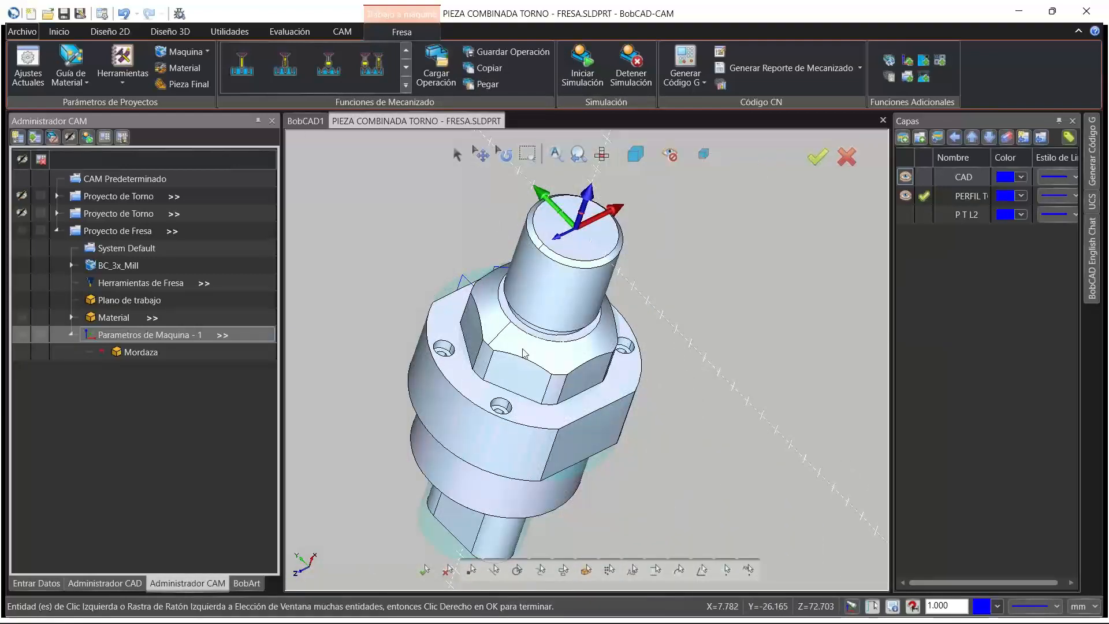
middle_drag(522, 353, 522, 377)
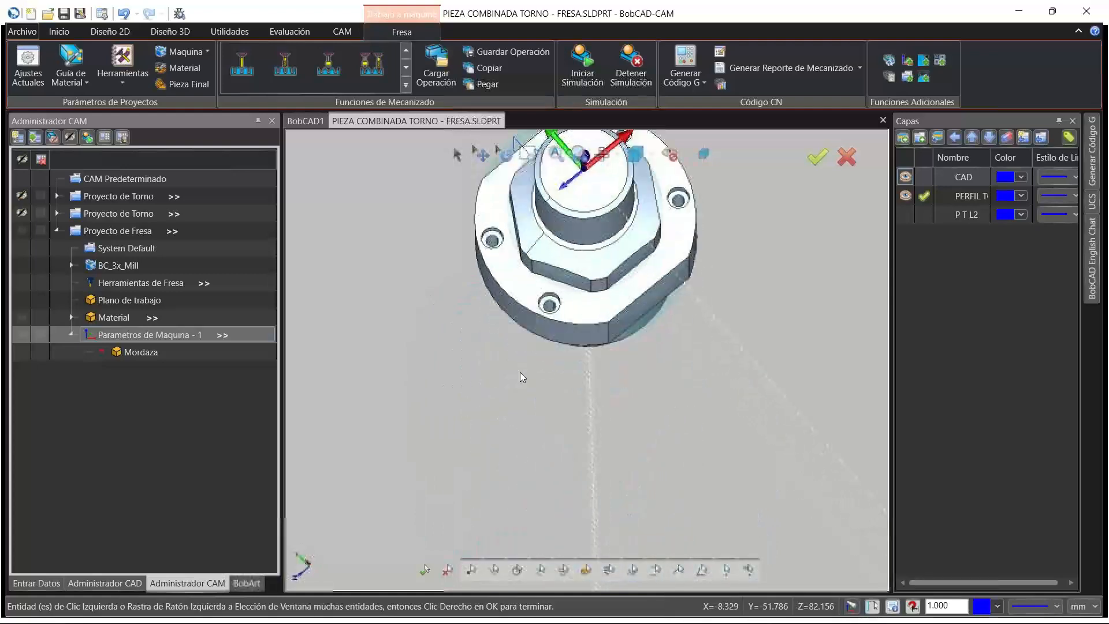
Start a 3-axis milling function on the machine setup and select the whole part's faces as its machining geometry
scroll(520, 372, down, 4)
middle_drag(559, 304, 561, 313)
scroll(520, 258, up, 4)
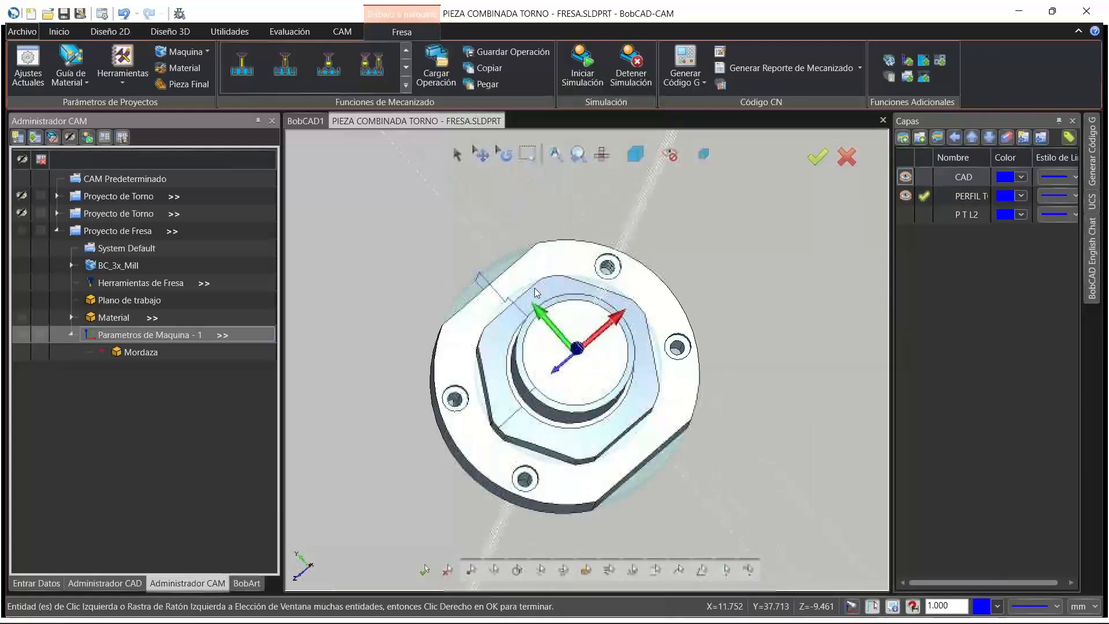
scroll(543, 280, up, 3)
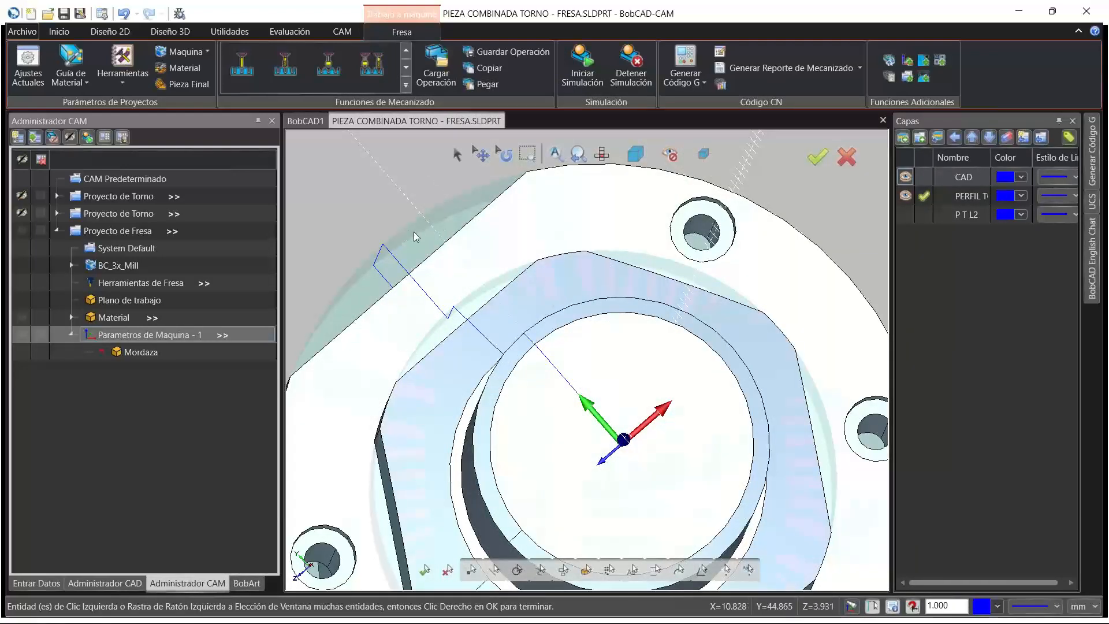
scroll(445, 234, down, 5)
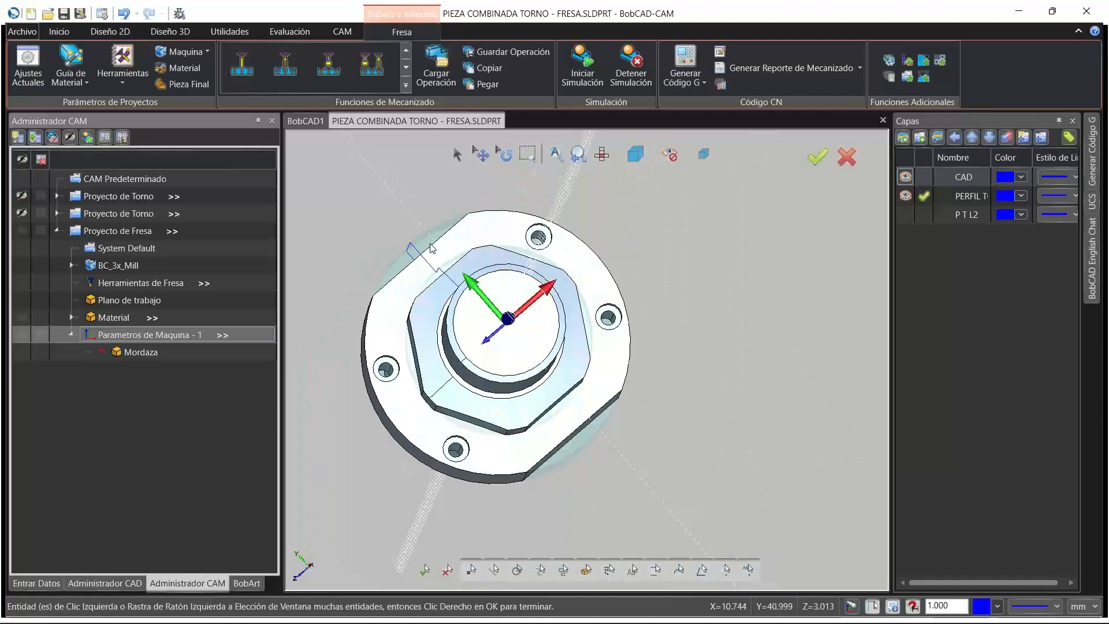
right_click(175, 336)
click(230, 180)
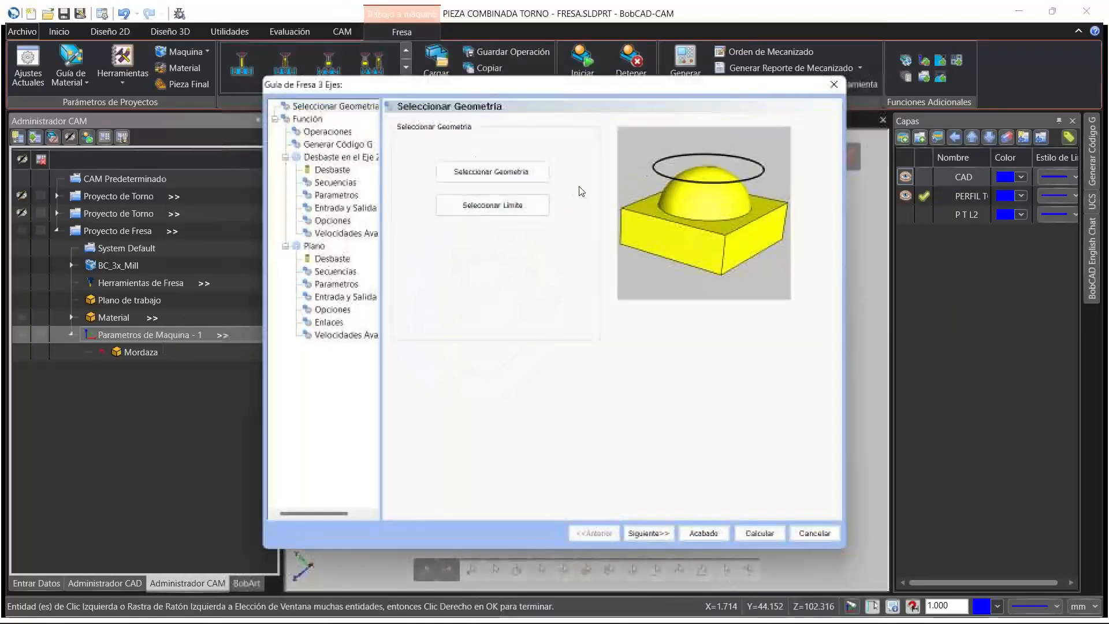
click(485, 175)
drag(347, 182, 631, 457)
middle_drag(631, 456, 619, 397)
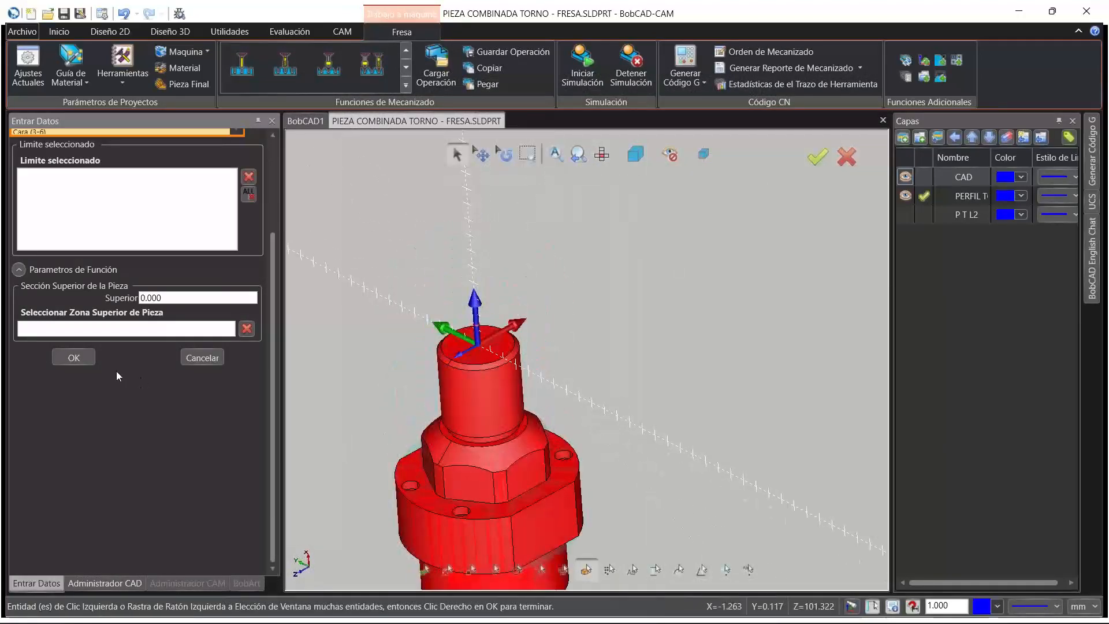
click(73, 358)
Set the function's operations to Desbaste Avanzado followed by Superficies Planas, keeping the default rapid-move values
click(651, 535)
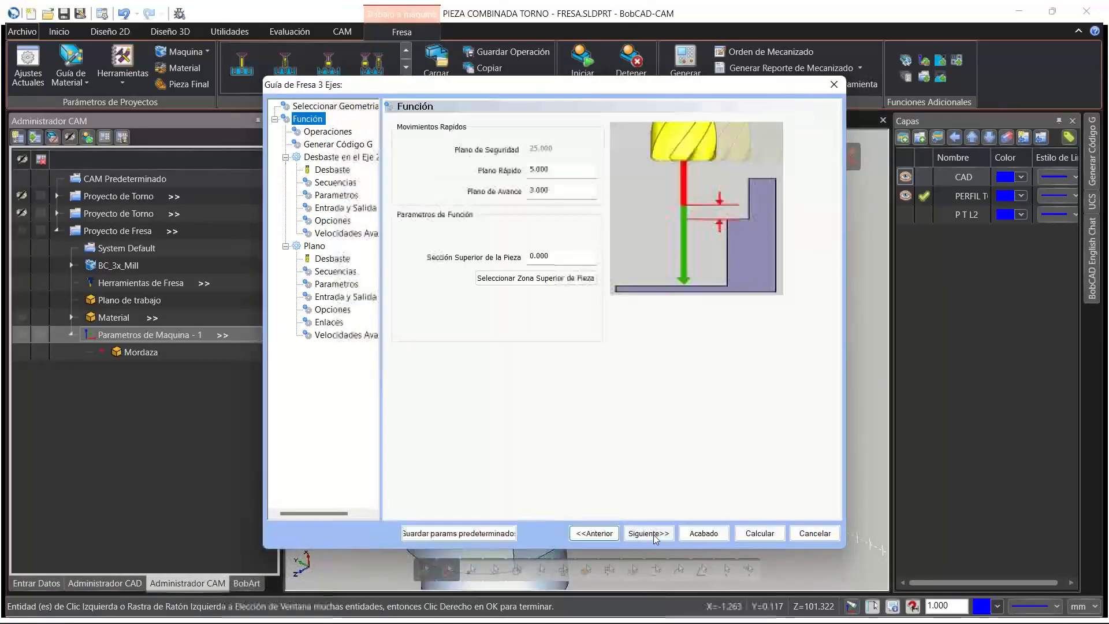
click(650, 533)
click(475, 231)
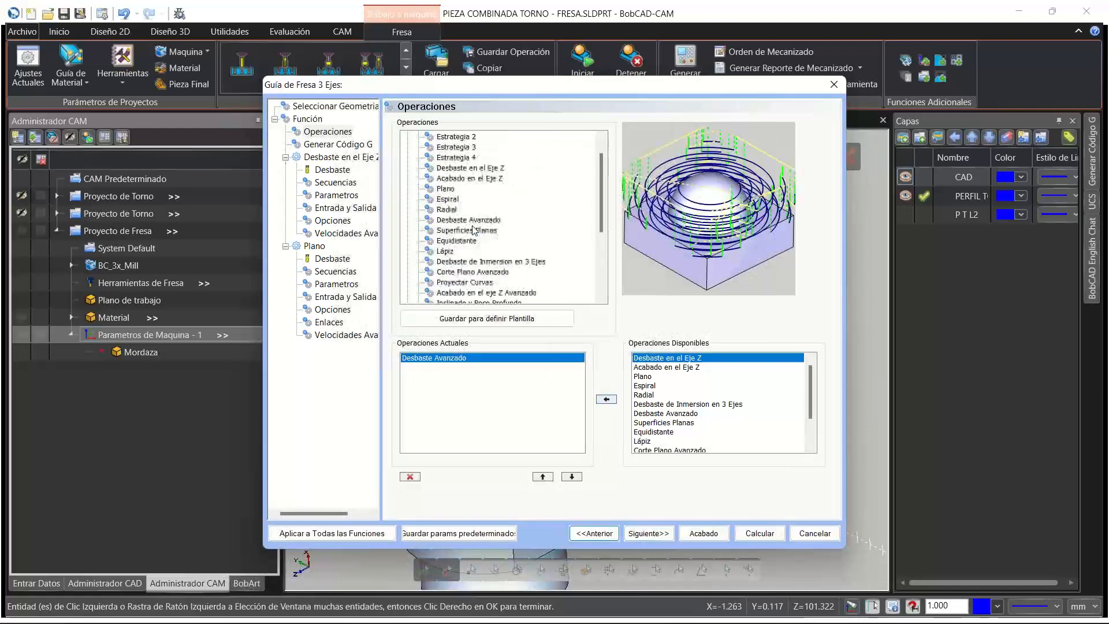
scroll(480, 214, up, 2)
click(471, 158)
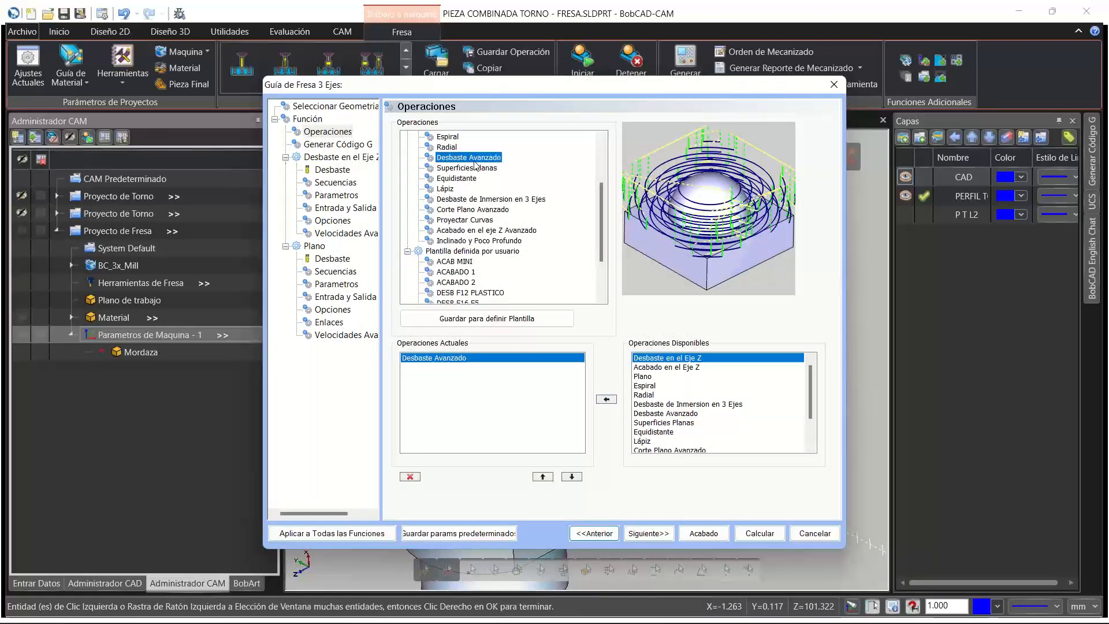
click(665, 422)
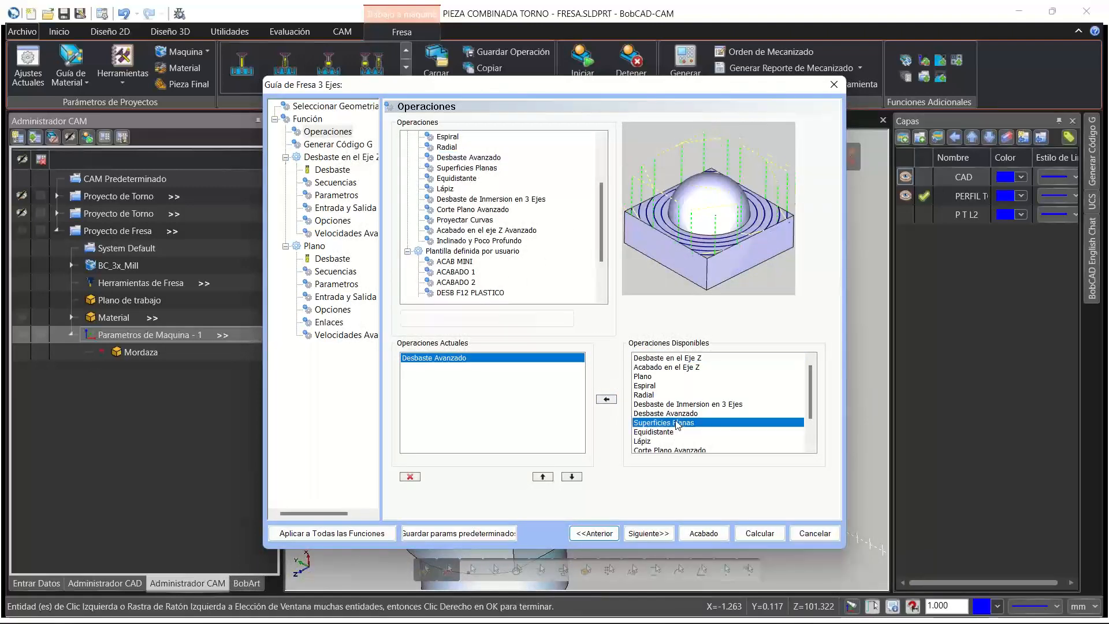
click(607, 400)
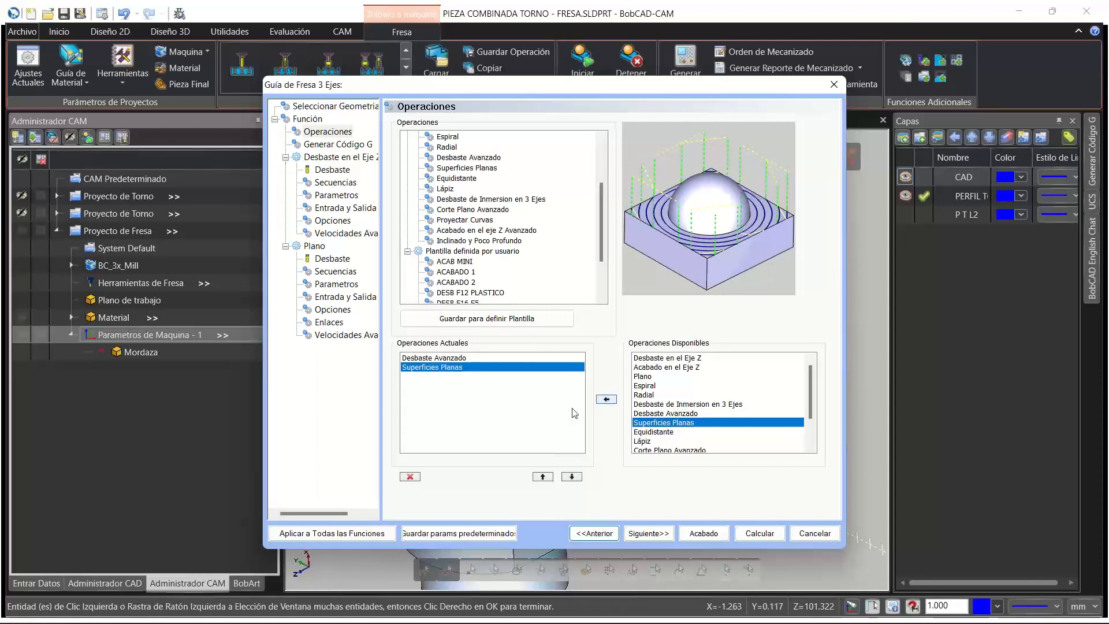
drag(504, 85, 484, 103)
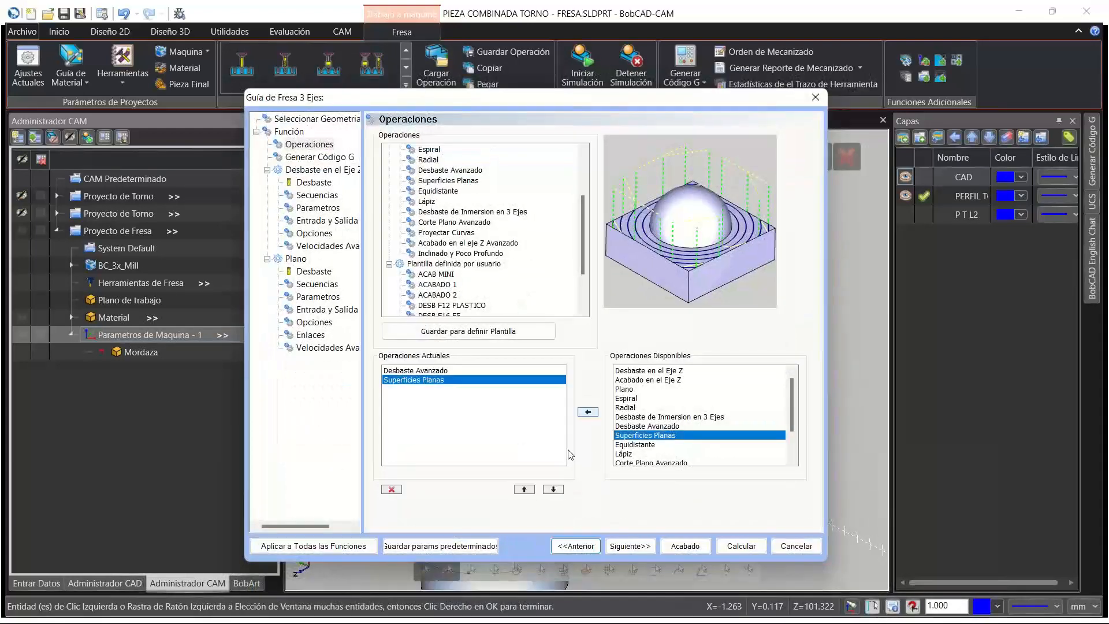
Define the advanced roughing tool as a custom 16 mm diameter end mill with 200 mm total length and 120 mm protrusion
click(626, 548)
click(624, 546)
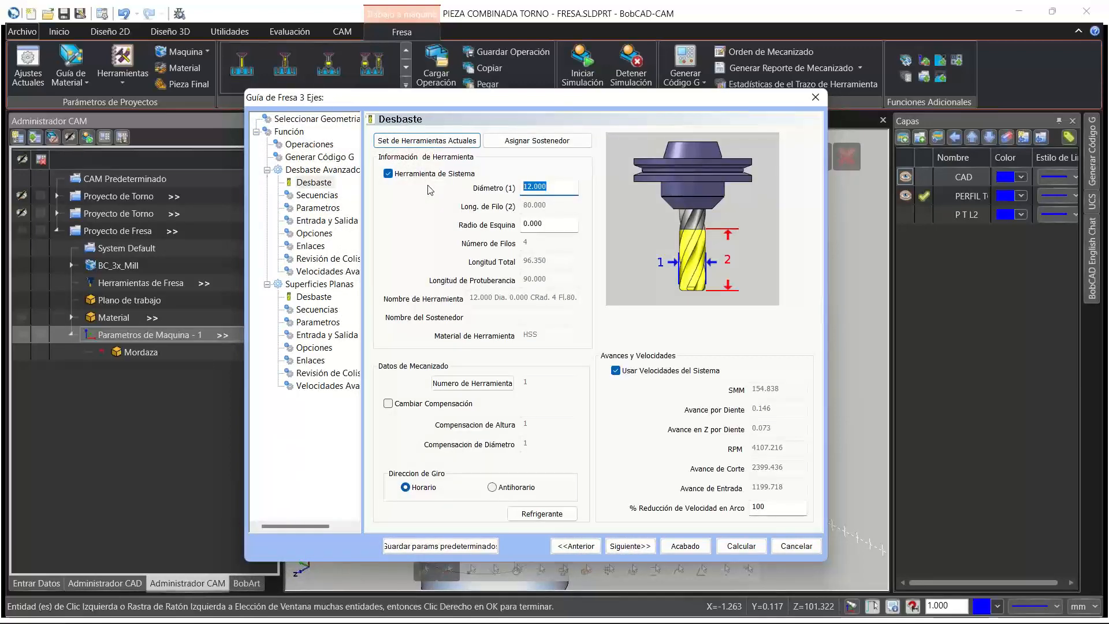
key(Tab)
key(Tab)
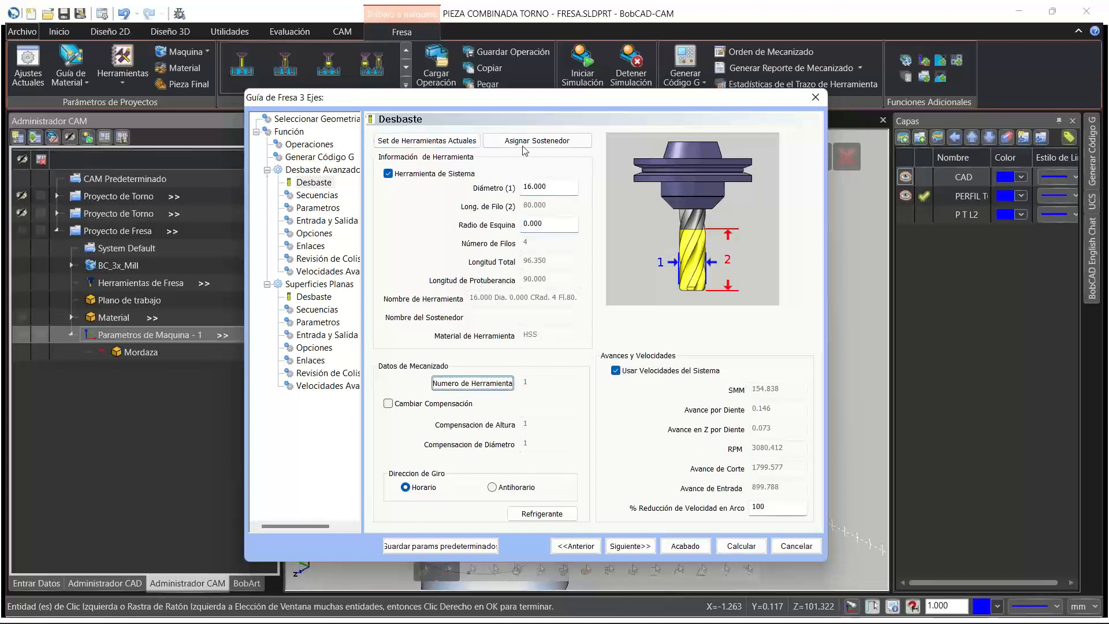
click(464, 173)
double_click(557, 266)
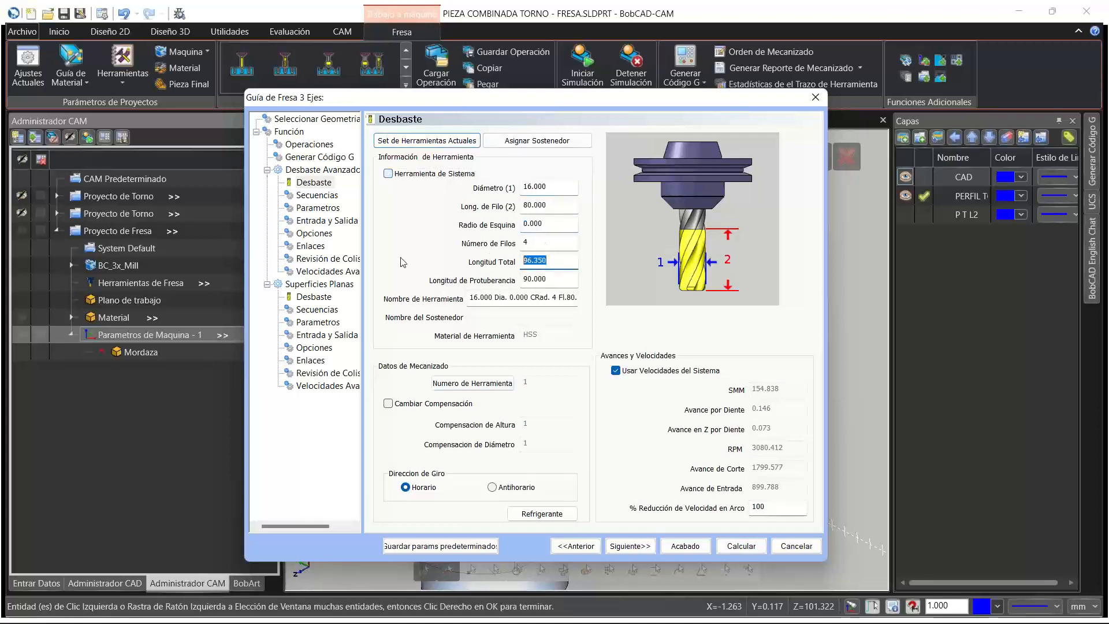
text(20120)
key(Tab)
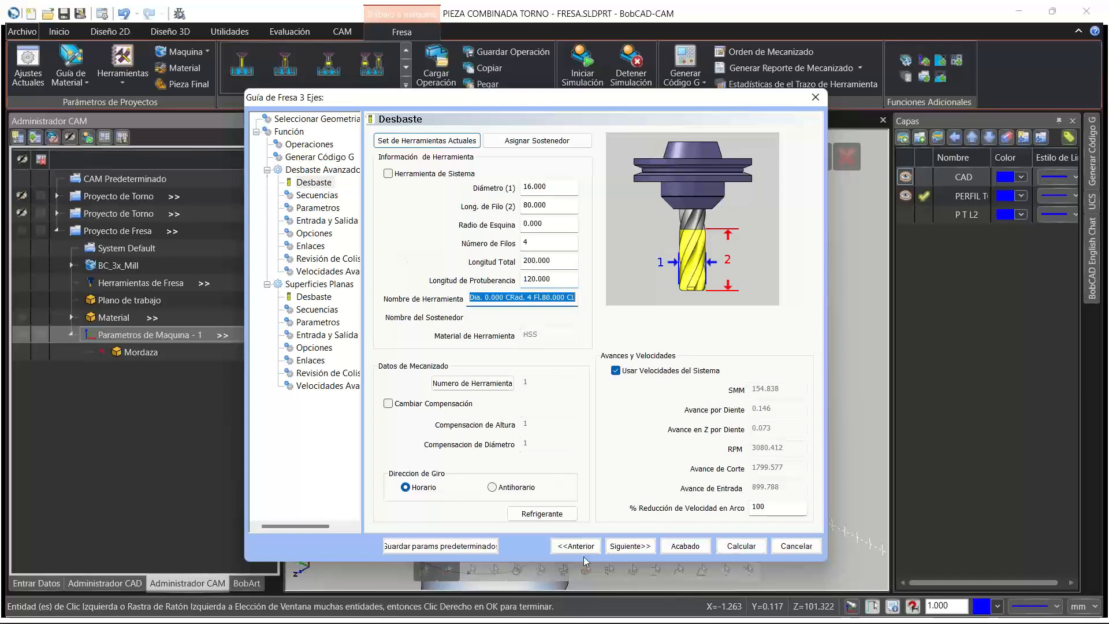
Keep the spiral-transition roughing sequence and set the depth of cut to 1 mm and the stepover to 8 mm
click(630, 546)
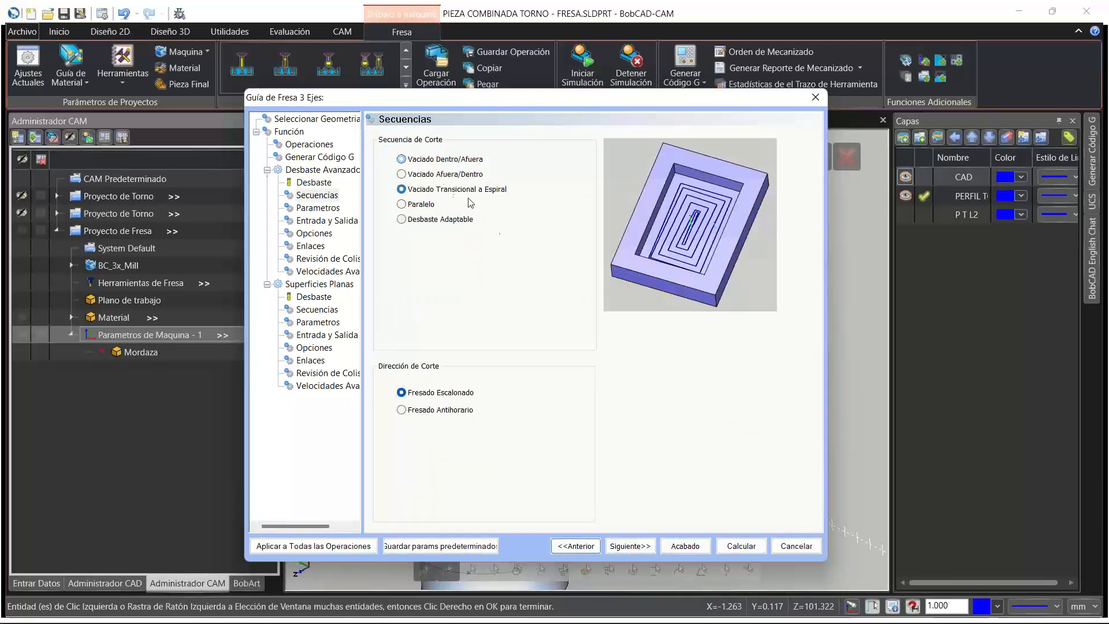
click(629, 546)
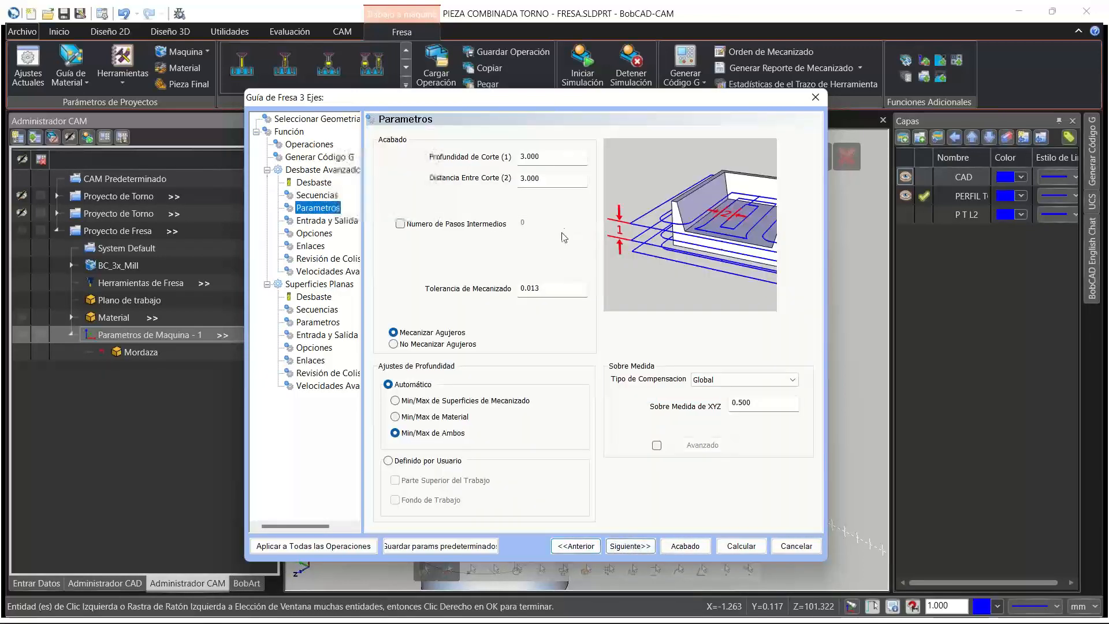
double_click(549, 152)
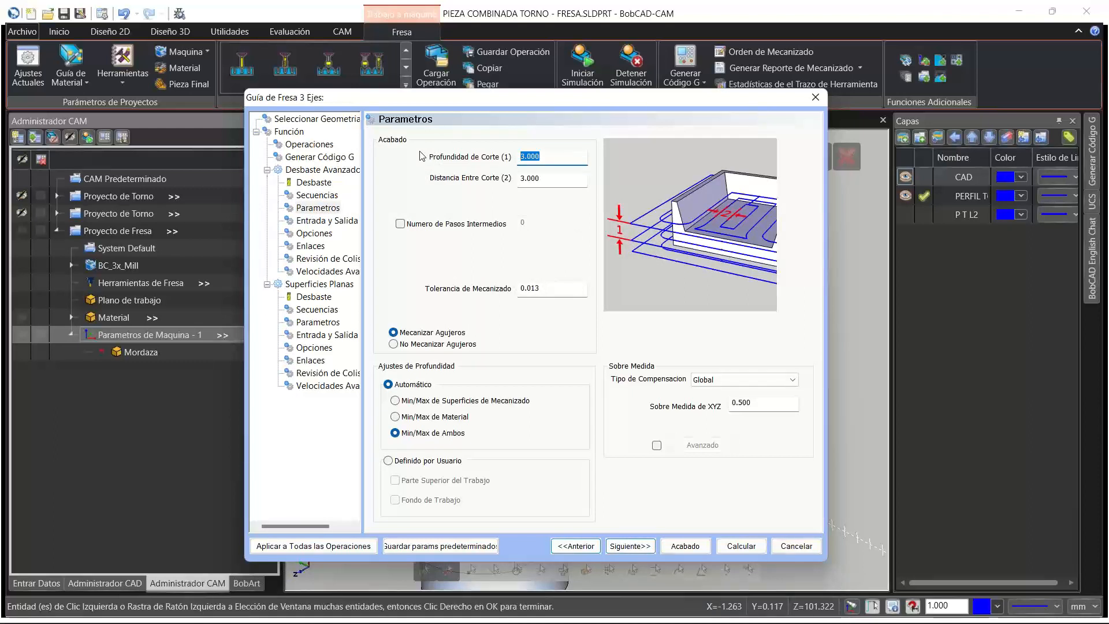
text(1)
key(Tab)
text(8)
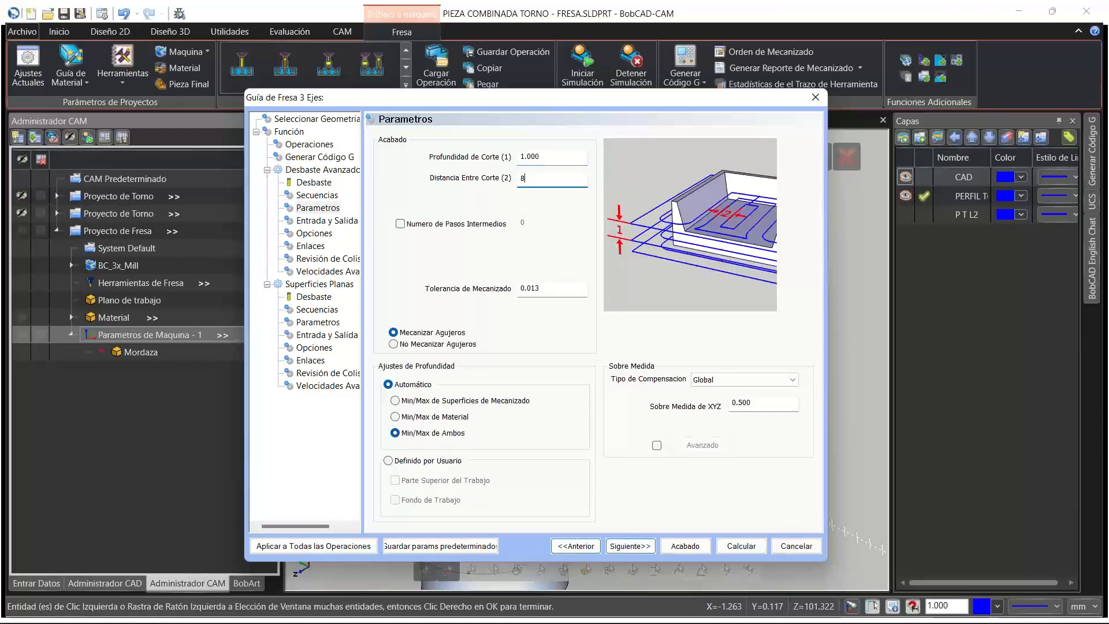
key(Tab)
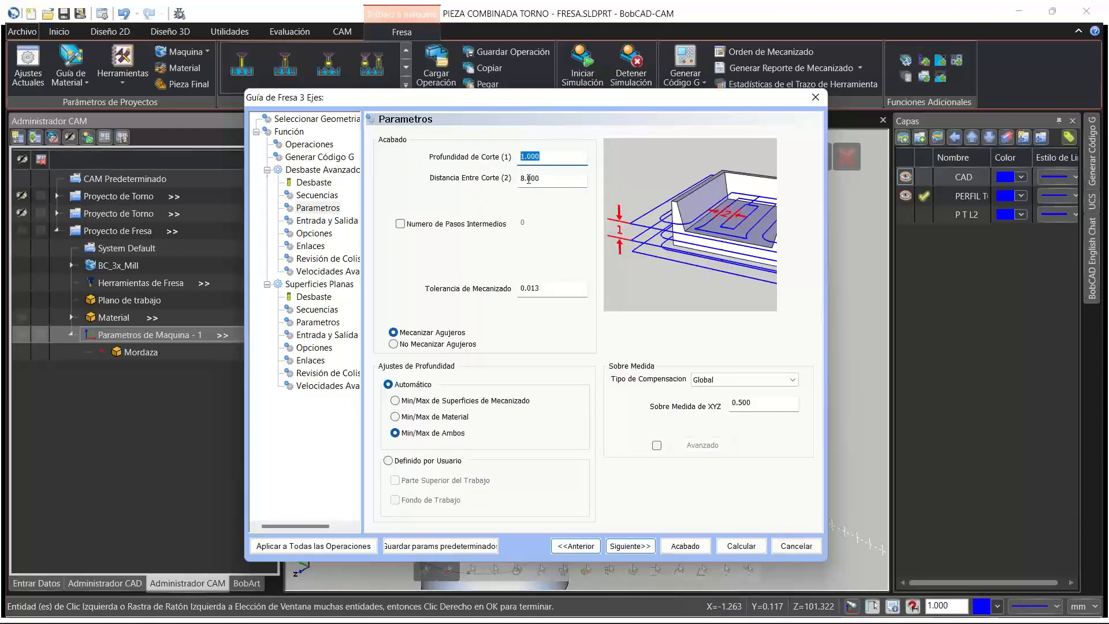
double_click(529, 178)
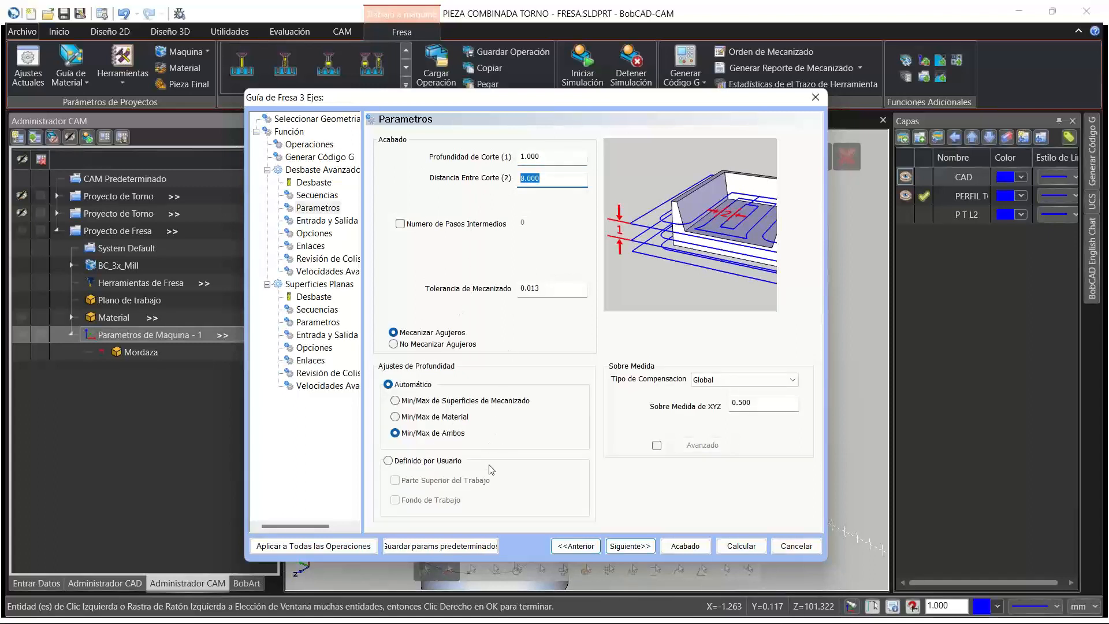
Switch the roughing depth to user-defined and pick the top of work at the upper end of the polygonal section's cone, at -50 mm
click(420, 462)
click(423, 480)
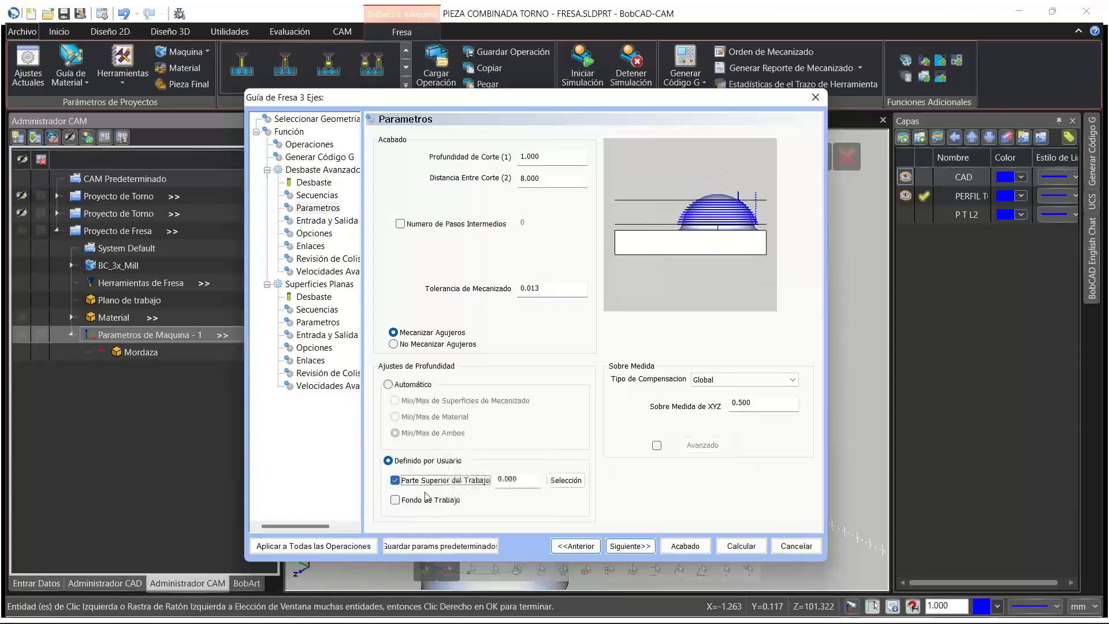
click(566, 480)
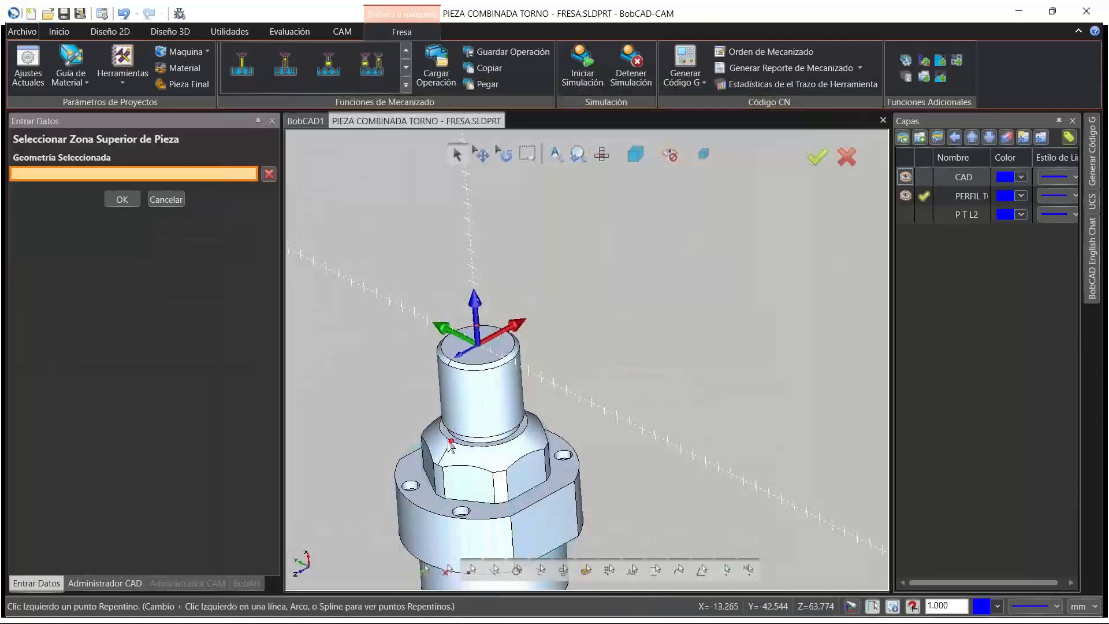
click(450, 446)
click(122, 199)
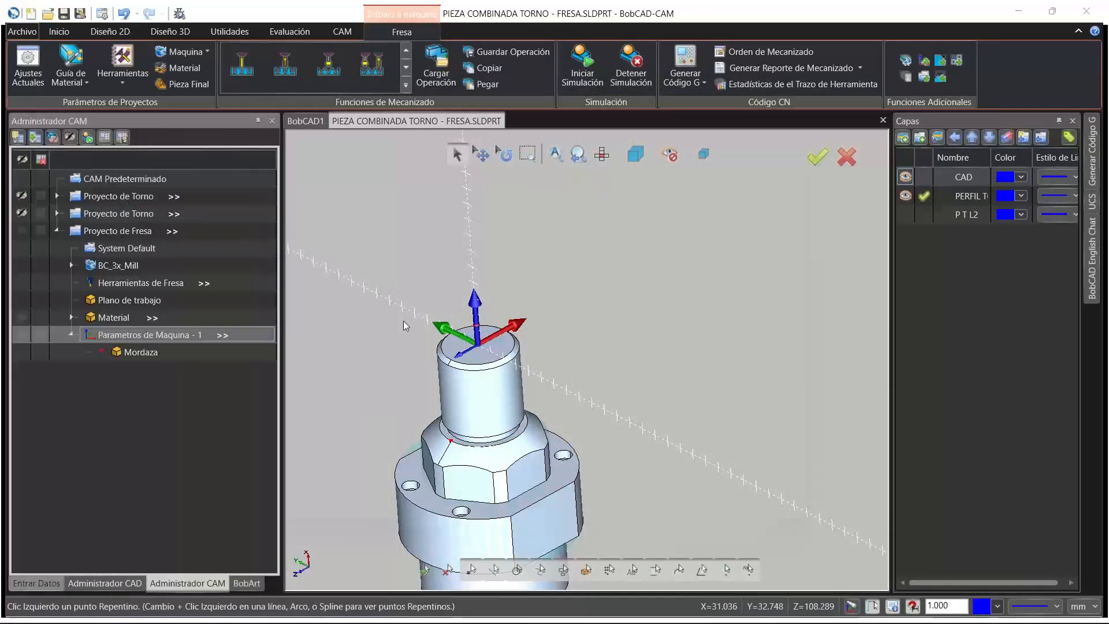
Set the bottom of work at -115 mm by picking the lower corner of the flange's flat face
click(584, 489)
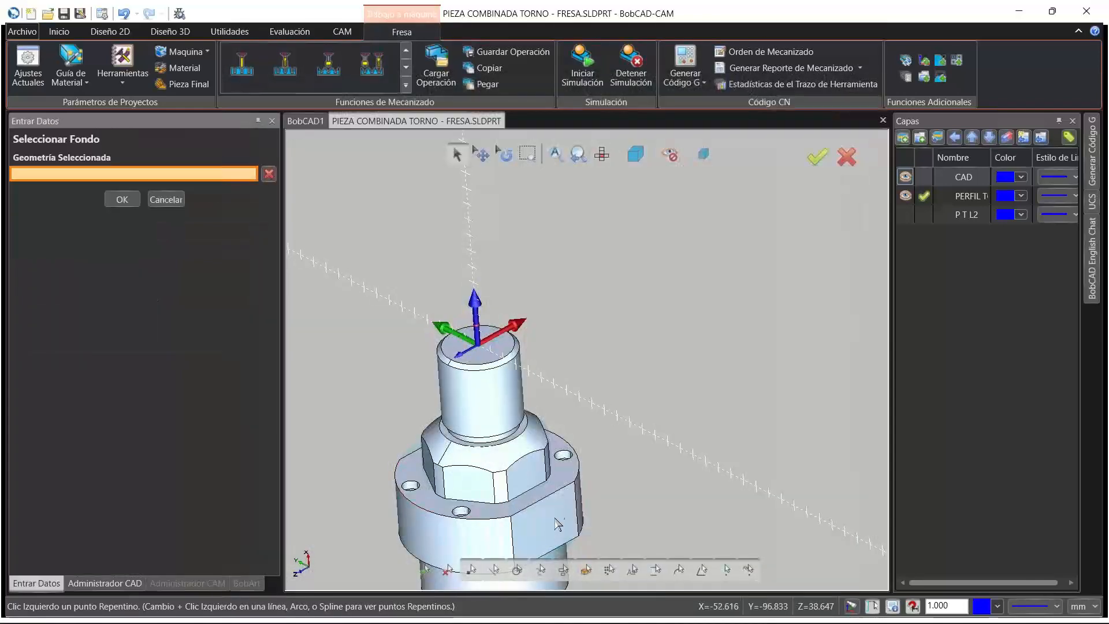
scroll(558, 524, up, 3)
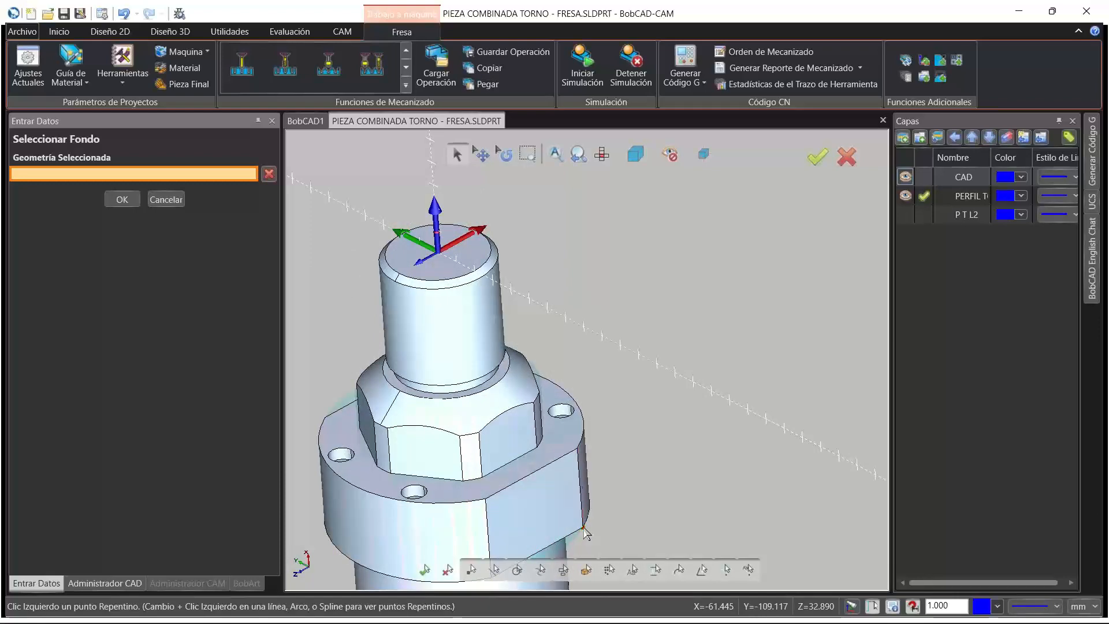
click(584, 530)
scroll(564, 564, down, 3)
scroll(564, 564, up, 4)
click(121, 200)
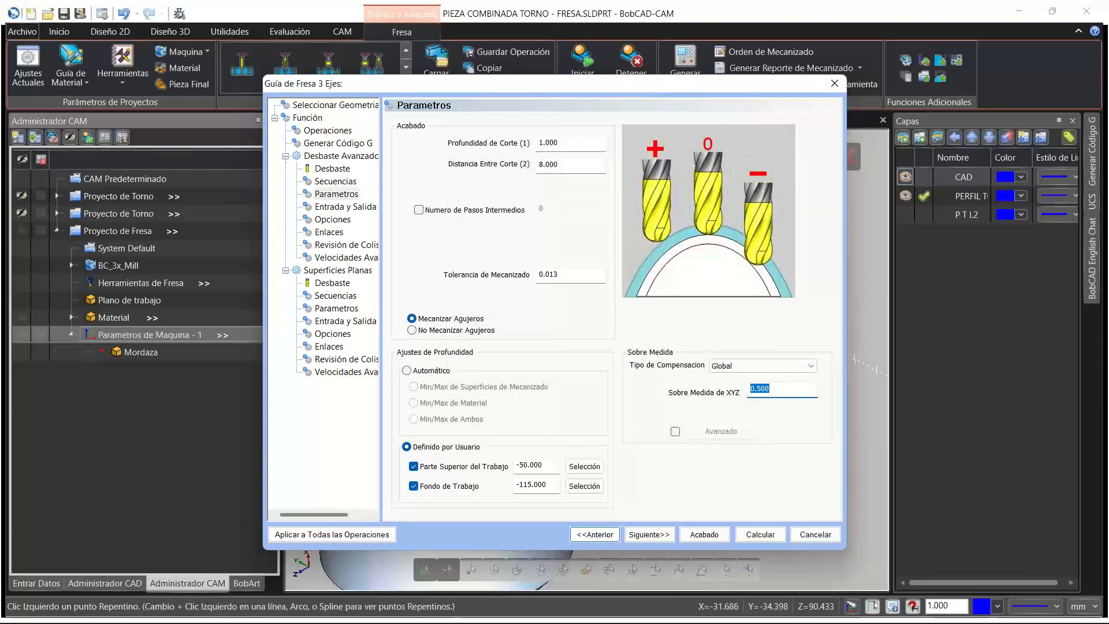
Change the roughing XYZ allowance and keep the default entry and exit, options, links and collision settings
text(0.)
click(655, 539)
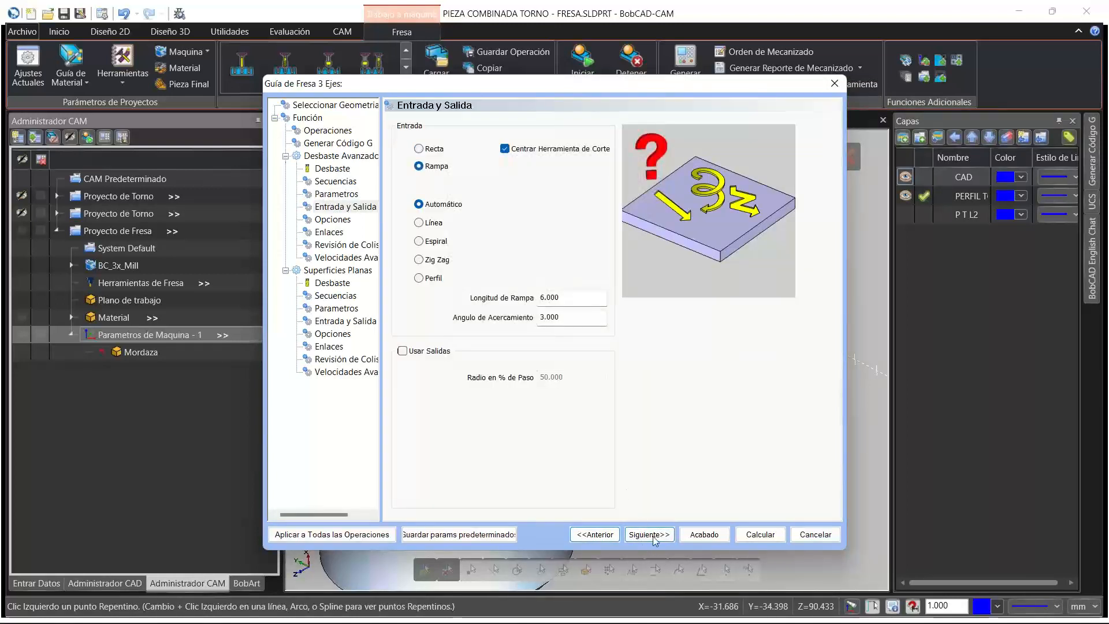
click(655, 538)
click(654, 538)
click(654, 538)
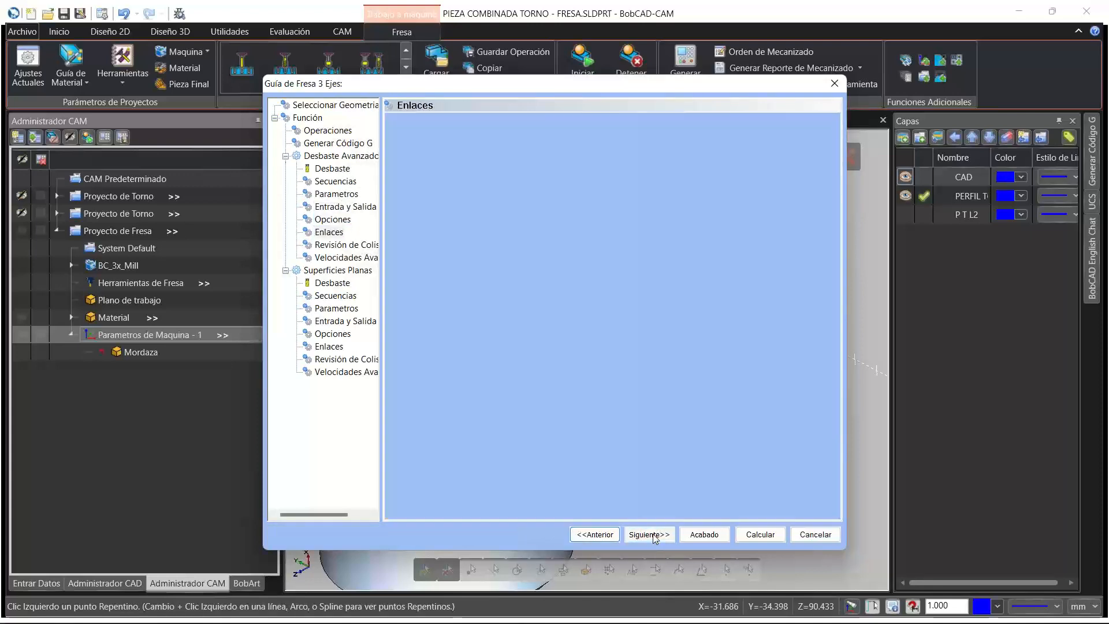
click(655, 539)
click(654, 538)
Set the Superficies Planas operation's tool diameter to 16 mm, reusing the roughing end mill
click(655, 538)
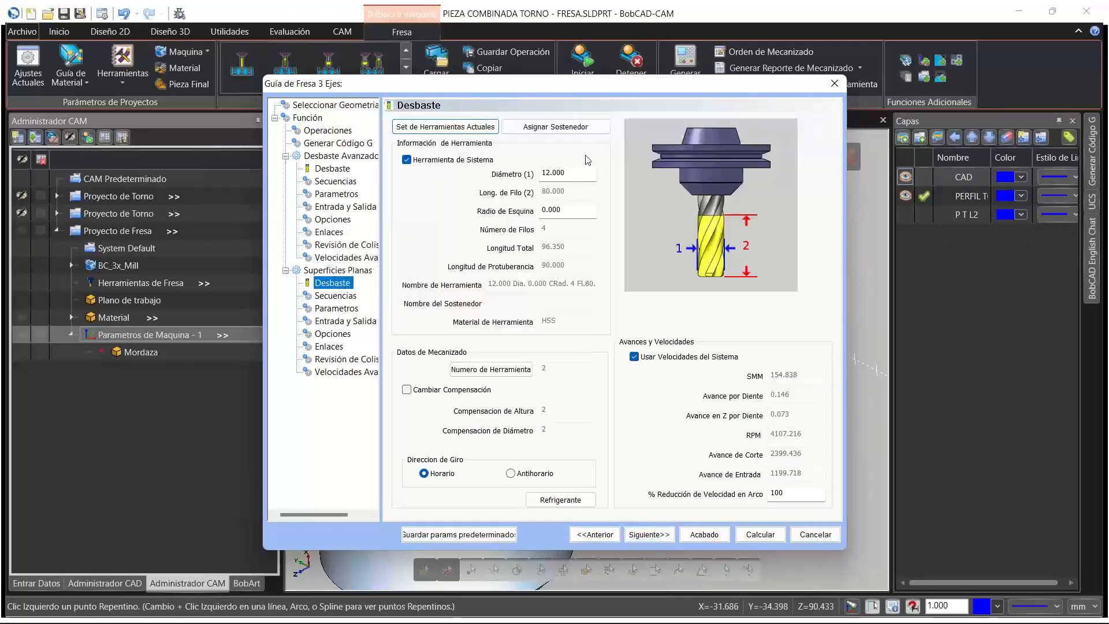
drag(582, 173, 310, 157)
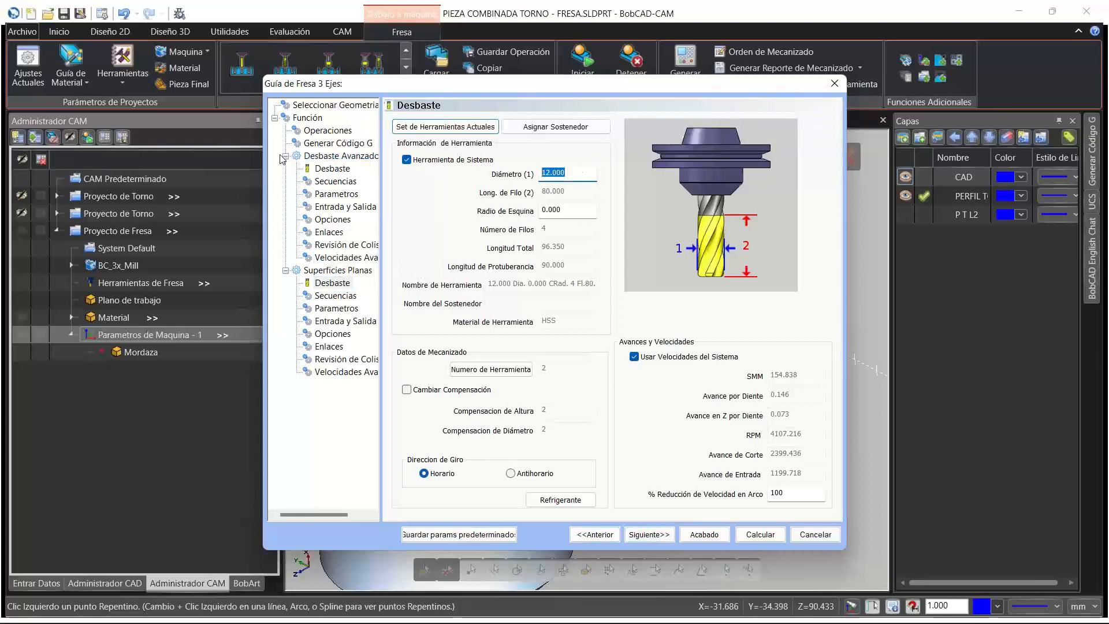
key(Tab)
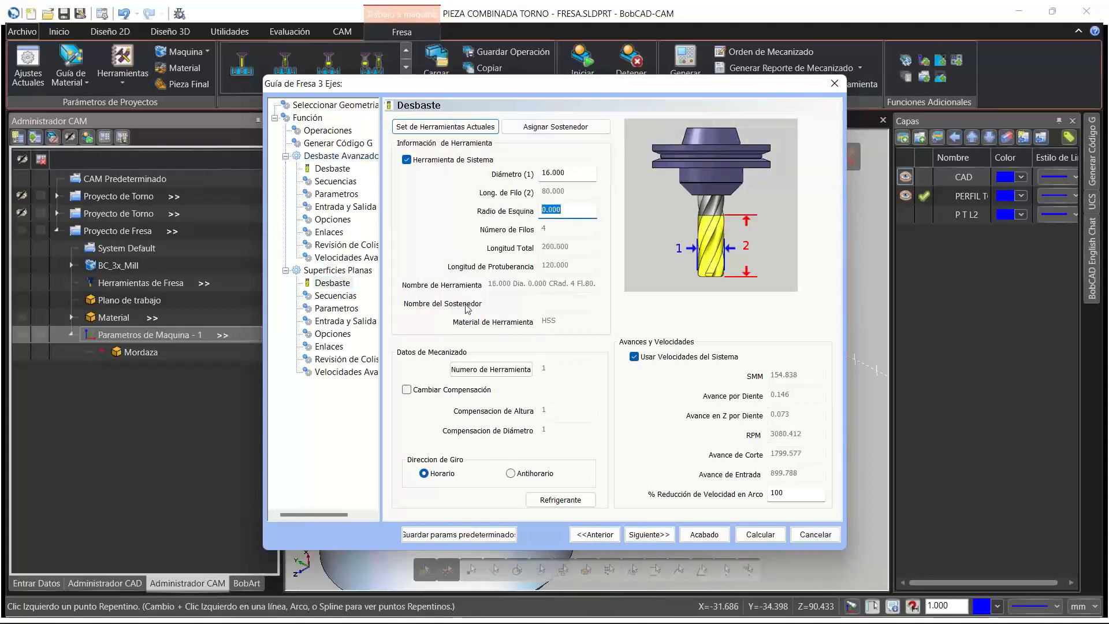
Set the Superficies Planas cutting method to Zig Zag and its stepover to 8 mm
click(649, 534)
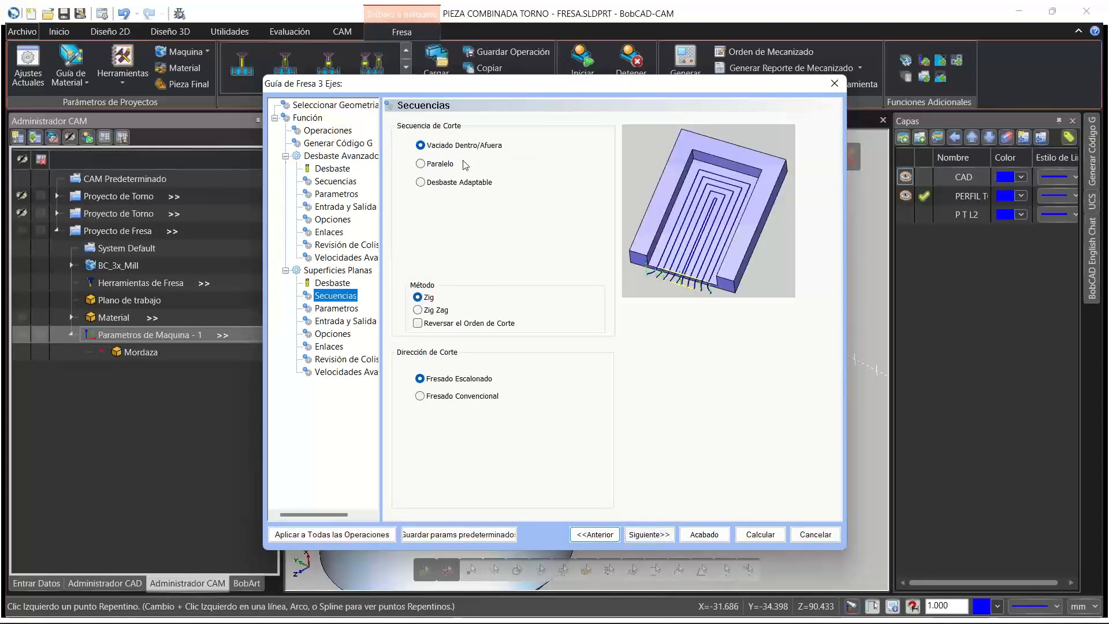
click(418, 310)
click(648, 535)
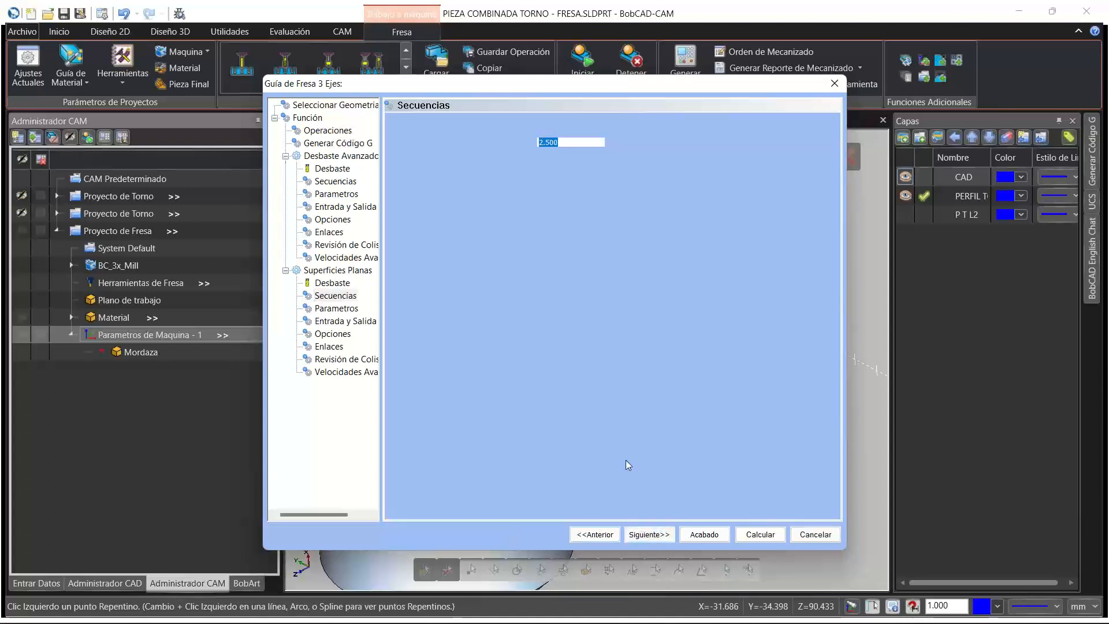
text(8)
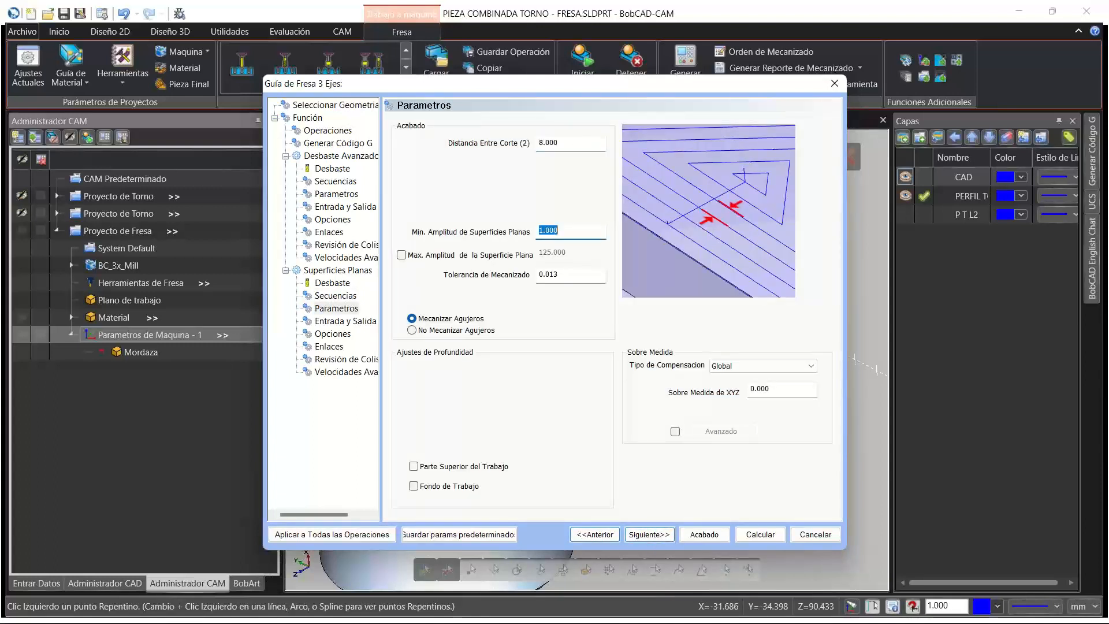
Enable the Superficies Planas top of work and set it at -60 mm by picking an upper corner of the hexagon flat
click(474, 466)
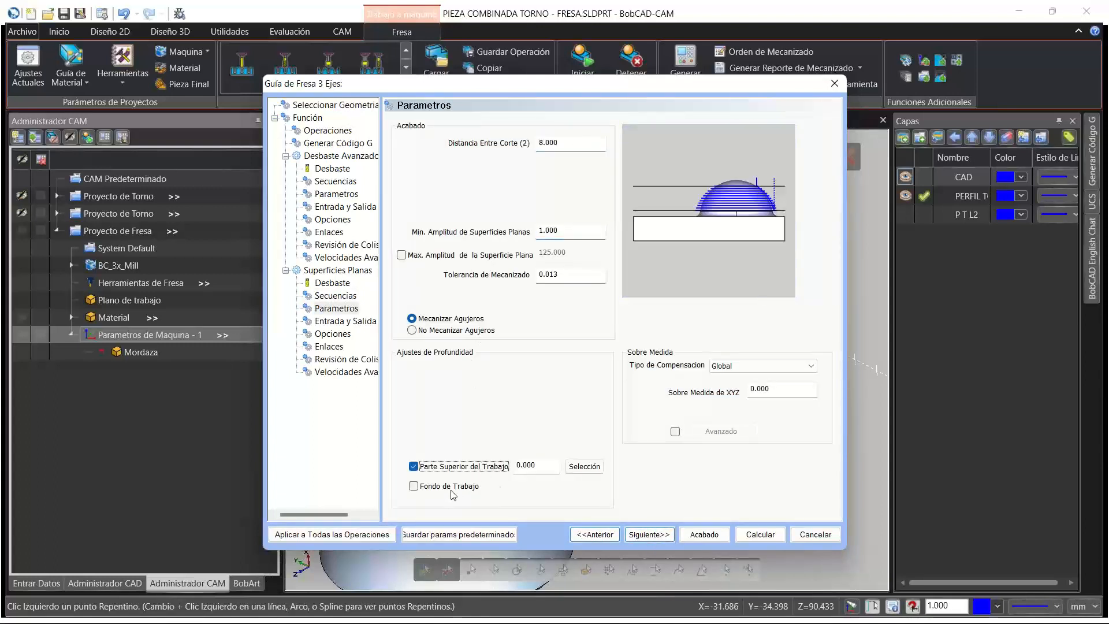
click(585, 466)
scroll(386, 358, up, 3)
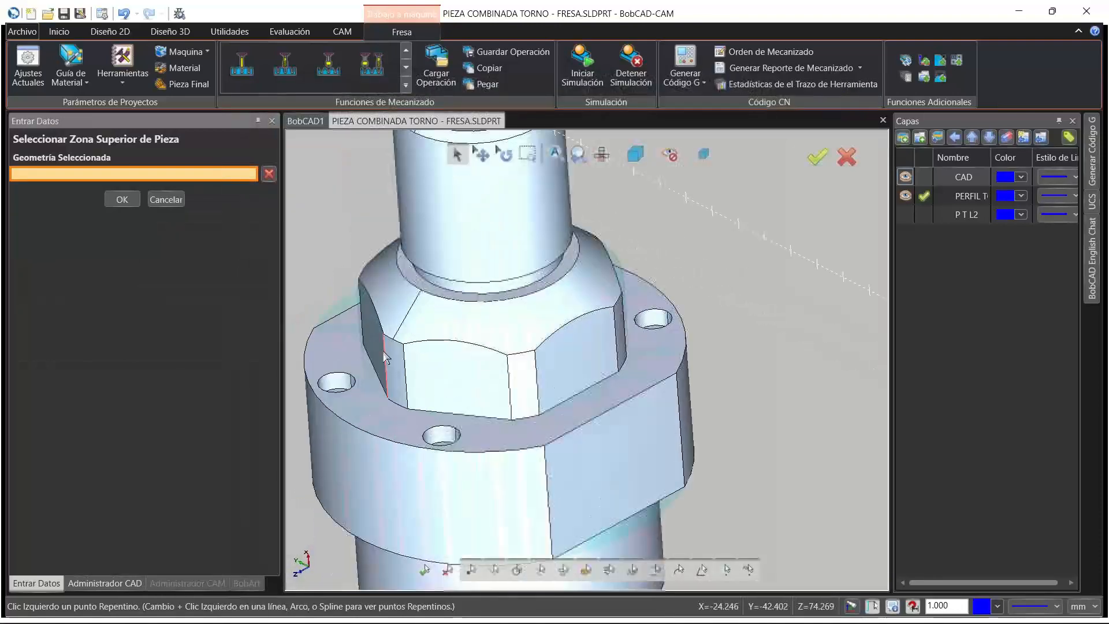
click(404, 344)
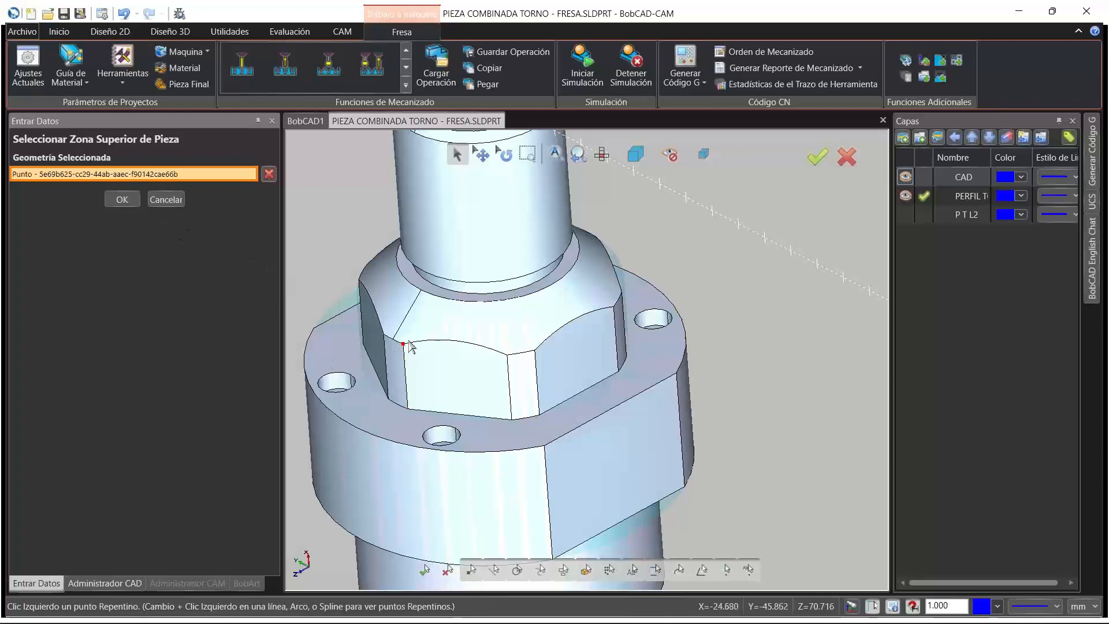
click(124, 199)
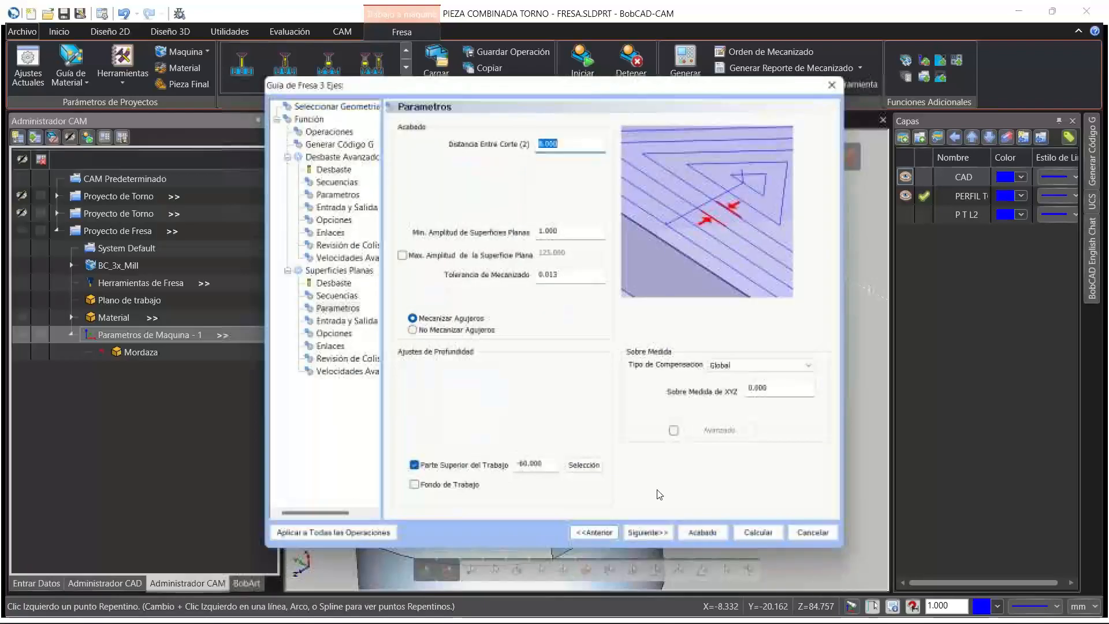
Keep the default entry and exit, options, links and collision settings, and calculate the 3-axis toolpaths
click(651, 532)
click(659, 537)
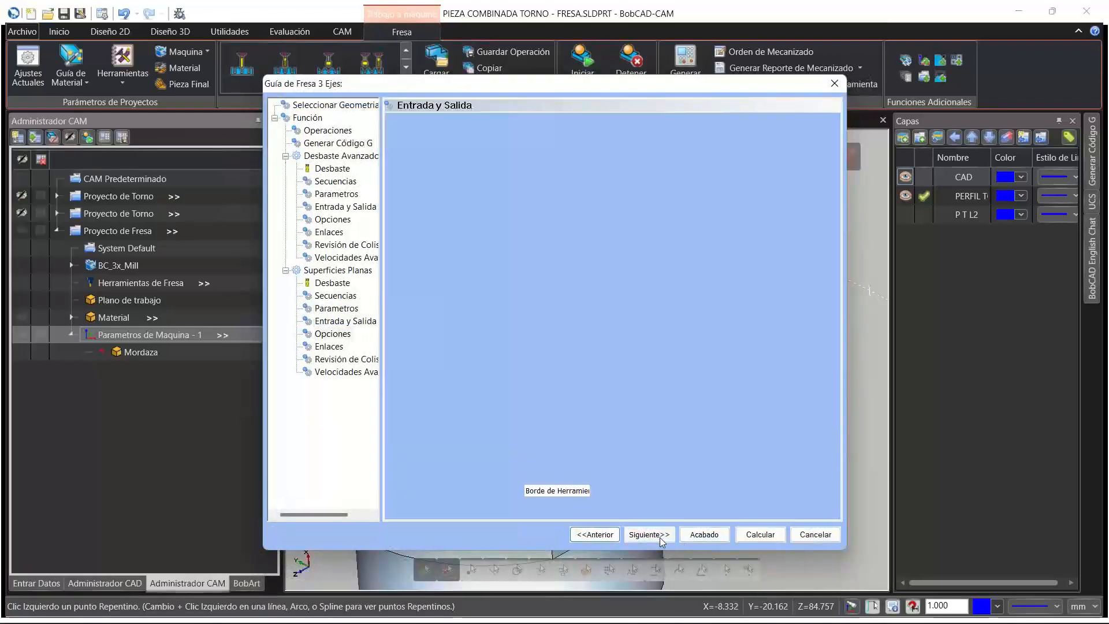
click(660, 538)
click(662, 538)
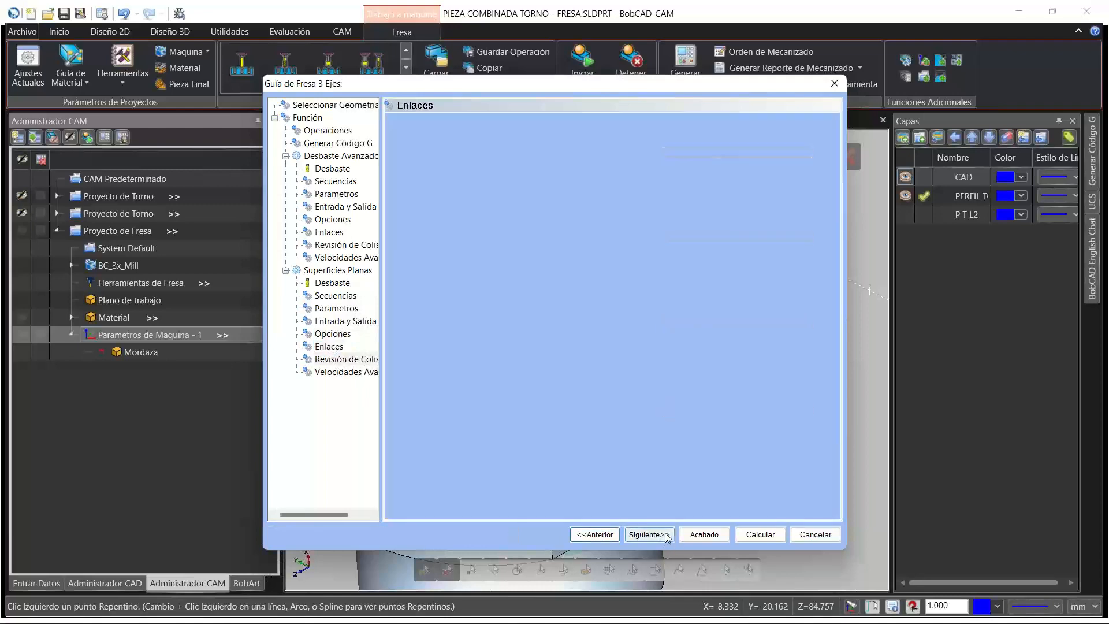
click(662, 538)
click(769, 537)
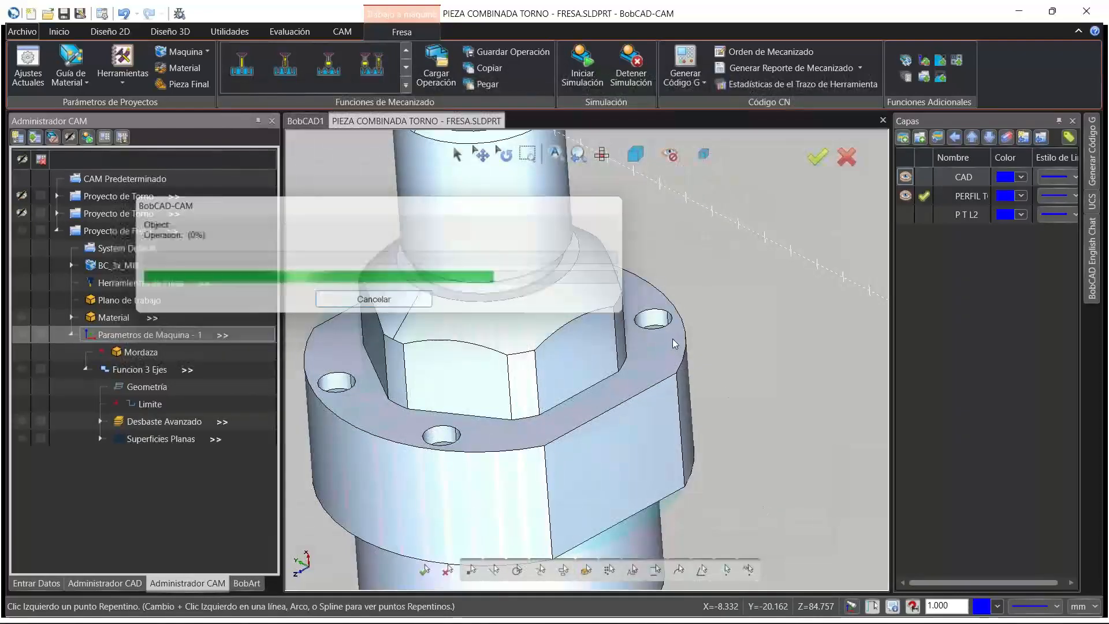
Examine the calculated roughing and flat-surface toolpaths around the hexagon and the flange flats from several angles
scroll(673, 339, down, 5)
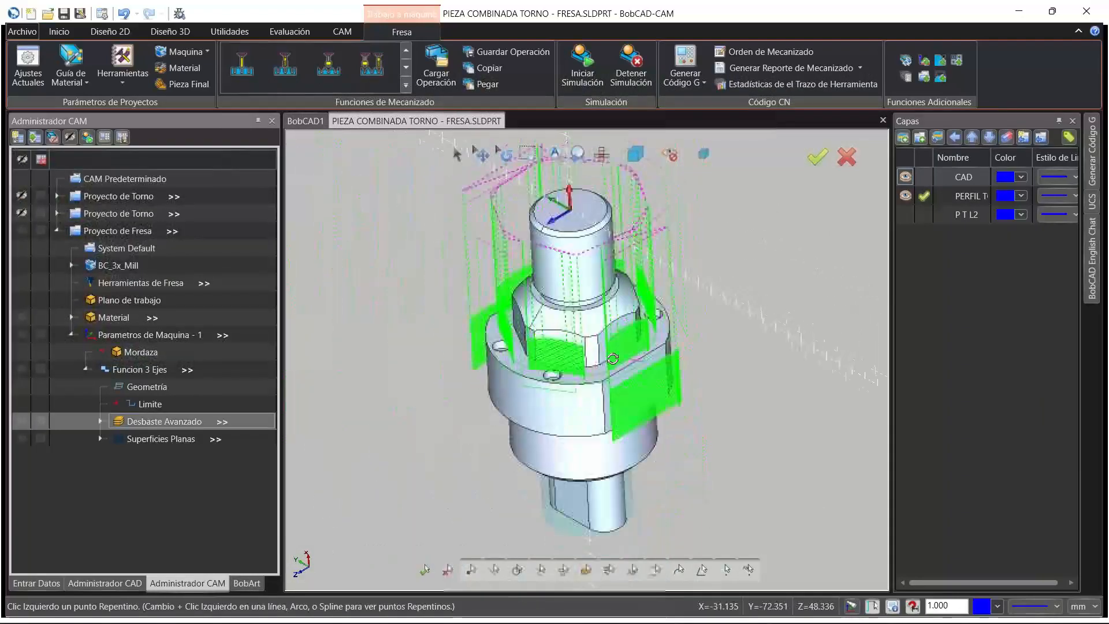
middle_drag(665, 341, 611, 373)
scroll(611, 373, down, 3)
scroll(595, 306, up, 4)
middle_drag(629, 328, 666, 477)
scroll(658, 444, up, 3)
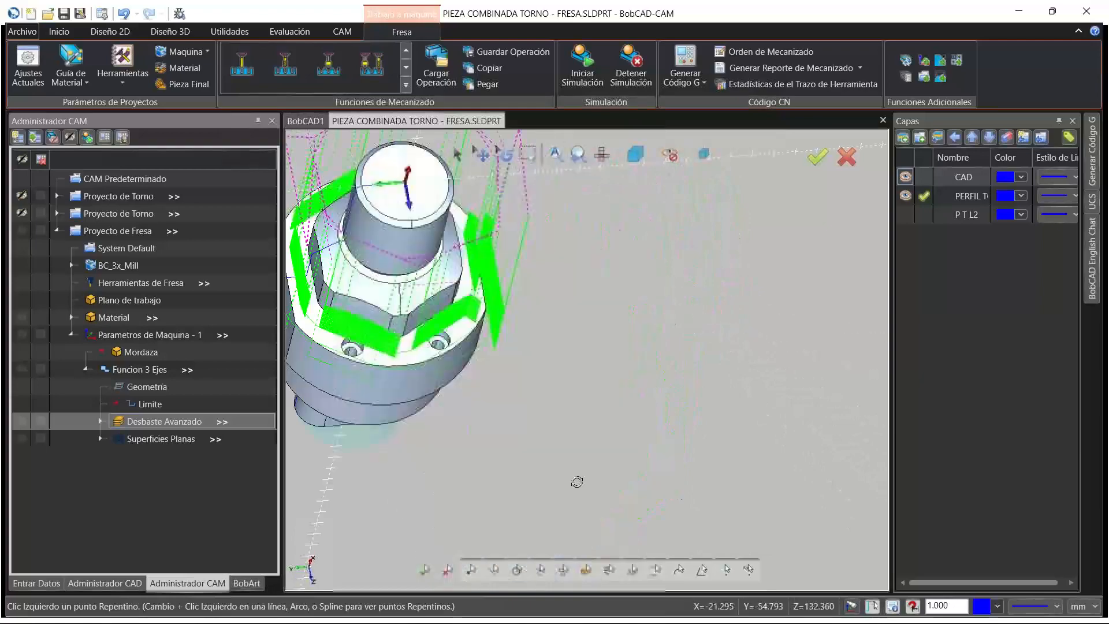
scroll(651, 405, down, 4)
scroll(504, 367, up, 5)
middle_drag(549, 283, 566, 348)
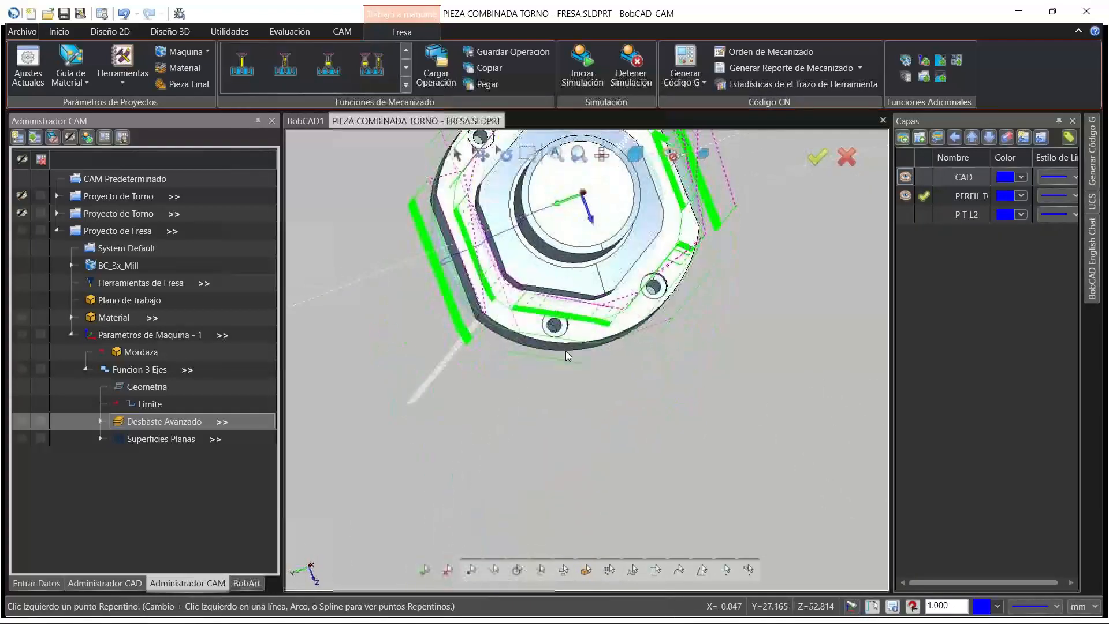
scroll(566, 348, down, 4)
scroll(572, 288, up, 4)
scroll(572, 283, up, 3)
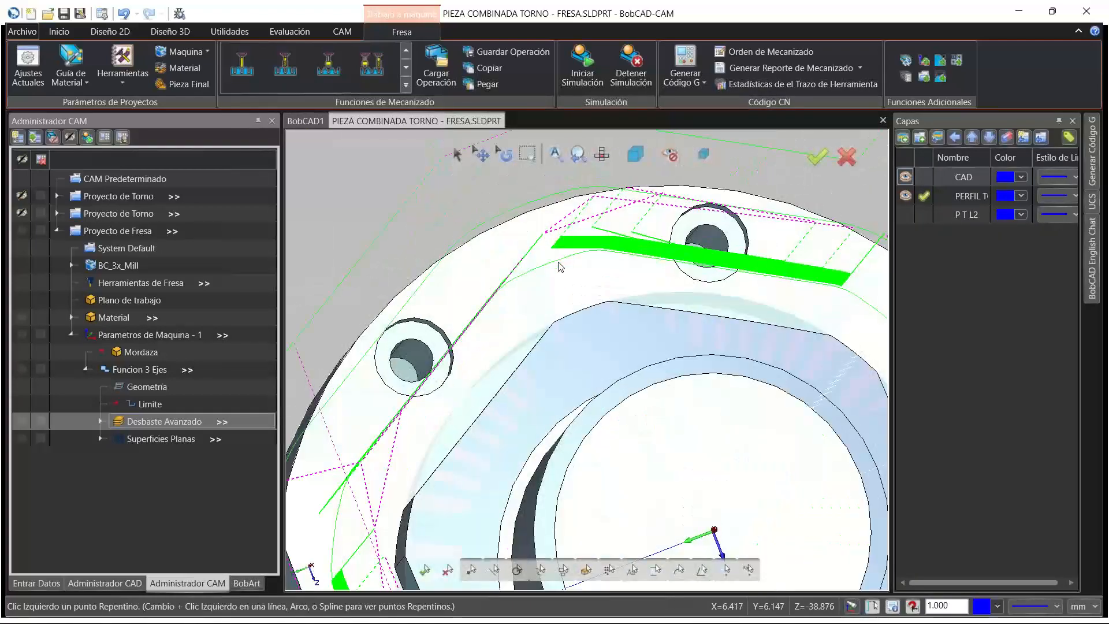
scroll(576, 278, down, 2)
middle_drag(576, 277, 536, 260)
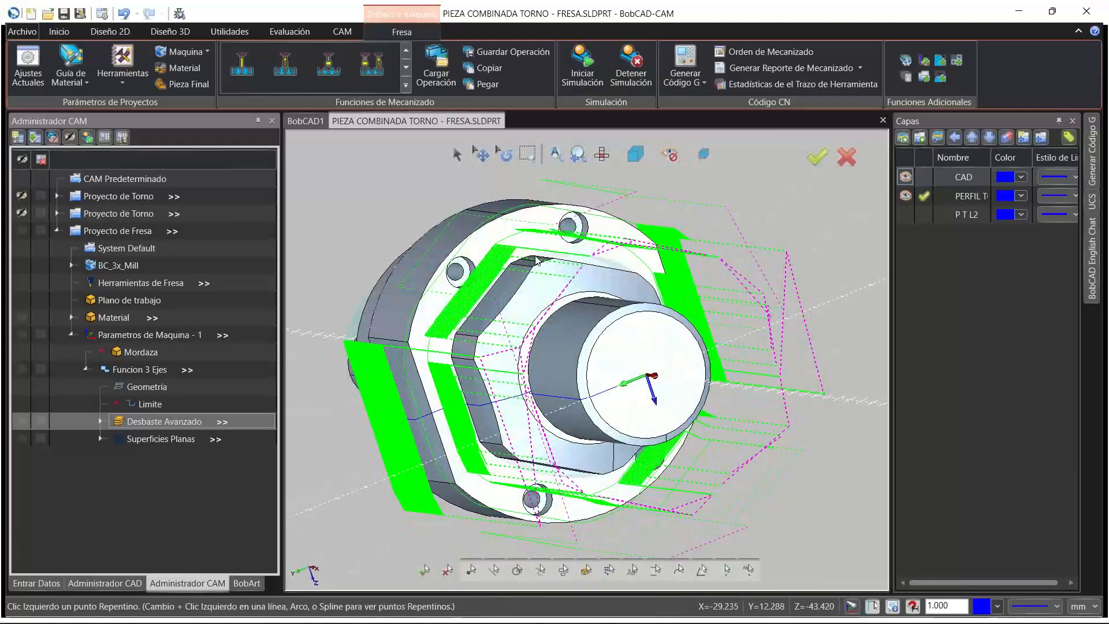
middle_drag(582, 372, 543, 335)
scroll(543, 335, down, 3)
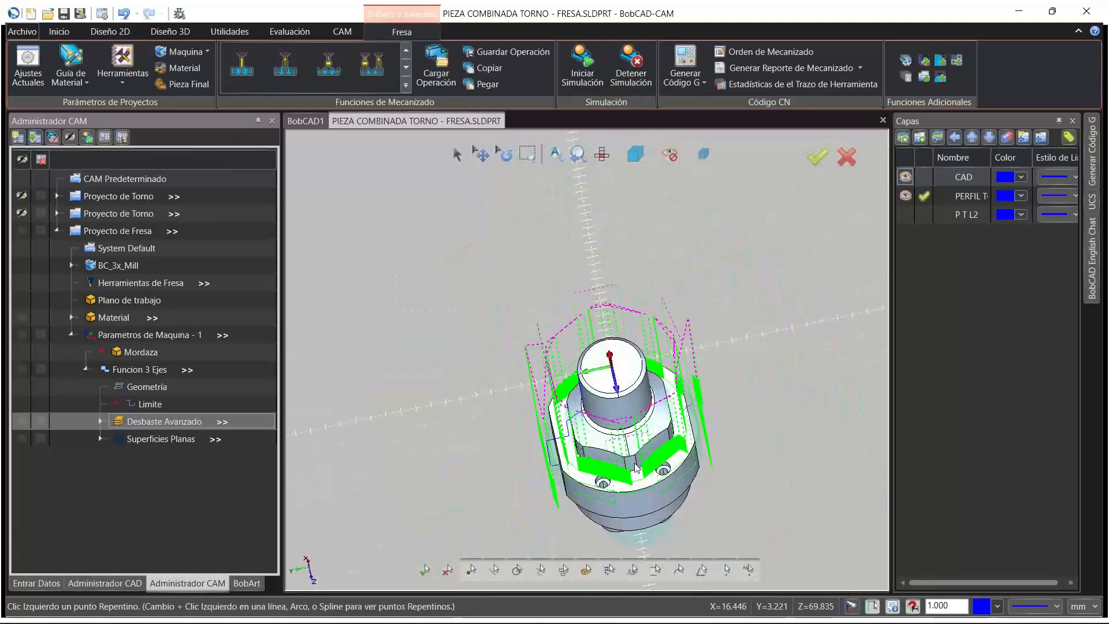
scroll(624, 444, up, 5)
scroll(603, 435, down, 2)
scroll(603, 426, up, 2)
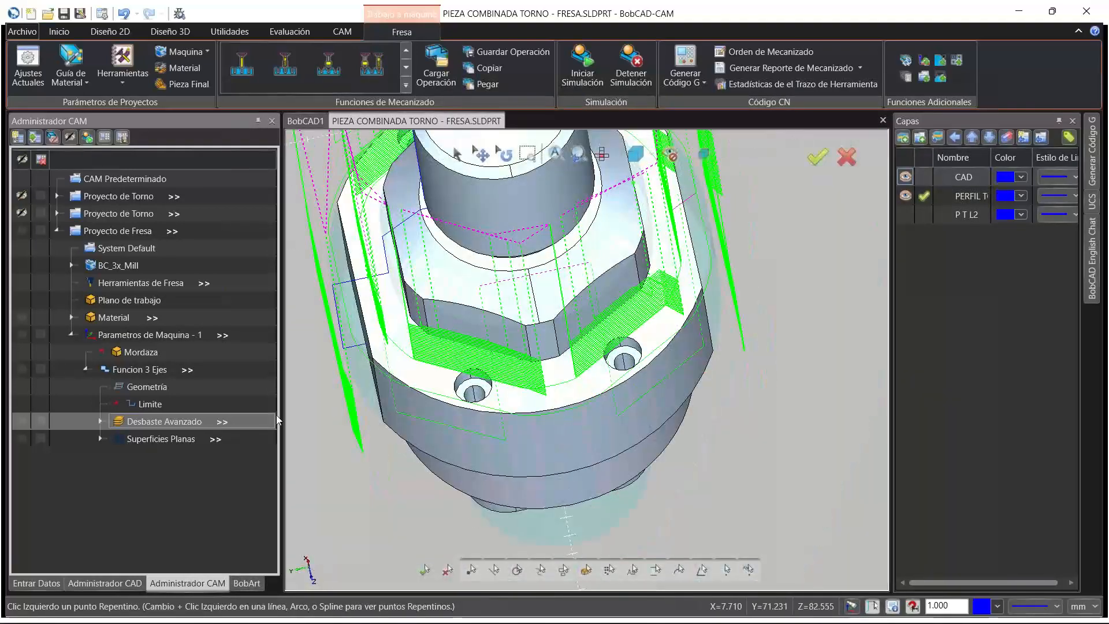
Hide the 3-axis function's toolpaths and start an Agujero Fresado Ensanchado operation with geometry selection under Parametros de Maquina - 1
click(23, 368)
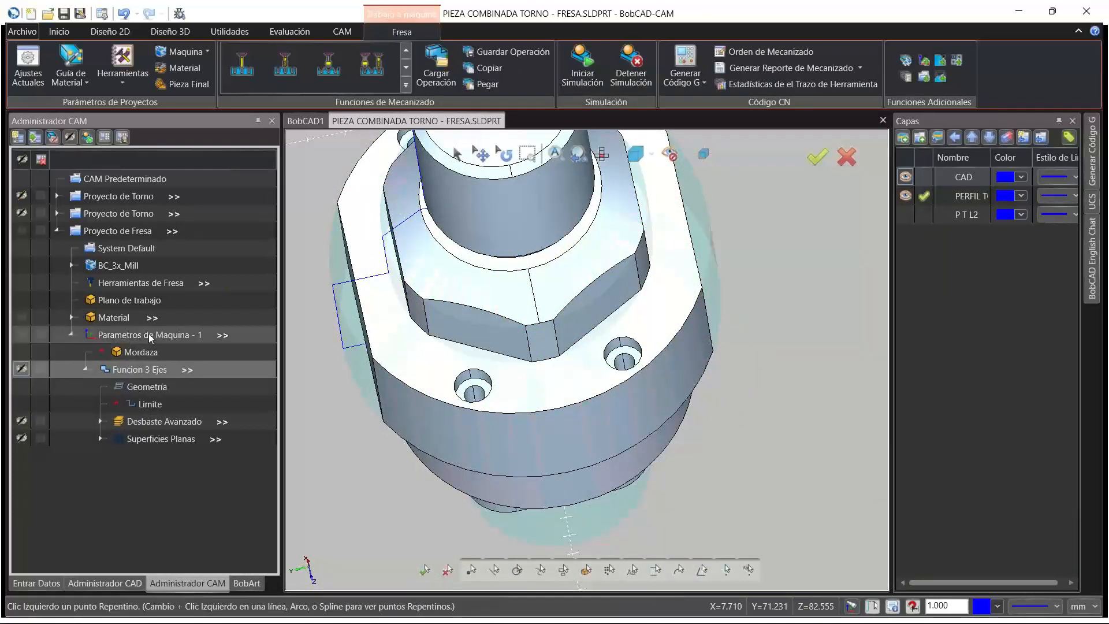
right_click(150, 336)
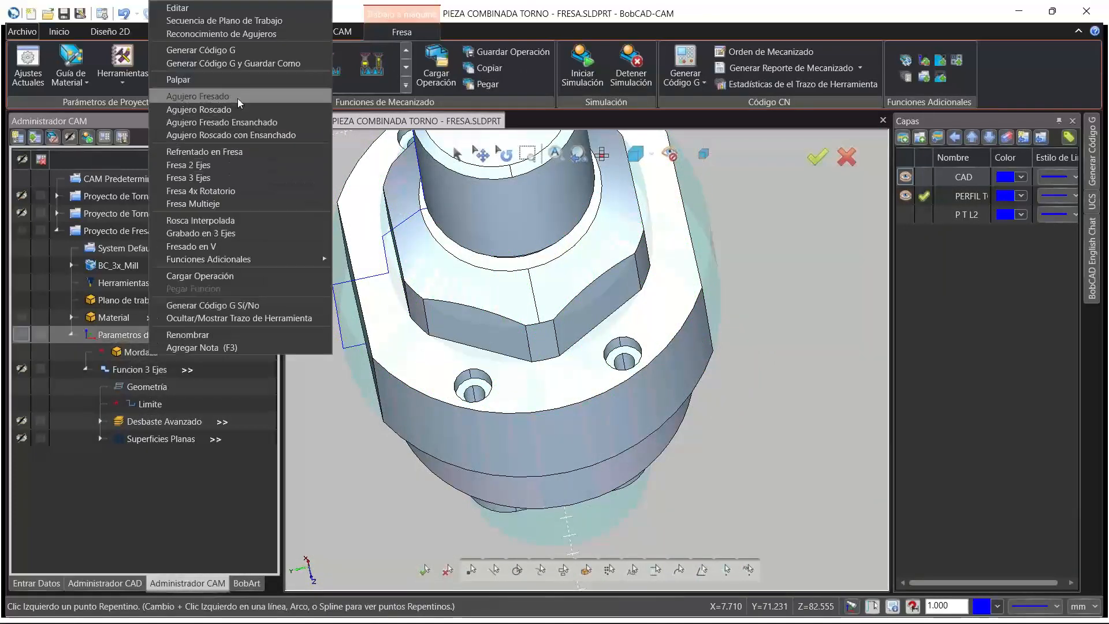
click(248, 121)
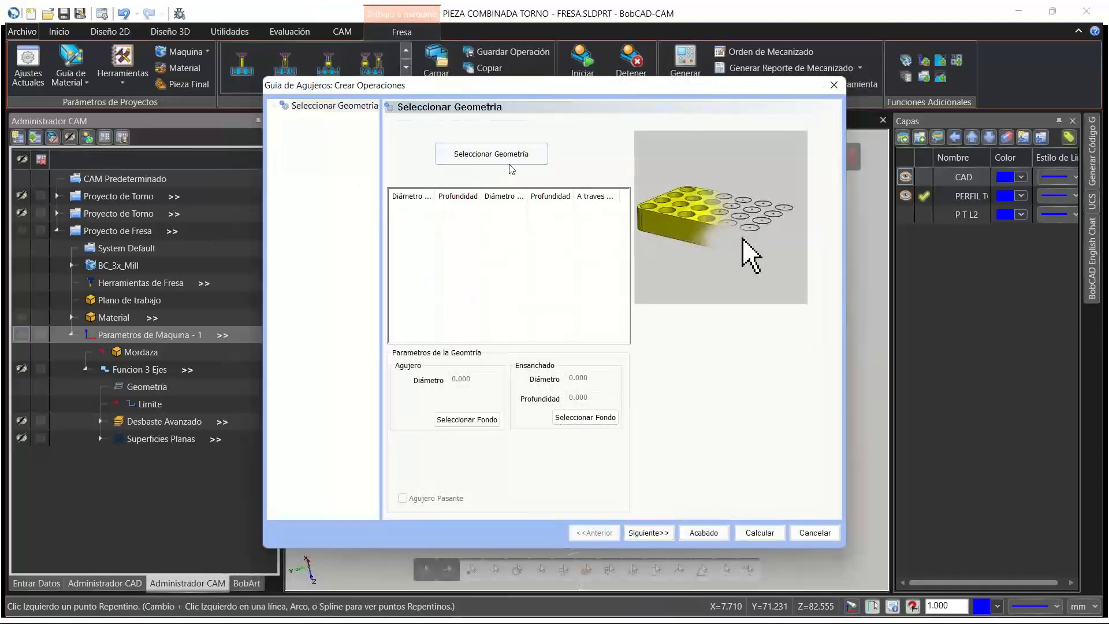
click(507, 159)
Select the inner faces of the flange's four counterbored holes as Taladrado Estandar geometry
click(480, 375)
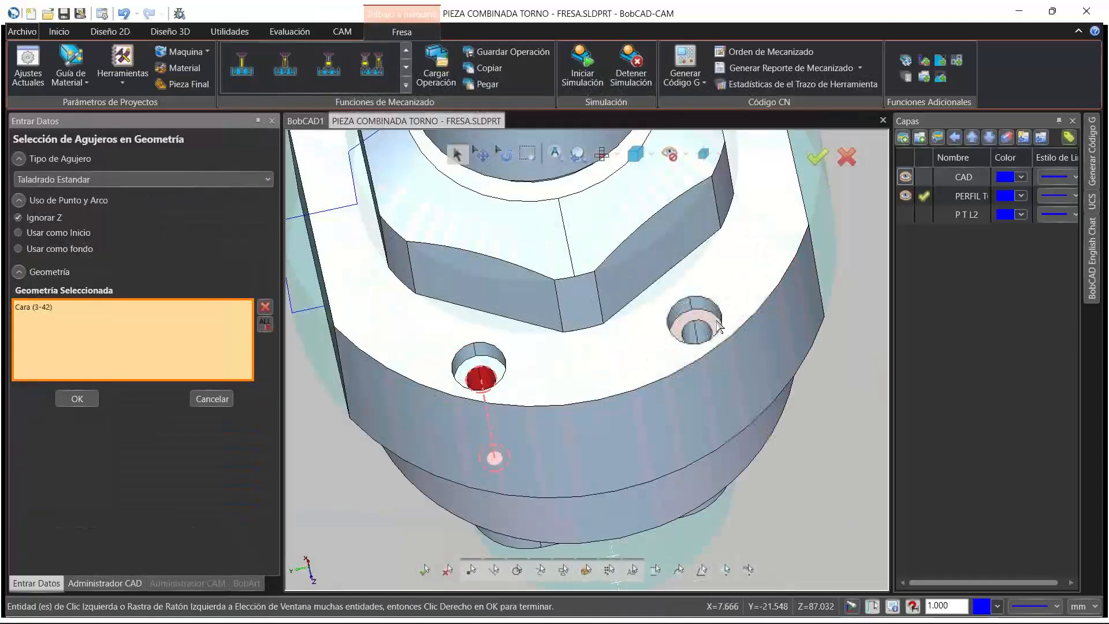
click(696, 325)
scroll(652, 351, down, 5)
scroll(641, 338, up, 8)
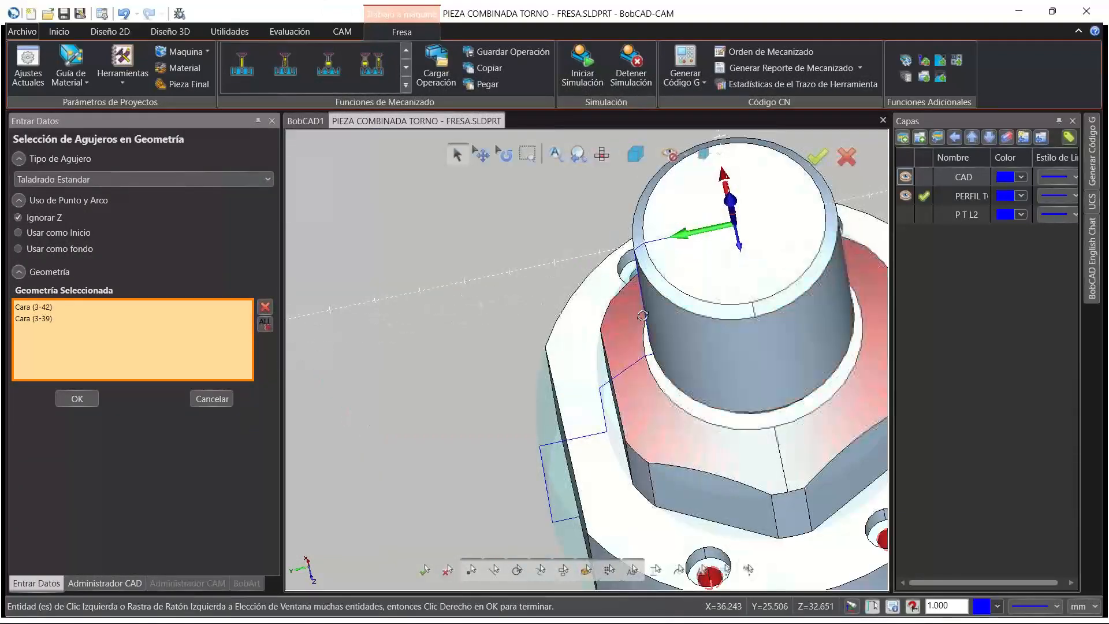
click(548, 169)
scroll(560, 267, down, 5)
middle_drag(569, 278, 742, 324)
scroll(696, 255, up, 7)
click(673, 267)
scroll(670, 272, down, 5)
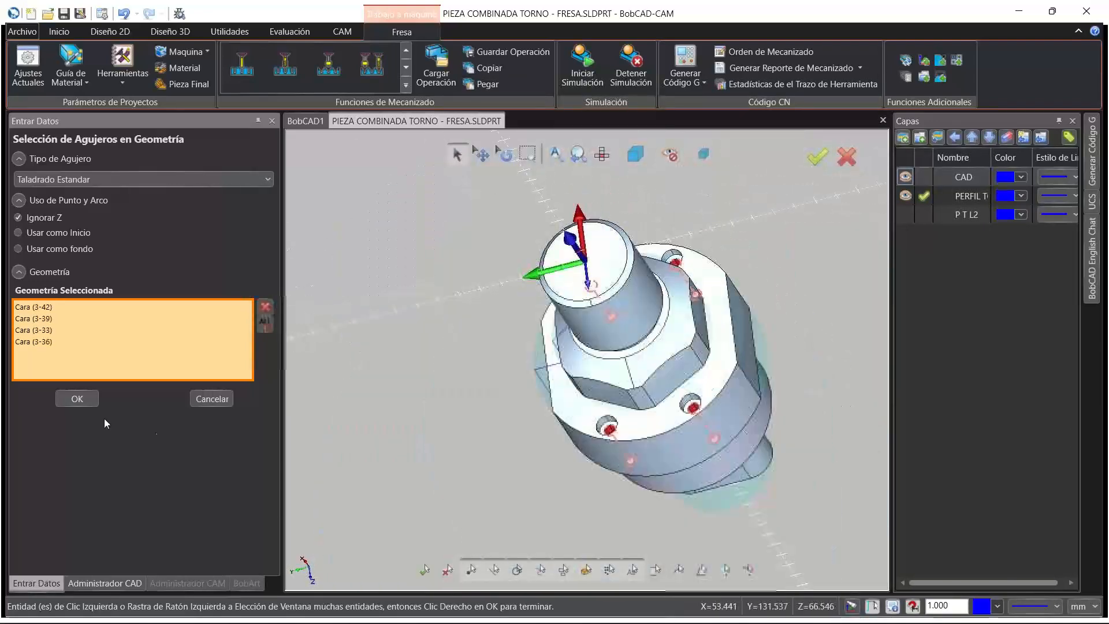
click(77, 398)
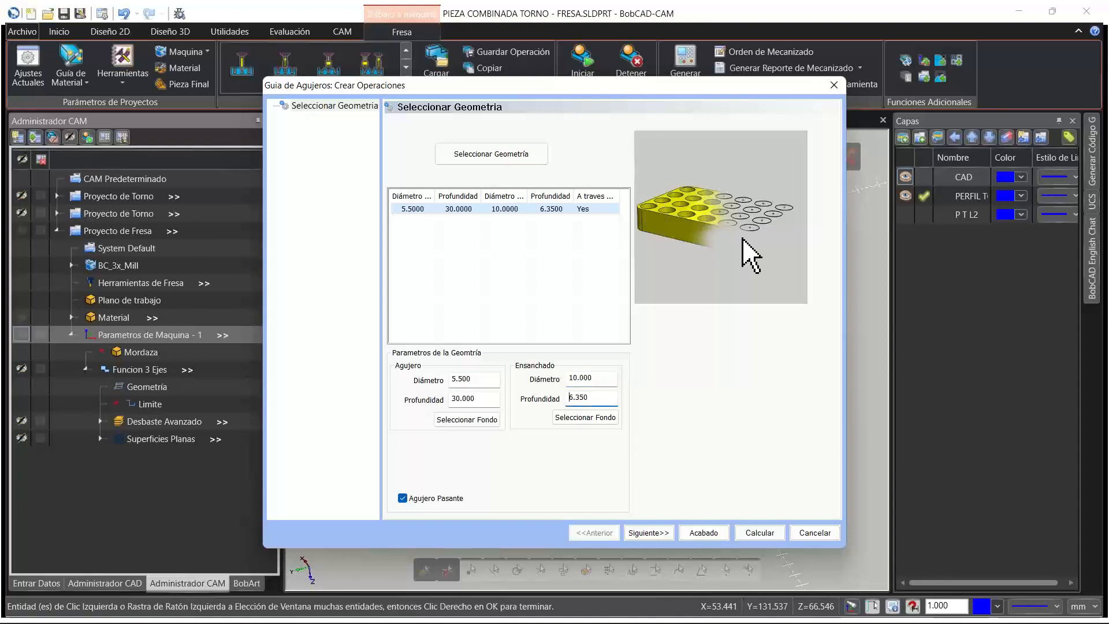
Set the drill group's top of part at -80 mm by picking a point on the flange's upper face
click(649, 533)
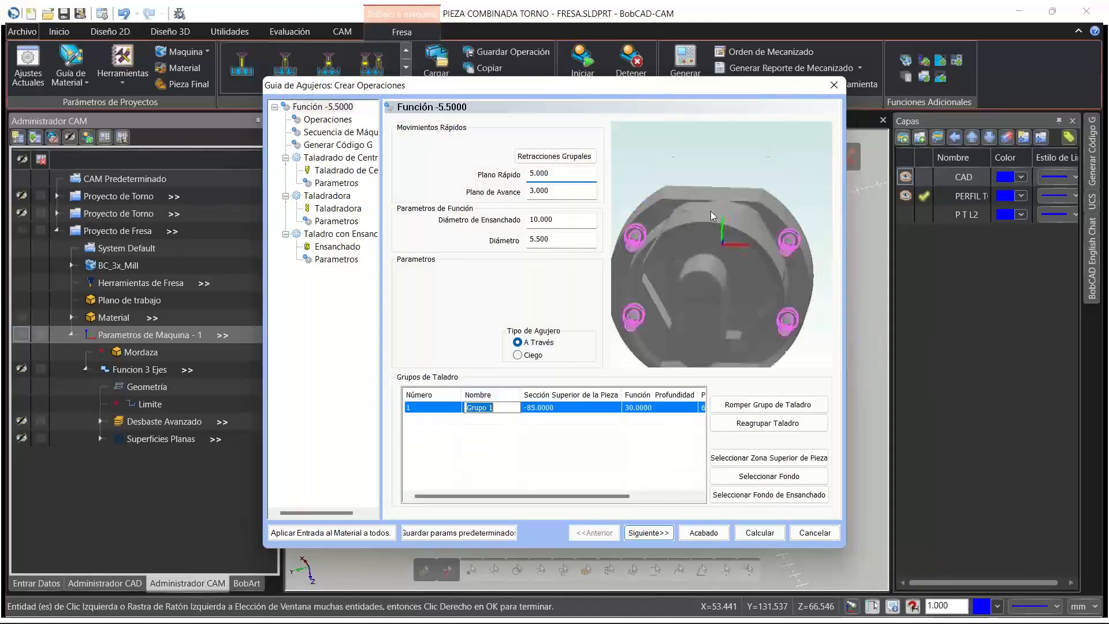
middle_drag(710, 211, 712, 267)
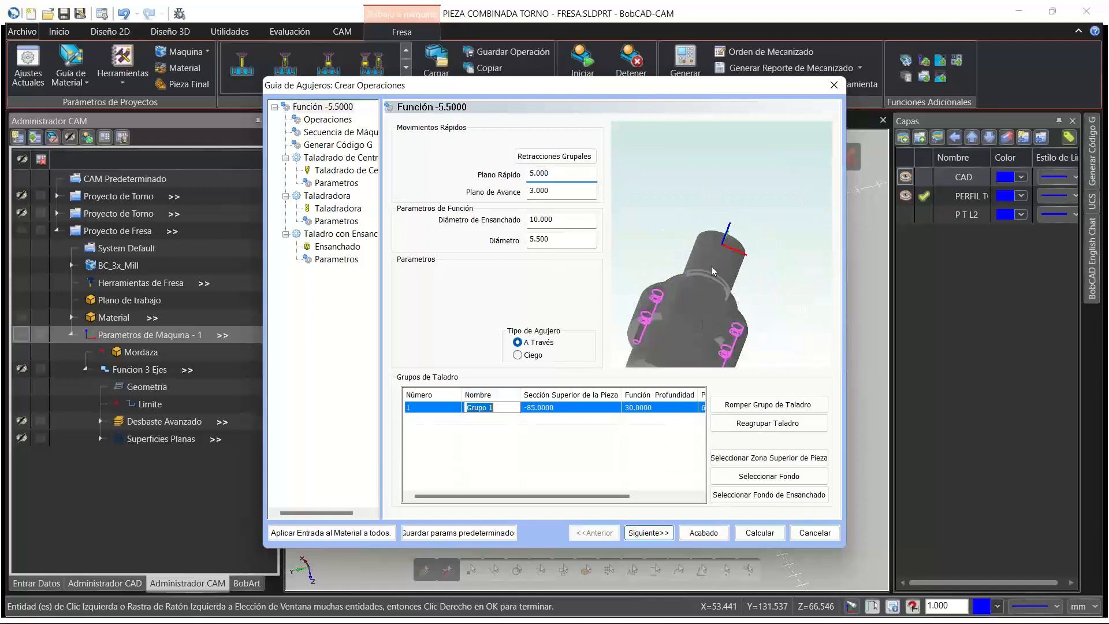
click(784, 425)
click(763, 458)
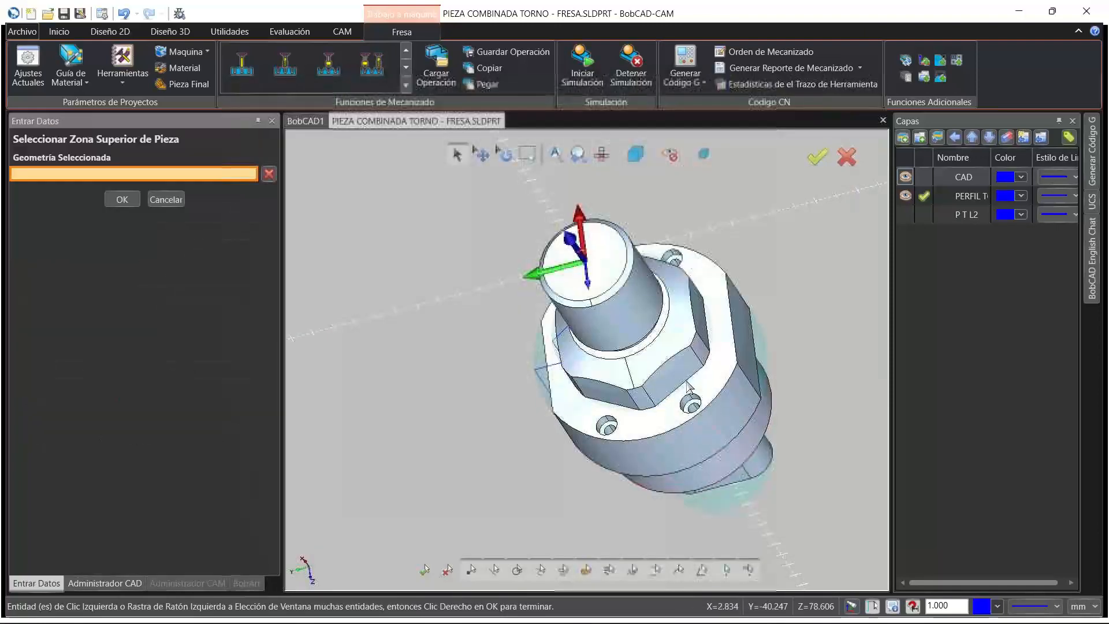
click(581, 434)
click(122, 199)
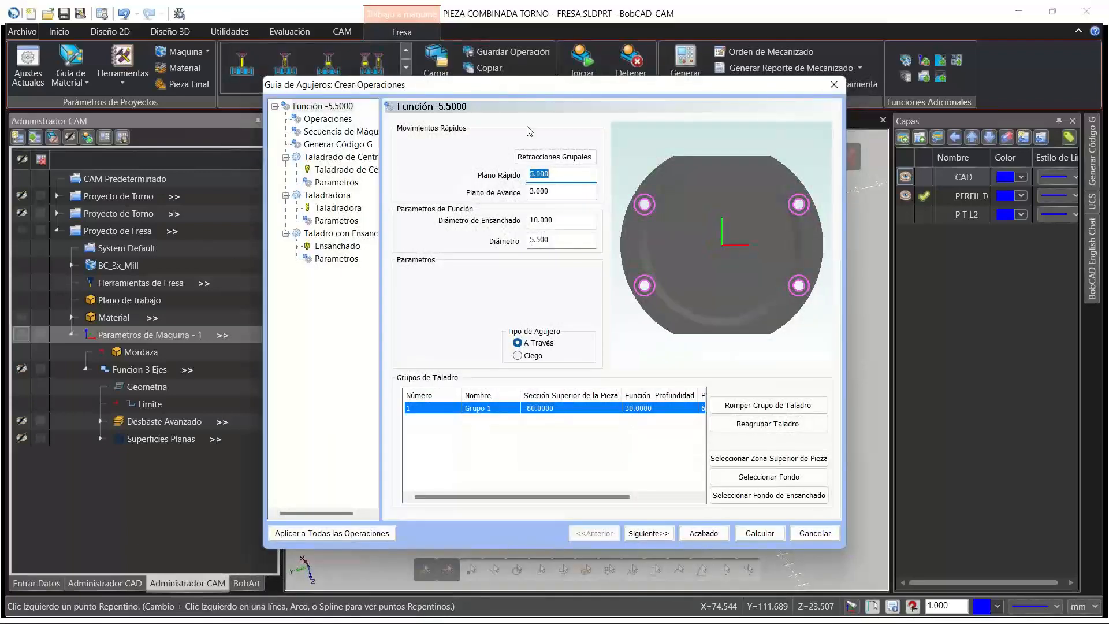
Set the rapid plane to 90 mm and the hole depth to 35 mm by picking a bottom point on the flange
text(90)
key(Tab)
click(614, 409)
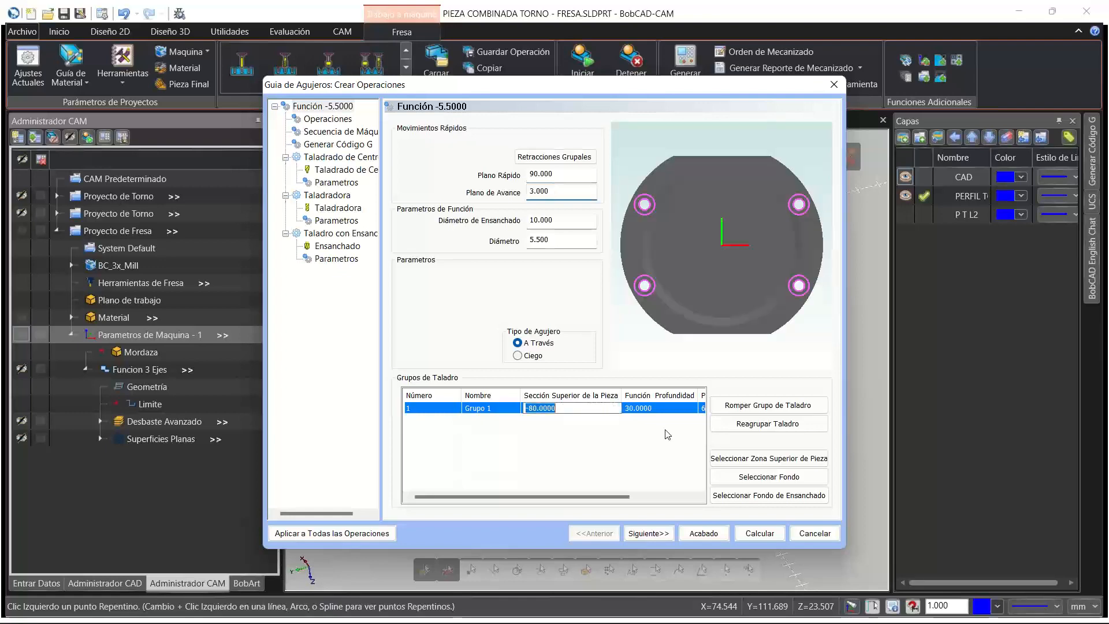
click(774, 479)
click(690, 470)
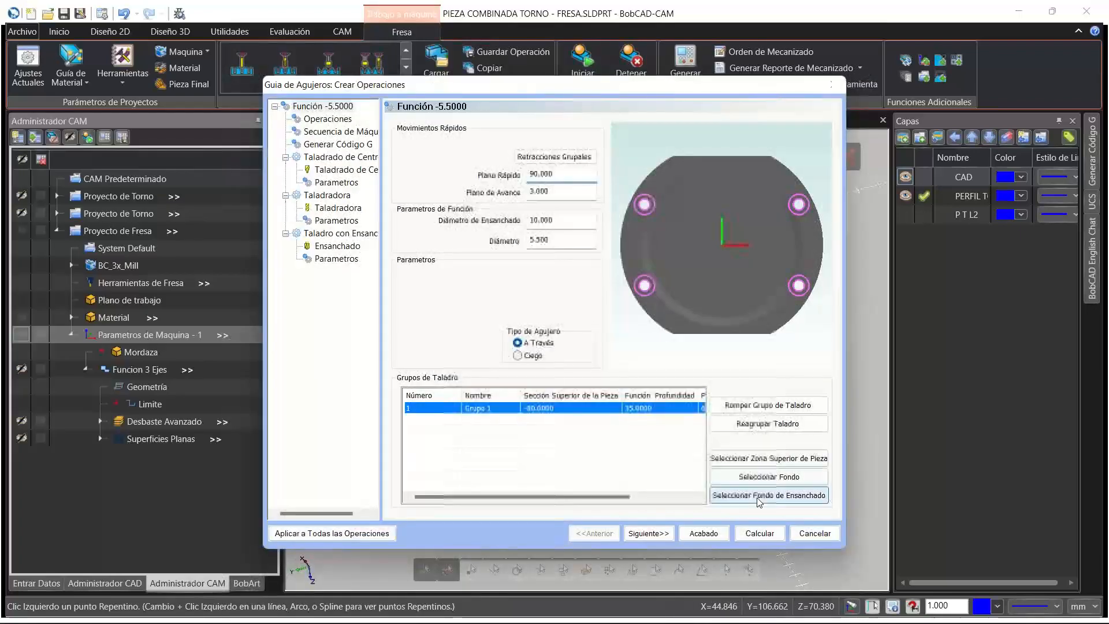
Set the counterbore bottom by picking a point on one hole's counterbore floor, and check the hole preview
click(751, 494)
scroll(687, 399, up, 4)
right_click(598, 437)
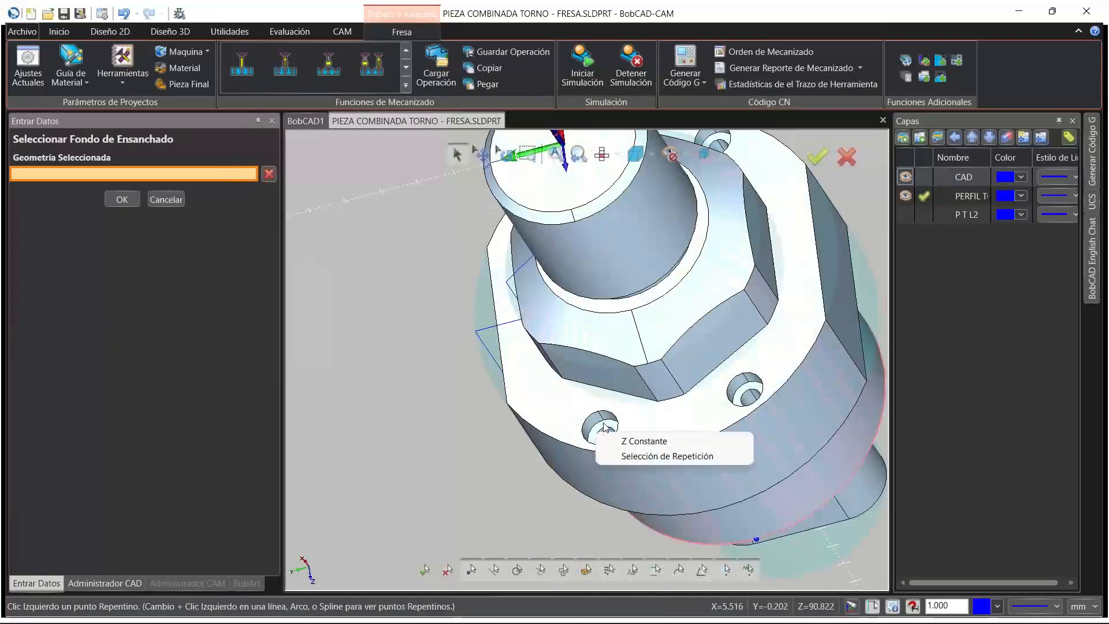
click(603, 428)
click(604, 428)
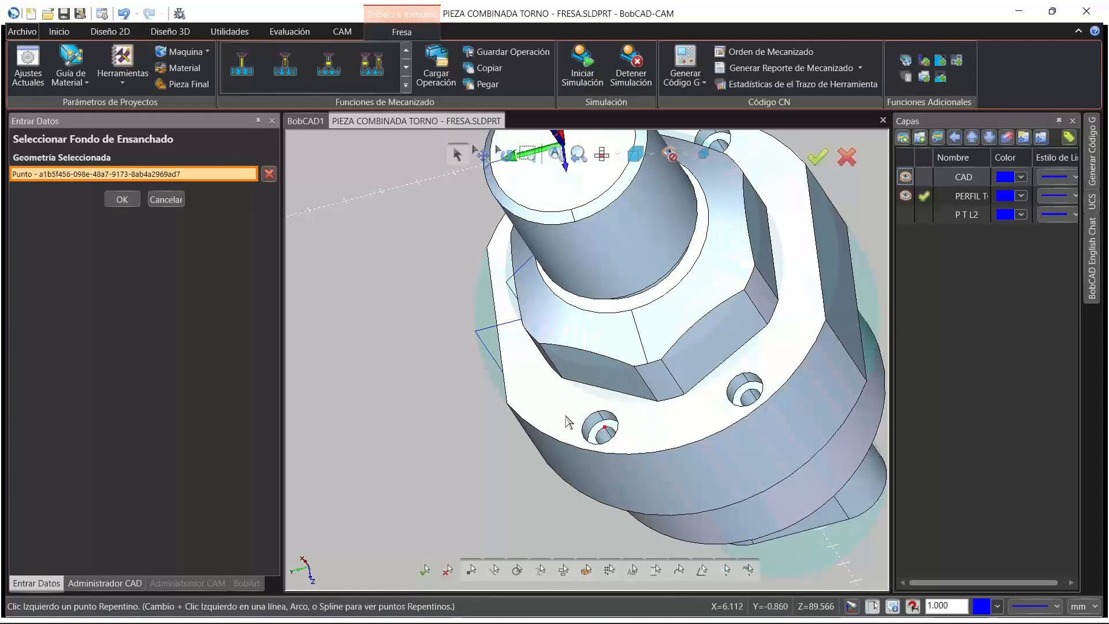
click(118, 201)
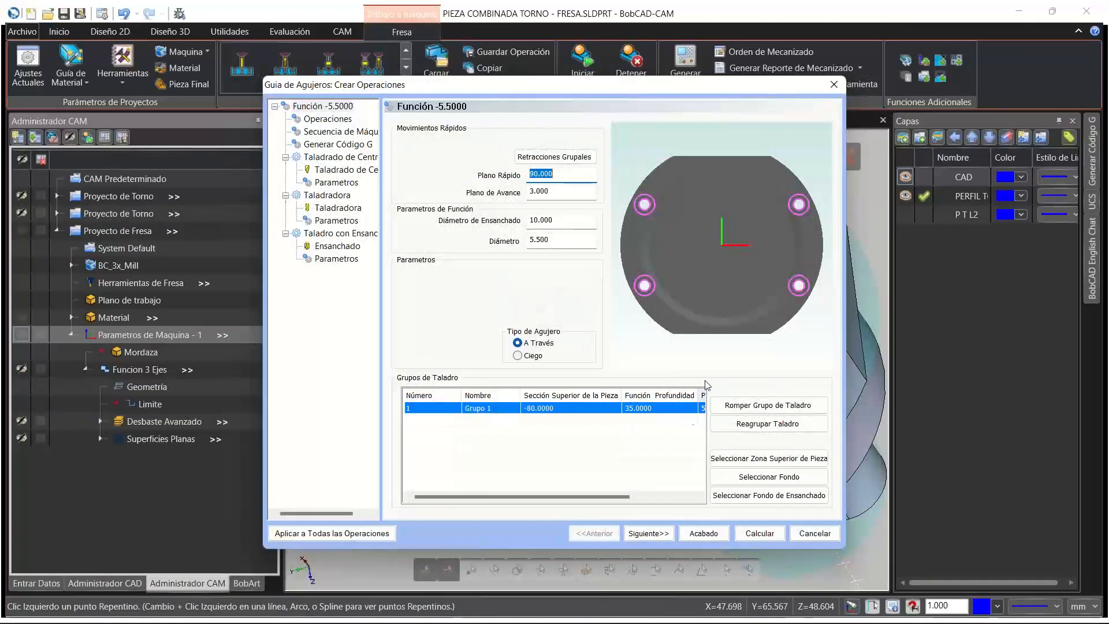
middle_drag(702, 327, 719, 224)
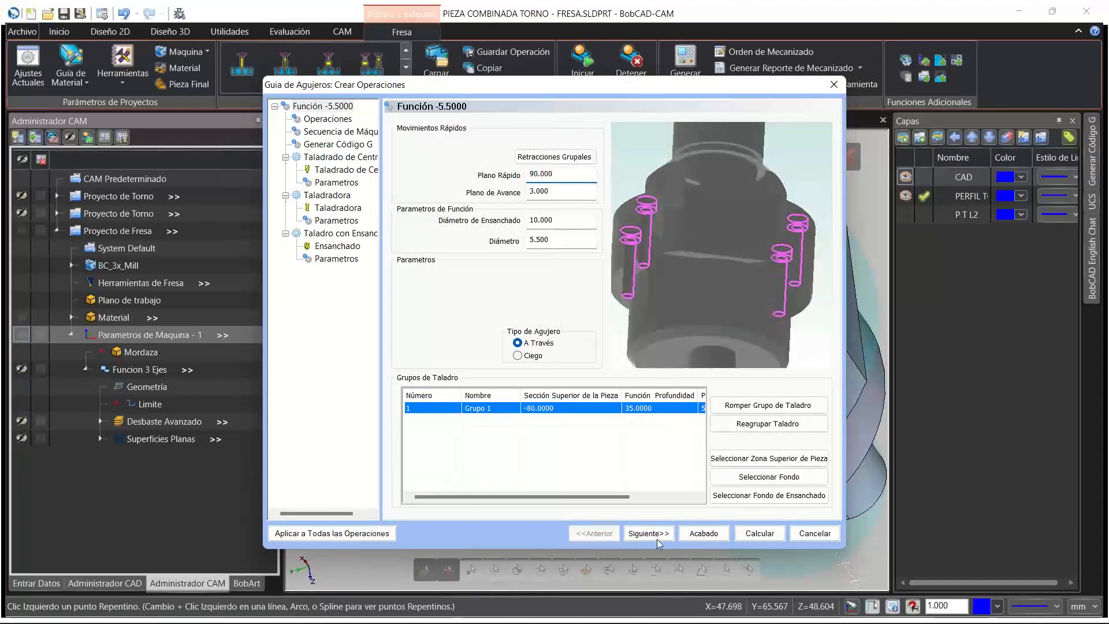
Keep the default operation sequence and centre drill, and set the Taladrado de Centro depth to 6.5 mm
click(653, 533)
click(650, 533)
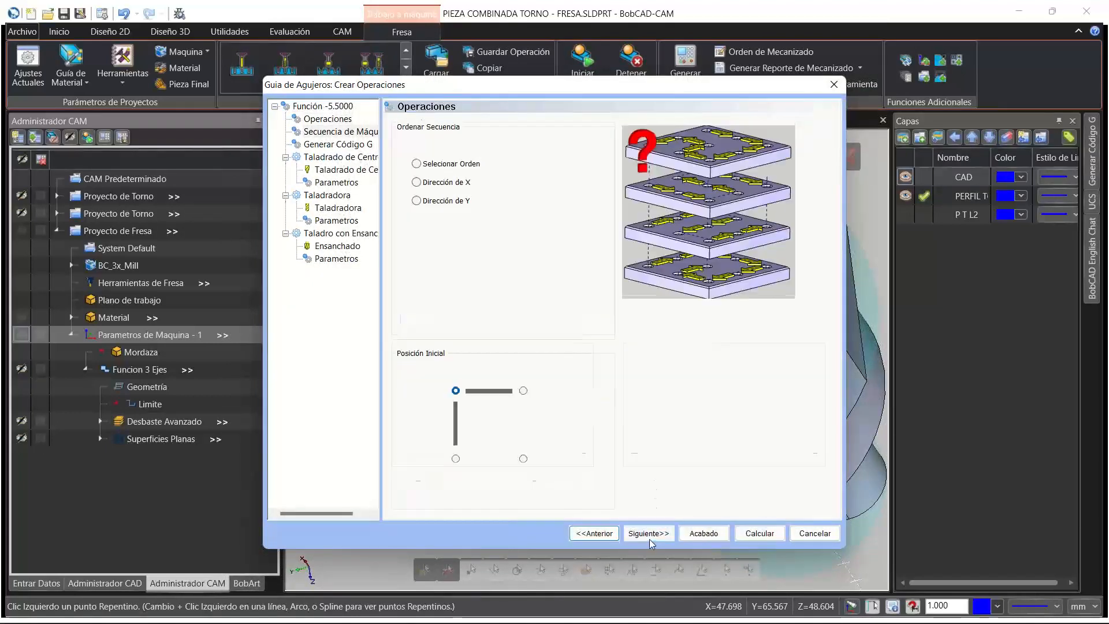
click(648, 535)
click(648, 534)
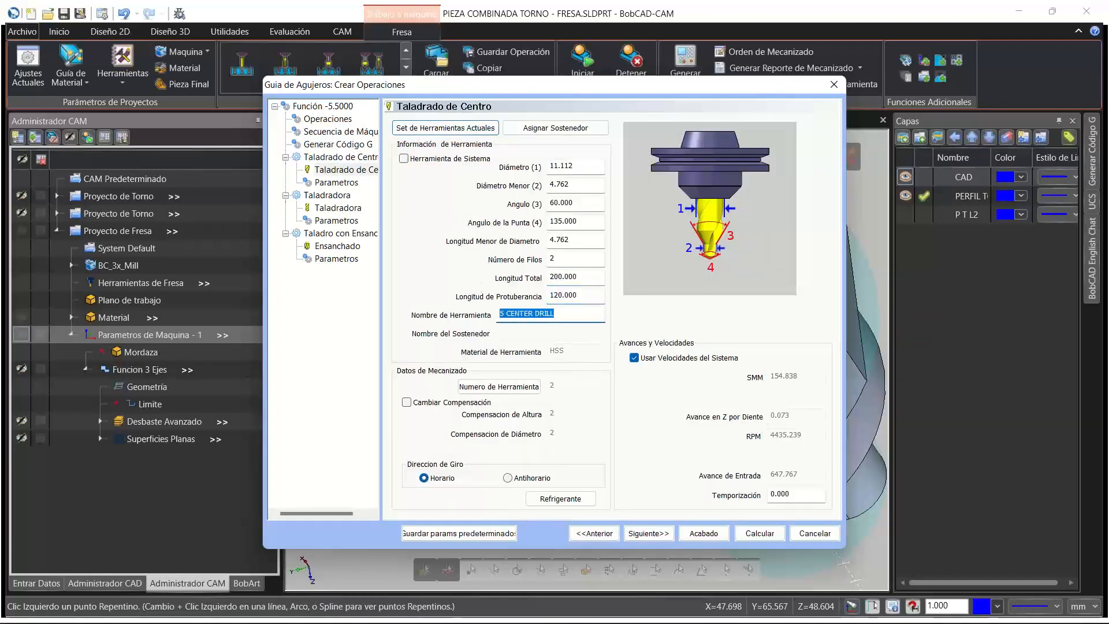
click(650, 535)
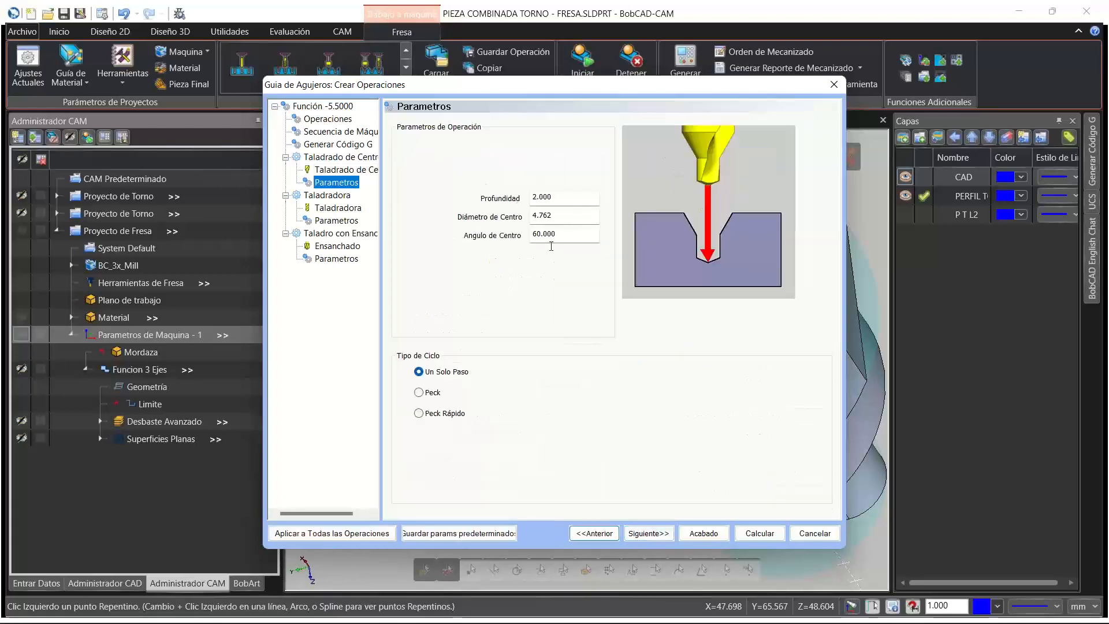
click(559, 199)
text(6.5)
key(Tab)
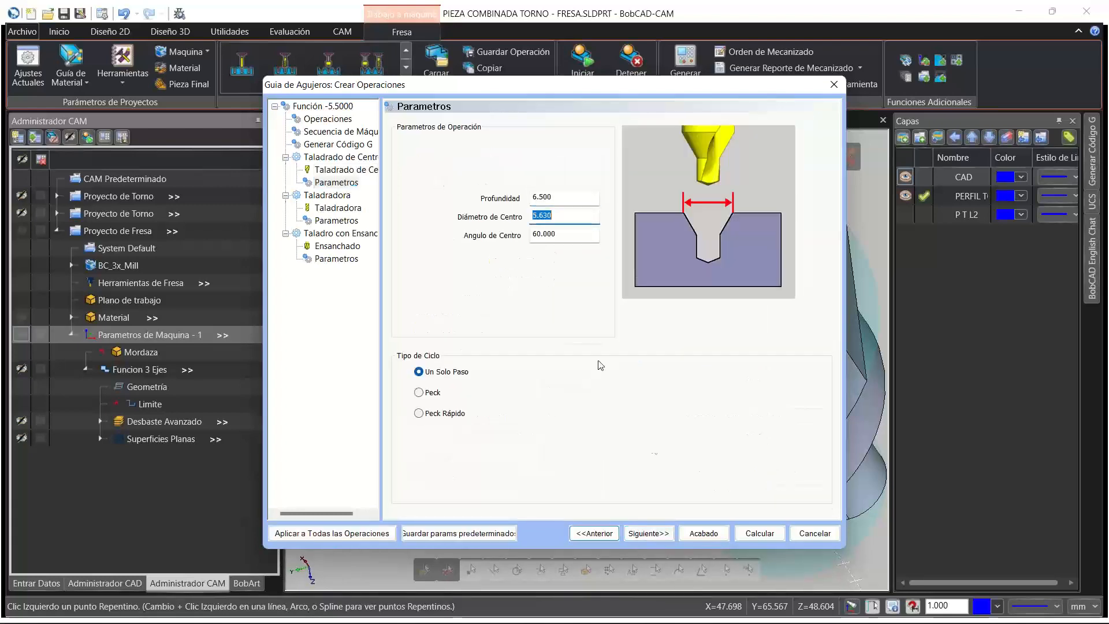
Set the 5.5 mm drill's total length to 200 mm and protrusion length to 120 mm, and use the Peck cycle
click(639, 532)
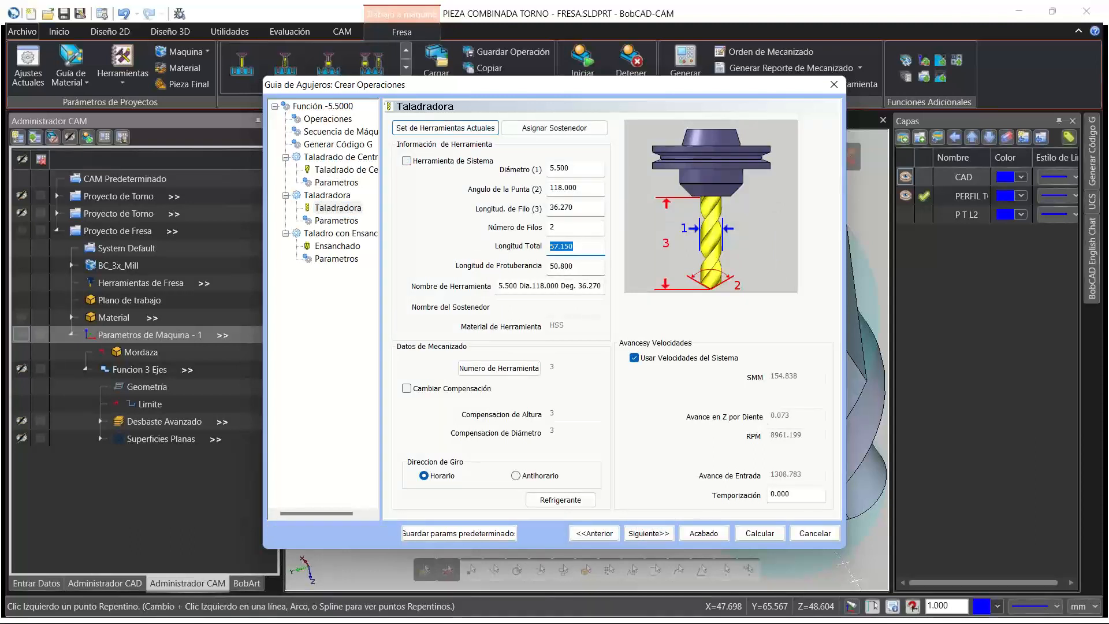
text(120)
key(Tab)
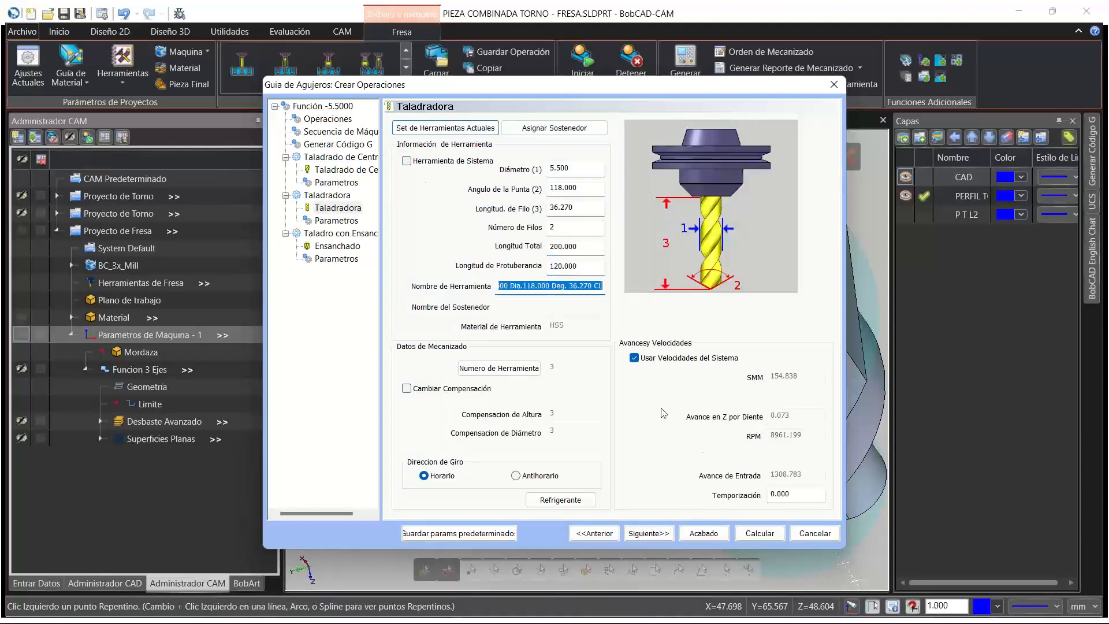
click(645, 534)
click(420, 392)
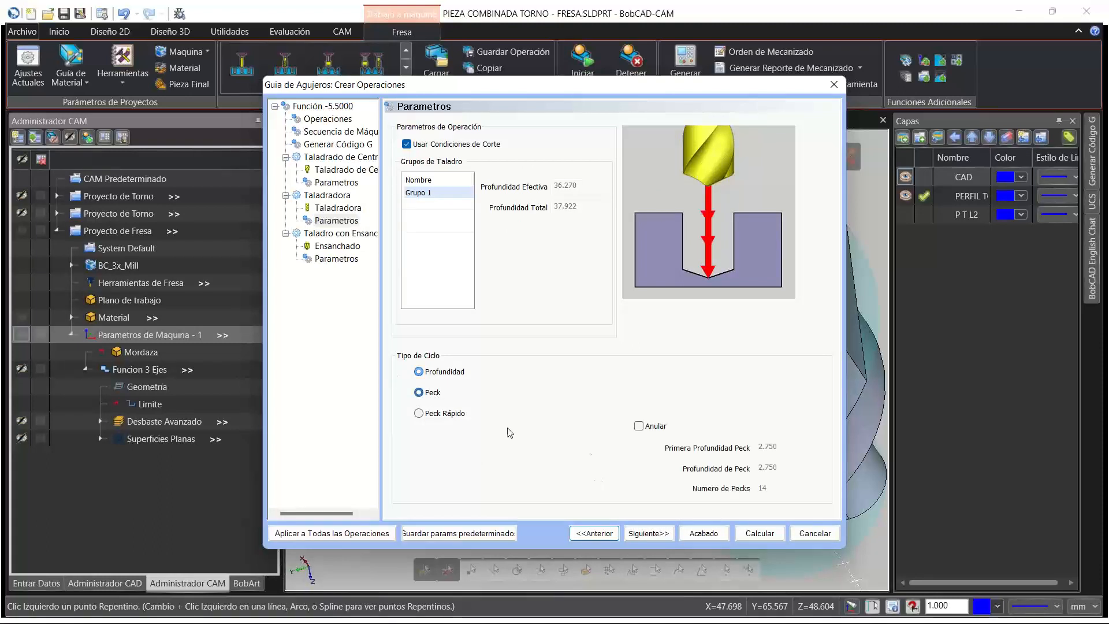
Set the 10 mm counterbore tool's total length to 200 mm and protrusion length to 120 mm, and calculate the hole operations
click(650, 537)
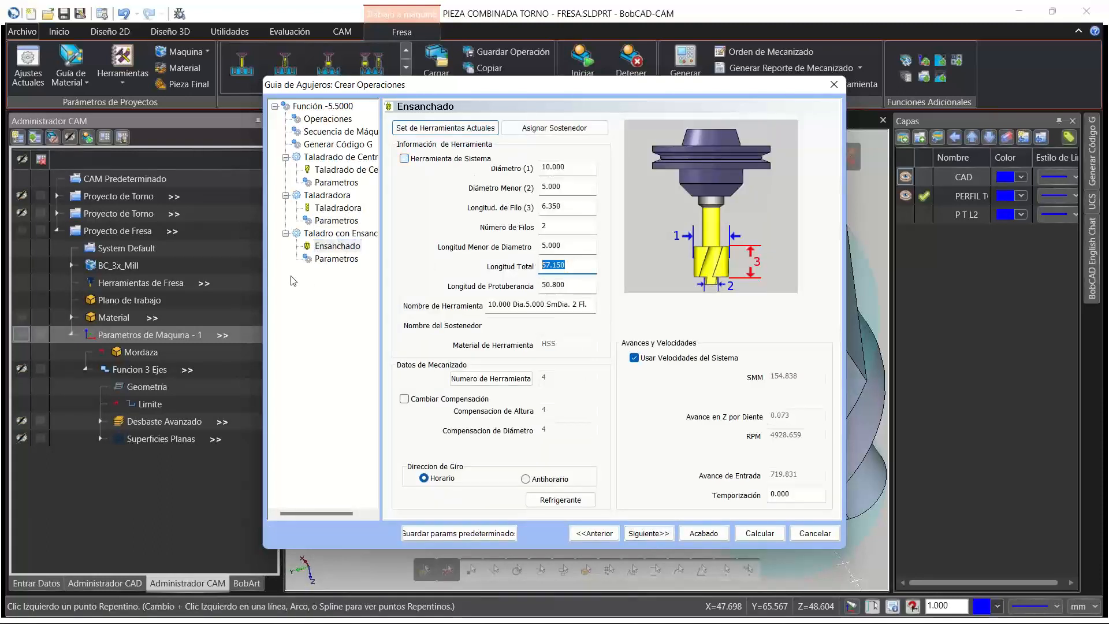
text(120)
key(Tab)
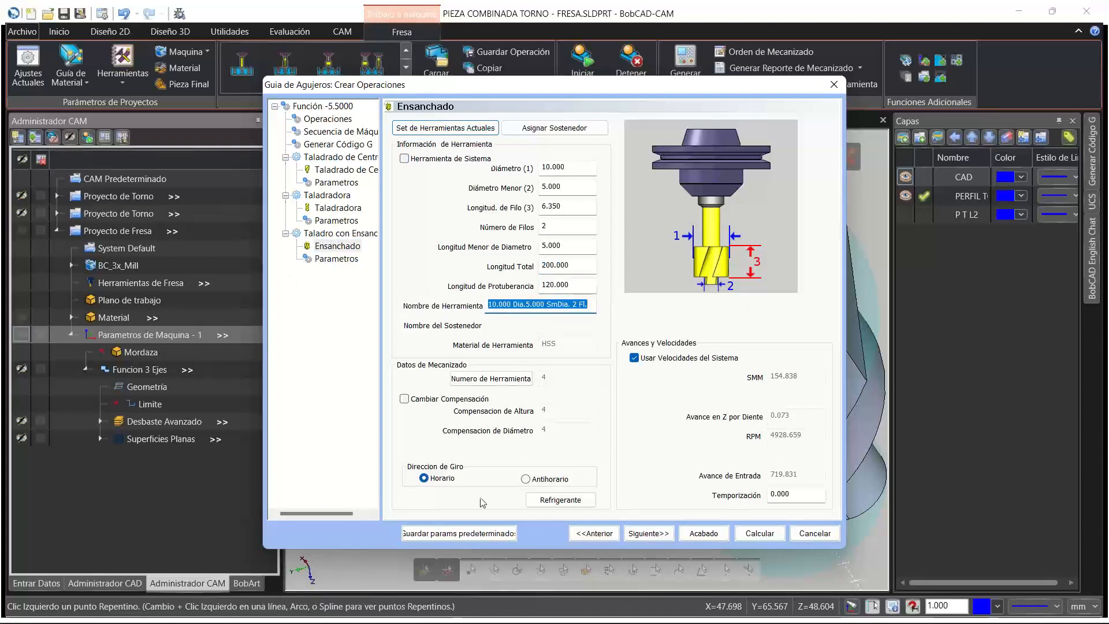
click(646, 534)
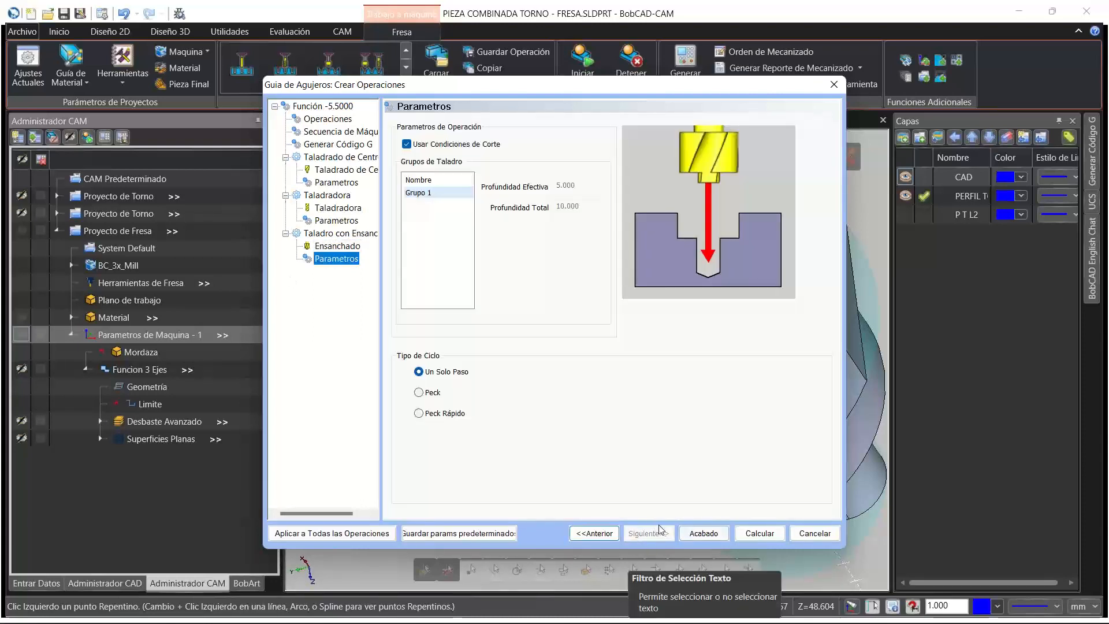
click(759, 533)
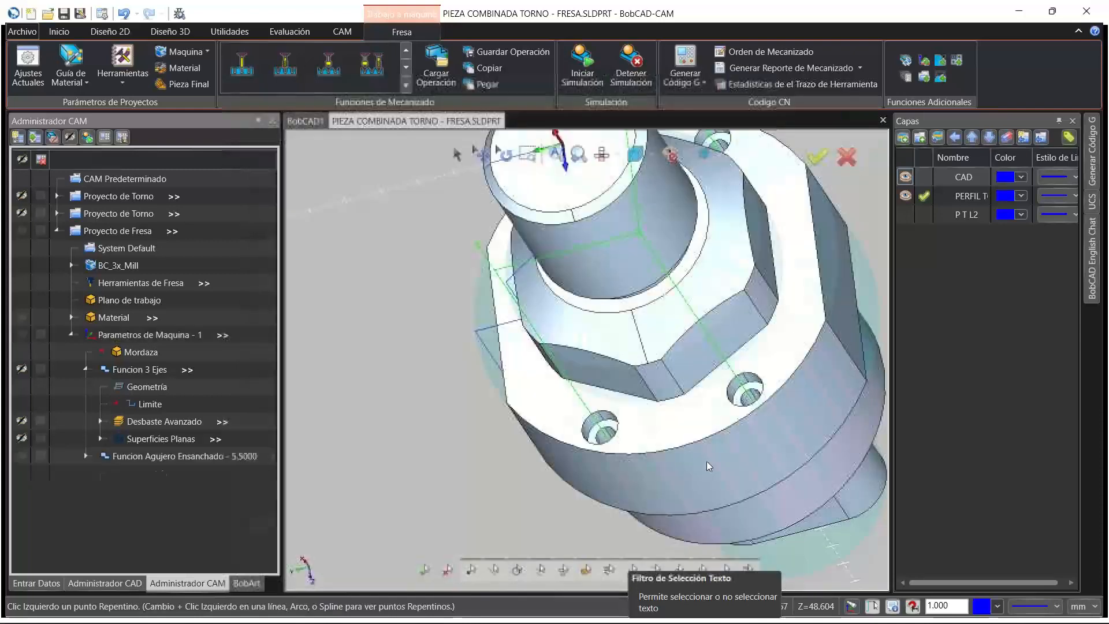
middle_drag(577, 358, 555, 393)
scroll(592, 323, down, 5)
scroll(557, 393, up, 4)
scroll(557, 370, down, 5)
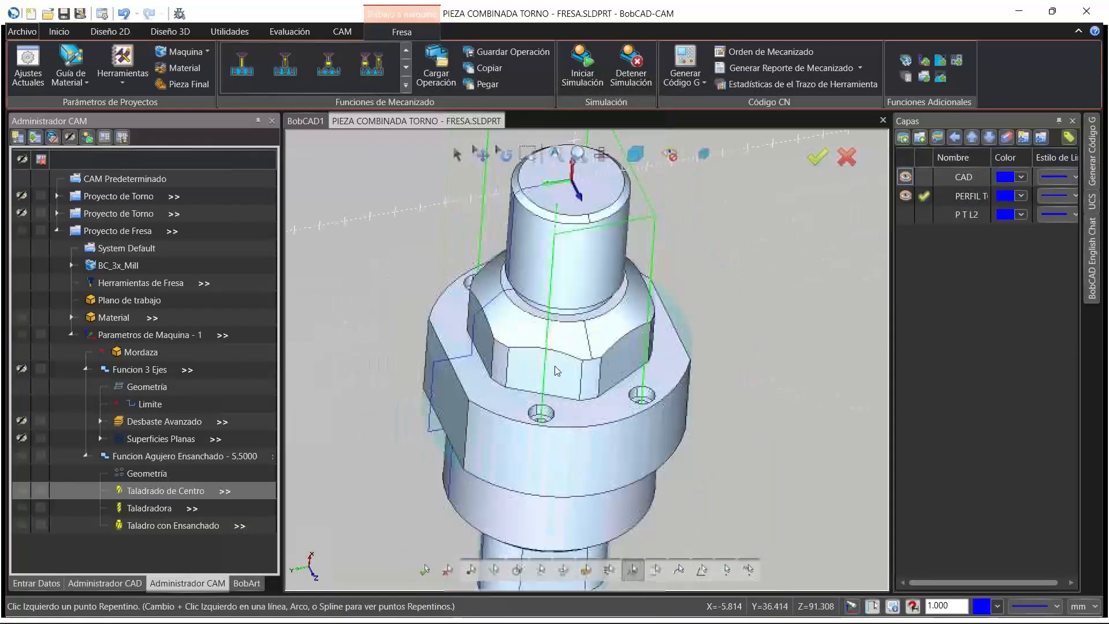
scroll(563, 359, up, 3)
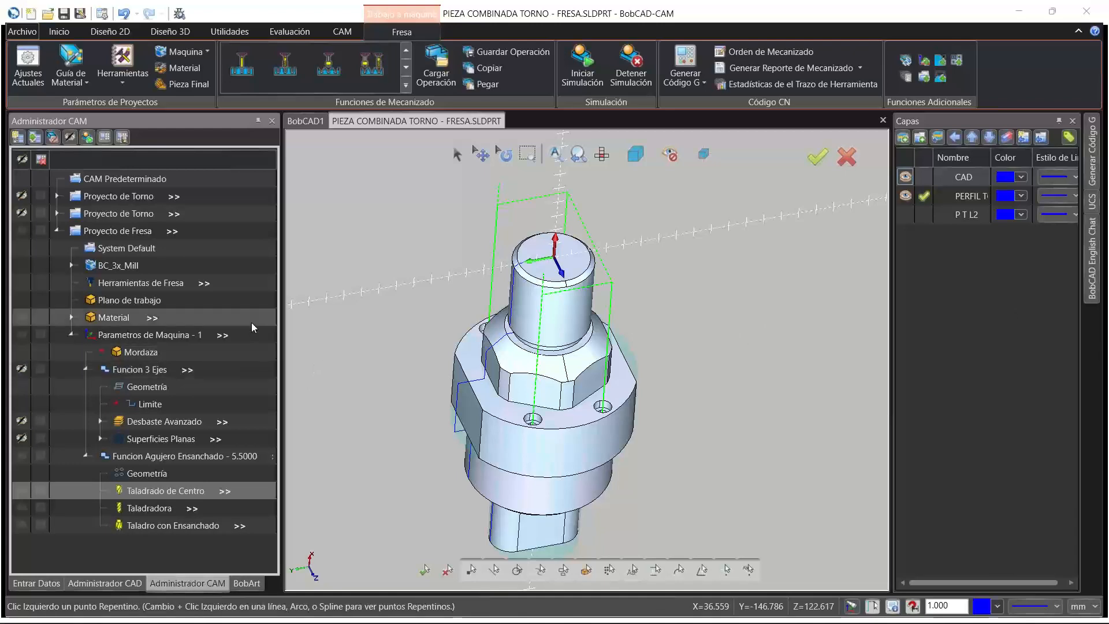
Insert a second machine setup (Parametros de Maquina) in the milling project for the part's opposite end
middle_drag(416, 330, 706, 258)
scroll(684, 307, down, 5)
scroll(646, 206, up, 6)
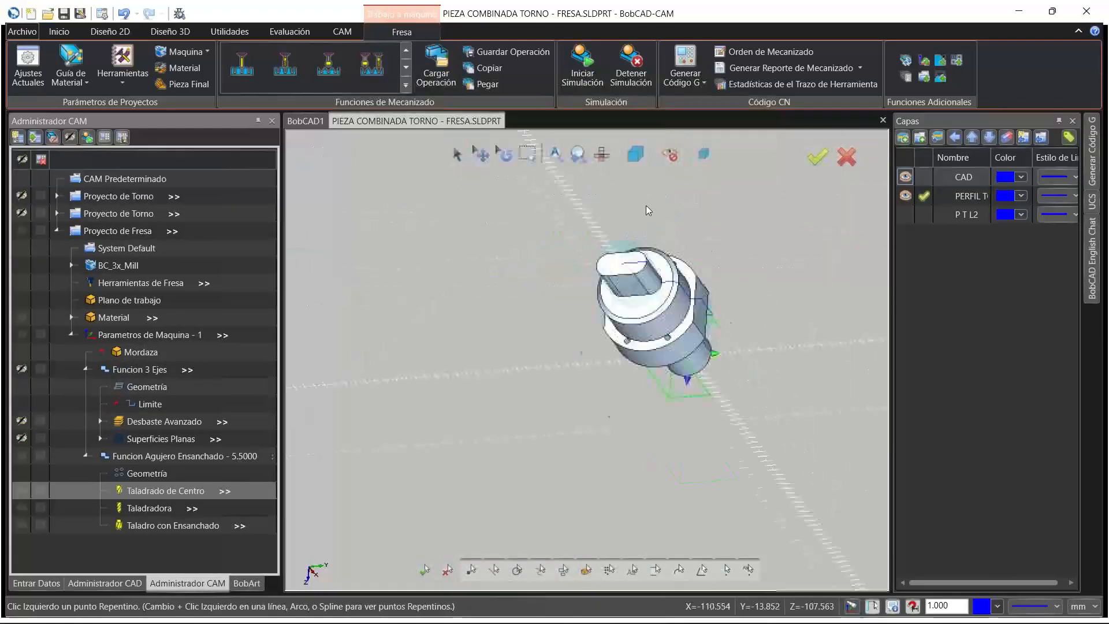
middle_drag(556, 329, 664, 344)
scroll(583, 346, down, 5)
scroll(676, 343, up, 5)
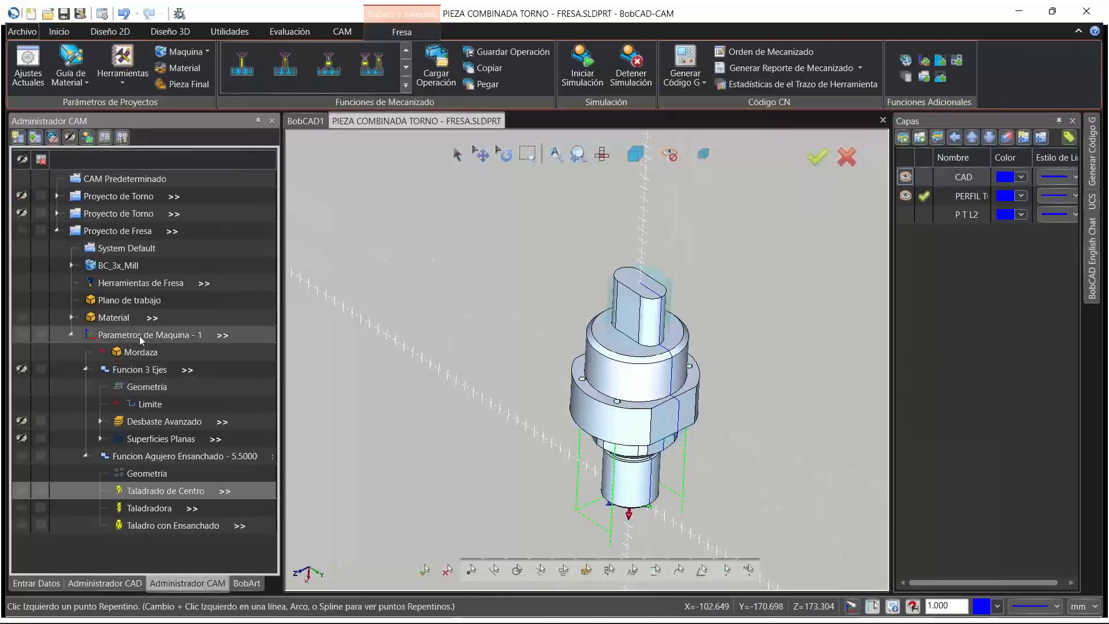
right_click(157, 339)
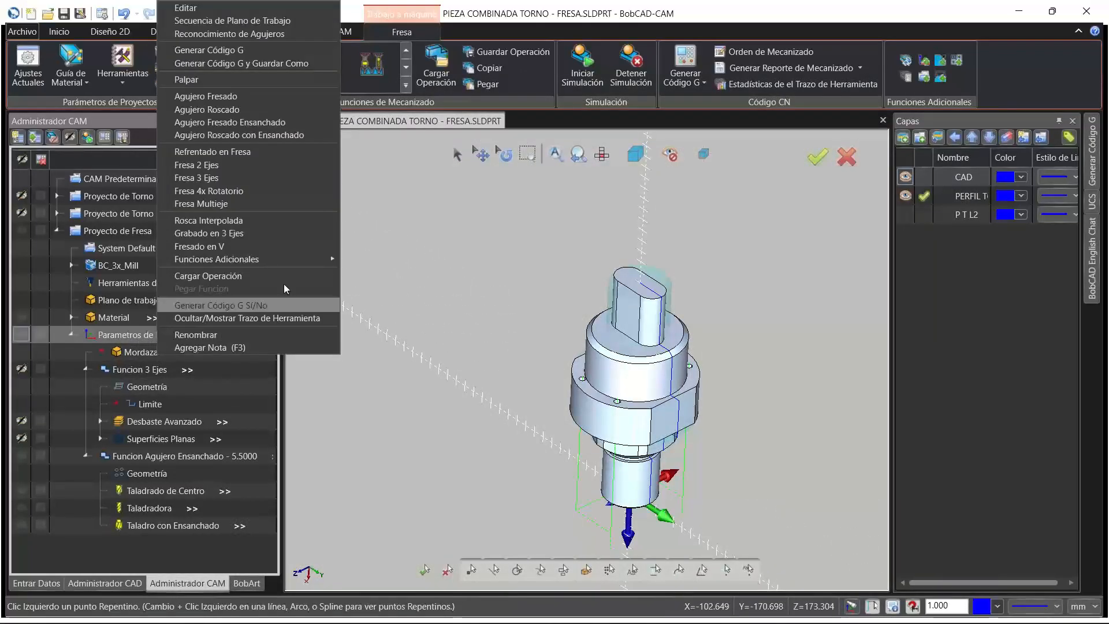
mouse_move(301, 259)
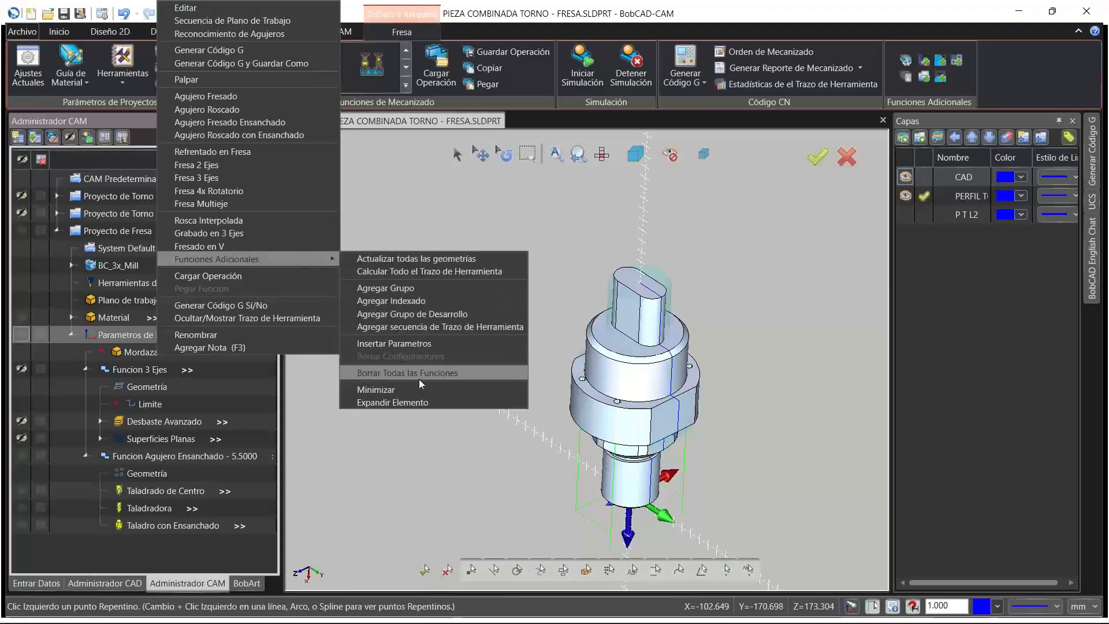
click(412, 344)
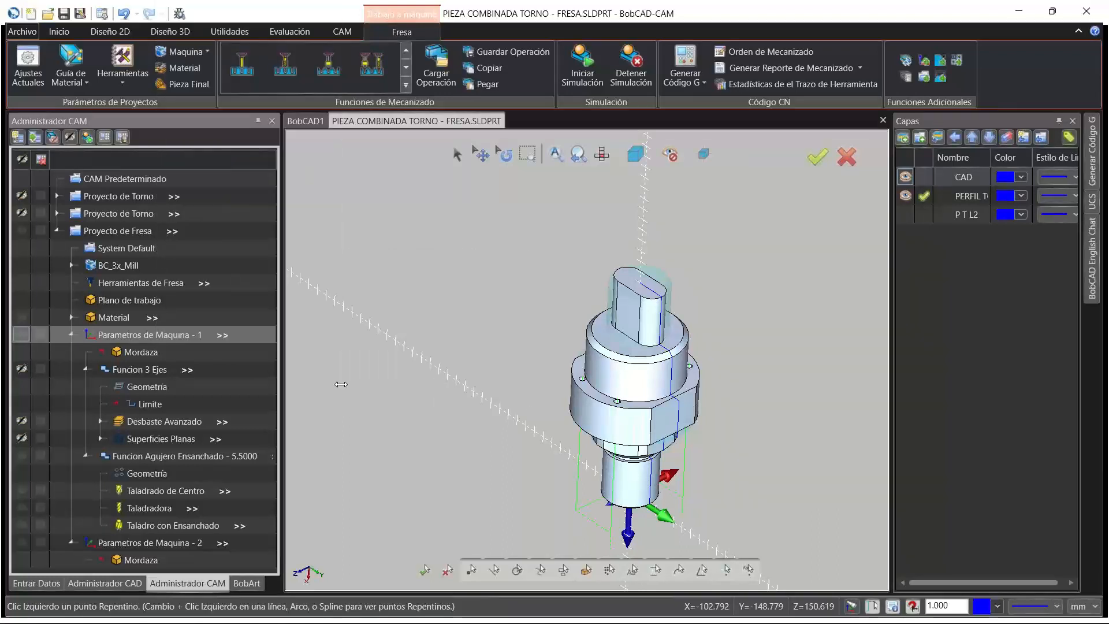
Place the second setup's origin at the centre of the flatted end face and align its Z direction outward along a vertical line
click(150, 543)
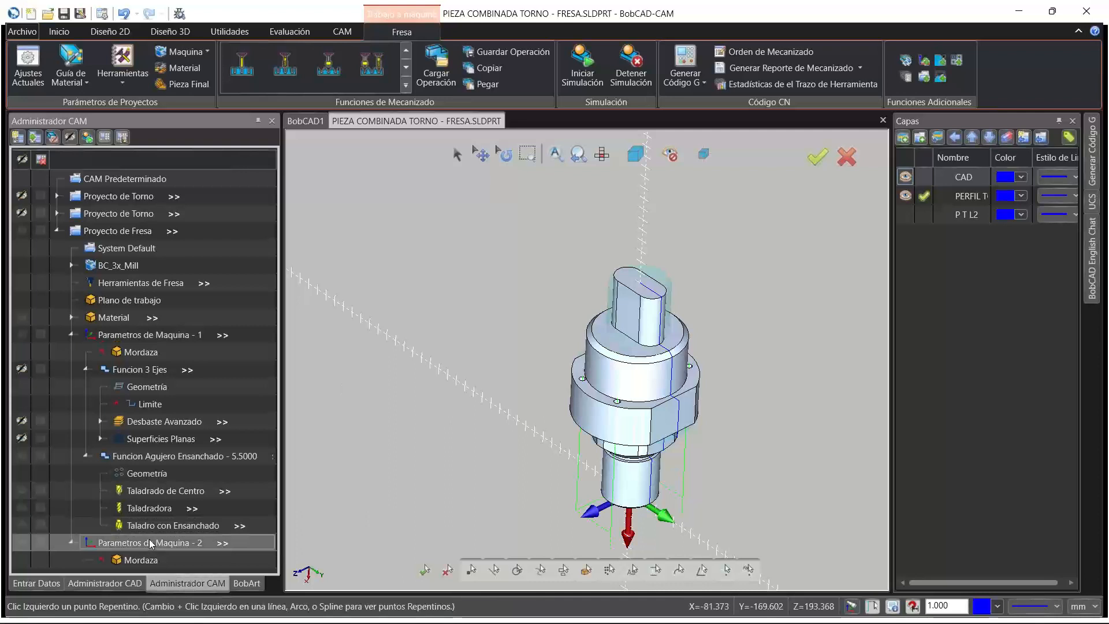
right_click(150, 545)
click(216, 190)
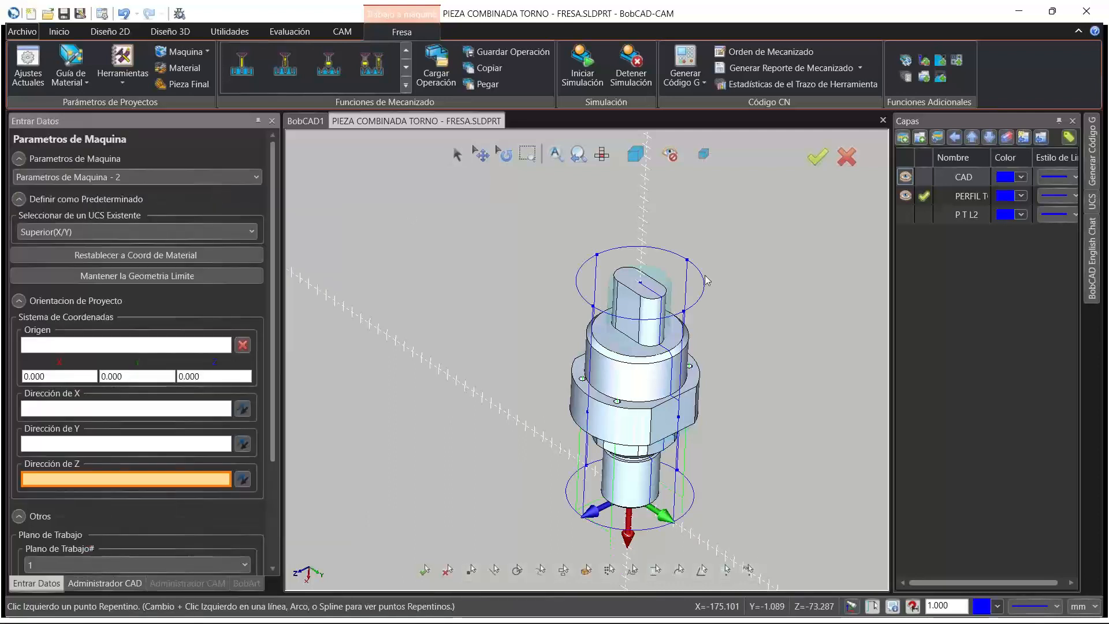
click(641, 287)
click(95, 485)
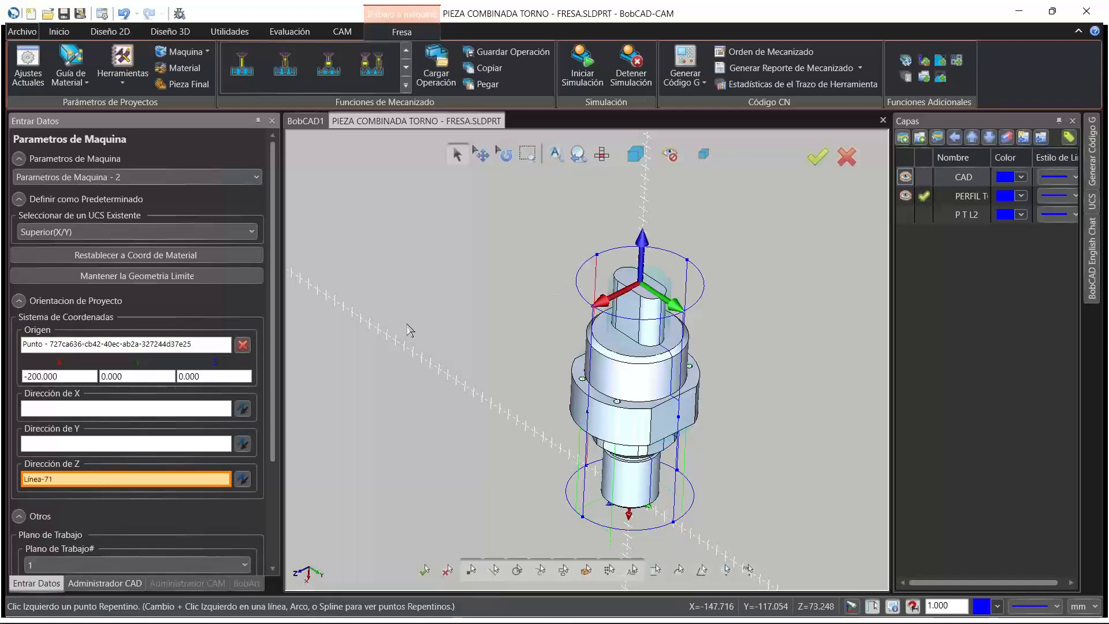
scroll(240, 456, down, 5)
click(138, 566)
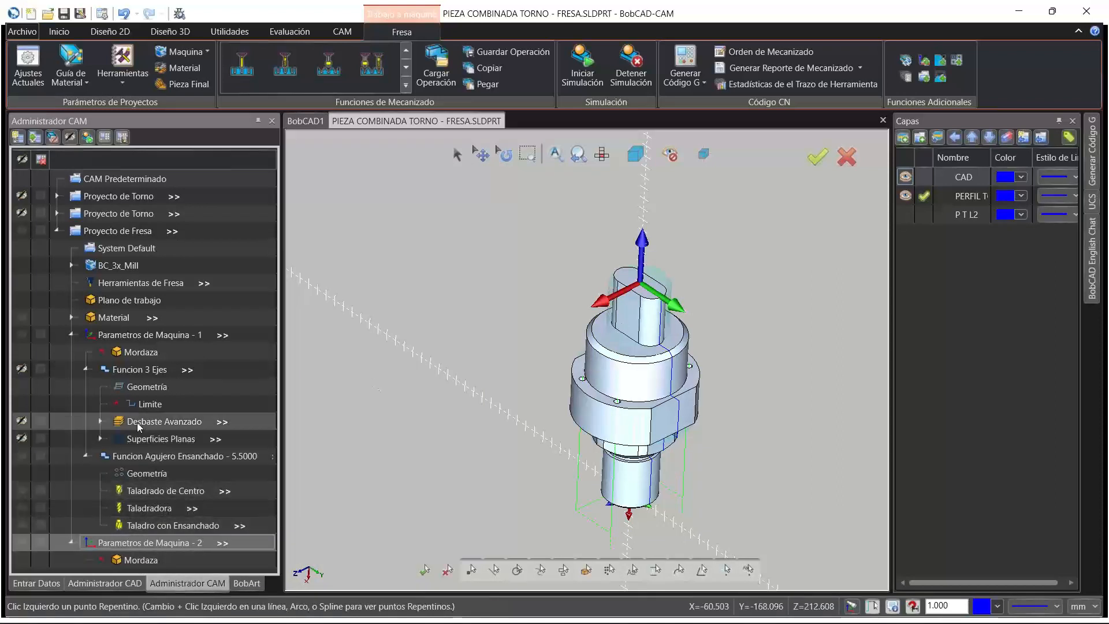
Copy the Funcion 3 Ejes from the first machine setup into Parametros de Maquina - 2
right_click(141, 370)
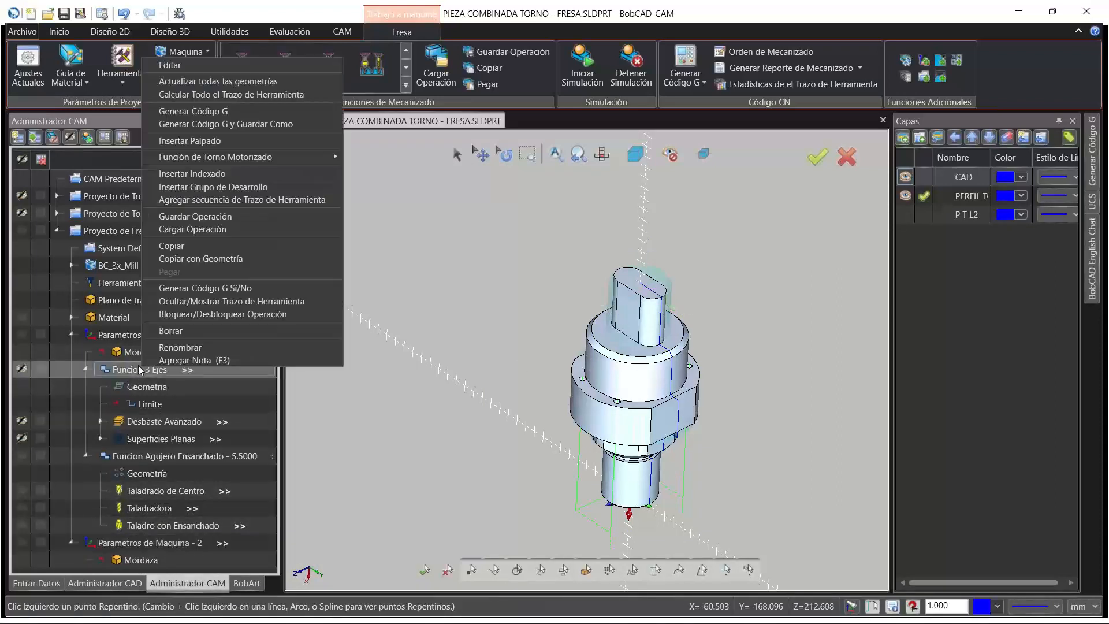
click(185, 249)
click(142, 541)
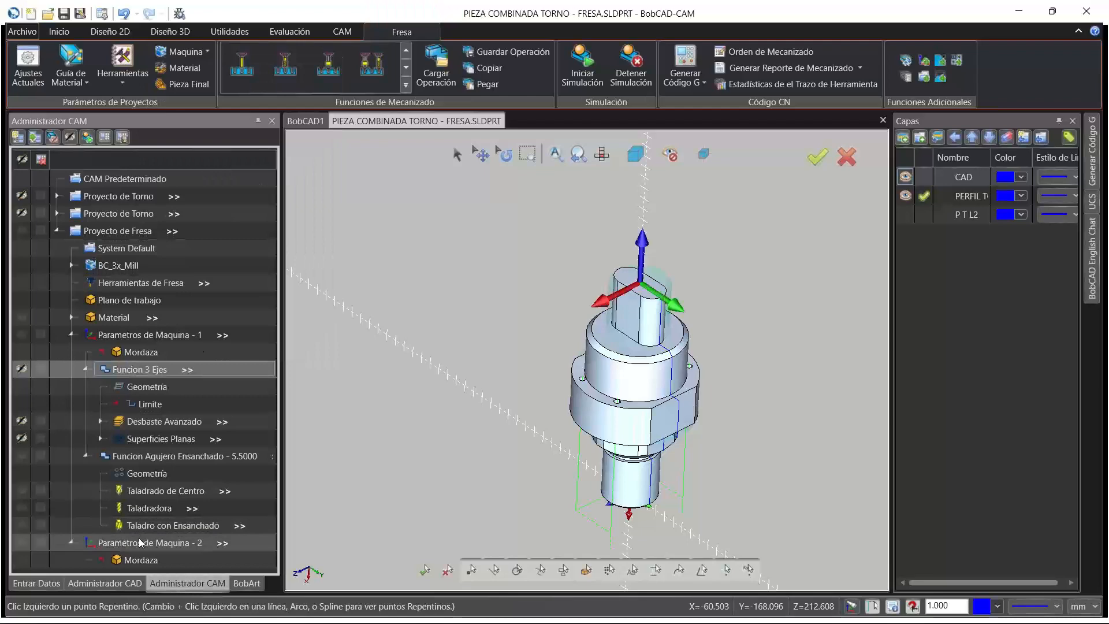
right_click(141, 542)
click(184, 471)
scroll(174, 473, down, 3)
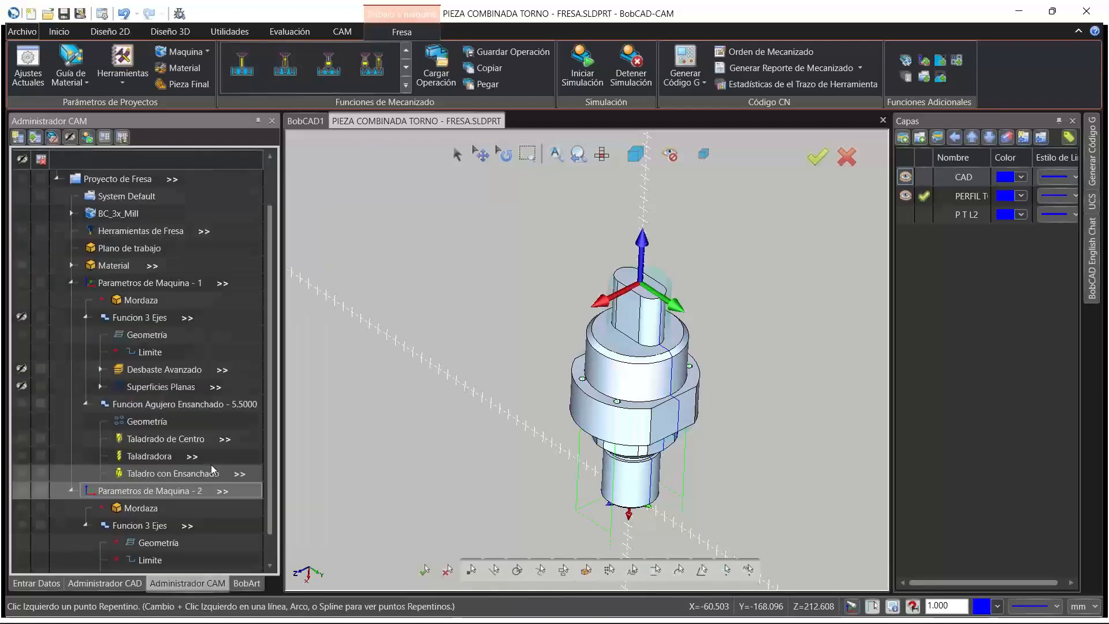
Reselect the whole part as the geometry of the copied 3-axis function
right_click(147, 512)
click(151, 517)
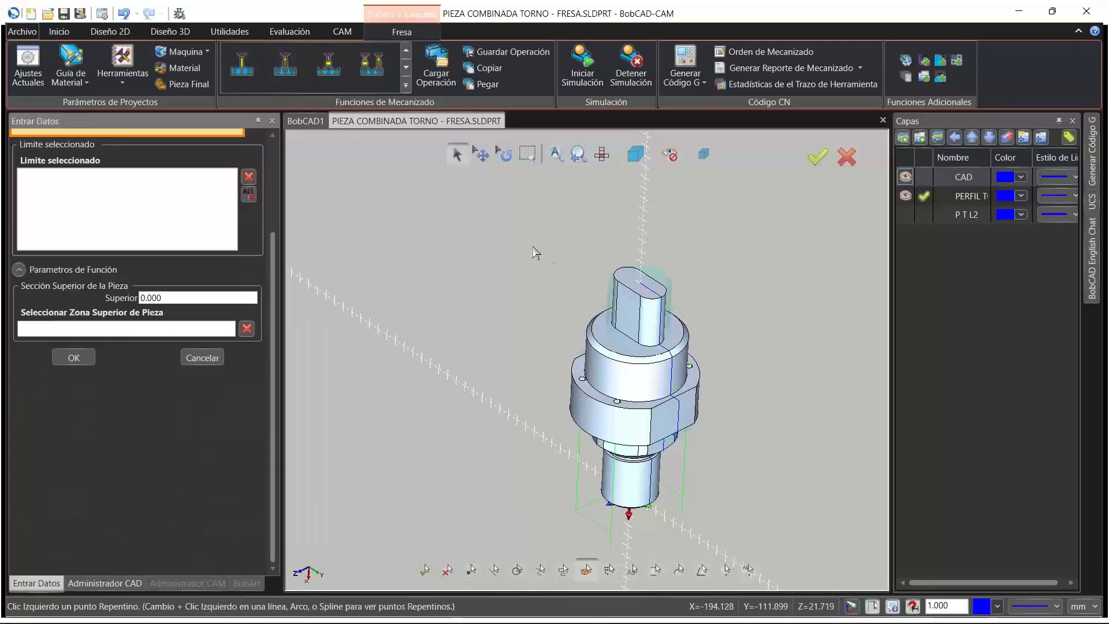
drag(522, 235, 740, 544)
click(74, 358)
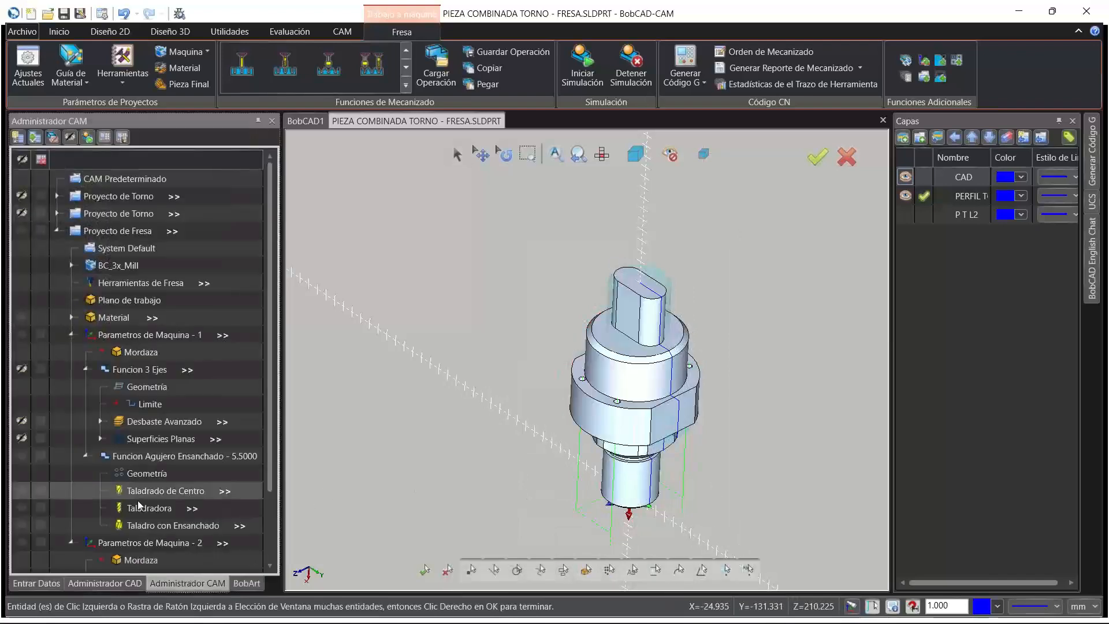
Set the copied Desbaste Avanzado's top of job from the flatted end face and its bottom from the shoulder below the flats
scroll(138, 506, down, 2)
double_click(218, 546)
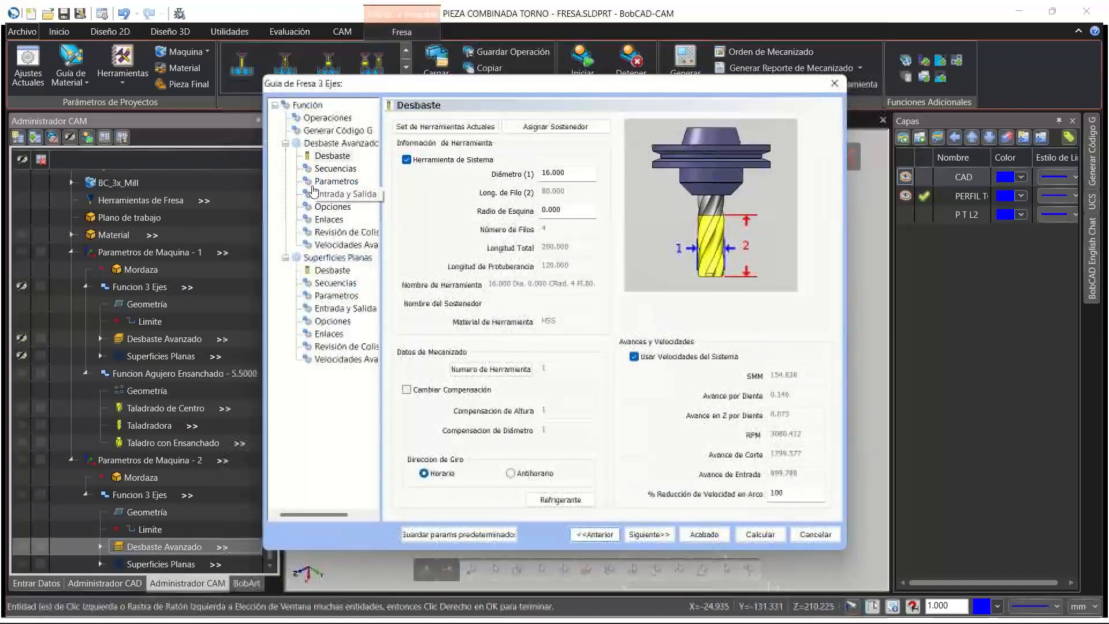
click(315, 182)
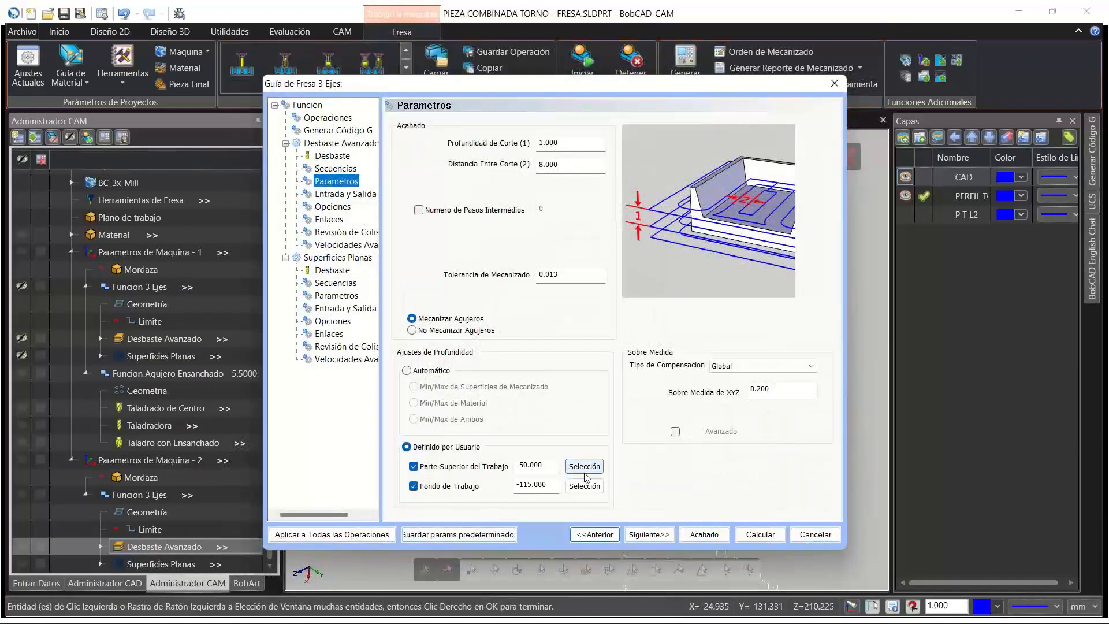
click(584, 466)
click(640, 296)
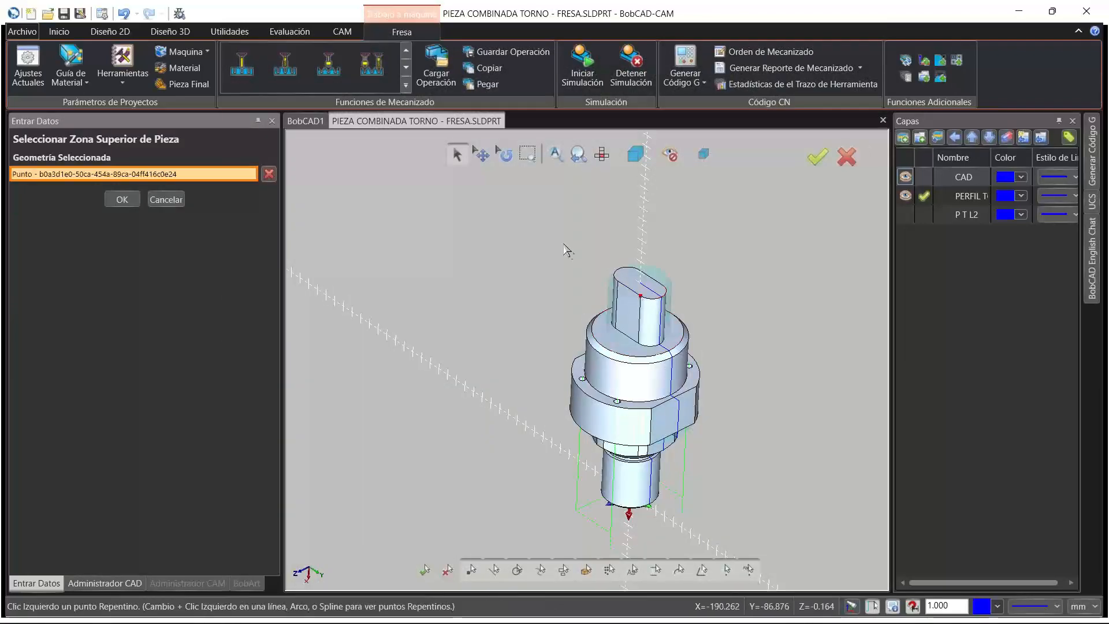
key(Return)
click(589, 487)
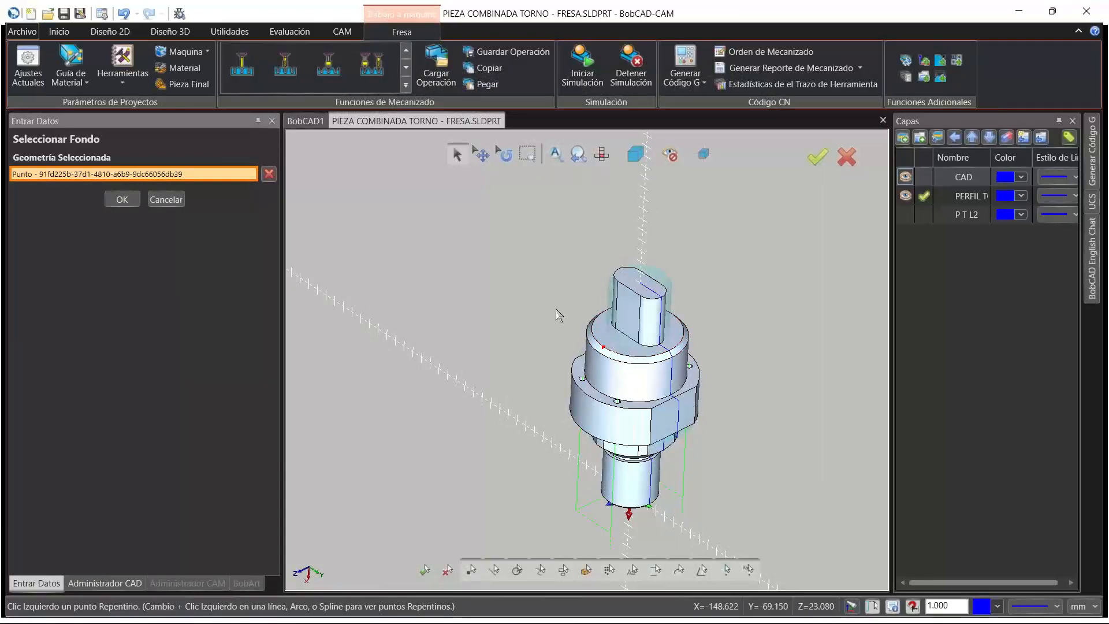
key(Return)
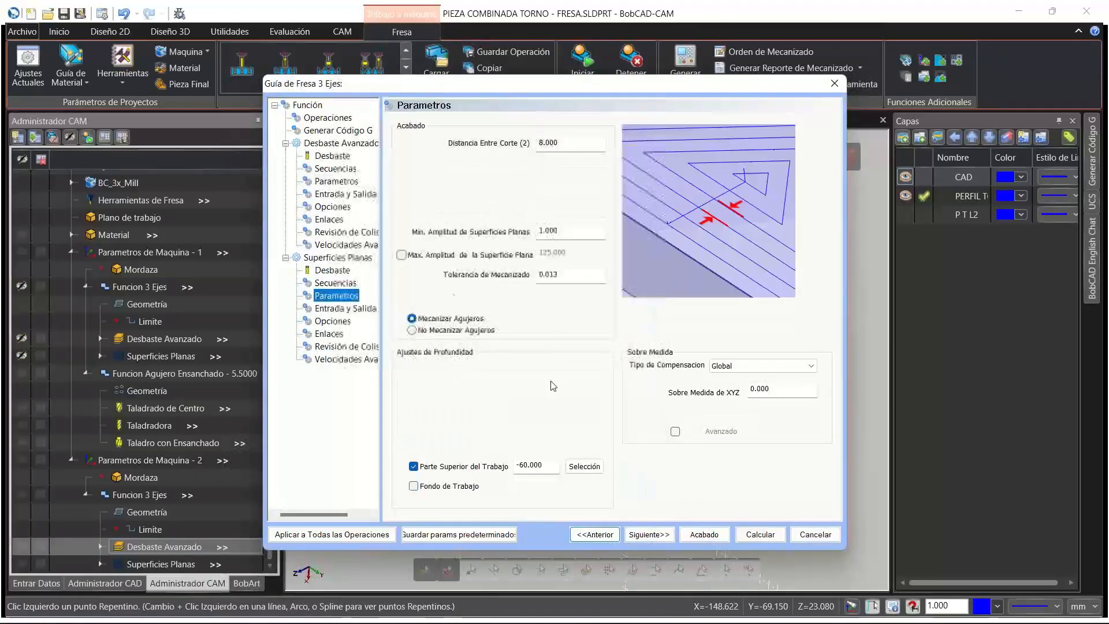
Set the copied Superficies Planas top of job to -1 mm, referencing the end face, and calculate the toolpaths
click(583, 467)
click(640, 296)
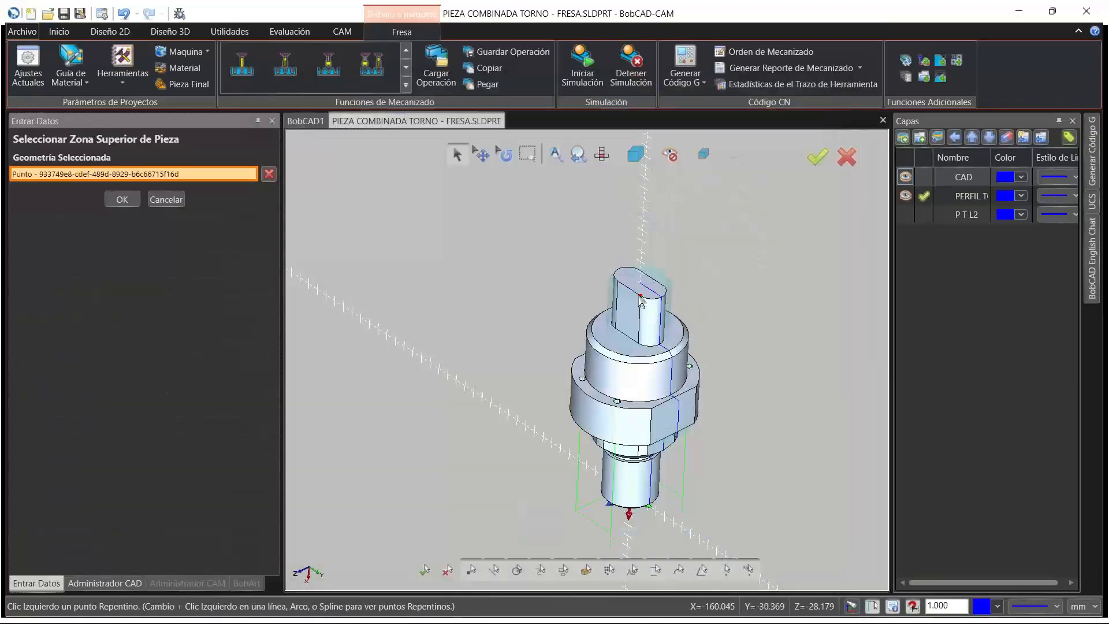
click(136, 202)
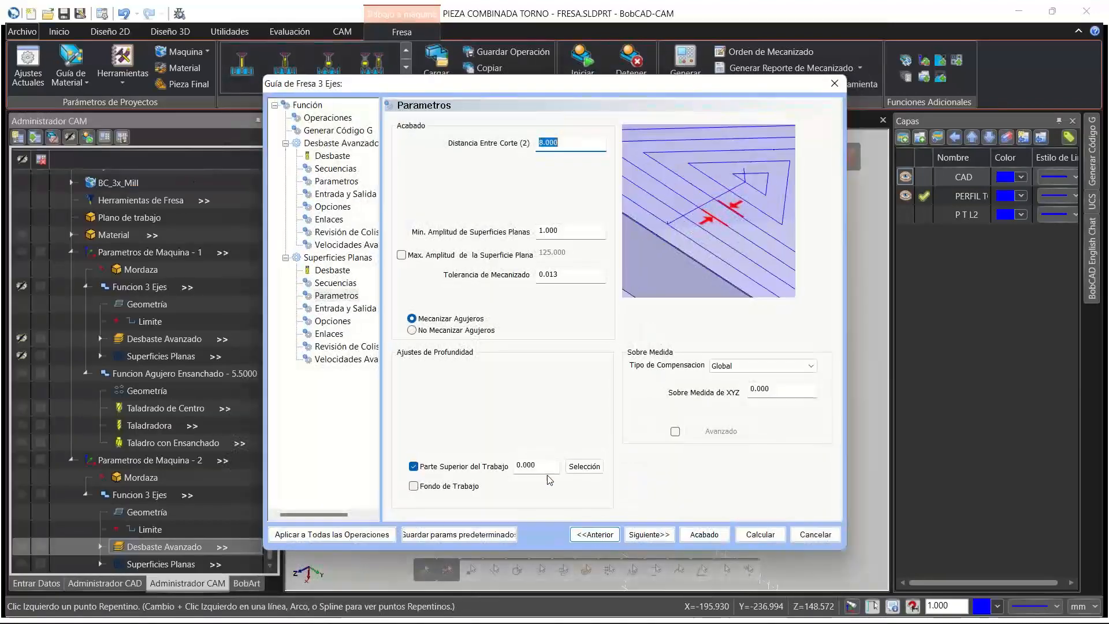
text(-1.)
key(Tab)
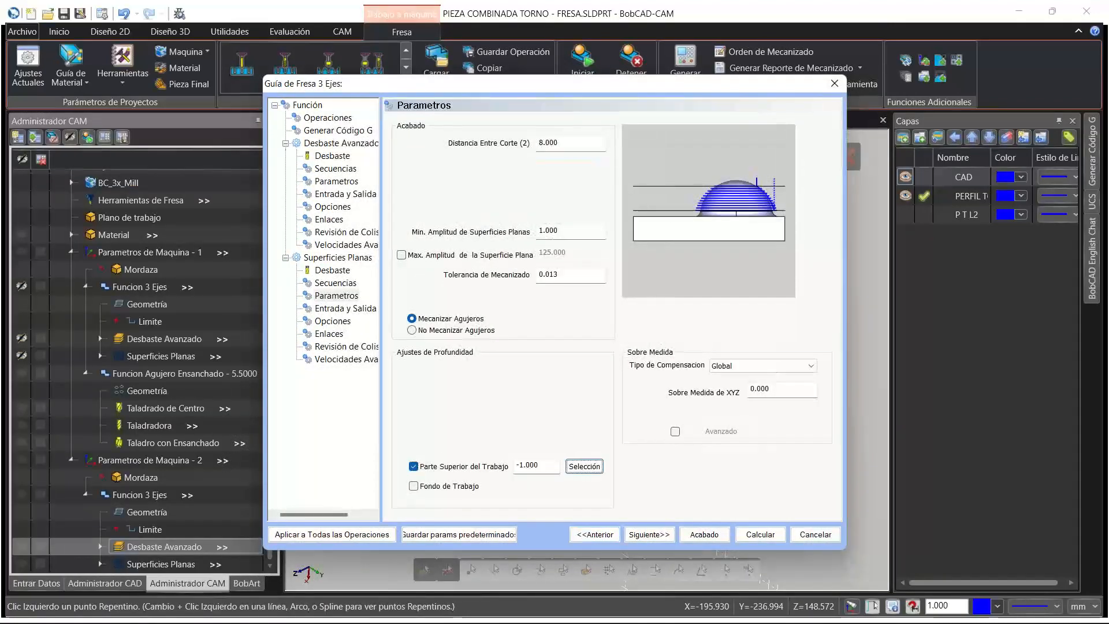
click(760, 534)
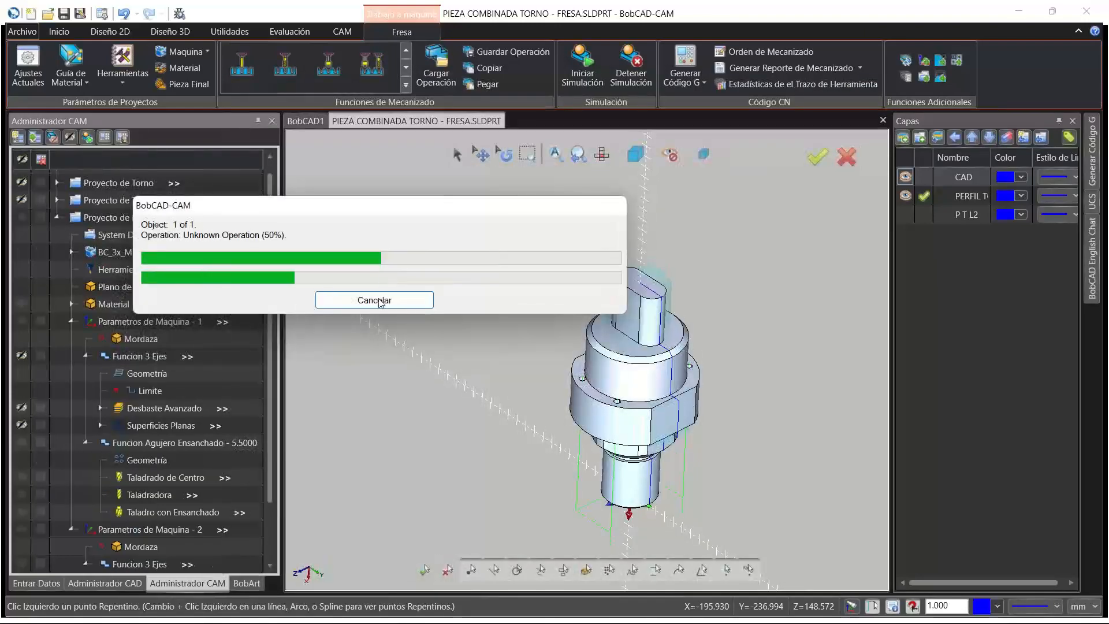
Examine the calculated roughing and flat-surface toolpaths around the flatted end from several angles
middle_drag(629, 278, 669, 427)
scroll(655, 393, up, 5)
scroll(655, 393, down, 5)
scroll(652, 411, up, 5)
scroll(646, 370, down, 5)
middle_drag(645, 370, 626, 384)
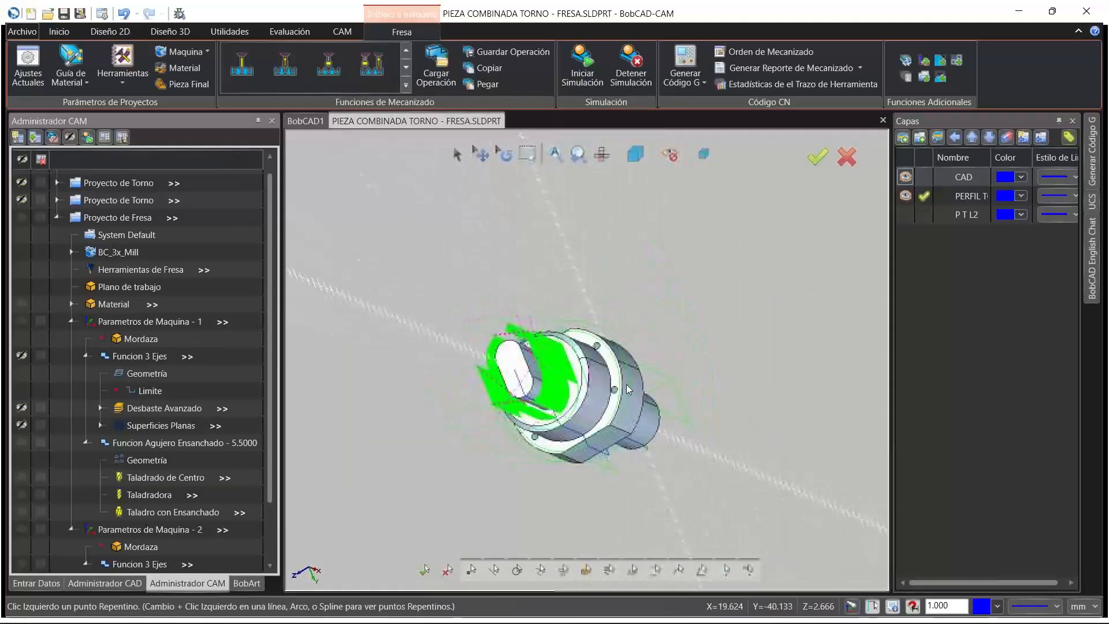
scroll(542, 345, up, 5)
scroll(542, 346, down, 6)
middle_drag(542, 345, 565, 354)
scroll(593, 338, down, 5)
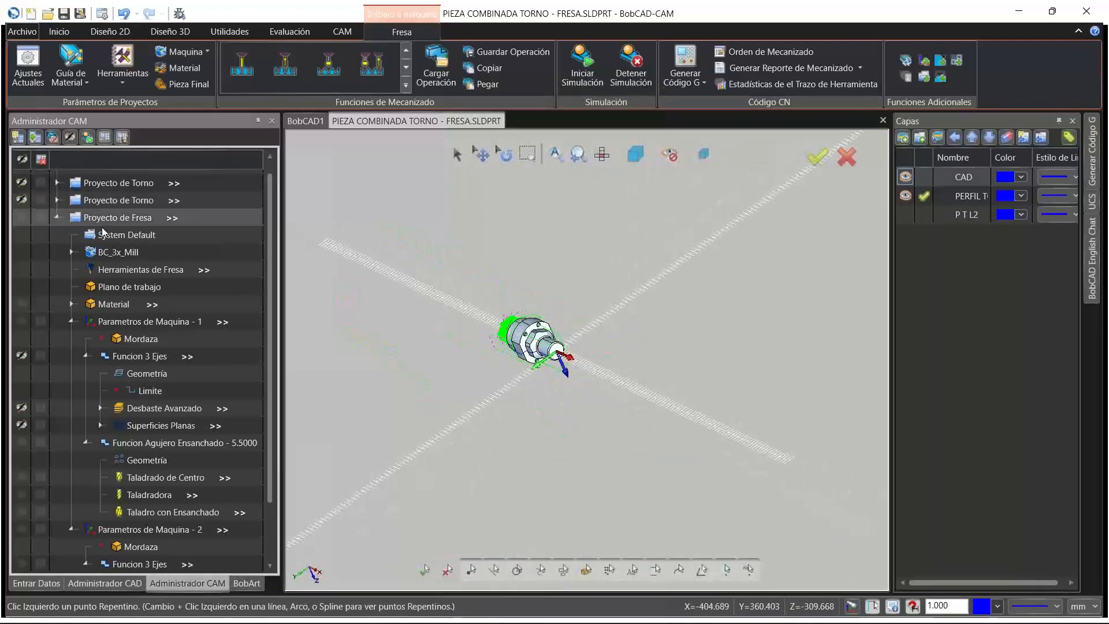
Open the machining simulation for the milling project
click(116, 212)
click(584, 66)
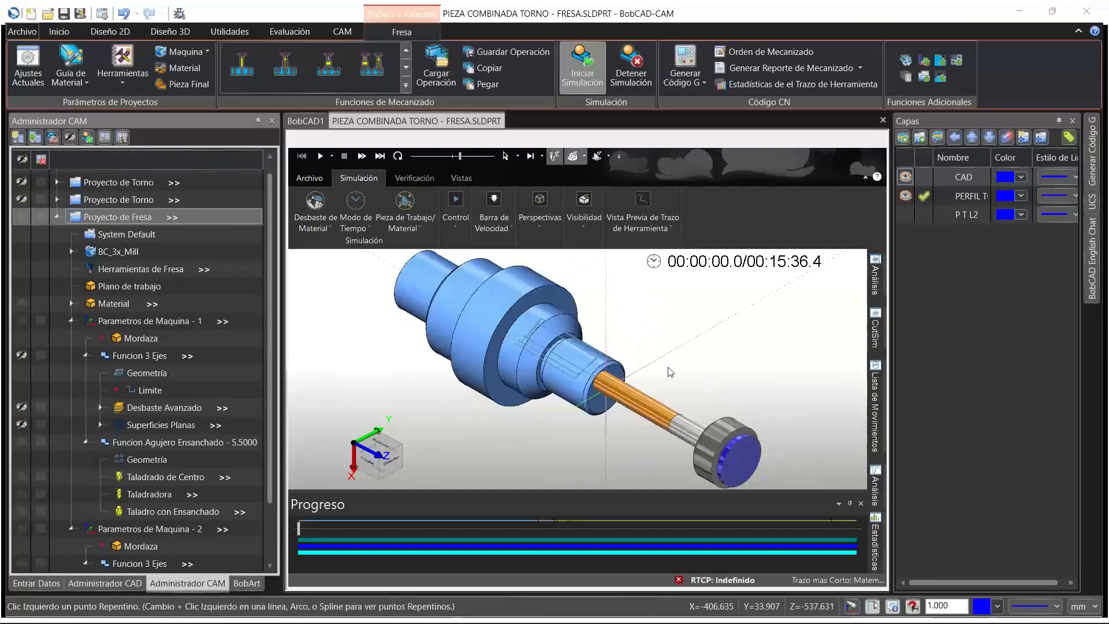
Run the milling simulation at an adjusted playback speed and watch the first end's flats and holes being machined
middle_drag(553, 350, 543, 295)
drag(461, 156, 429, 156)
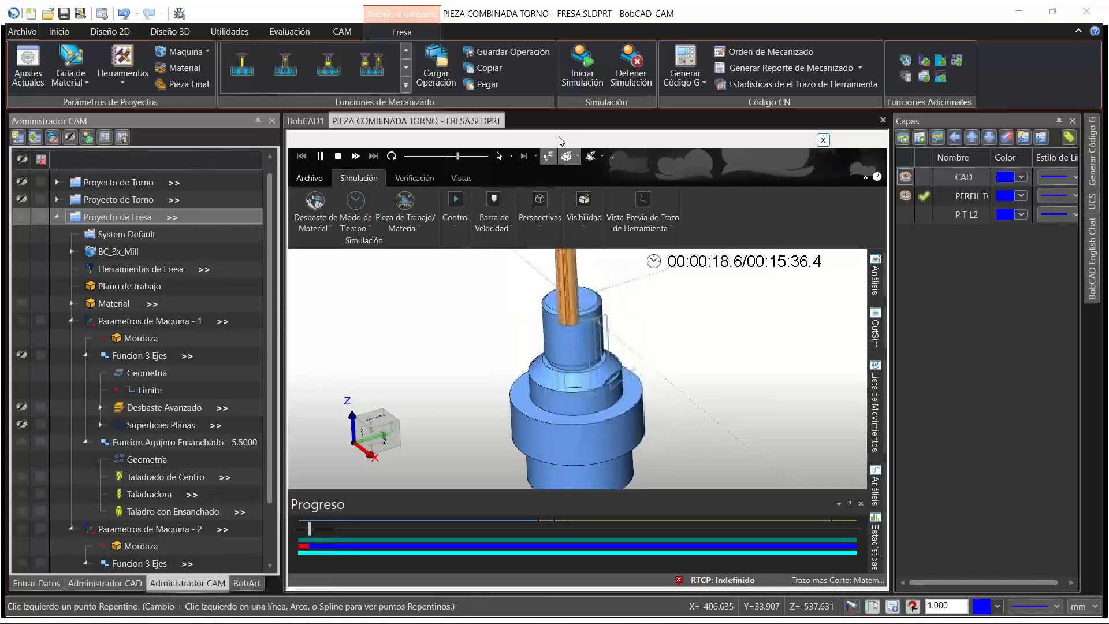
scroll(647, 356, down, 4)
middle_drag(647, 356, 646, 361)
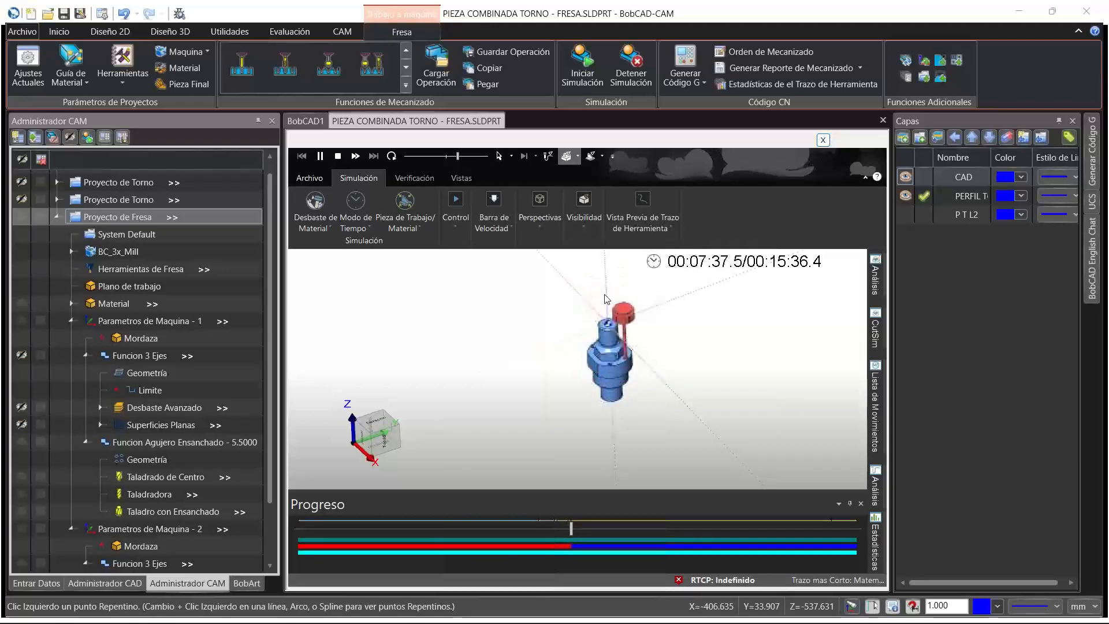
Play the simulation through the opposite end's flats to the finish, varying the playback speed and viewing the cut closely
key(Down)
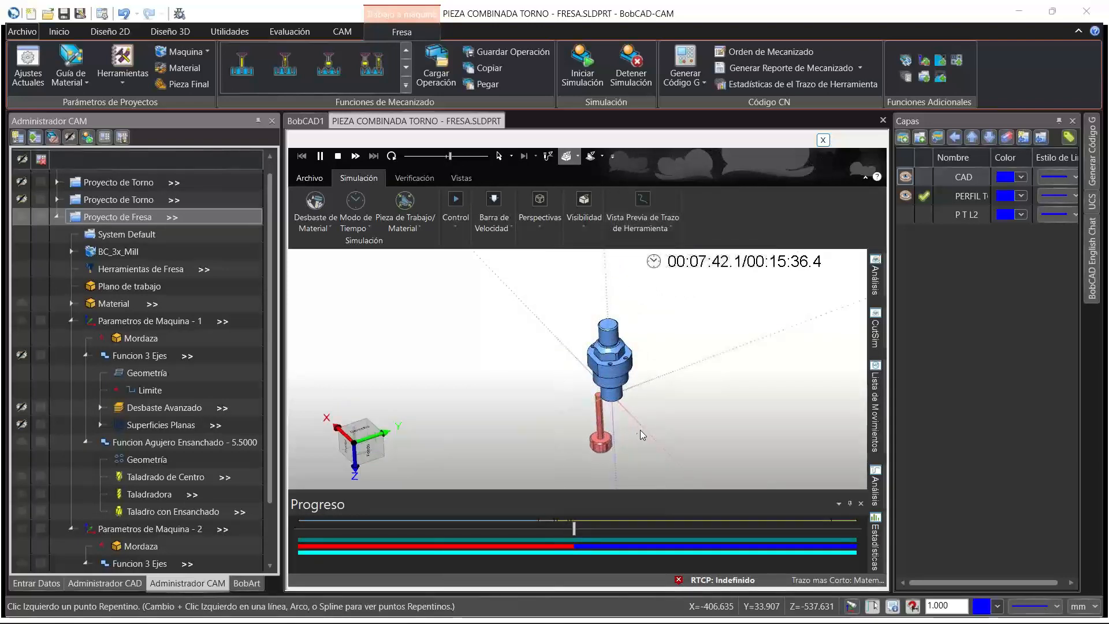
middle_drag(640, 429, 618, 313)
scroll(616, 391, up, 5)
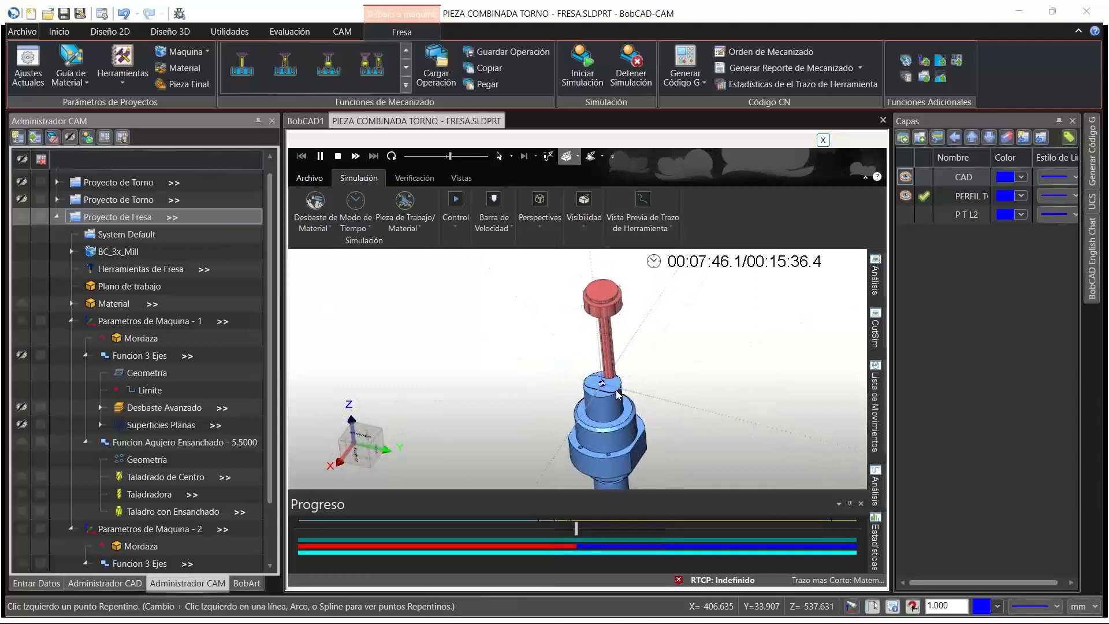
key(Up)
key(Up)
key(Up)
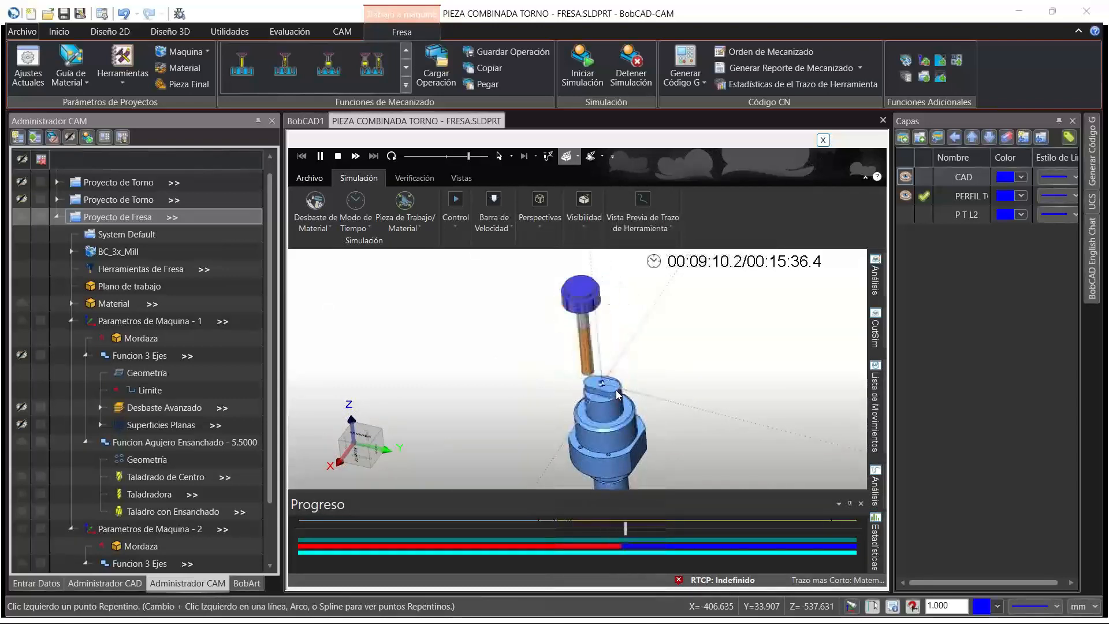
key(Up)
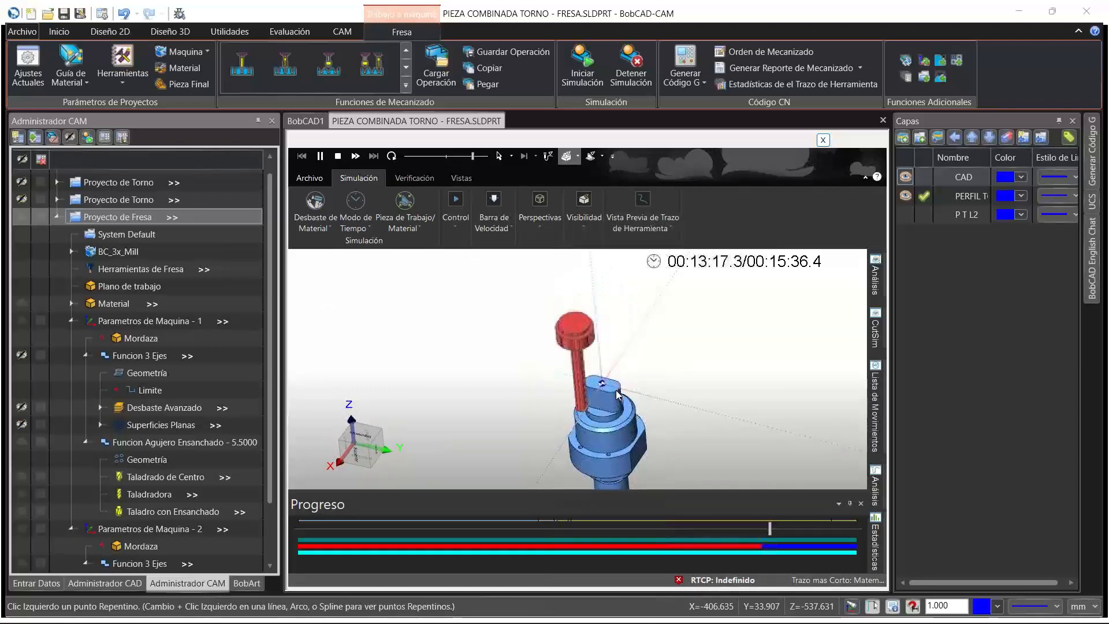
key(Down)
key(Down)
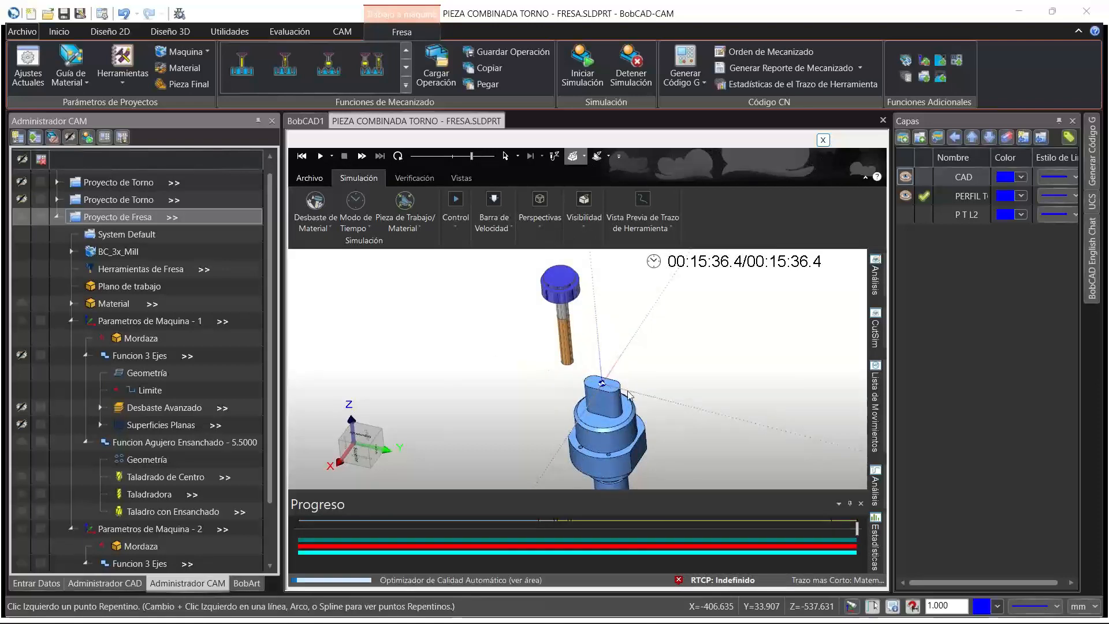
Inspect the fully machined part in the simulation from both ends, including the flats and drilled holes
scroll(610, 408, up, 3)
scroll(617, 386, down, 1)
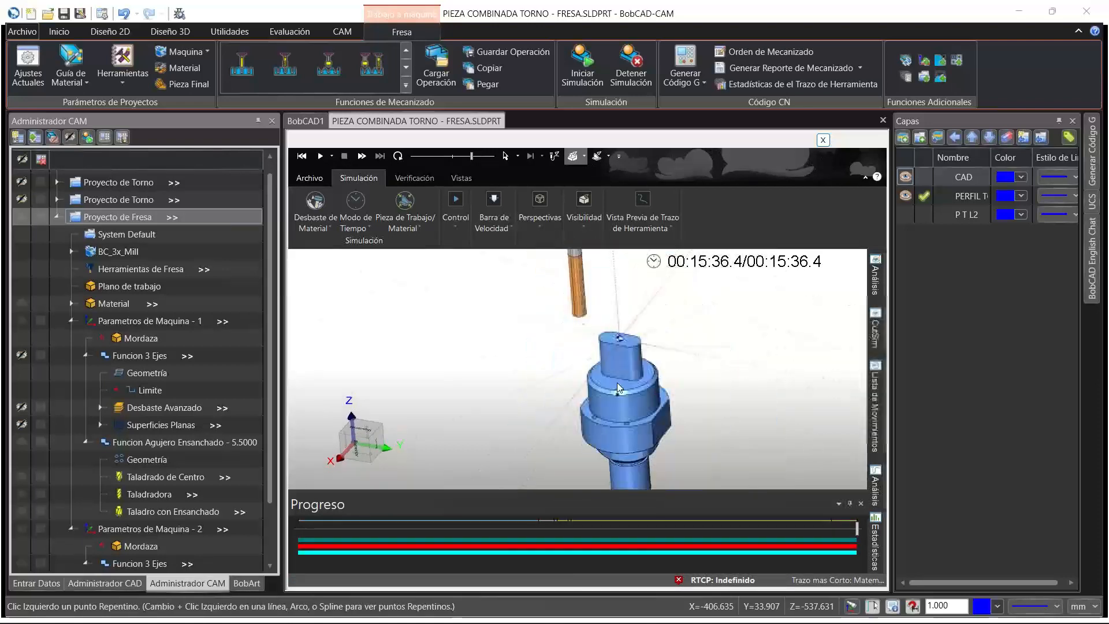
middle_drag(617, 384, 508, 364)
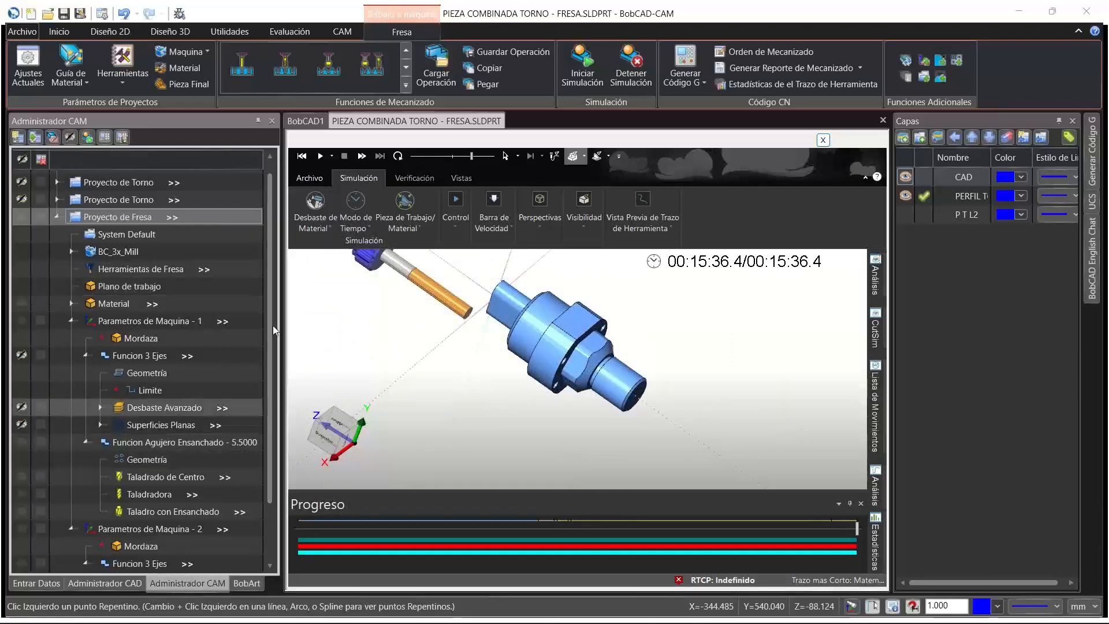
middle_drag(706, 351, 668, 315)
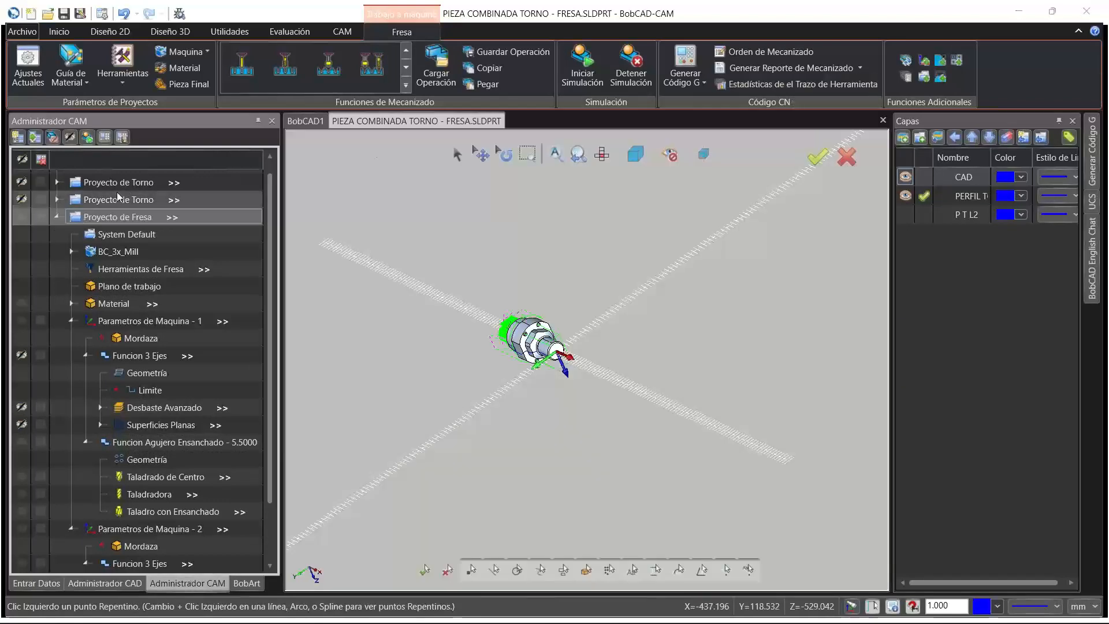
Generate the G-code for the first lathe project
click(115, 182)
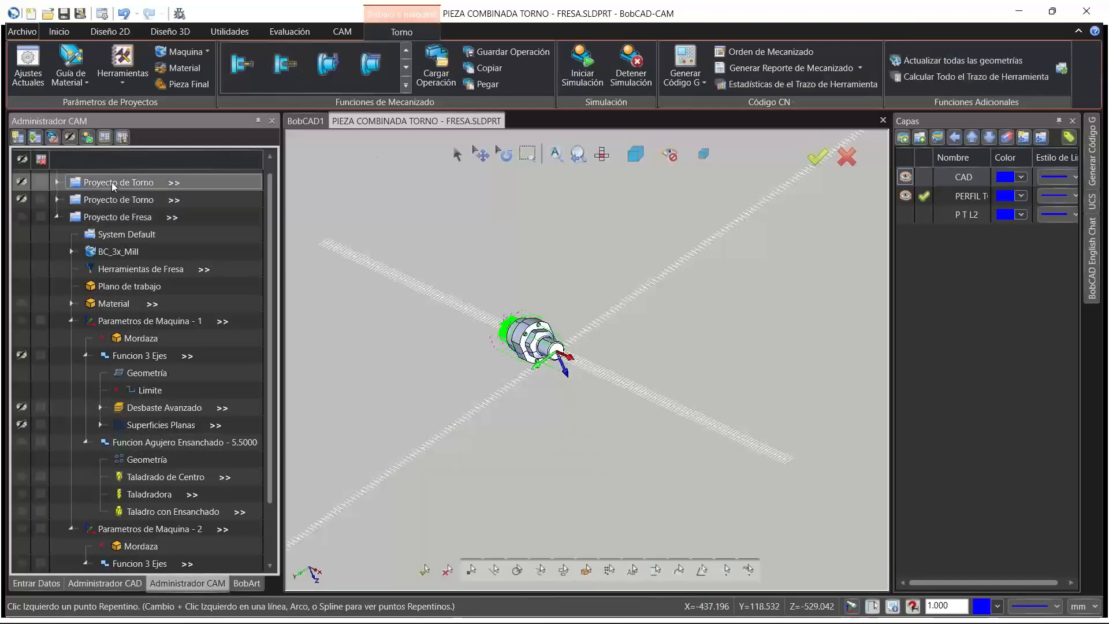
right_click(113, 182)
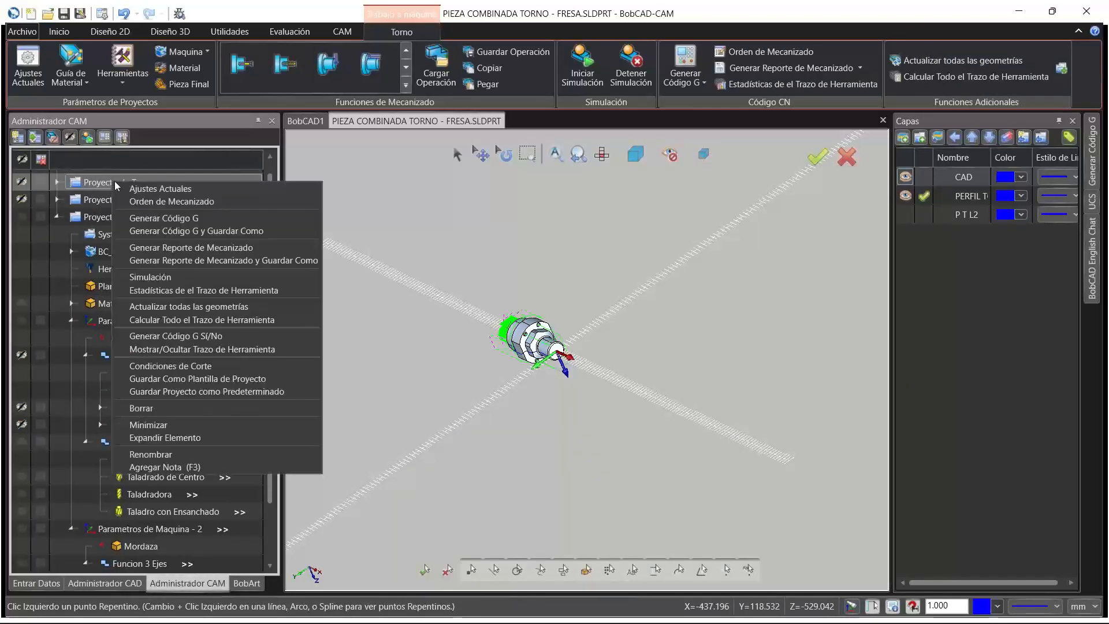
click(182, 220)
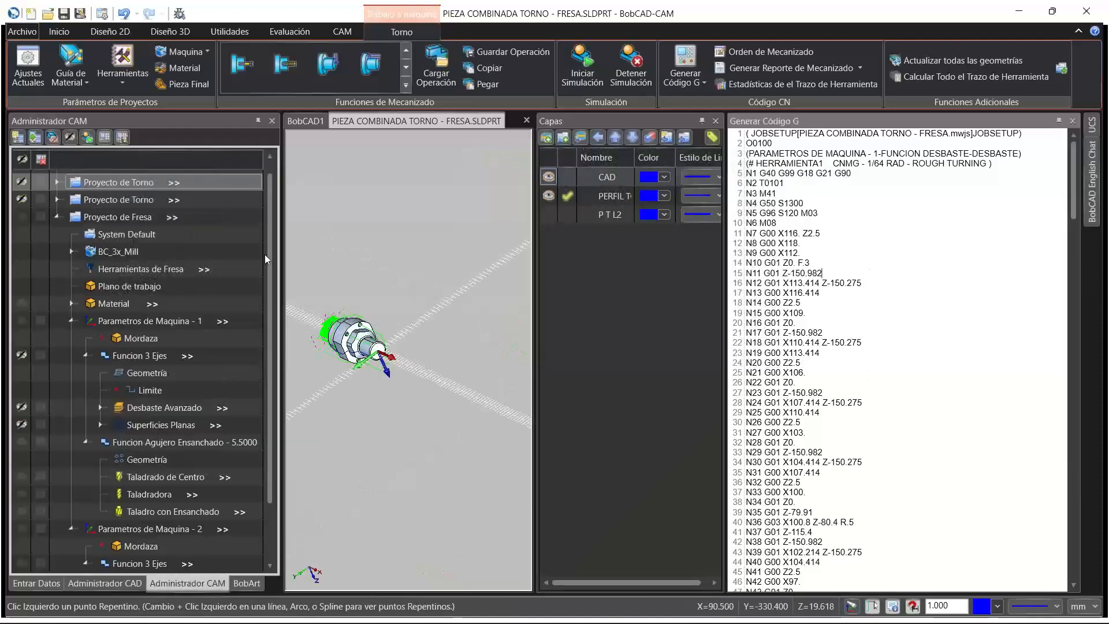
Generate the G-code for the second lathe project and review its roughing and finishing program
click(138, 200)
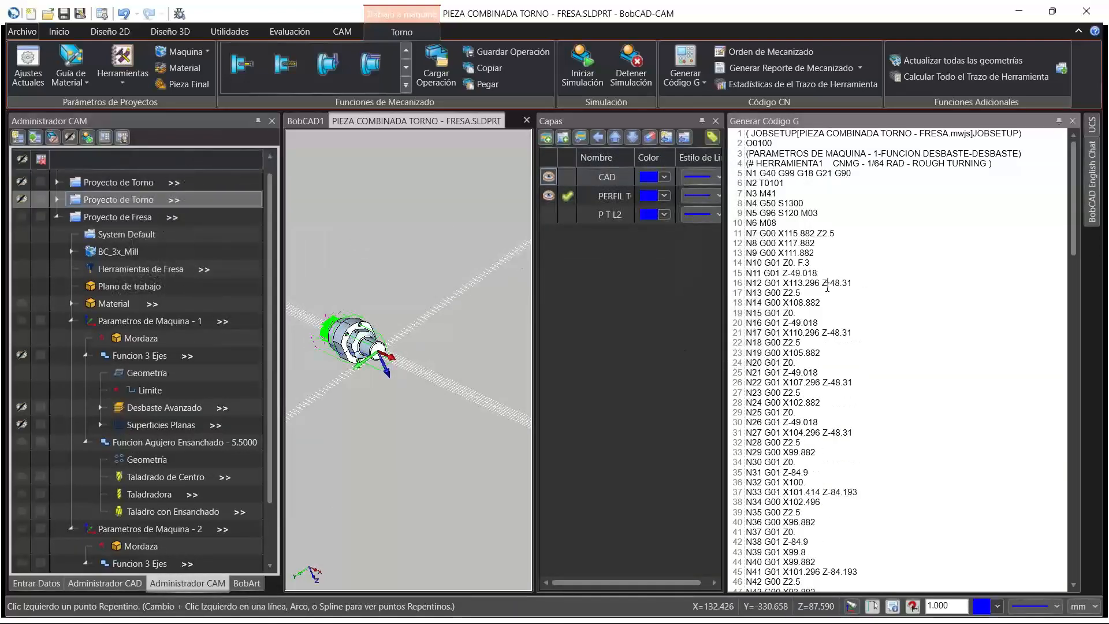
scroll(884, 176, down, 20)
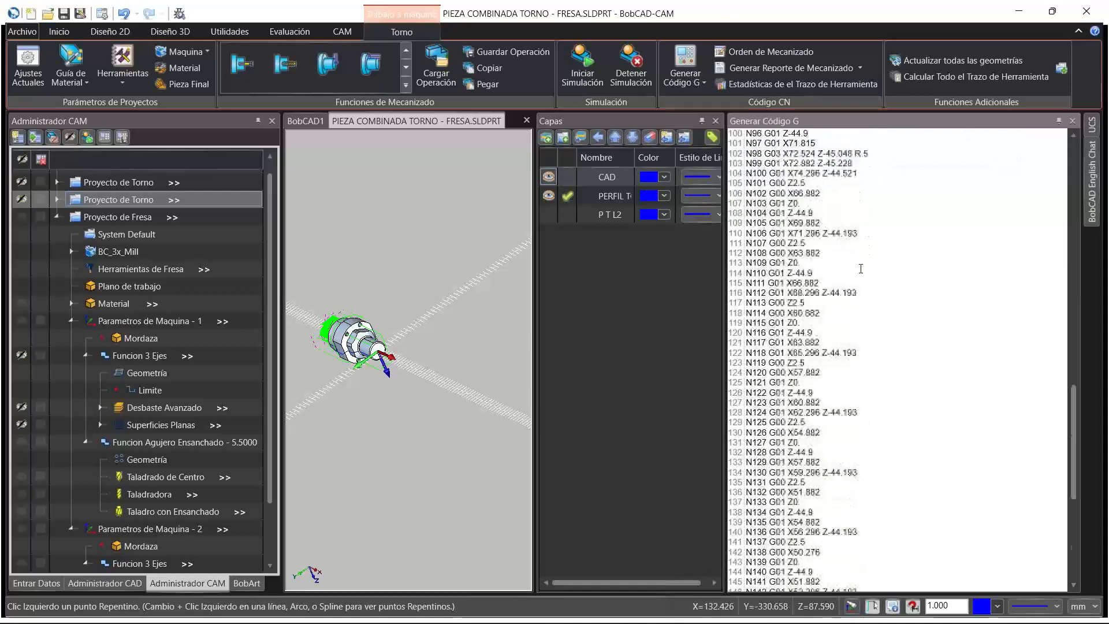
scroll(805, 318, up, 6)
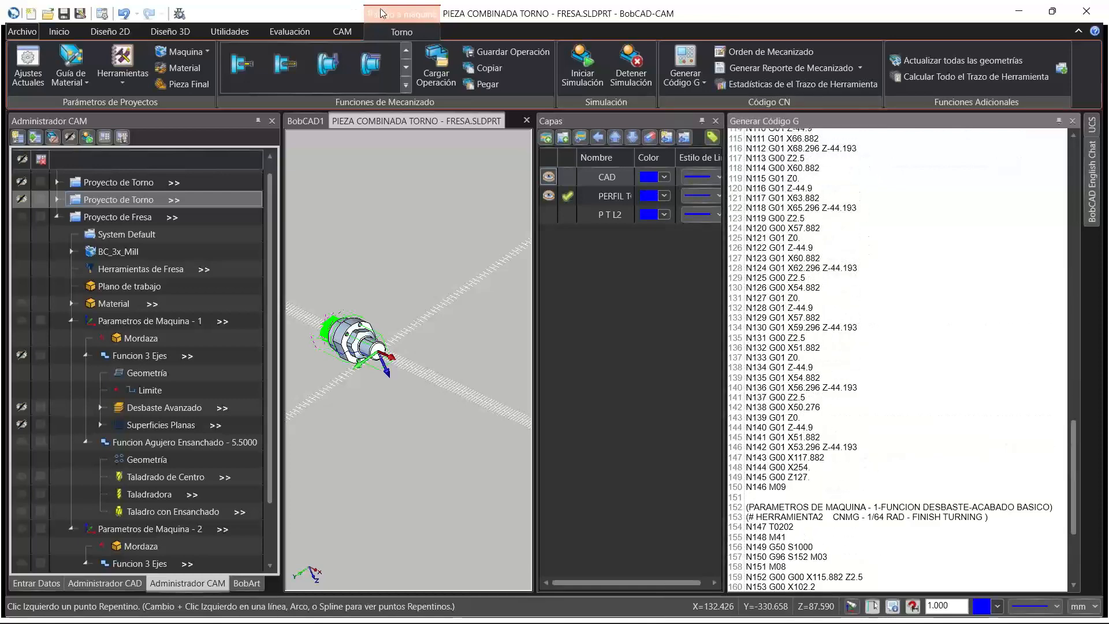